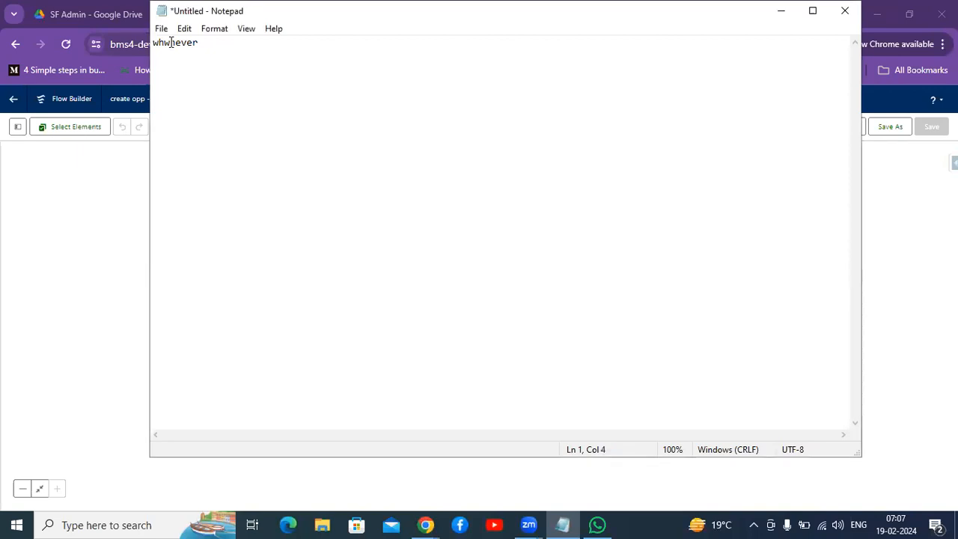
# Step: Write the requirement note "whenever a case is created note that case no to its related contact latest case no field" in Notepad
pyautogui.press('BackSpace')
pyautogui.write('e')
pyautogui.click(218, 43)
pyautogui.write('a case is created n')
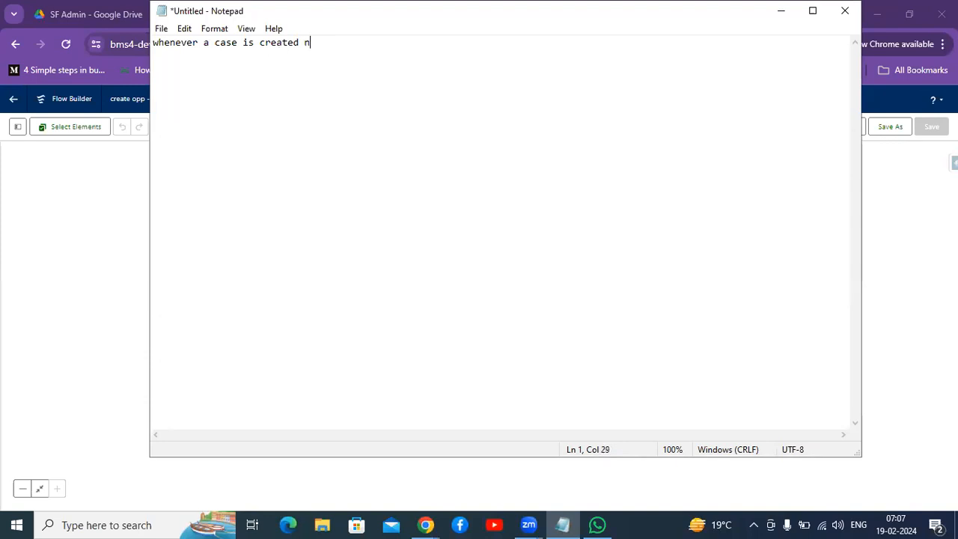
pyautogui.write('ote that case no to it')
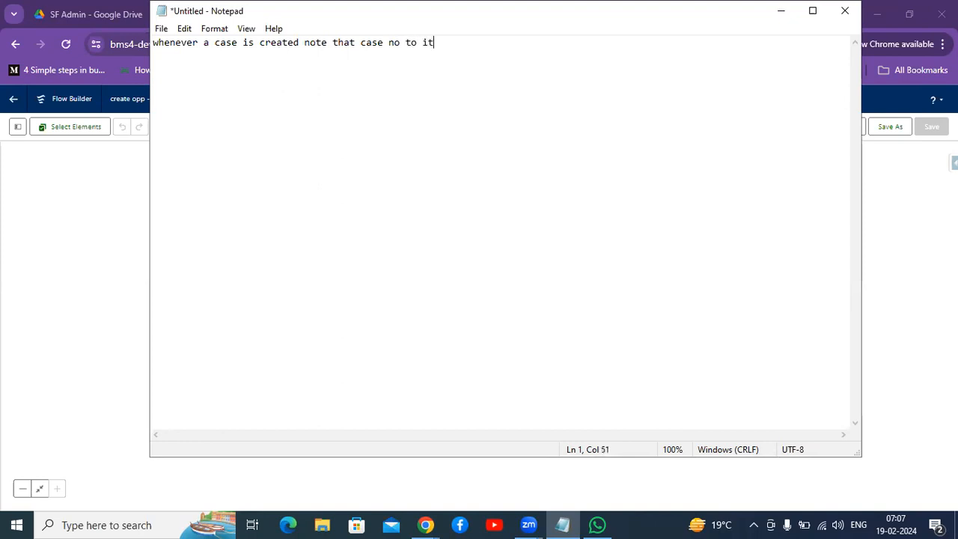
pyautogui.write('s related contact')
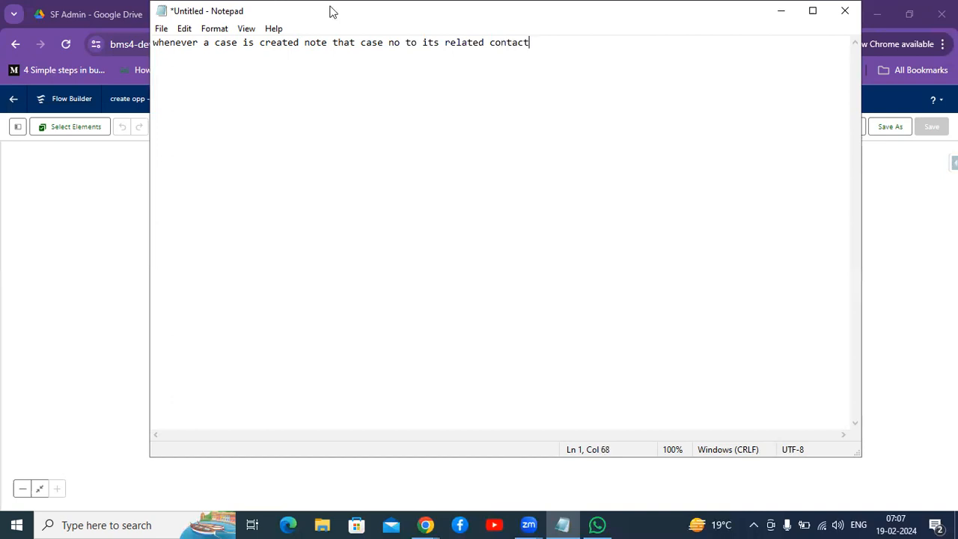
pyautogui.write('latest case no field')
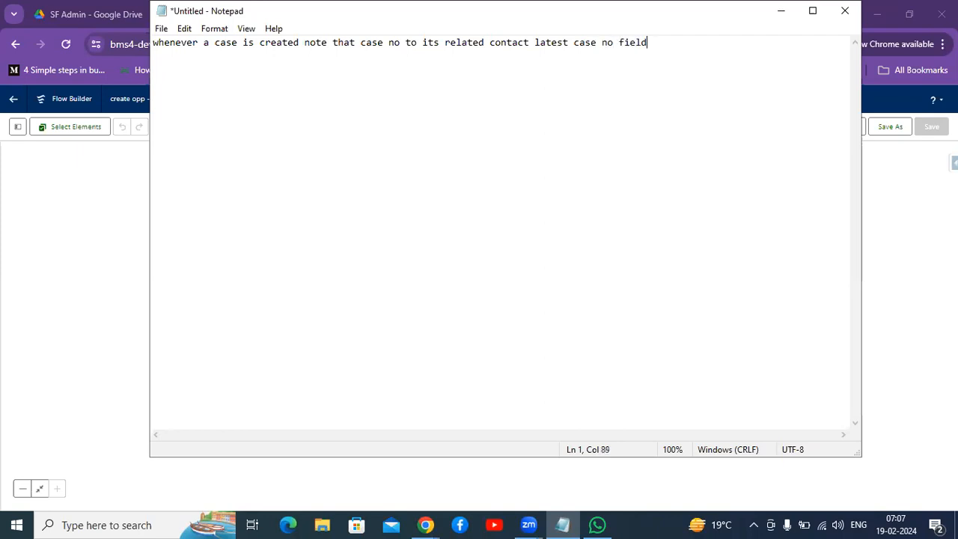
pyautogui.click(775, 14)
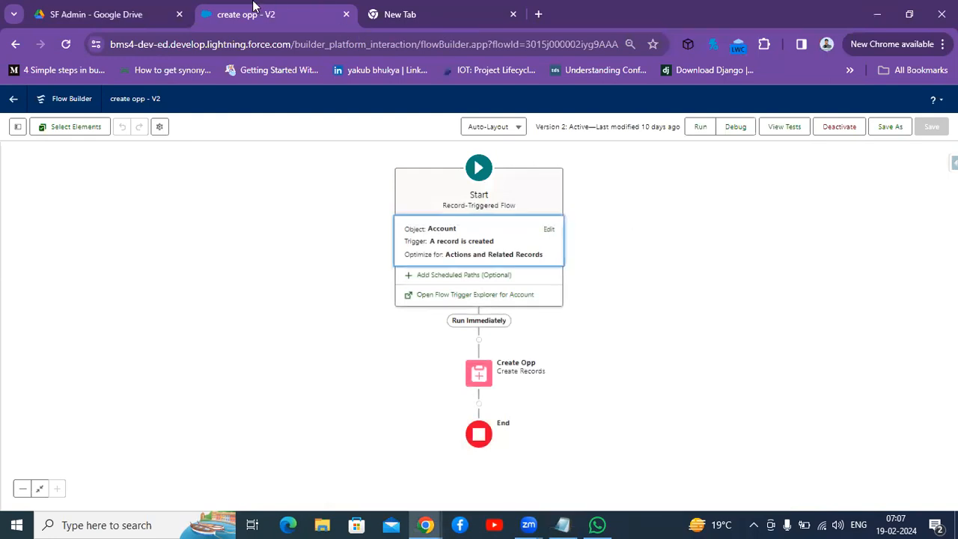
# Step: Leave the flow builder and open Setup in a new tab
pyautogui.click(9, 101)
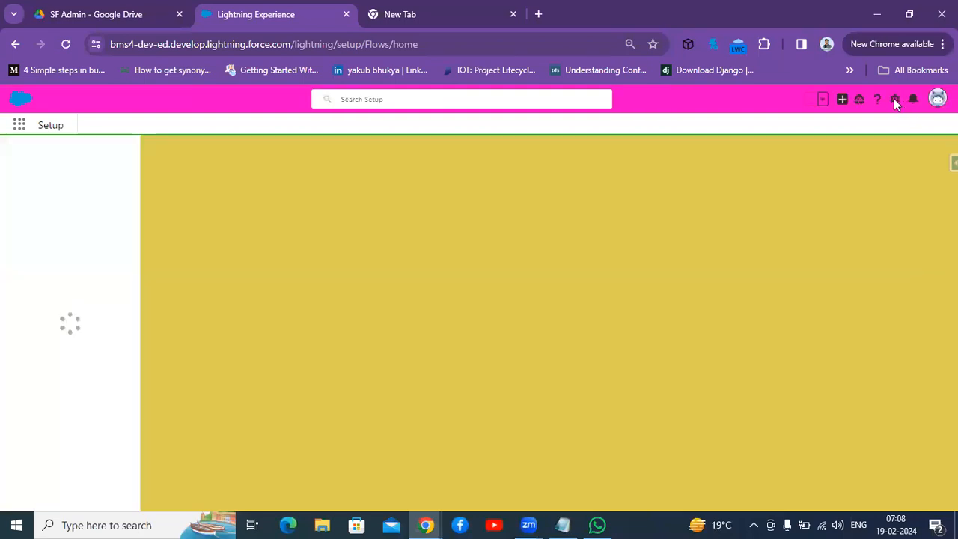
pyautogui.click(895, 102)
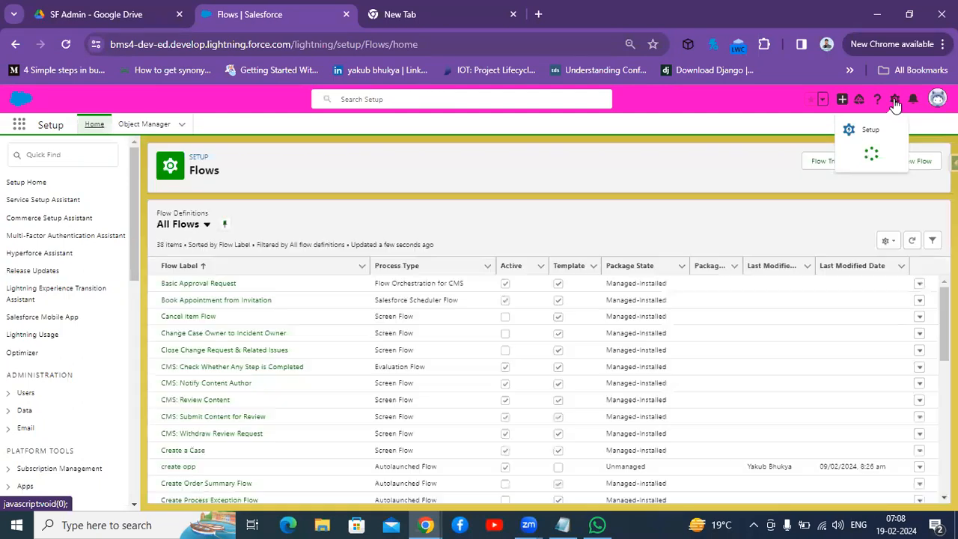
pyautogui.click(846, 133)
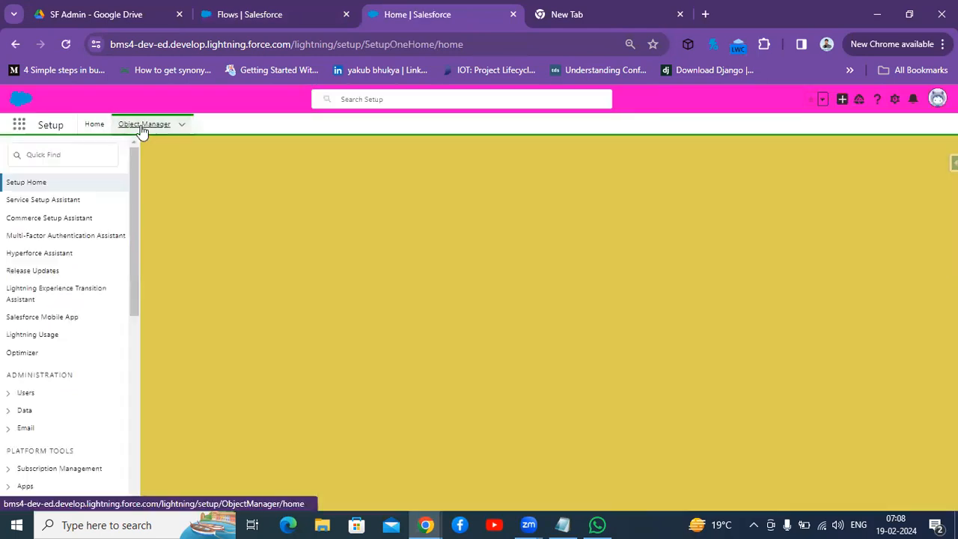
# Step: Open the Account object's Fields & Relationships and start creating a new custom field
pyautogui.click(142, 127)
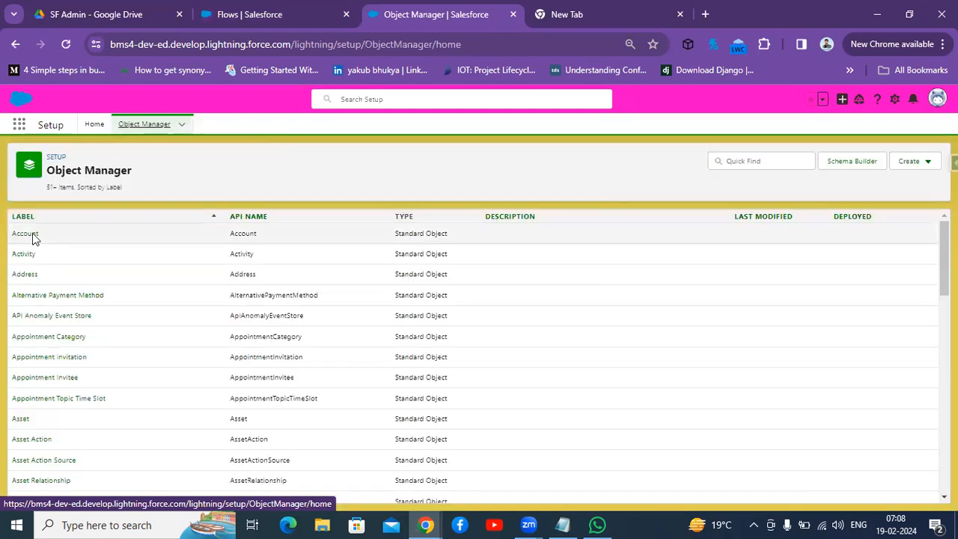
pyautogui.click(25, 234)
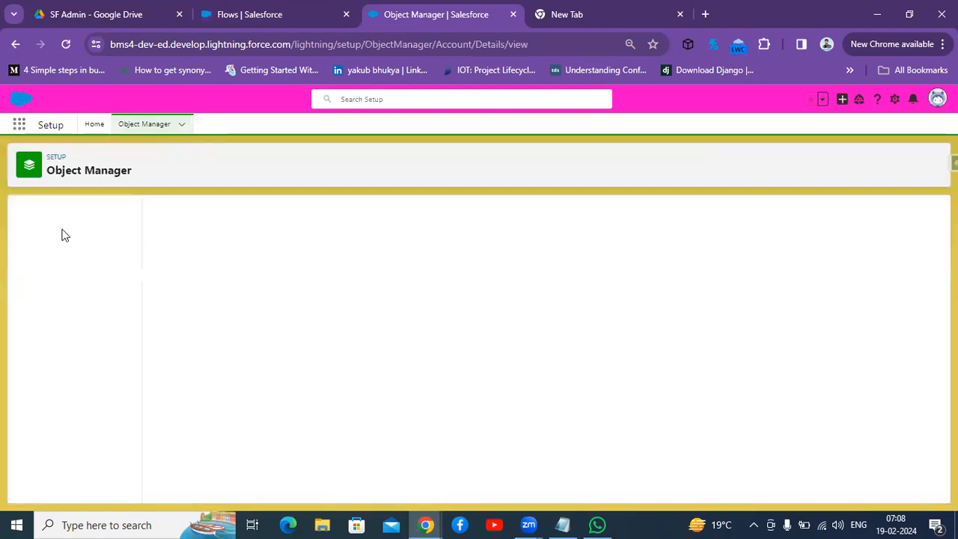
pyautogui.click(60, 236)
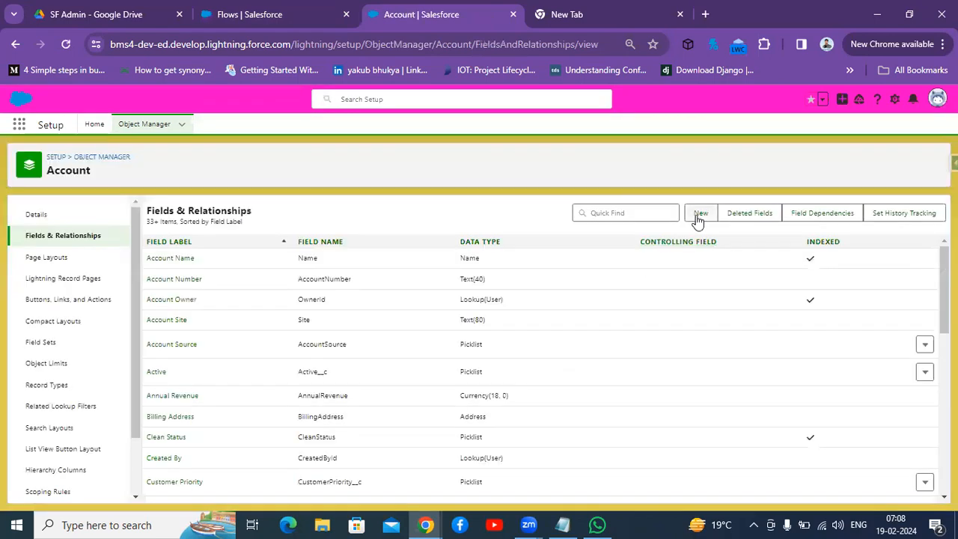
pyautogui.click(697, 219)
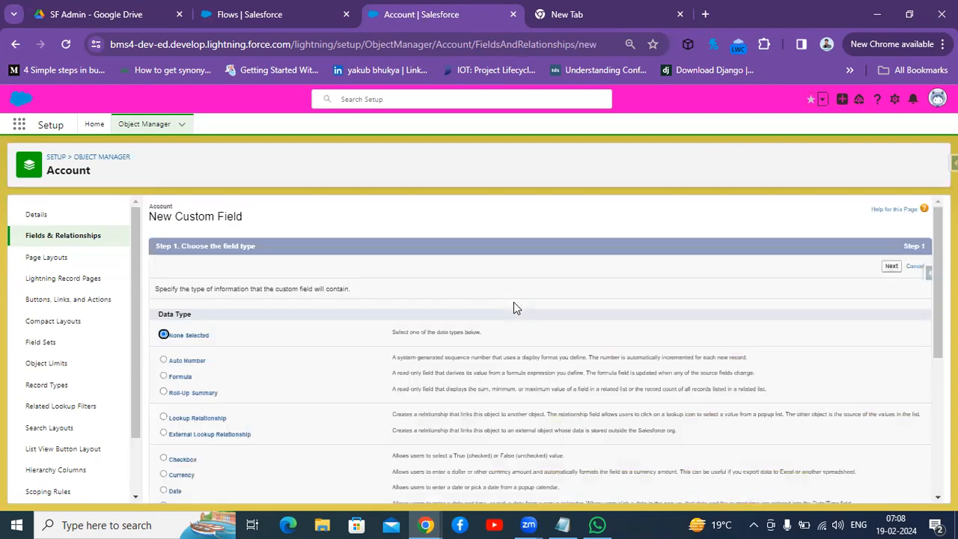
# Step: Choose Text as the new custom field's data type and continue
pyautogui.hotkey('ctrl', '+')
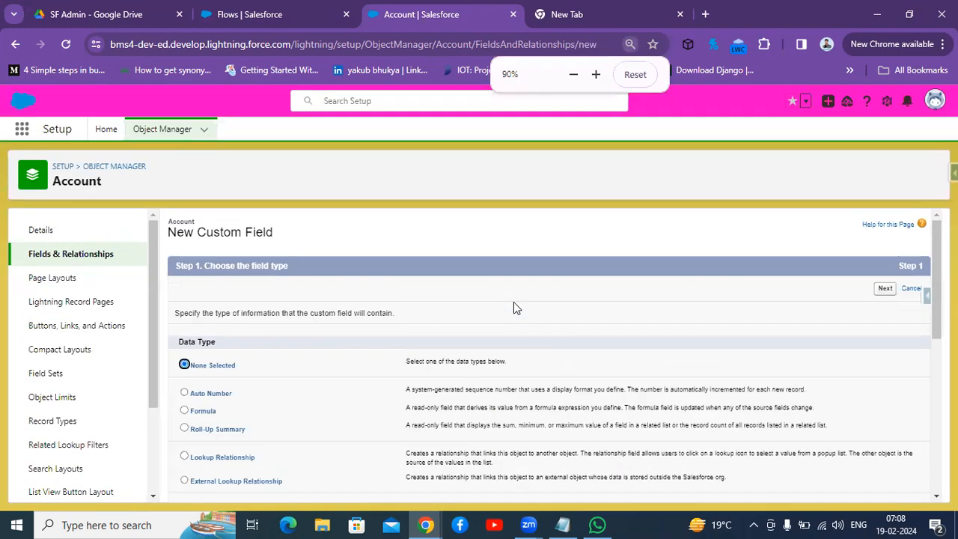
pyautogui.hotkey('ctrl', '+')
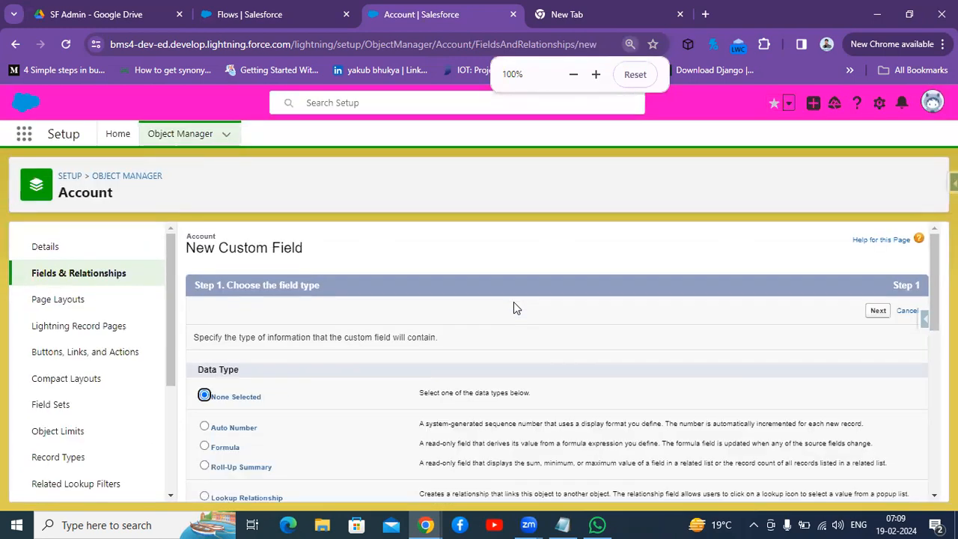
pyautogui.hotkey('ctrl', '-')
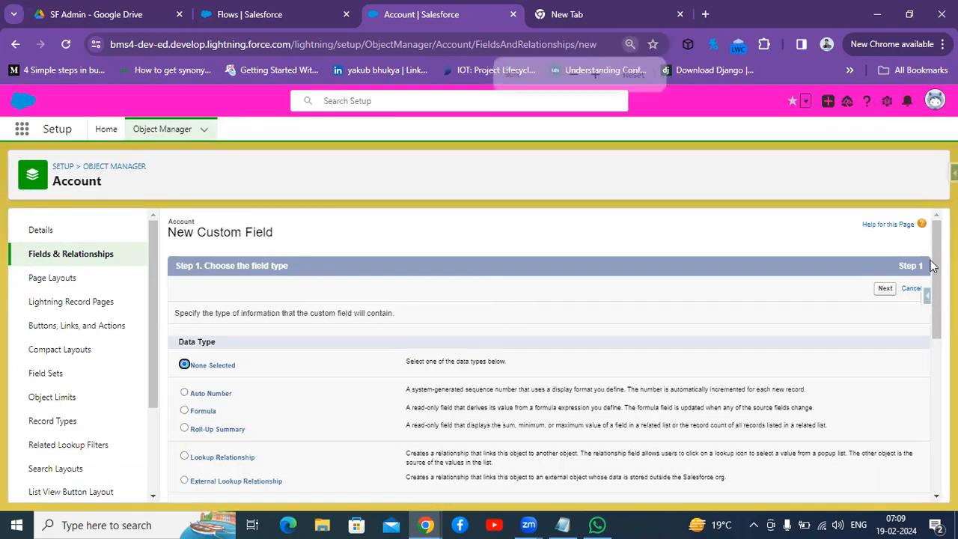
pyautogui.scroll(-2, 551, 355)
pyautogui.scroll(-2, 551, 356)
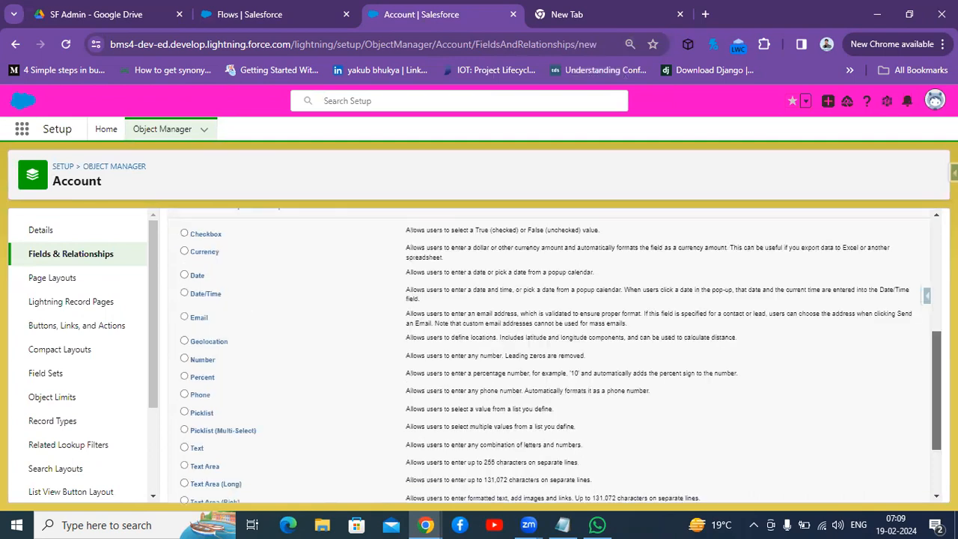
pyautogui.scroll(-1, 639, 441)
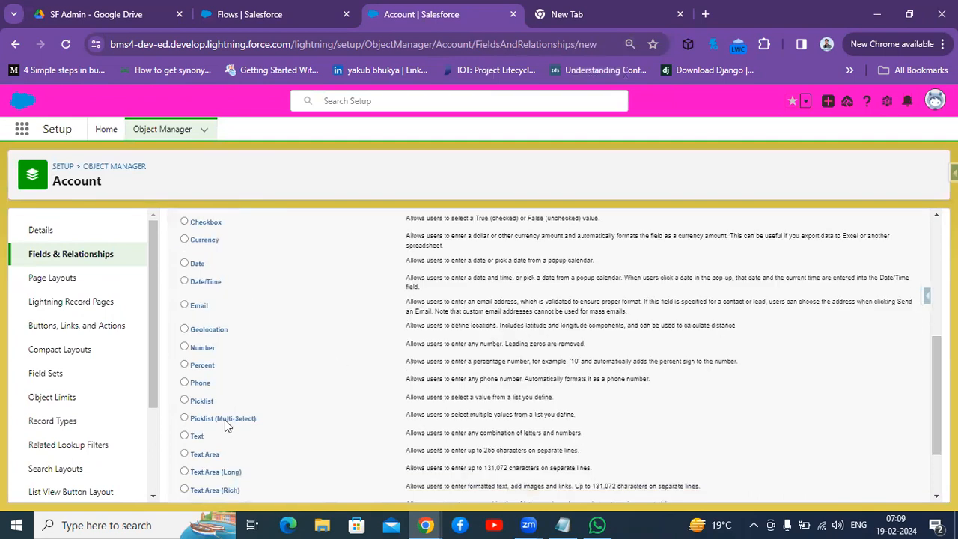
pyautogui.click(184, 437)
pyautogui.scroll(-3, 860, 489)
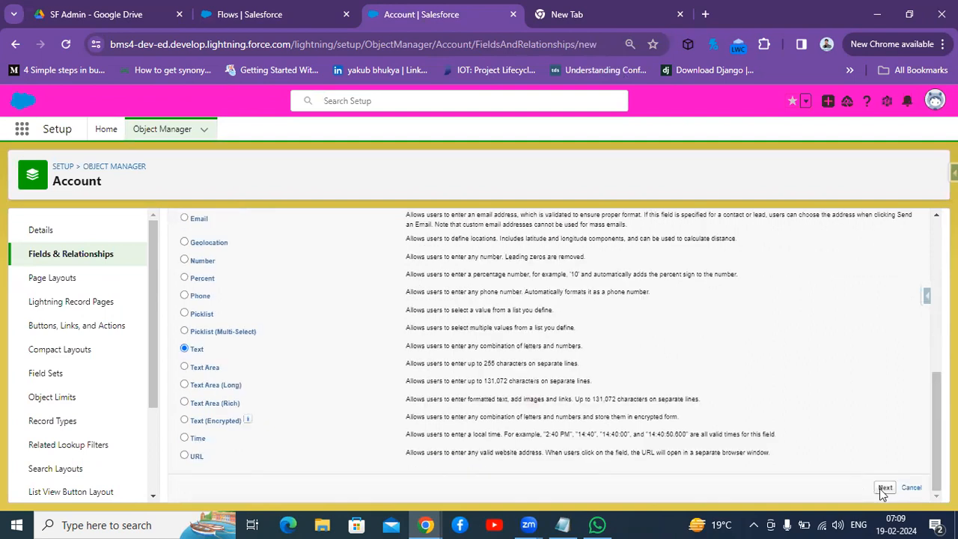
pyautogui.click(883, 488)
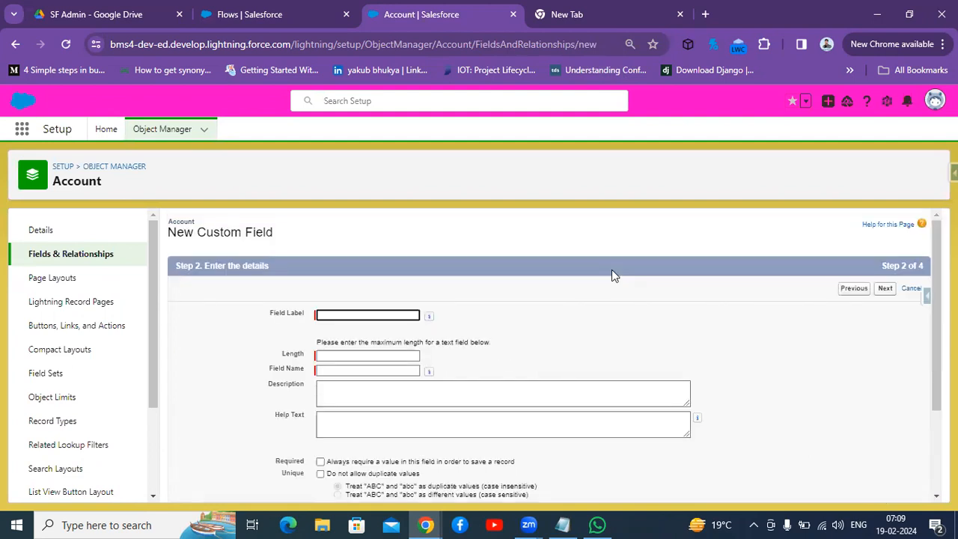
# Step: Label the field Latyest Case No with length 18 and save it with default security and layout settings
pyautogui.write('A')
pyautogui.press('BackSpace')
pyautogui.write('Latyest Case No')
pyautogui.click(339, 355)
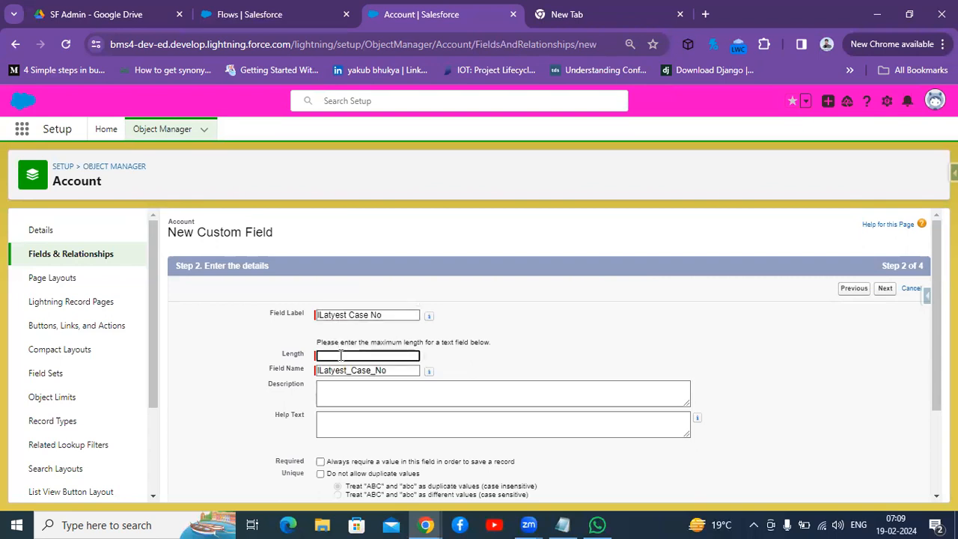
pyautogui.write('18')
pyautogui.click(346, 387)
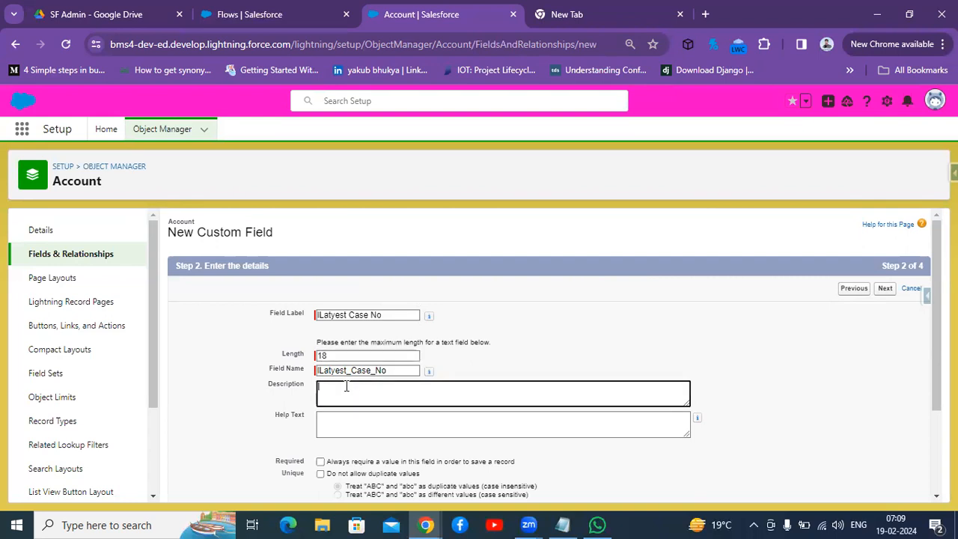
pyautogui.scroll(-3, 452, 397)
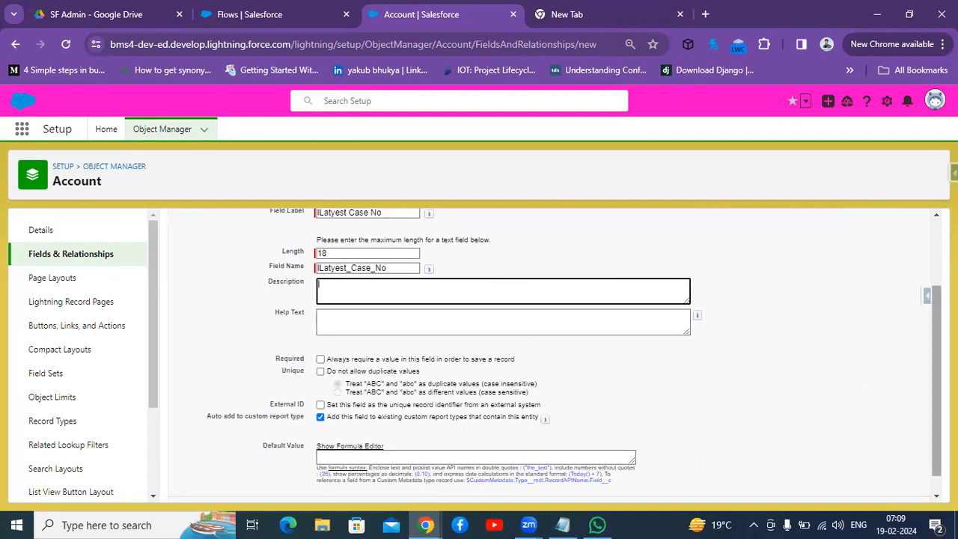
pyautogui.scroll(-1, 928, 360)
pyautogui.click(884, 488)
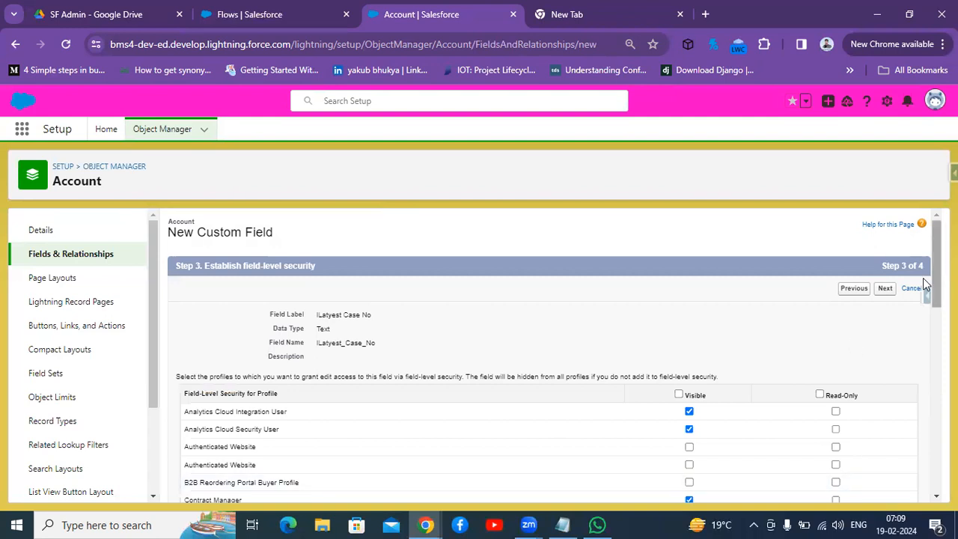
pyautogui.click(885, 289)
pyautogui.click(884, 290)
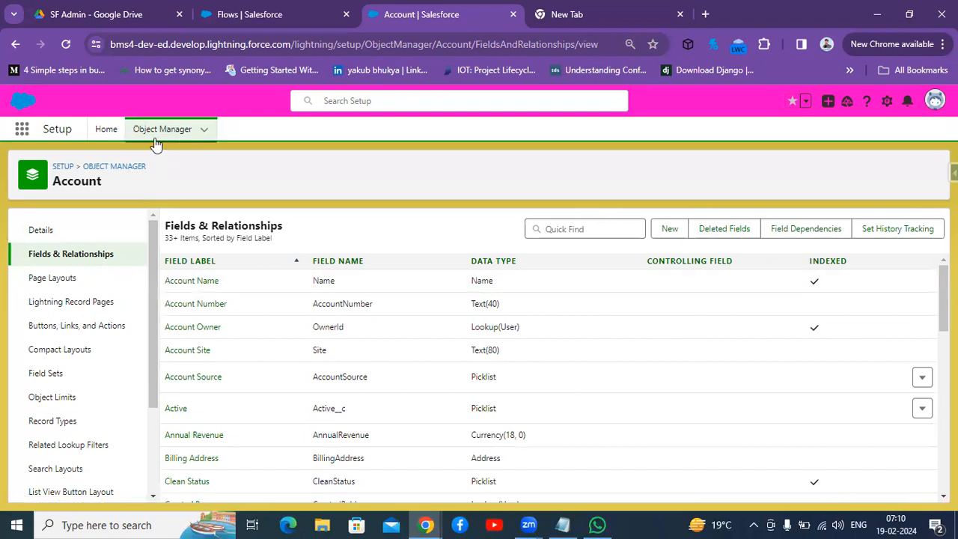
# Step: Open the Flows setup page by searching flows in Quick Find
pyautogui.click(106, 130)
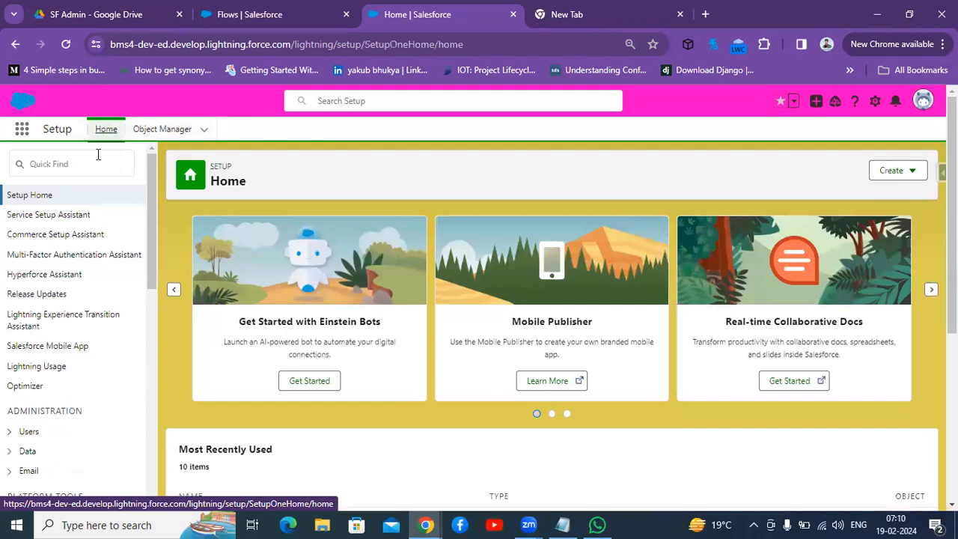
pyautogui.click(93, 161)
pyautogui.write('l')
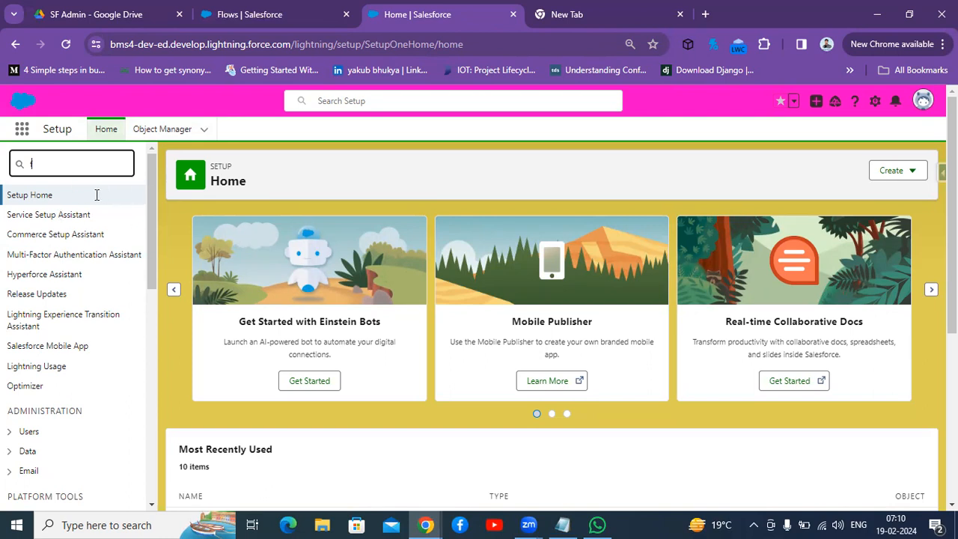
pyautogui.write('flows')
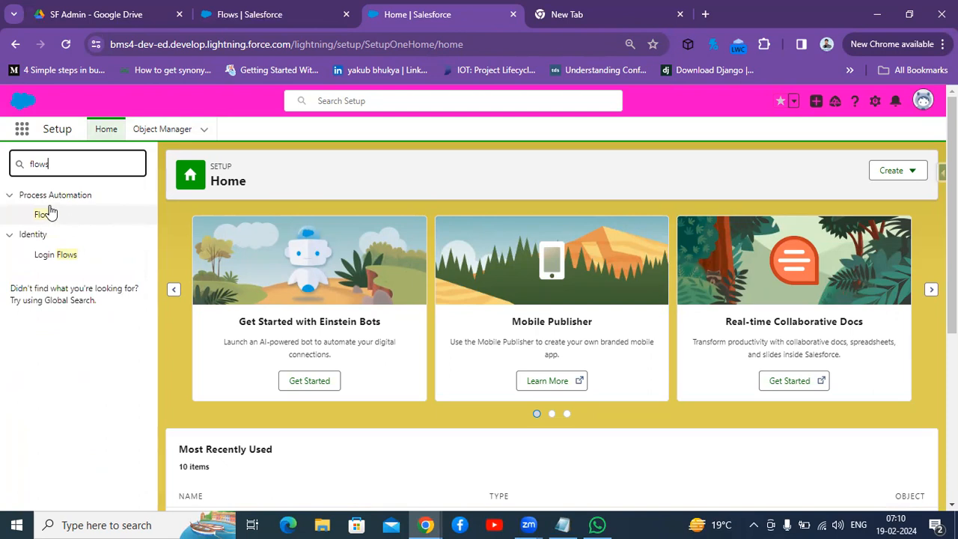
pyautogui.click(37, 216)
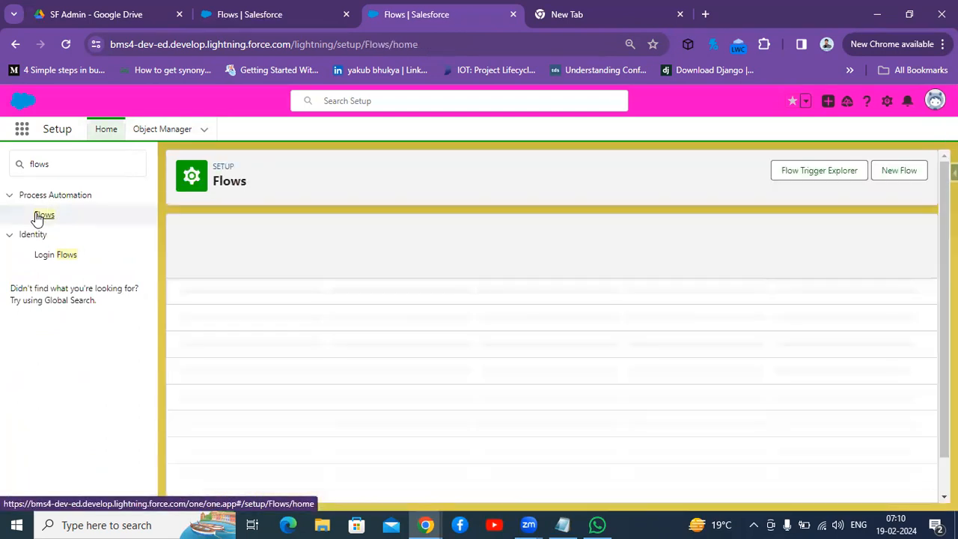
# Step: Edit the requirement note, replacing contact with account, then minimize Notepad
pyautogui.moveTo(557, 522)
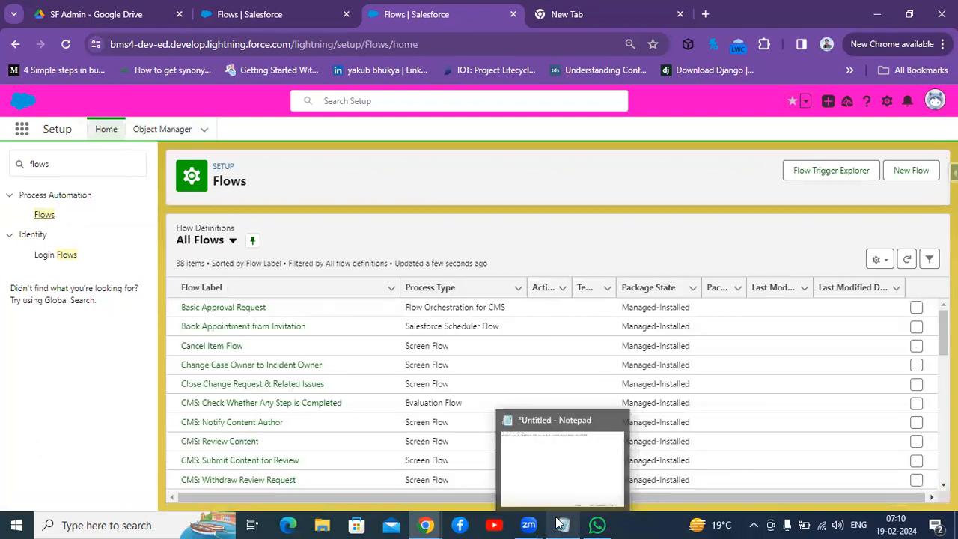
pyautogui.click(522, 490)
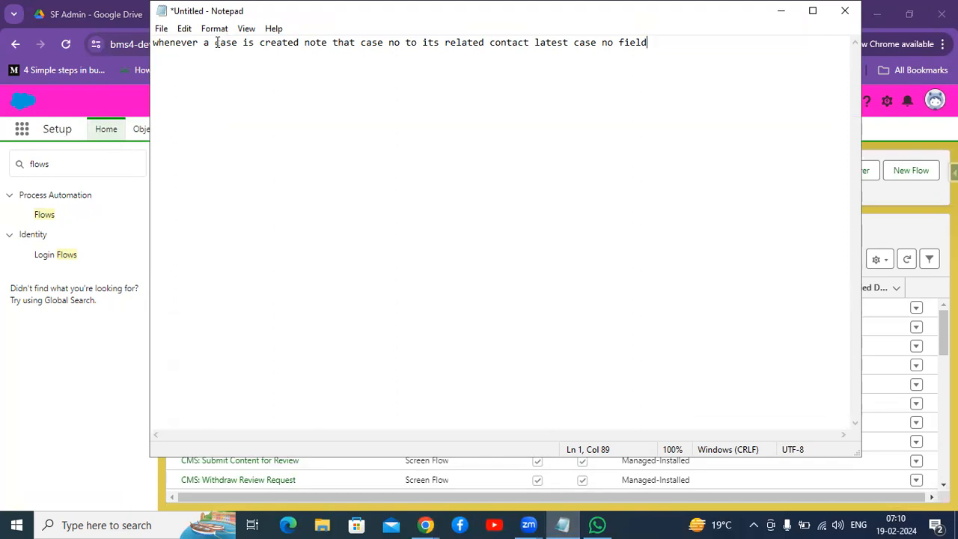
pyautogui.moveTo(215, 43); pyautogui.dragTo(301, 44)
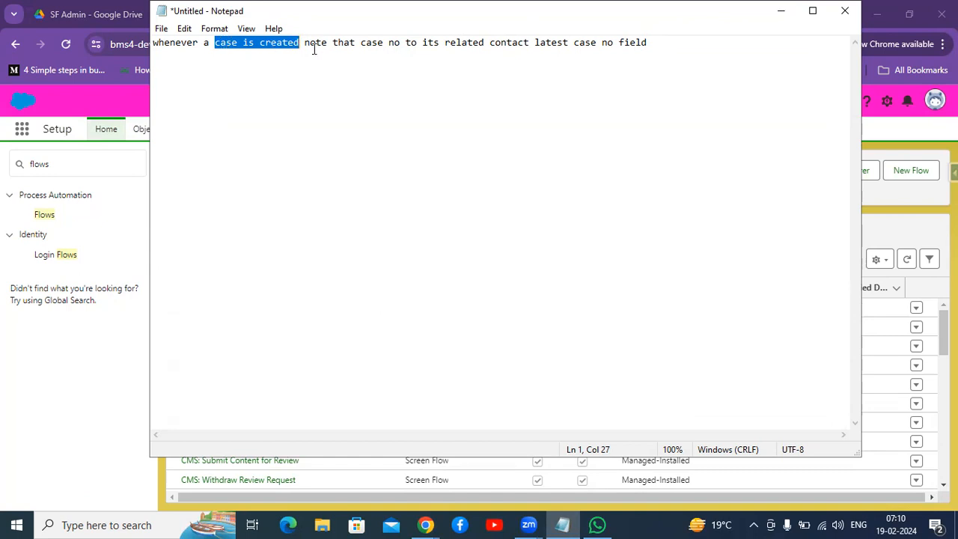
pyautogui.doubleClick(509, 44)
pyautogui.press('BackSpace')
pyautogui.write('account')
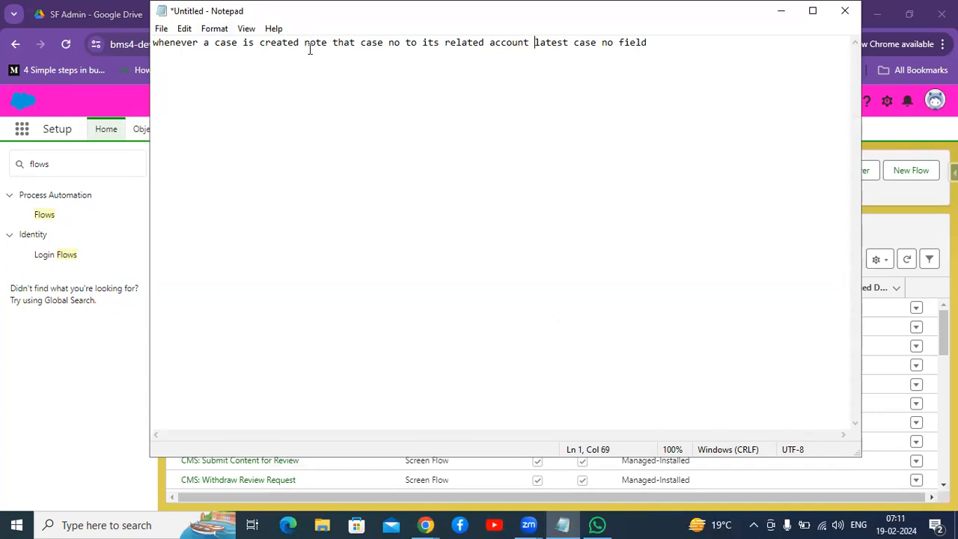
pyautogui.doubleClick(214, 46)
pyautogui.doubleClick(232, 43)
pyautogui.click(776, 12)
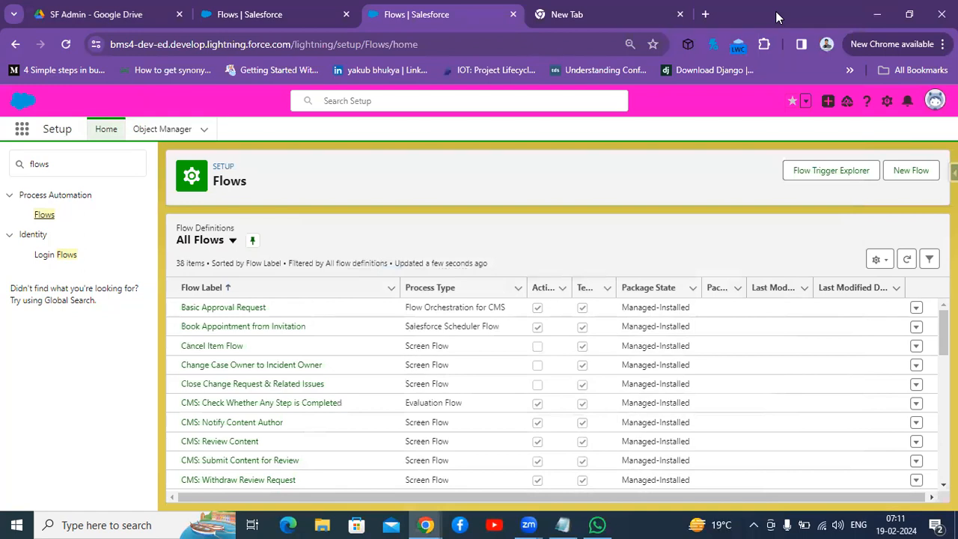
# Step: Create a new Record-Triggered Flow
pyautogui.click(911, 174)
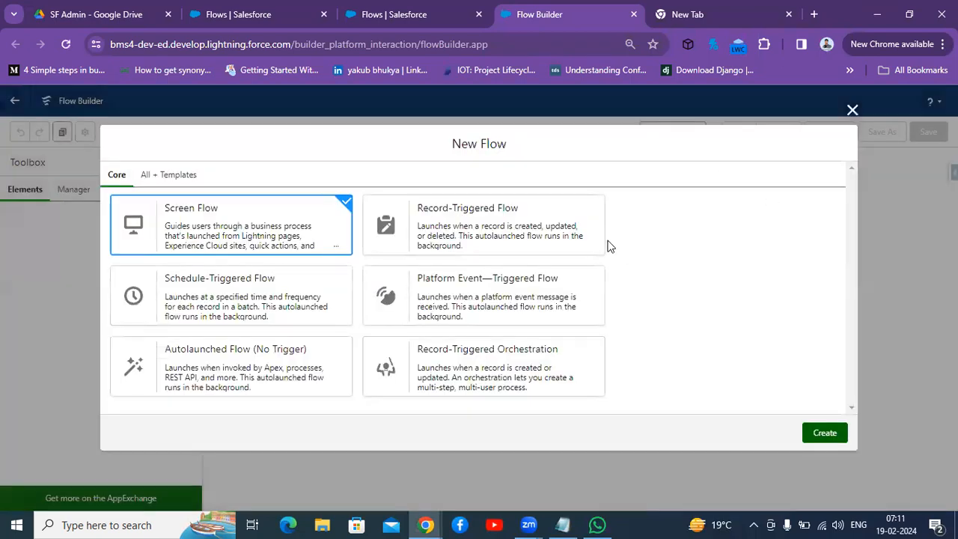
pyautogui.click(506, 238)
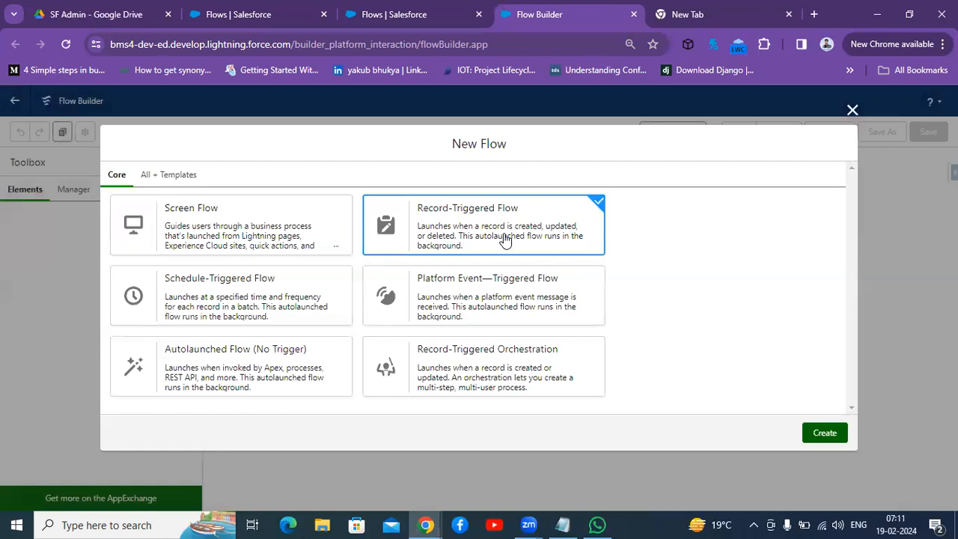
pyautogui.click(823, 433)
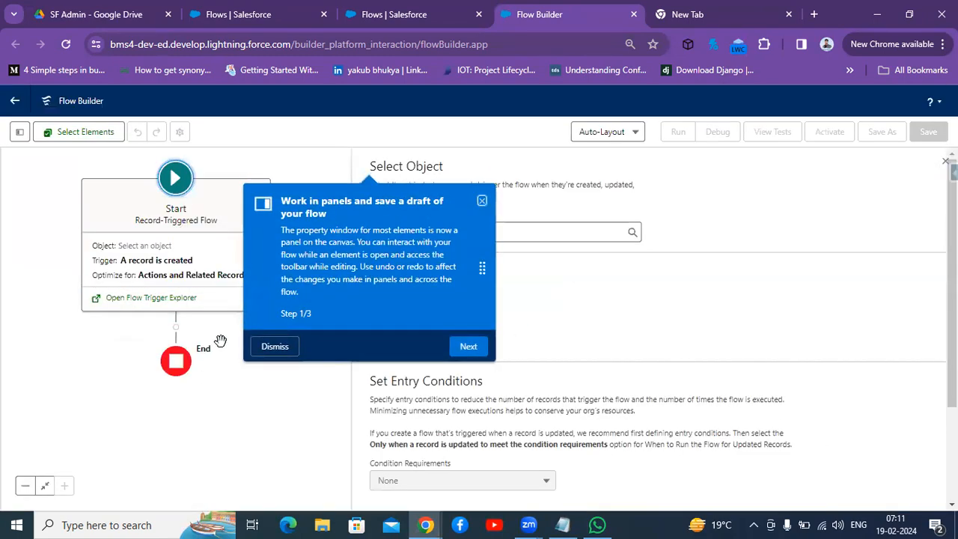
# Step: Dismiss the tip and set the flow's triggering object to Case
pyautogui.click(276, 346)
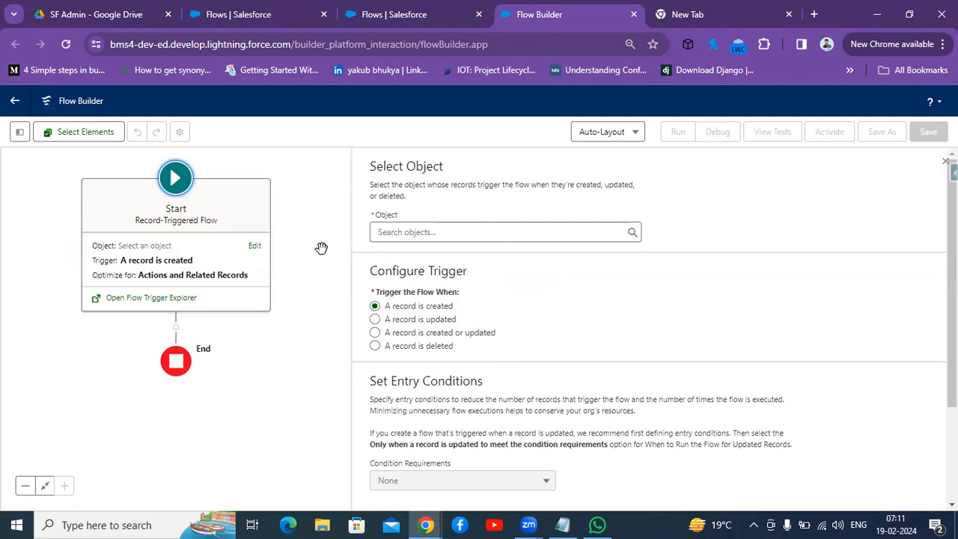
pyautogui.click(426, 231)
pyautogui.write('case')
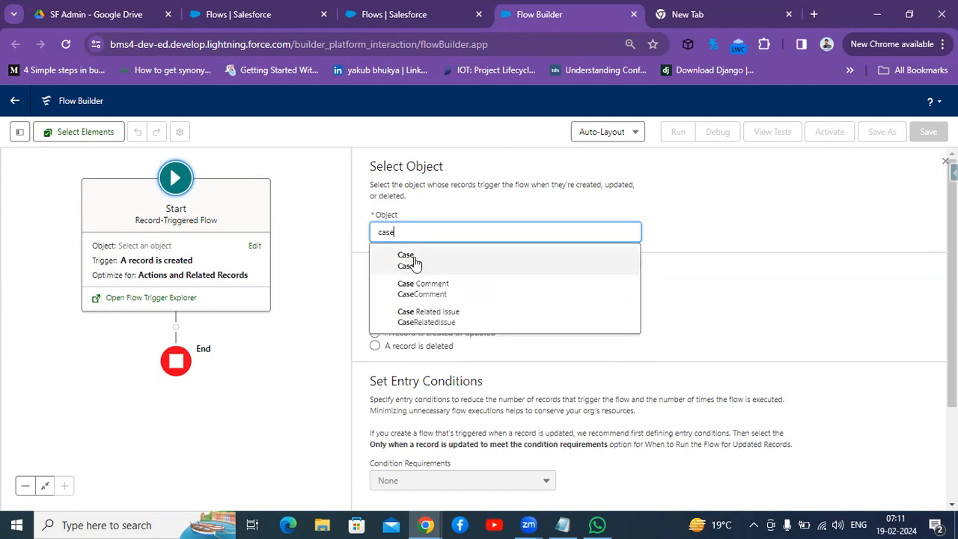
pyautogui.click(414, 260)
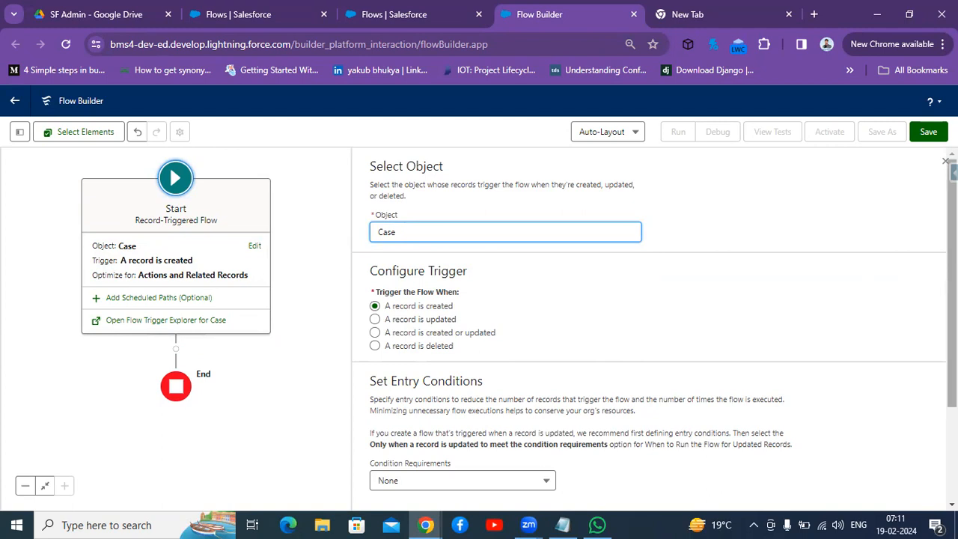
# Step: Set the entry condition requirements to All Conditions Are Met (AND) and choose AccountId as the condition field
pyautogui.scroll(-3, 950, 180)
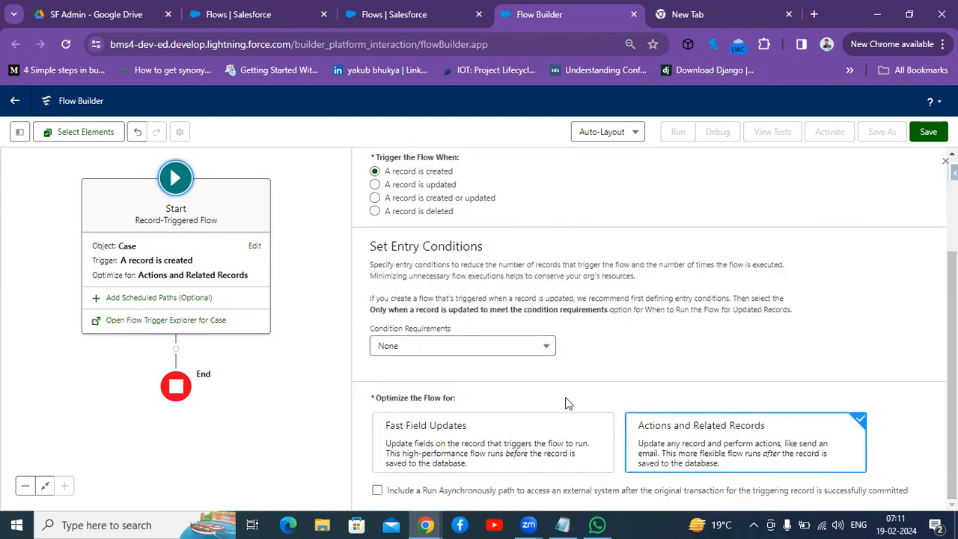
pyautogui.click(518, 349)
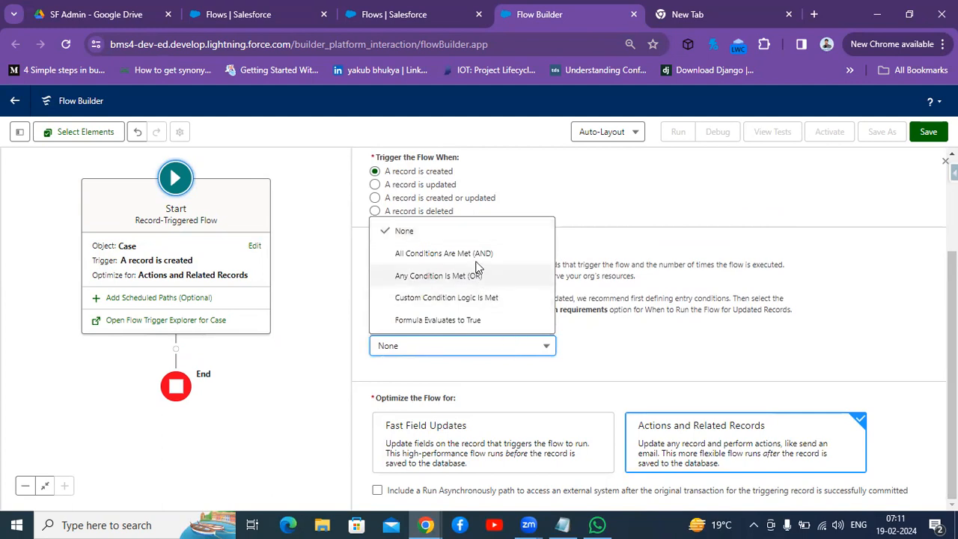
pyautogui.click(474, 255)
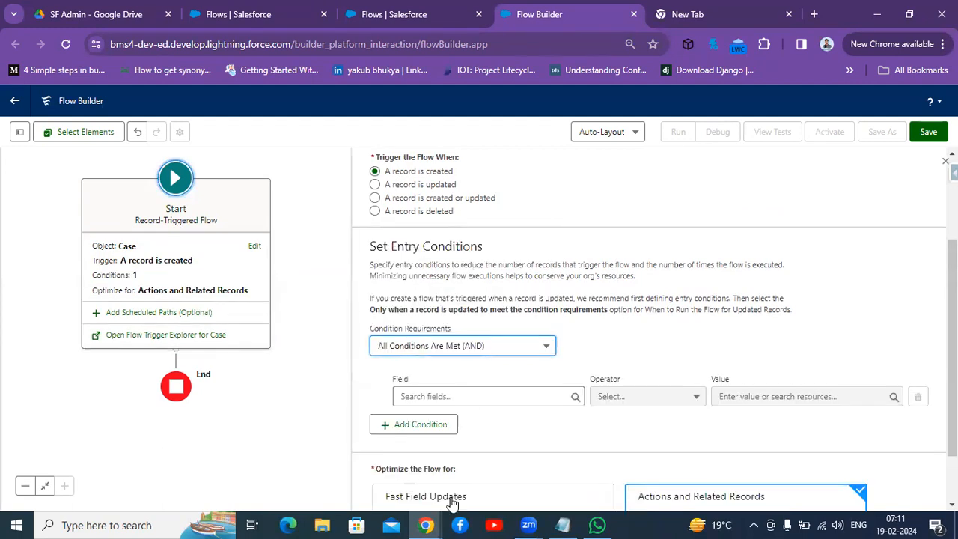
pyautogui.click(485, 398)
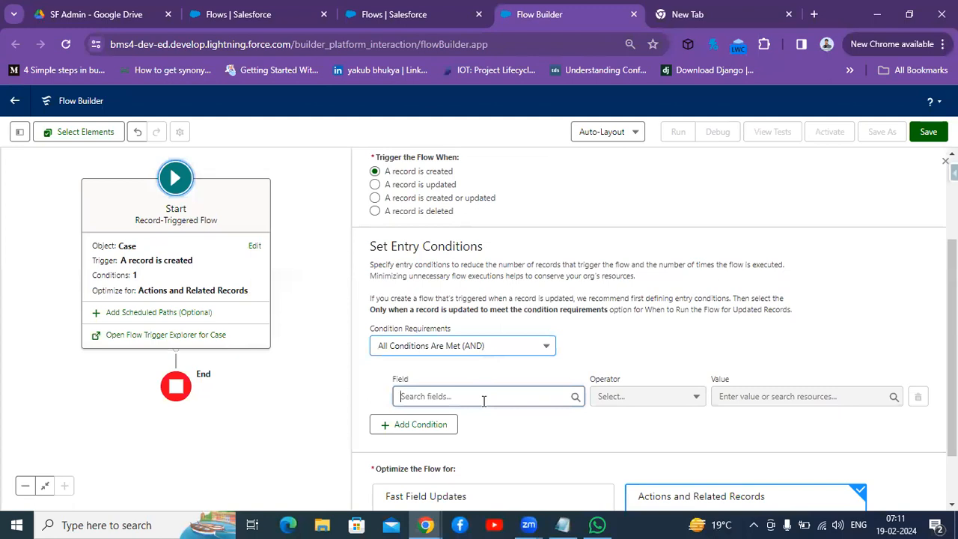
pyautogui.write('account')
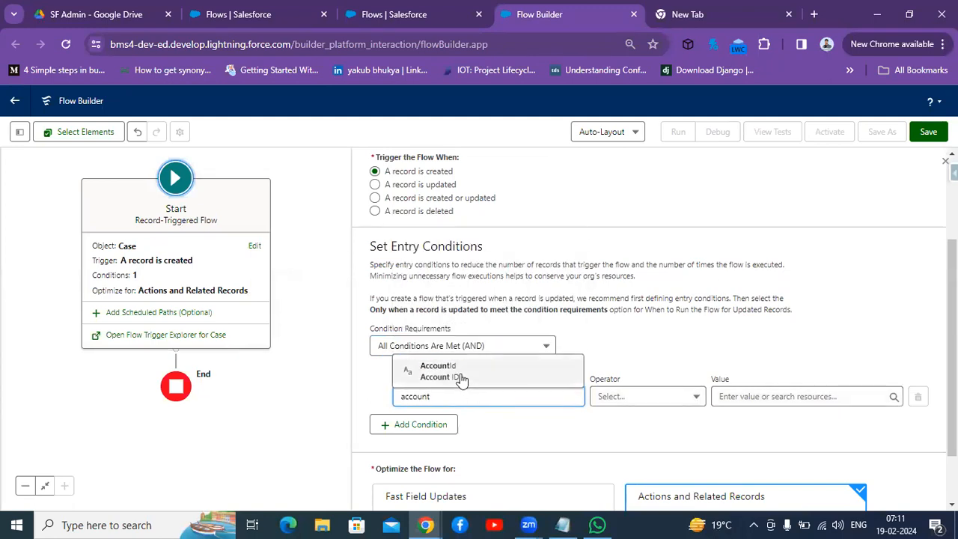
pyautogui.click(460, 374)
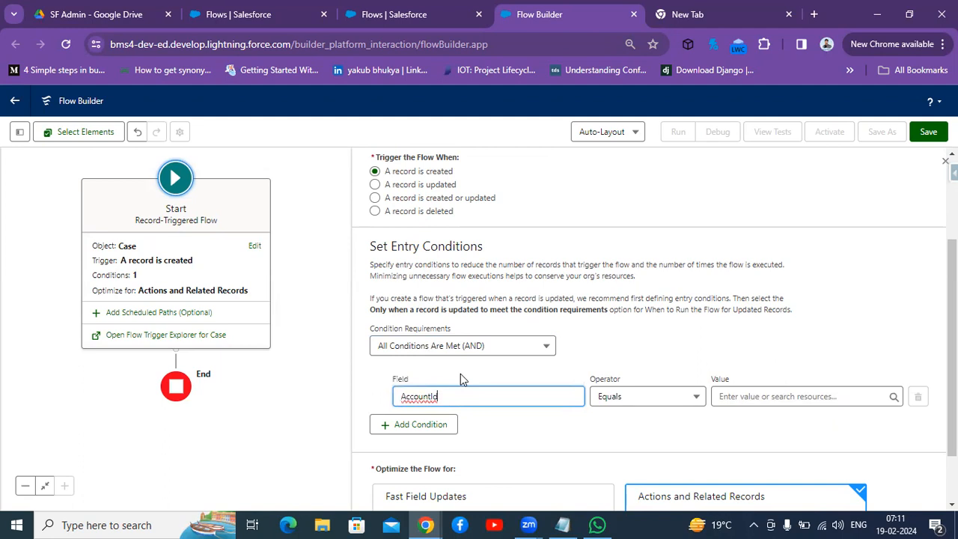
# Step: Set the AccountId condition's operator to Is Null with the value $GlobalConstant.False
pyautogui.click(667, 399)
pyautogui.click(667, 399)
pyautogui.click(667, 399)
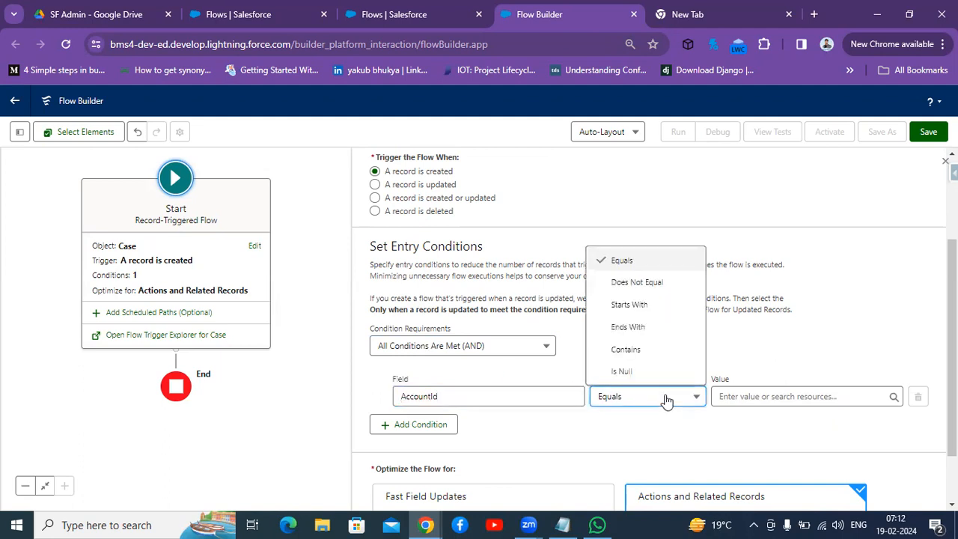
pyautogui.click(650, 372)
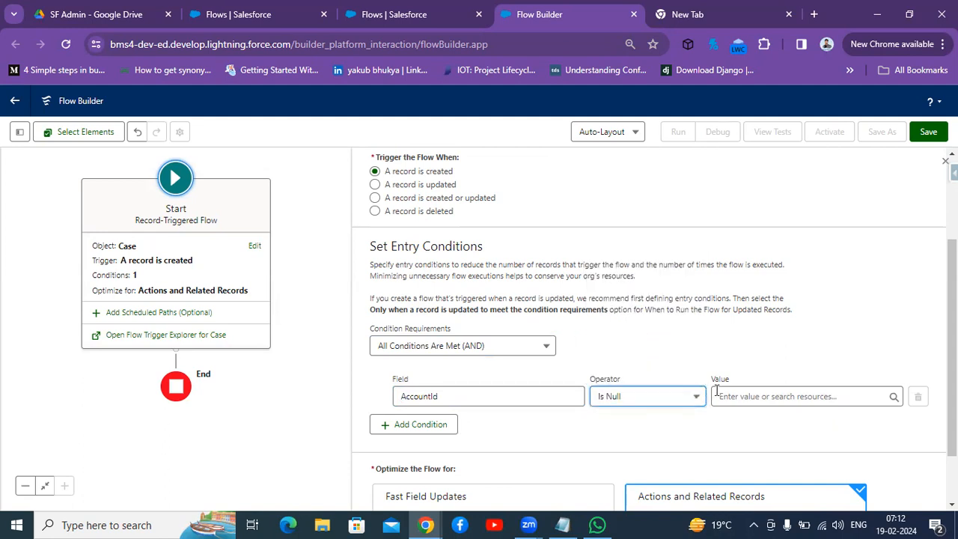
pyautogui.click(756, 396)
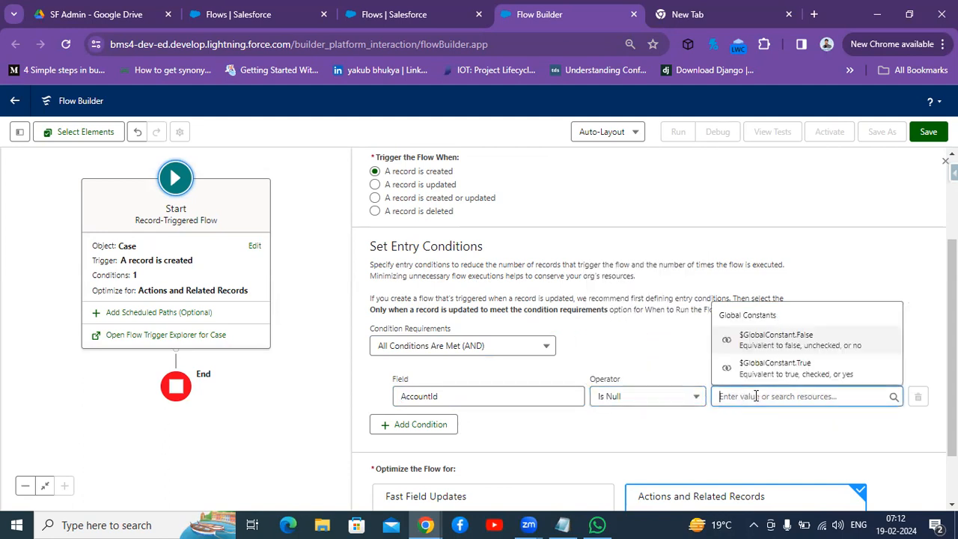
pyautogui.click(787, 337)
pyautogui.press('BackSpace')
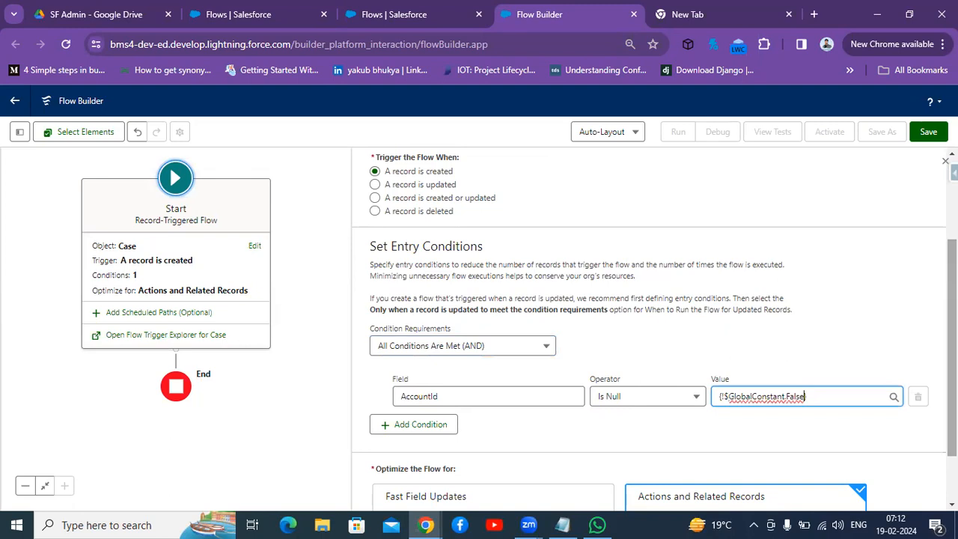
pyautogui.scroll(-1, 715, 332)
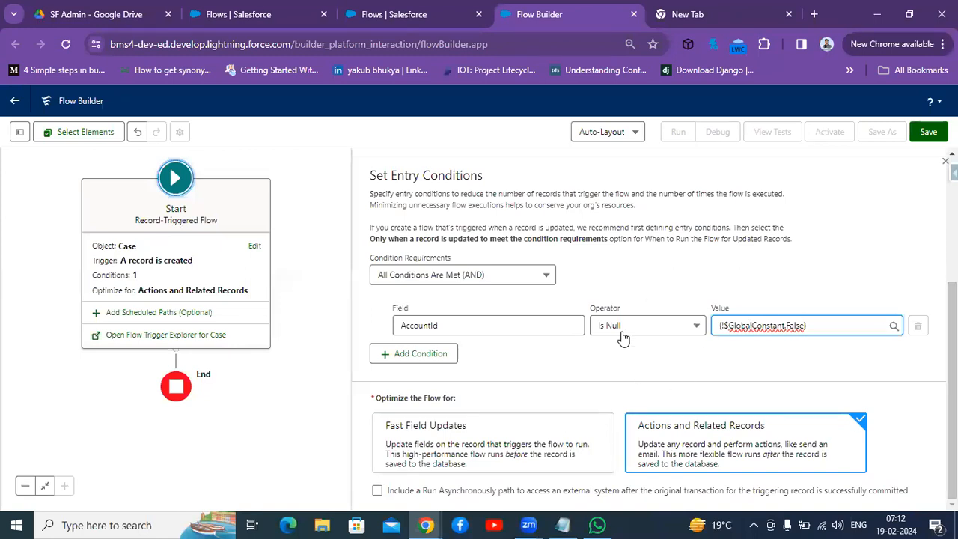
# Step: Add an Update Records element to the flow path after the start
pyautogui.click(232, 398)
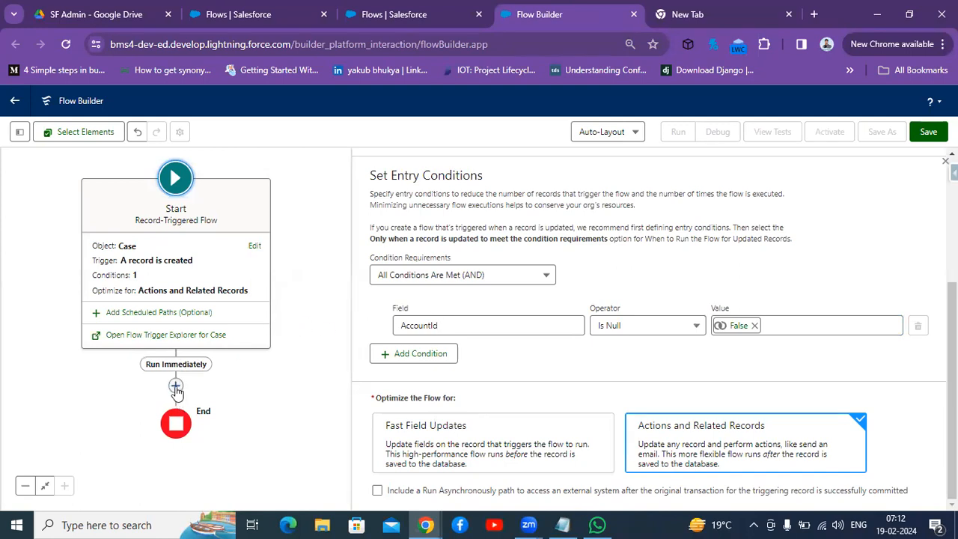
pyautogui.click(175, 387)
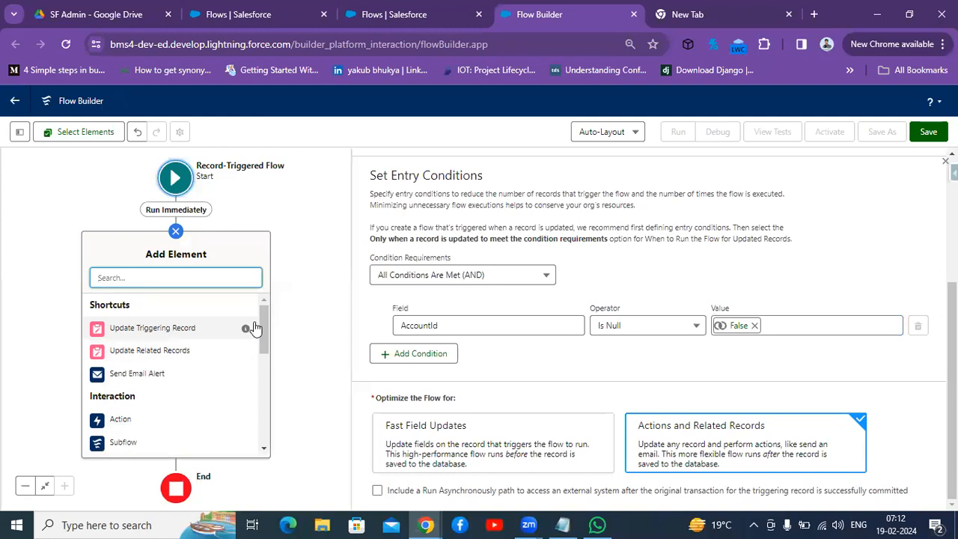
pyautogui.moveTo(260, 329); pyautogui.dragTo(256, 428)
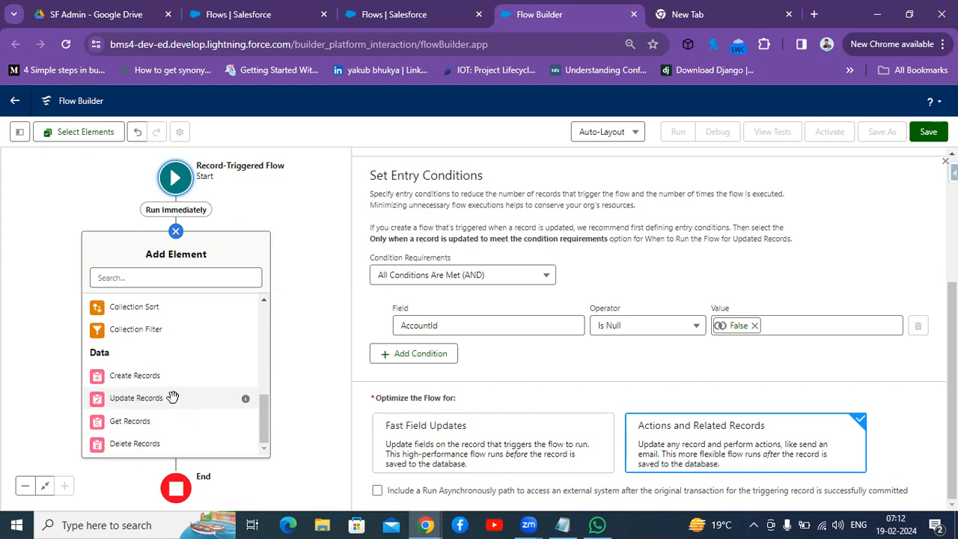
pyautogui.click(137, 398)
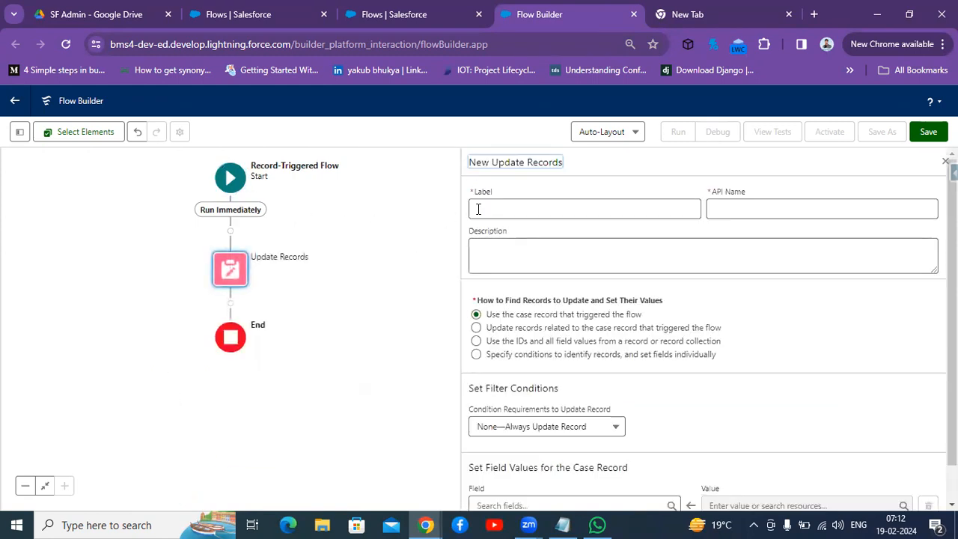
# Step: Label the element Update Account and choose to specify conditions to identify records and set fields individually
pyautogui.click(565, 211)
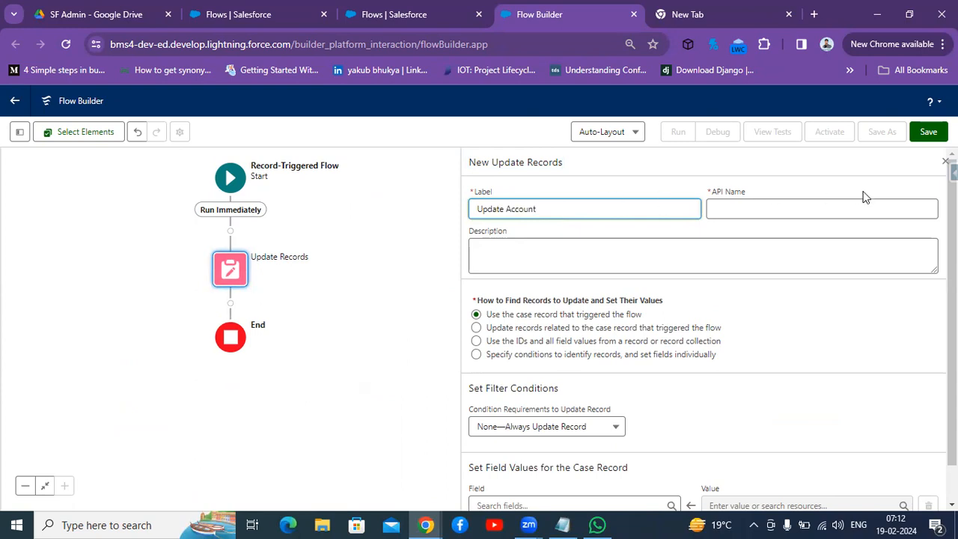
pyautogui.click(795, 202)
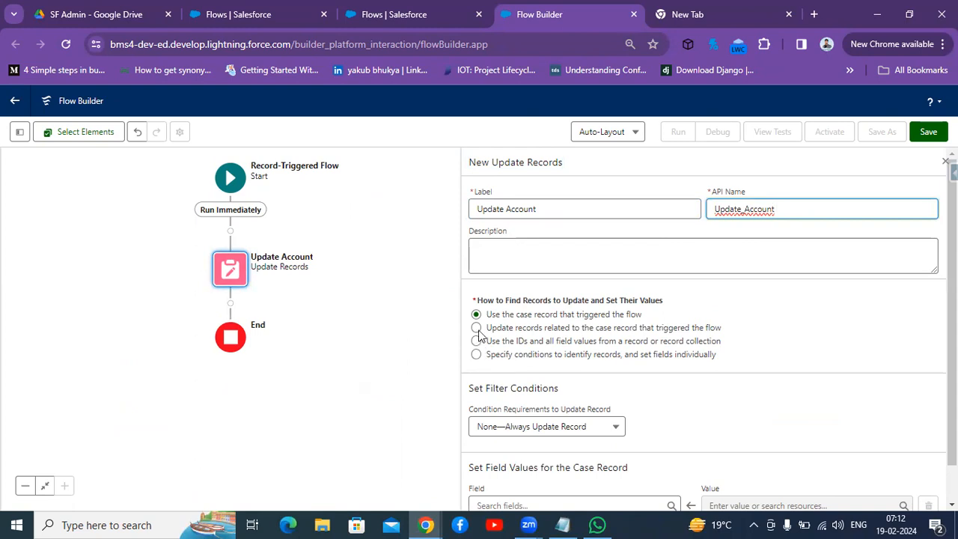
pyautogui.click(477, 354)
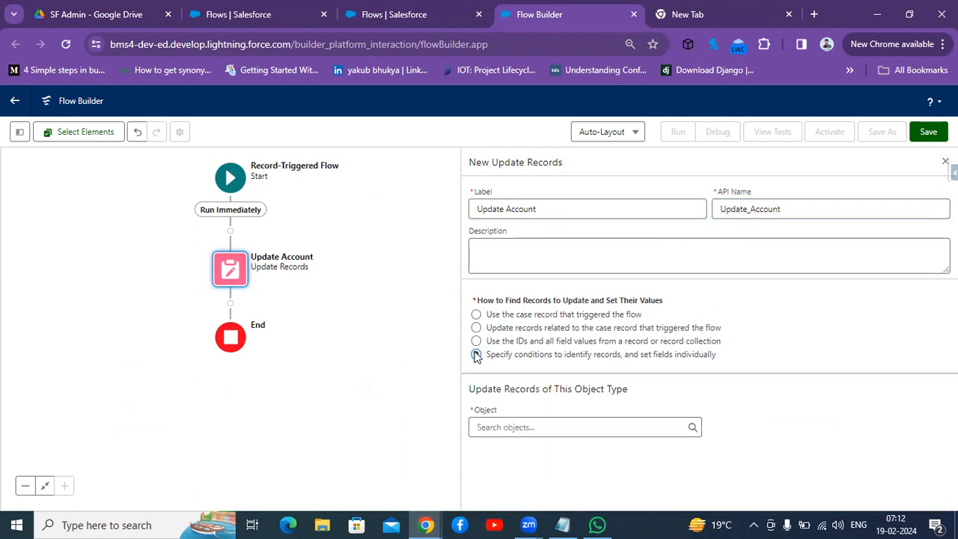
# Step: Set Account as the object whose records are updated
pyautogui.click(570, 434)
pyautogui.write('acco')
pyautogui.click(534, 253)
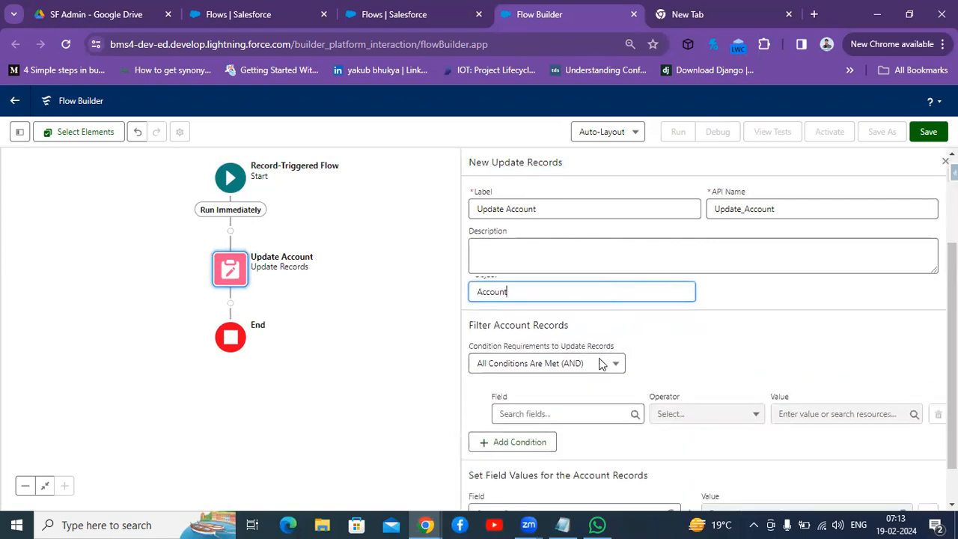
# Step: Filter Account records so that Id equals $Record > Account ID
pyautogui.click(544, 415)
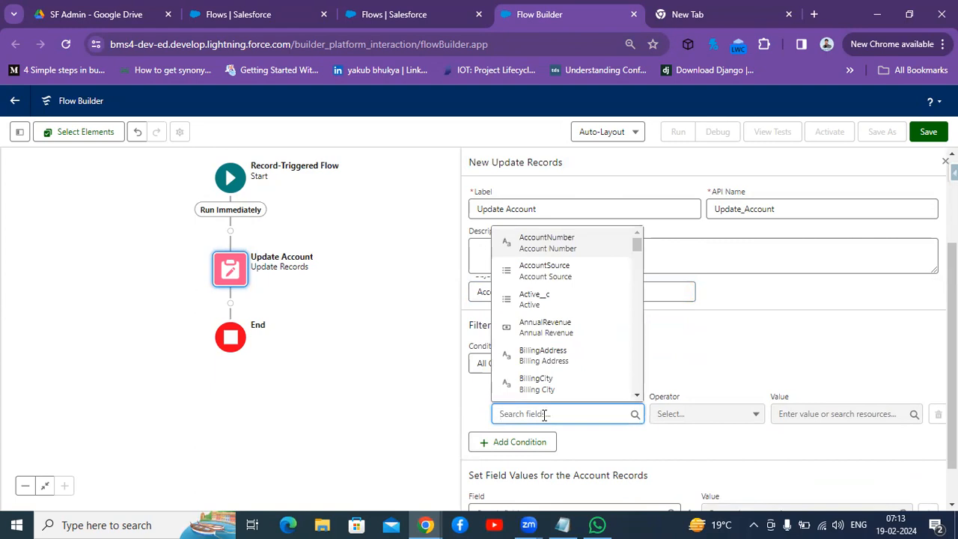
pyautogui.write('Id')
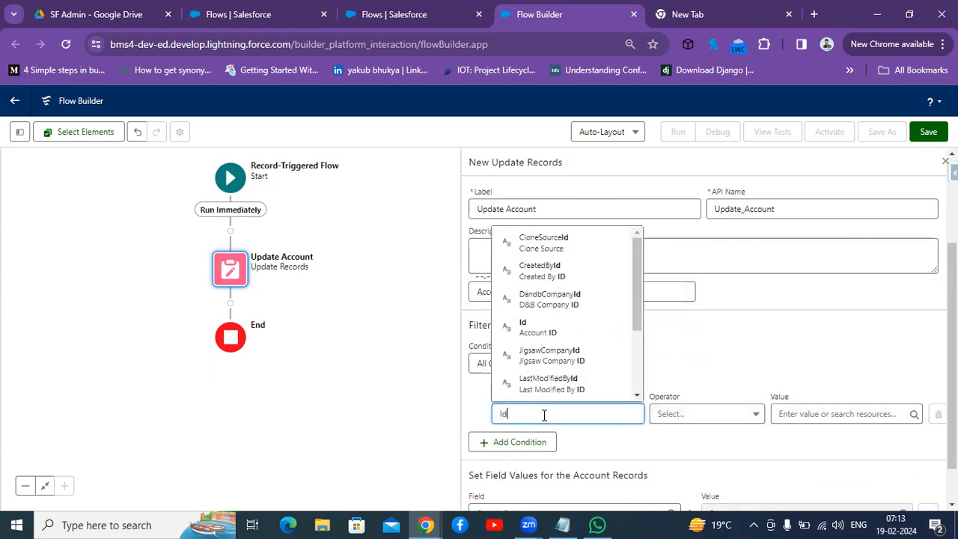
pyautogui.click(547, 327)
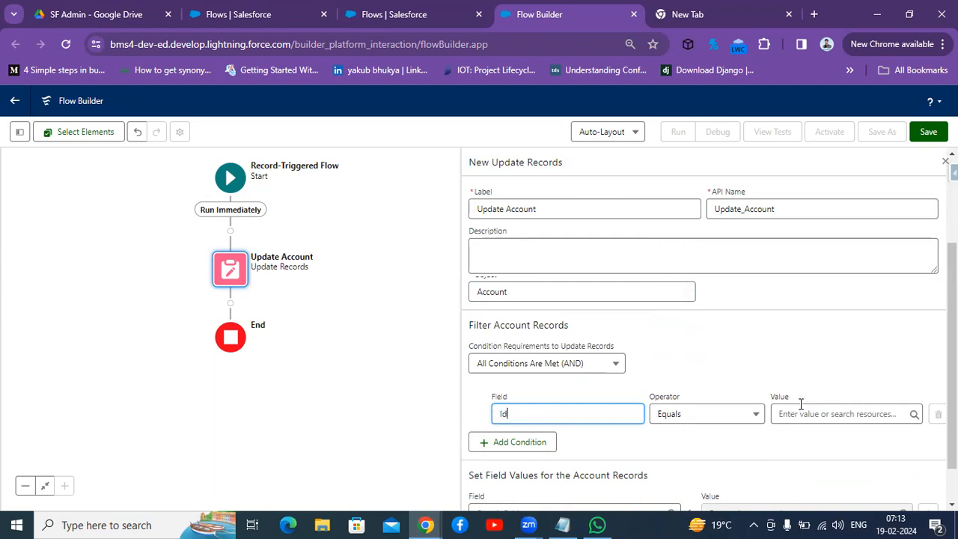
pyautogui.click(822, 414)
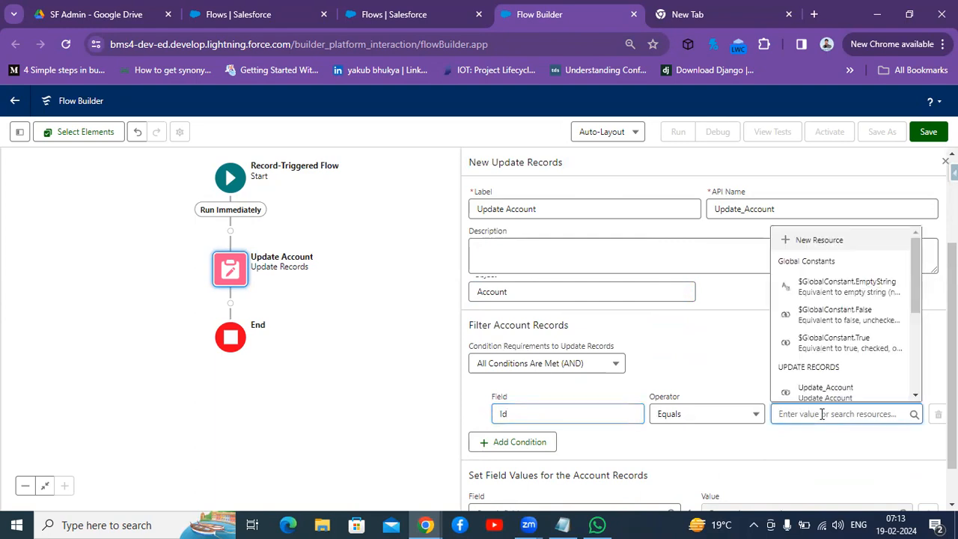
pyautogui.write('reco')
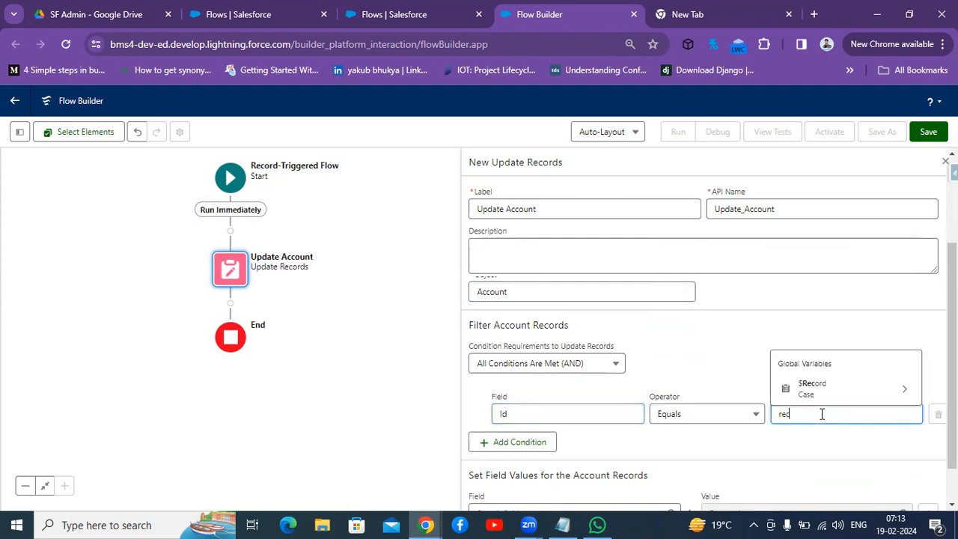
pyautogui.click(795, 386)
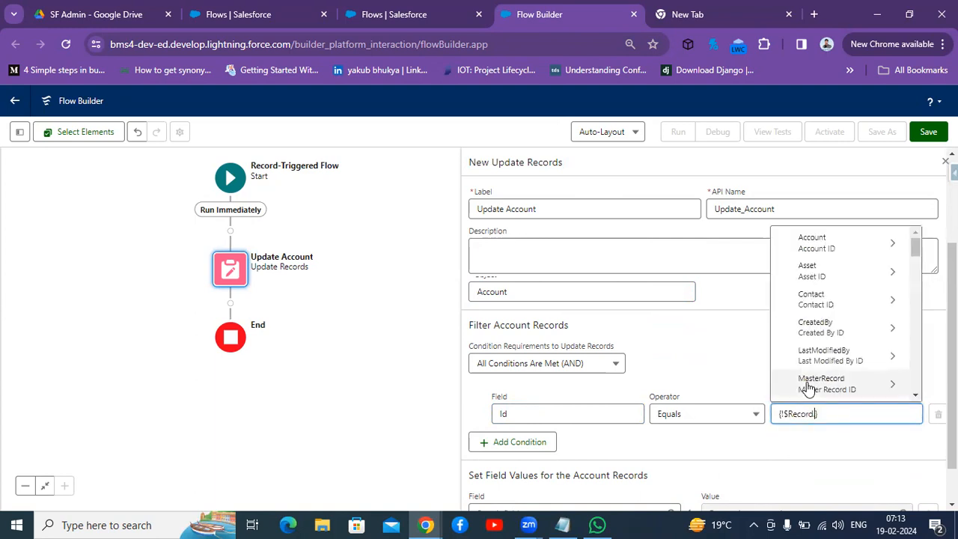
pyautogui.write('.account')
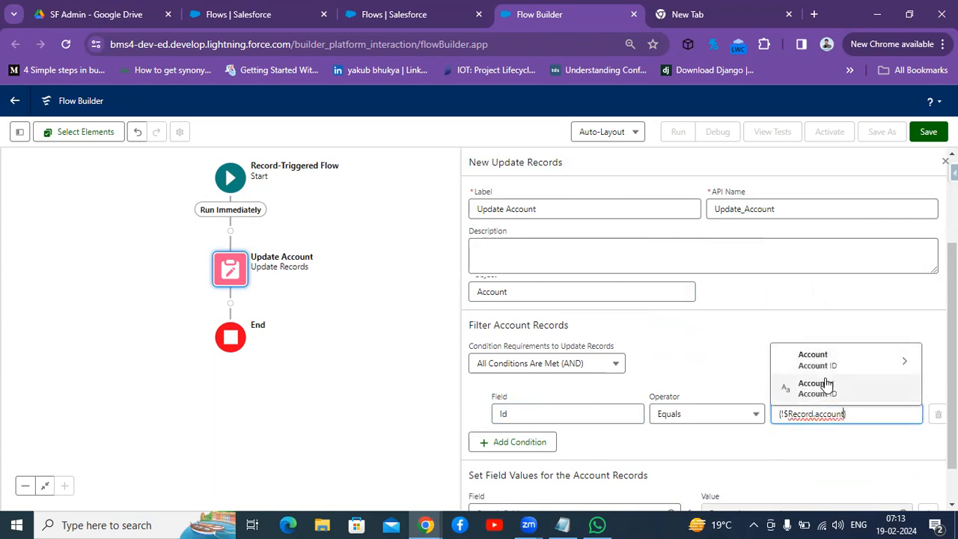
pyautogui.click(823, 389)
pyautogui.click(788, 450)
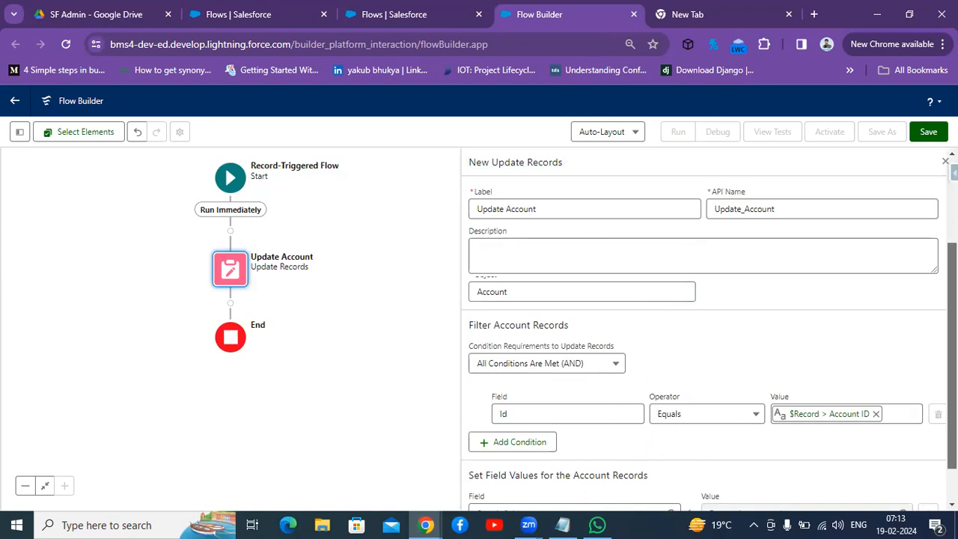
# Step: Set the Account's Latyest_Case_No__c field to the value $Record > Case ID
pyautogui.scroll(-1, 951, 352)
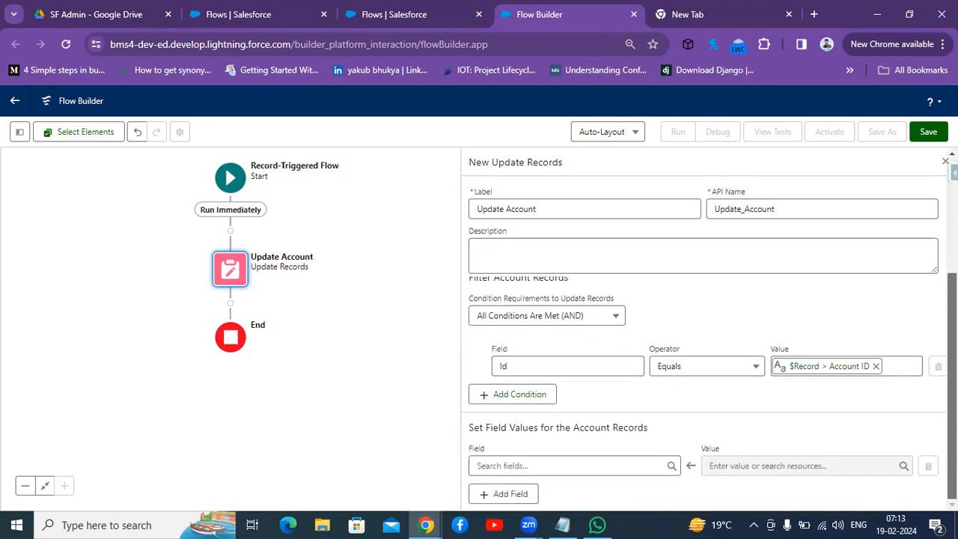
pyautogui.click(531, 466)
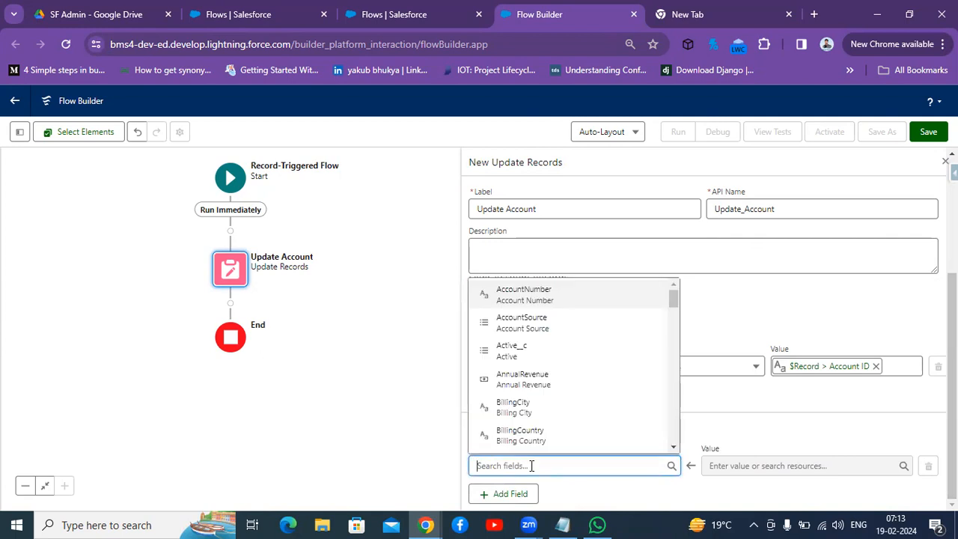
pyautogui.write('late')
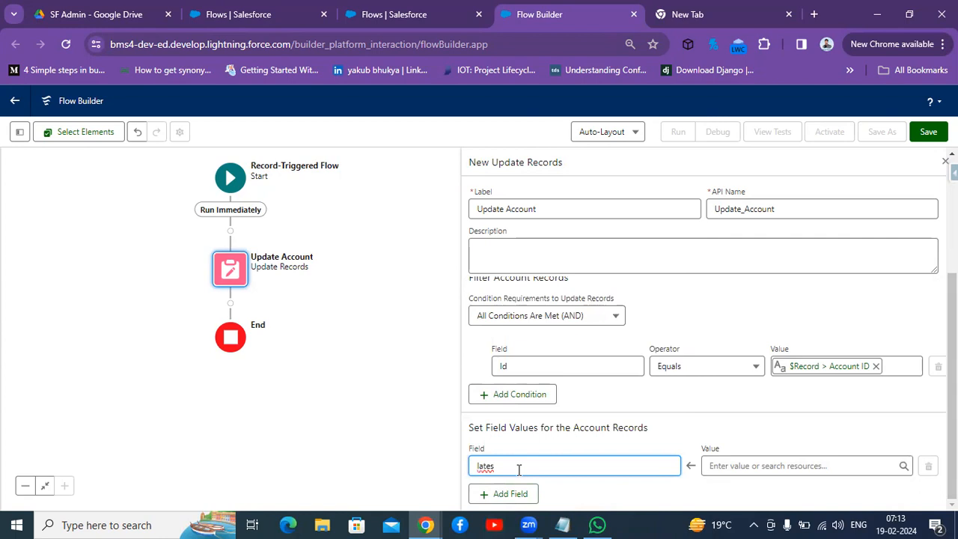
pyautogui.press('BackSpace')
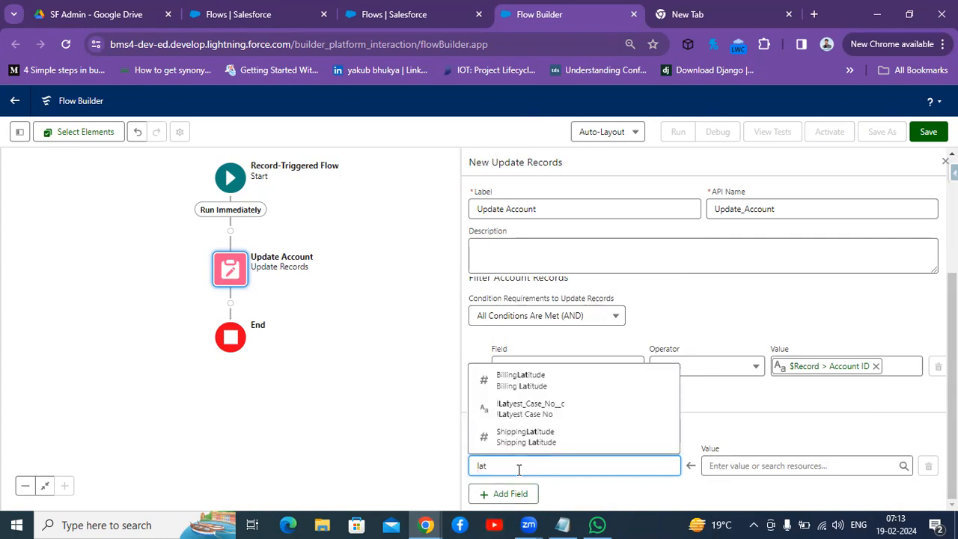
pyautogui.click(553, 411)
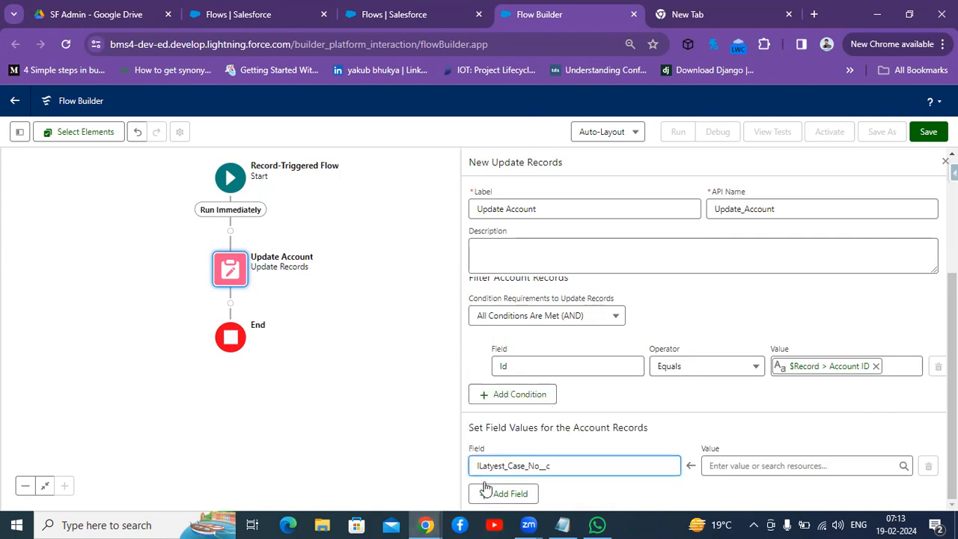
pyautogui.click(755, 464)
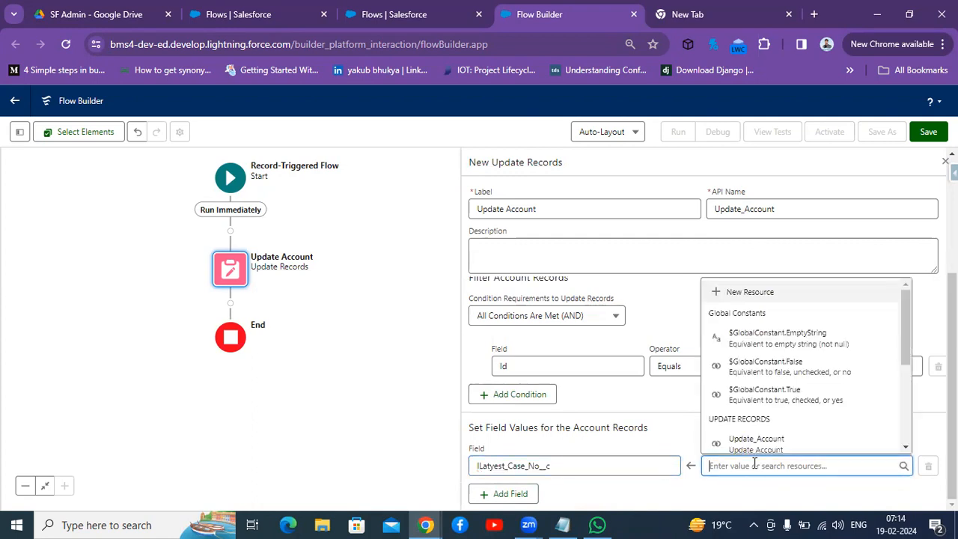
pyautogui.write('Recor')
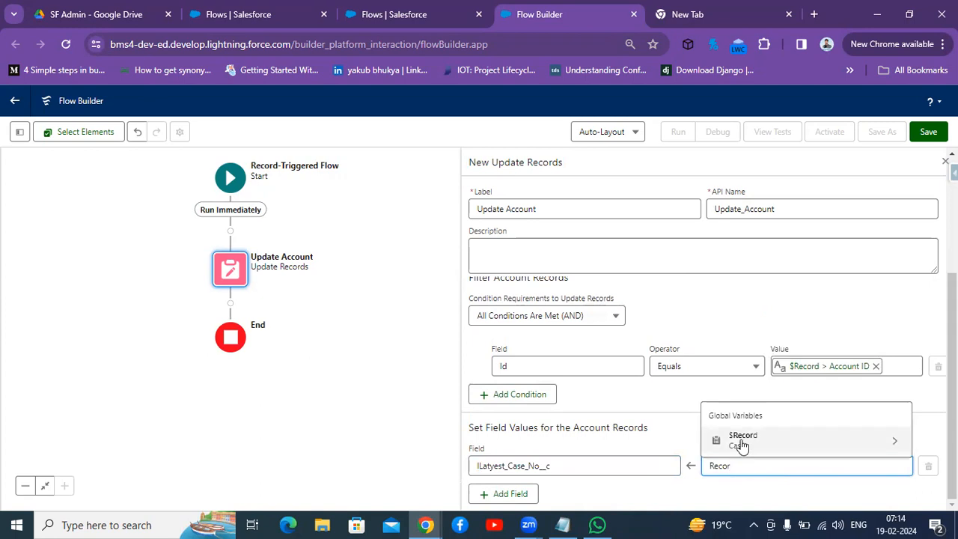
pyautogui.click(741, 441)
pyautogui.write('Id')
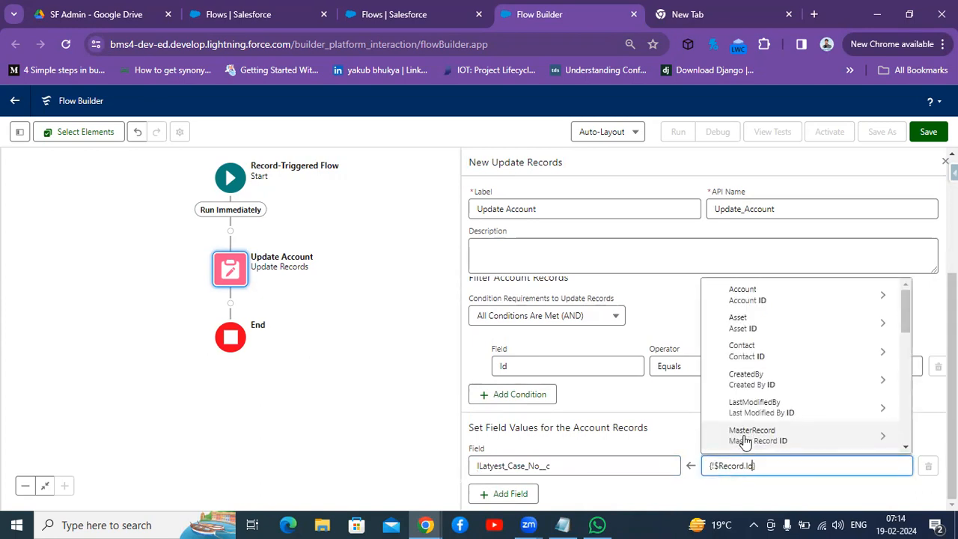
pyautogui.click(781, 506)
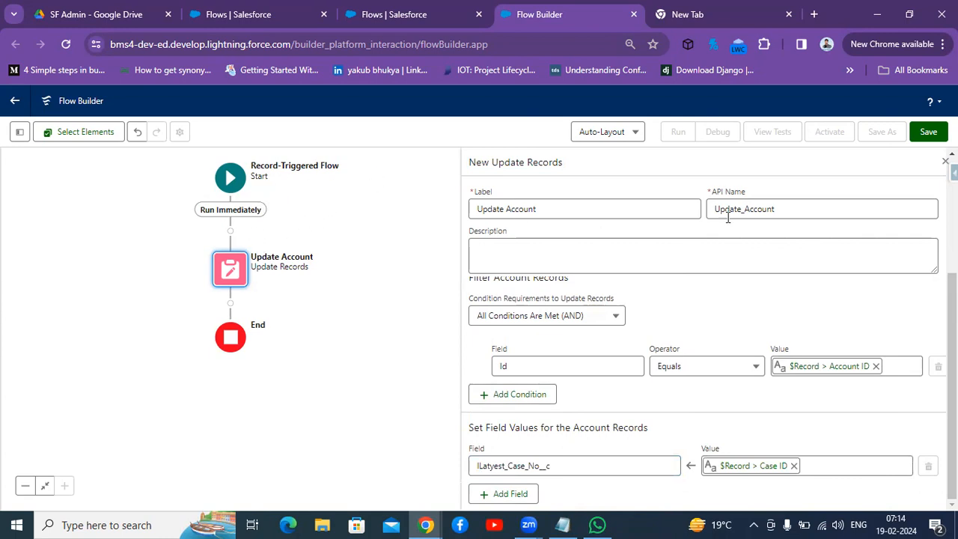
# Step: Save the flow with the label UpdateLatest Case NO and API name UpdateLatest_Case_NO
pyautogui.scroll(2, 952, 375)
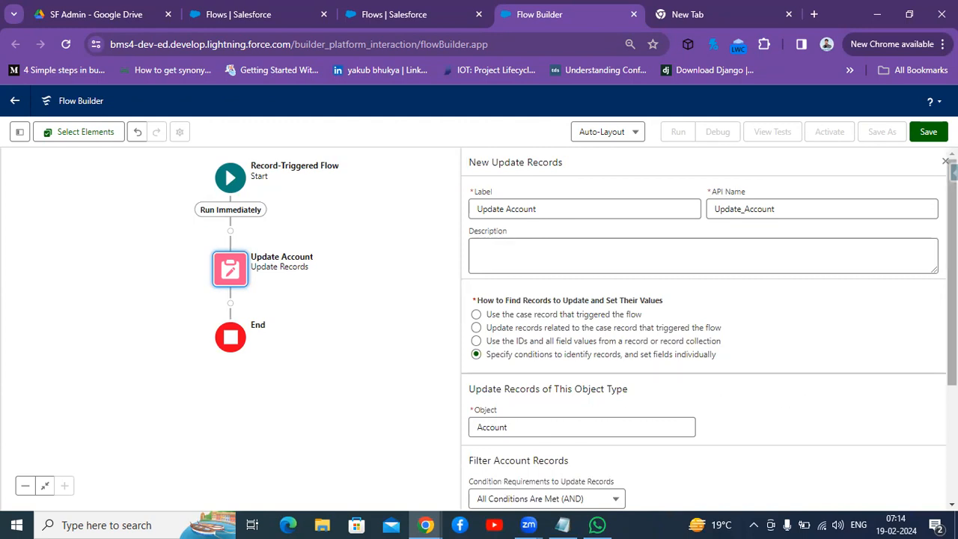
pyautogui.scroll(-3, 667, 306)
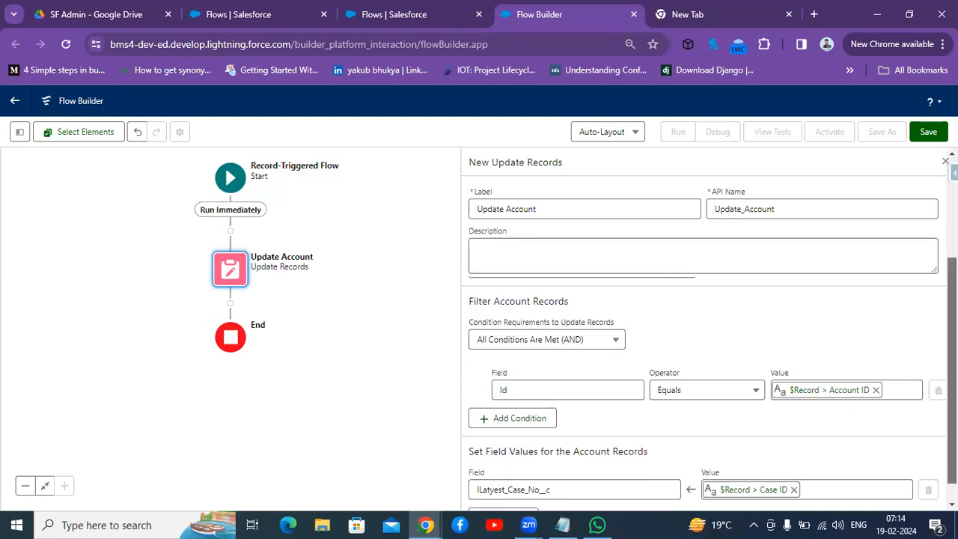
pyautogui.scroll(1, 704, 374)
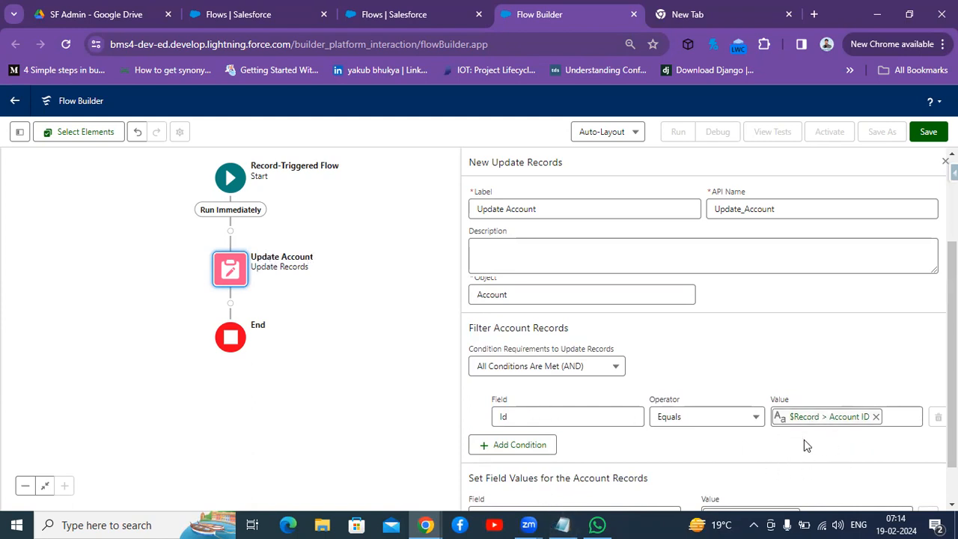
pyautogui.scroll(-1, 636, 429)
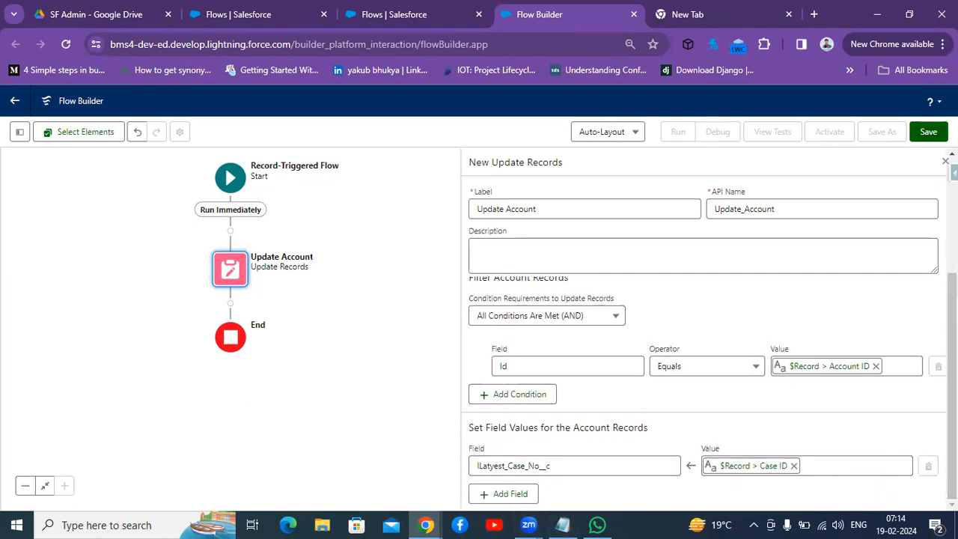
pyautogui.click(929, 133)
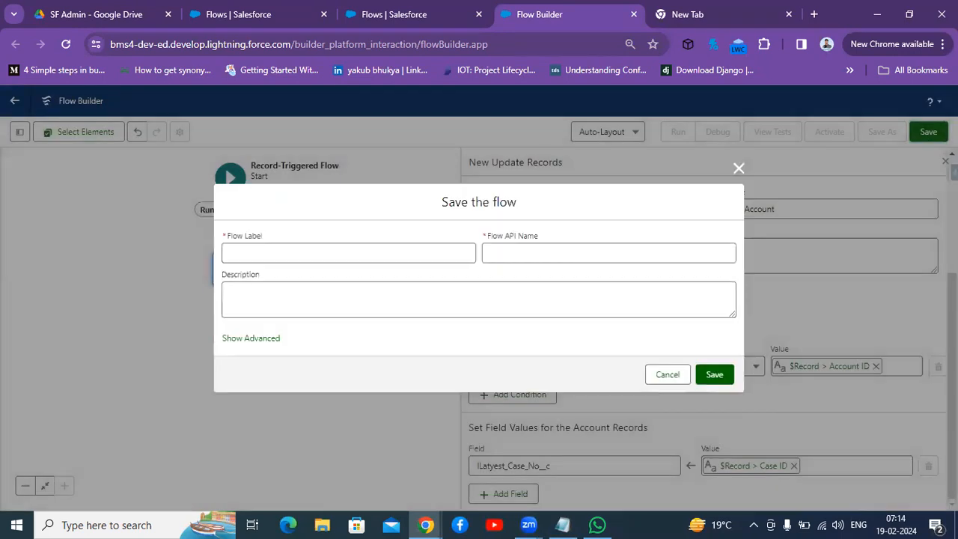
pyautogui.click(384, 253)
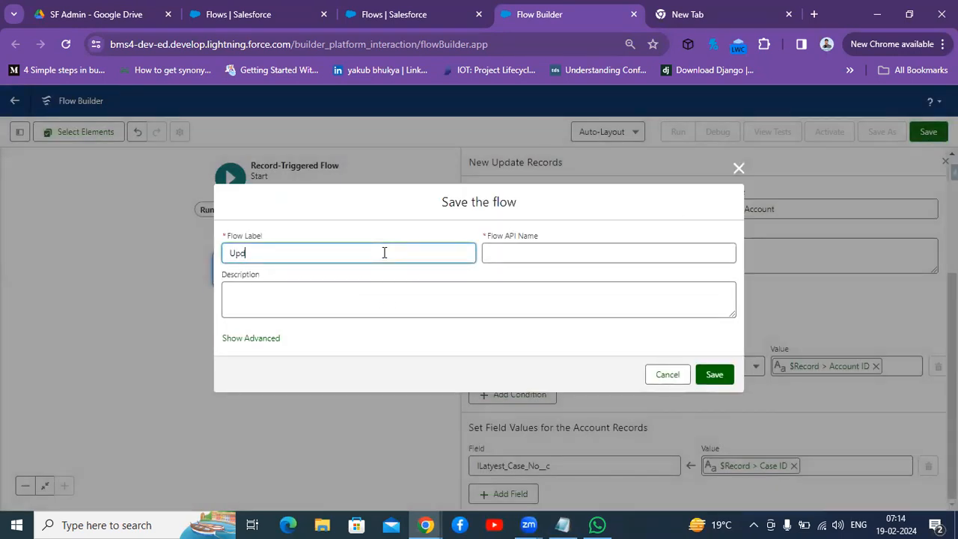
pyautogui.write('UpdateLatest Case NO')
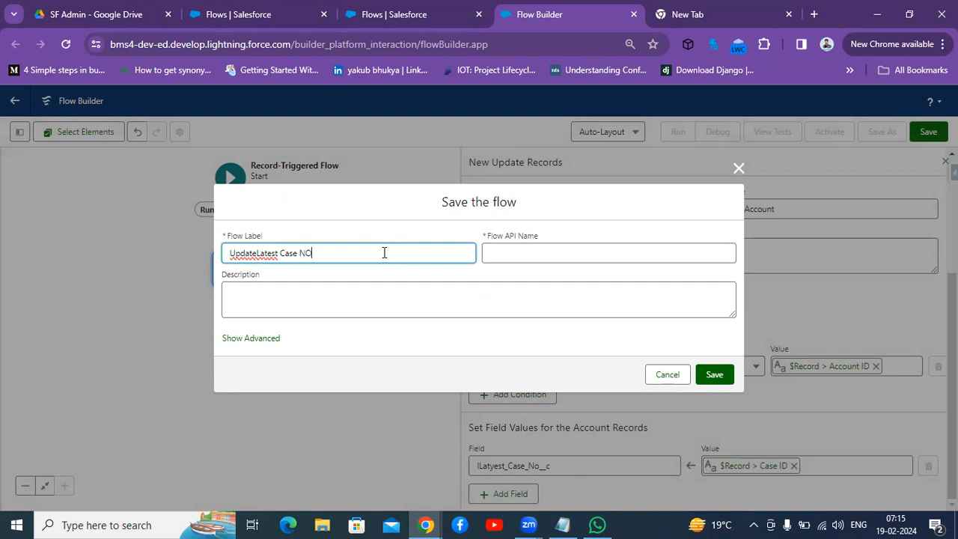
pyautogui.click(560, 252)
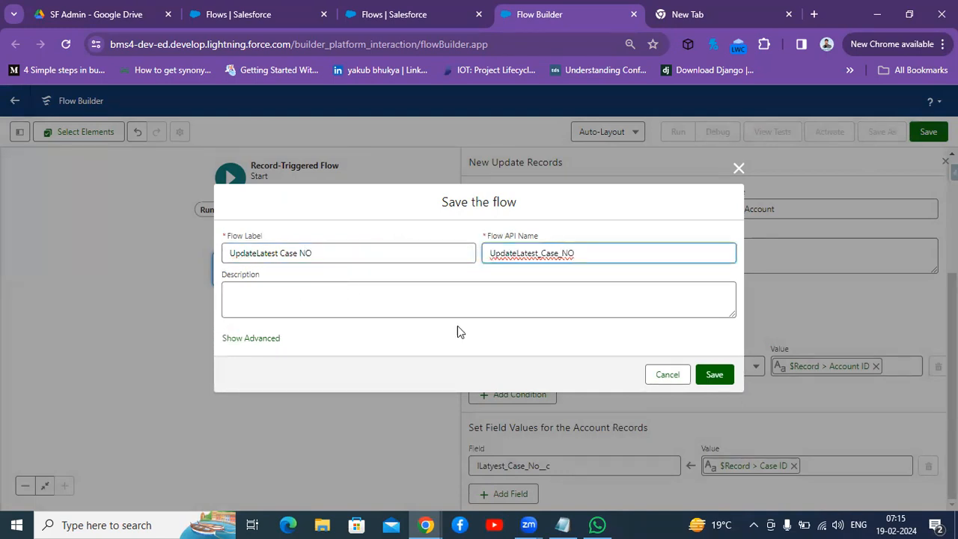
pyautogui.click(715, 374)
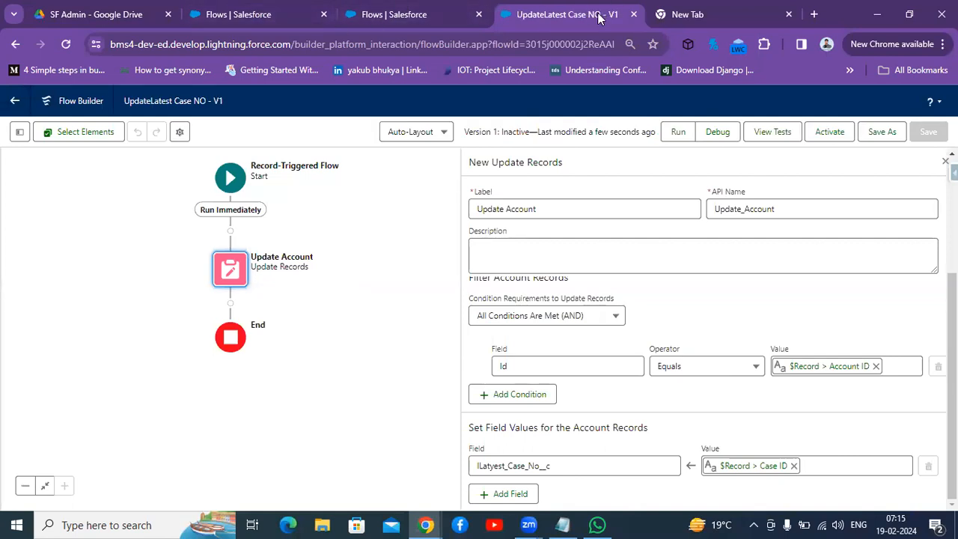
# Step: Launch the Sales app in the Setup tab and close the Update Account element's properties panel
pyautogui.click(262, 27)
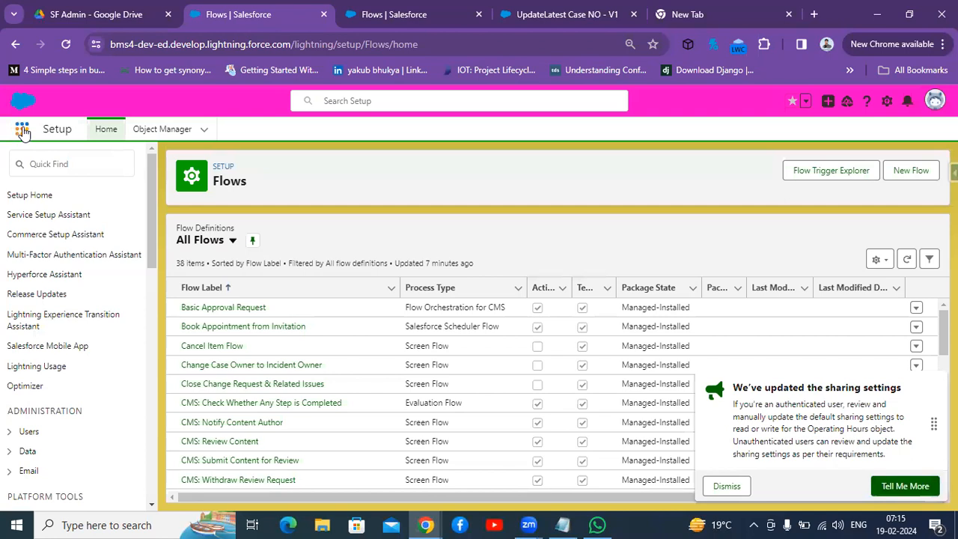
pyautogui.click(23, 131)
pyautogui.write('sale')
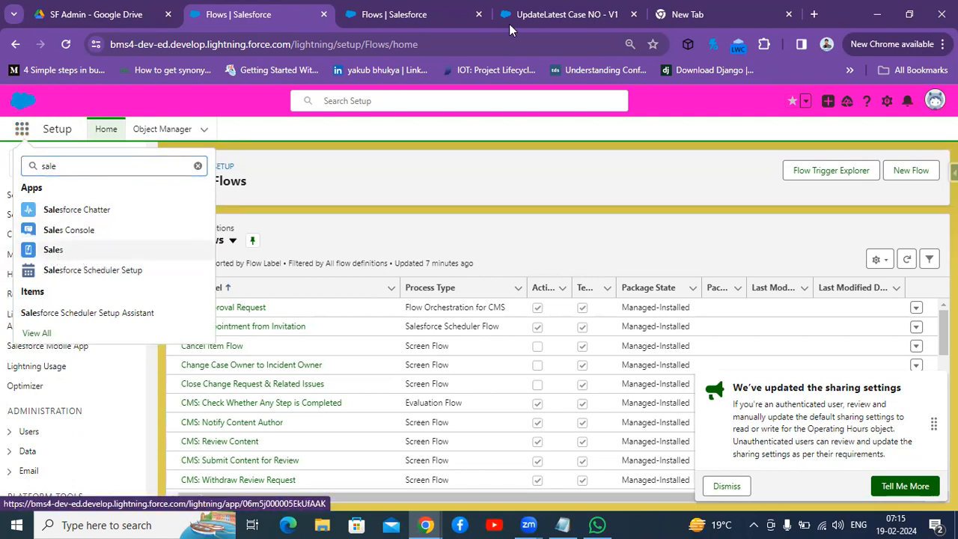
pyautogui.click(547, 14)
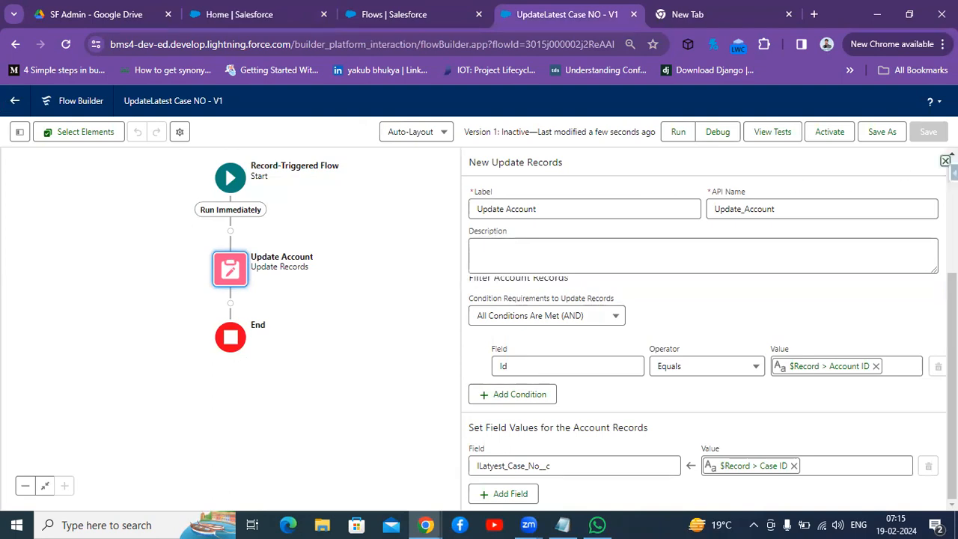
pyautogui.click(946, 161)
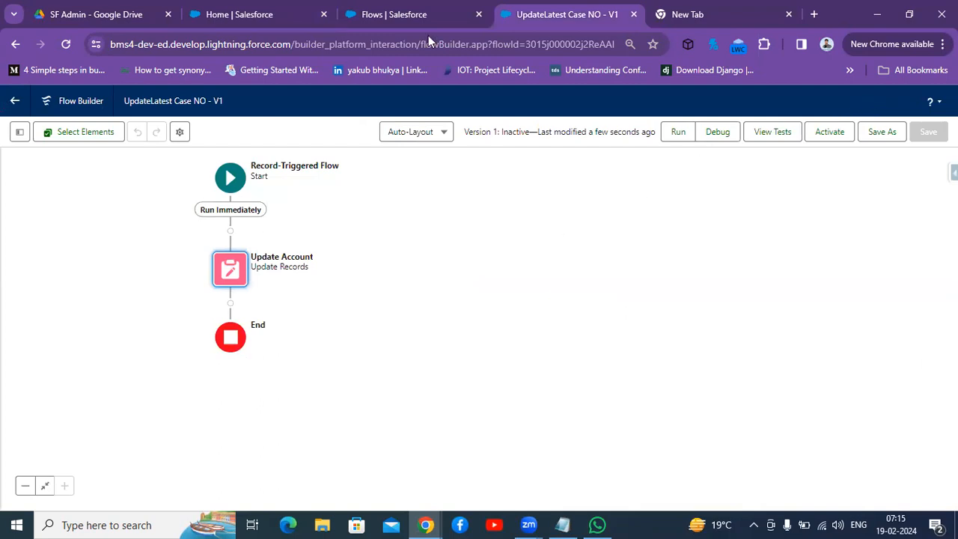
# Step: Create a new case with Case Origin Phone linked to the account test opp creation
pyautogui.click(274, 9)
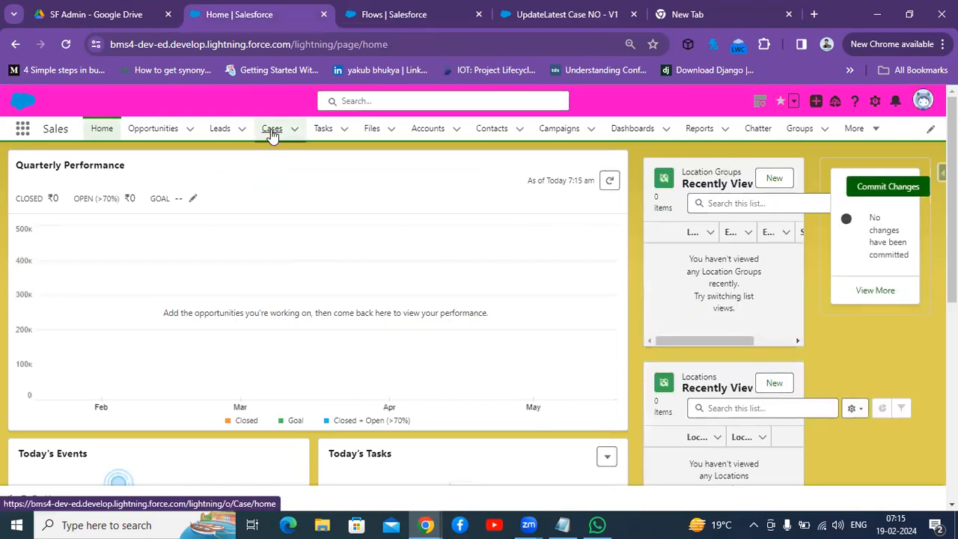
pyautogui.click(272, 134)
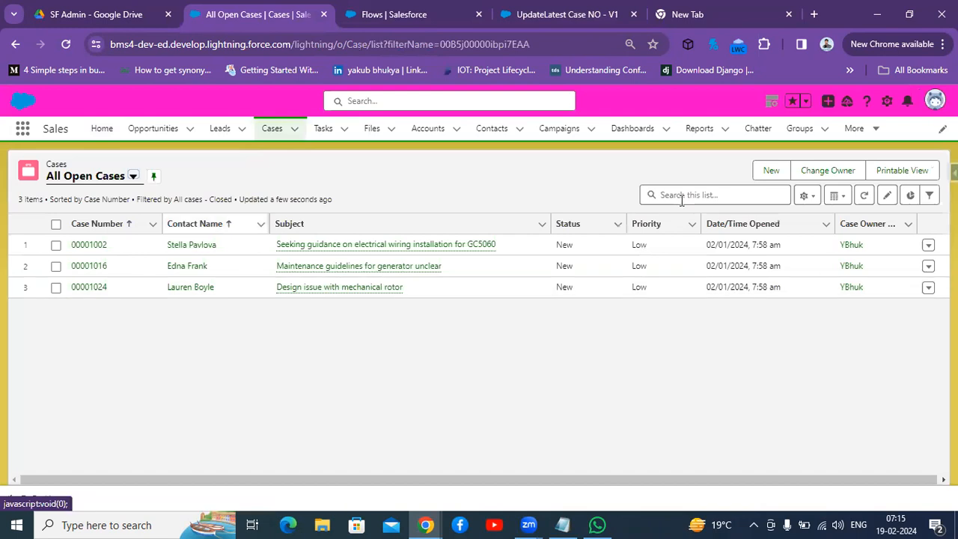
pyautogui.click(780, 173)
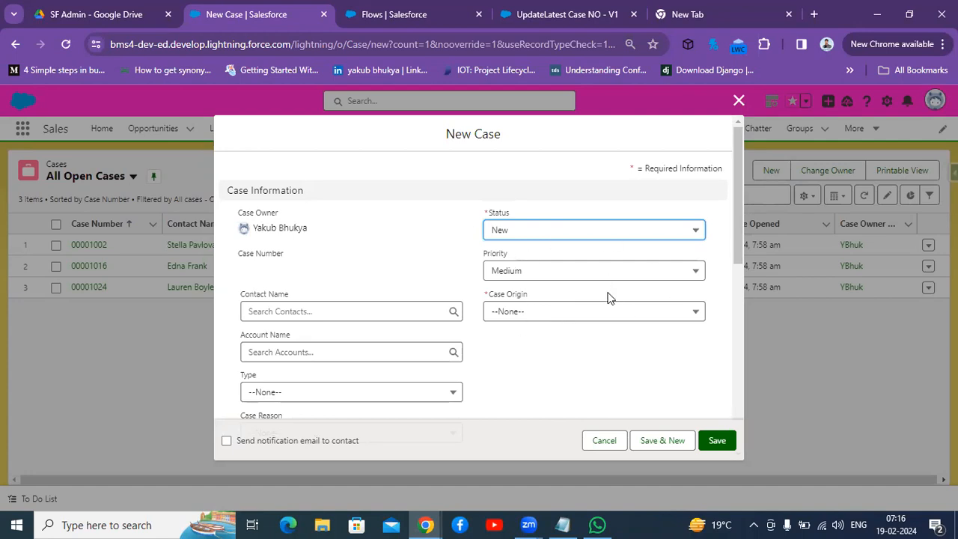
pyautogui.click(605, 319)
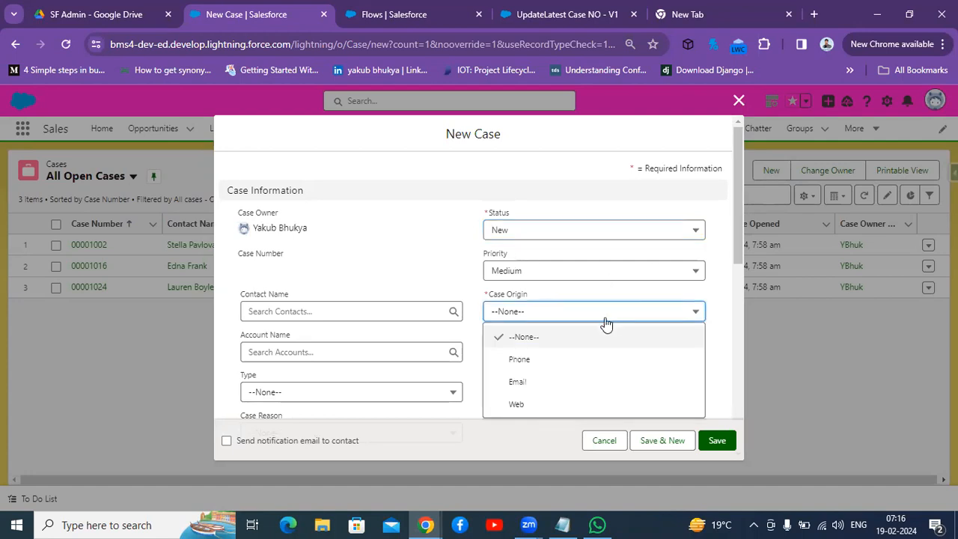
pyautogui.click(571, 365)
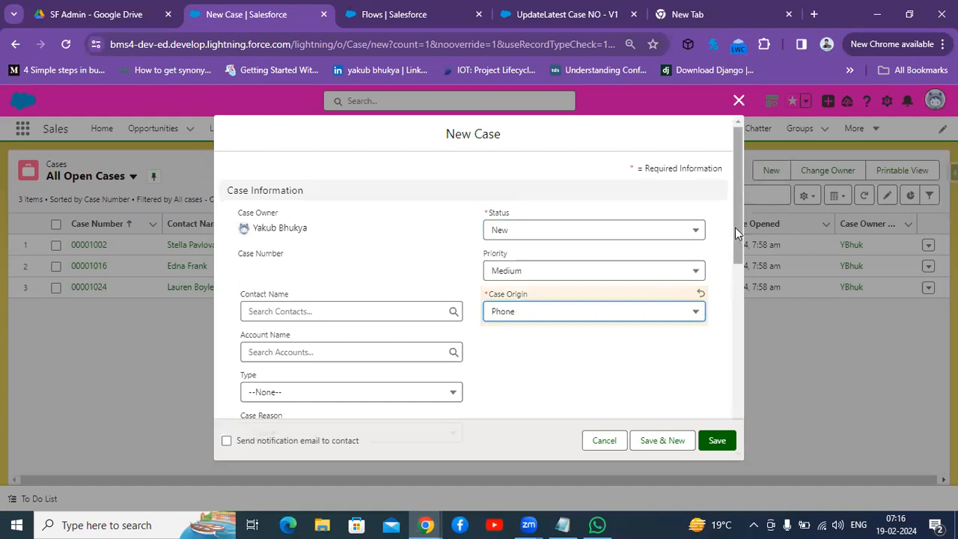
pyautogui.scroll(-1, 735, 232)
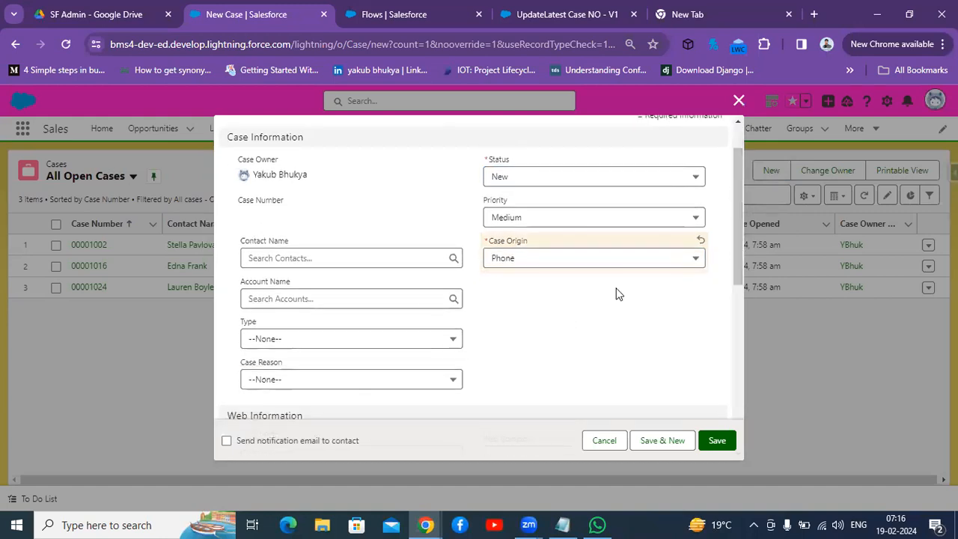
pyautogui.click(278, 296)
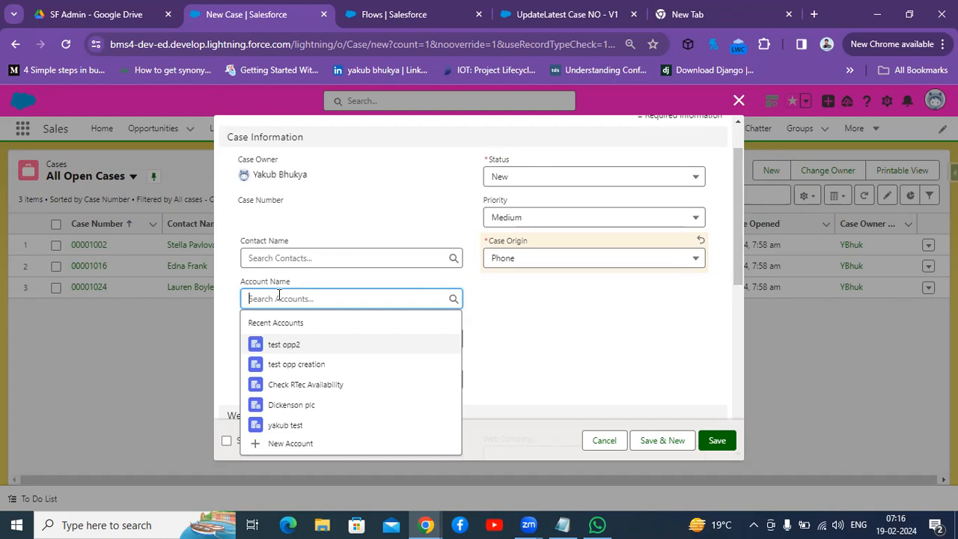
pyautogui.click(306, 364)
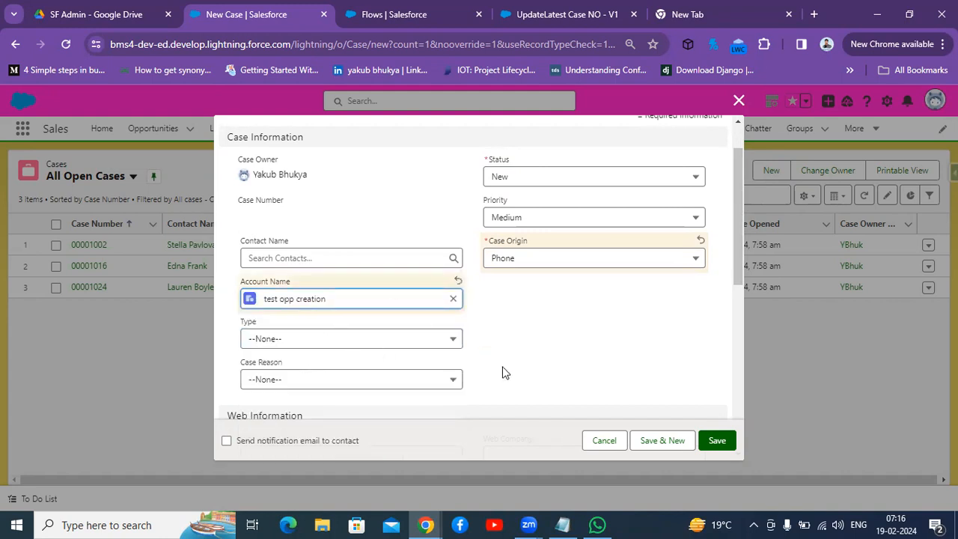
pyautogui.click(735, 264)
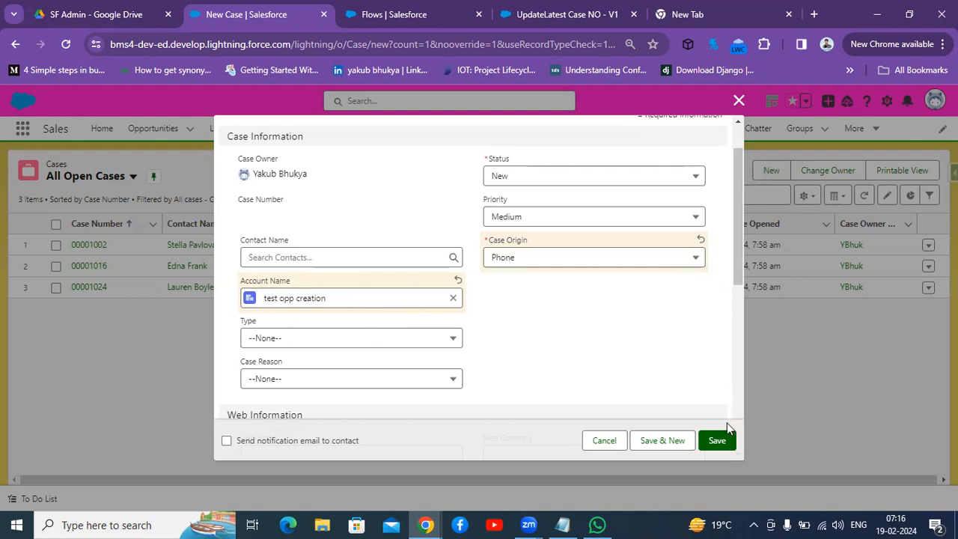
pyautogui.click(717, 441)
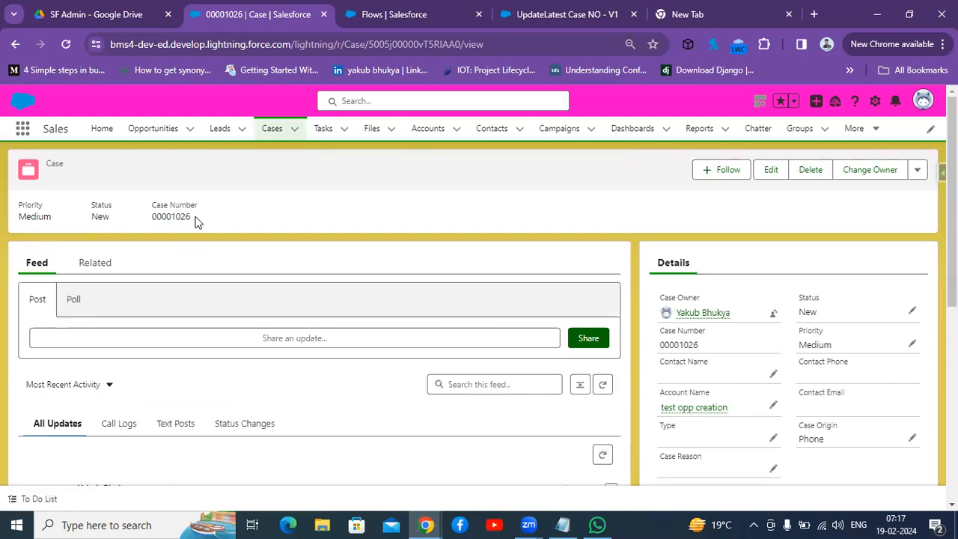
# Step: Copy the new case's number and debug the flow with case 00001026 as the triggering record
pyautogui.moveTo(194, 216); pyautogui.dragTo(155, 217)
pyautogui.hotkey('ctrl', 'c')
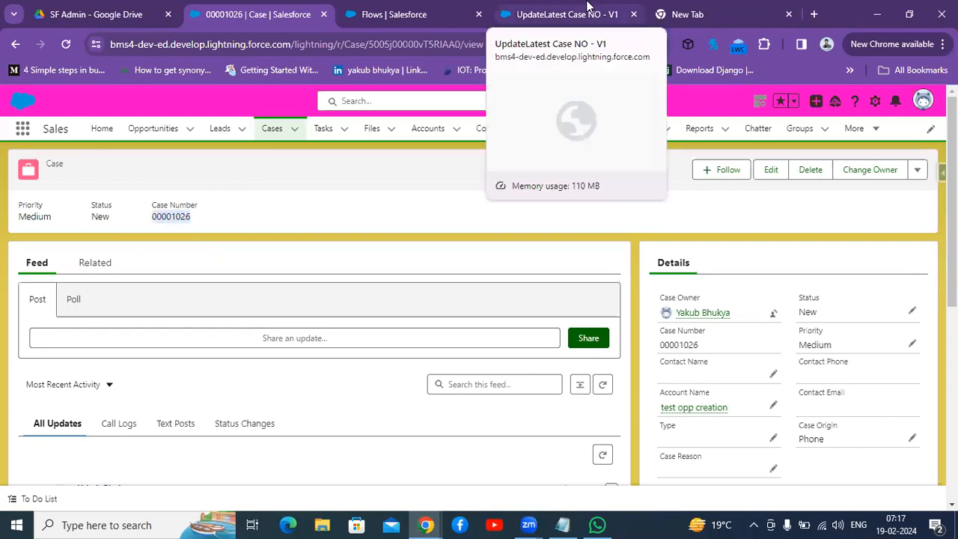
pyautogui.click(555, 8)
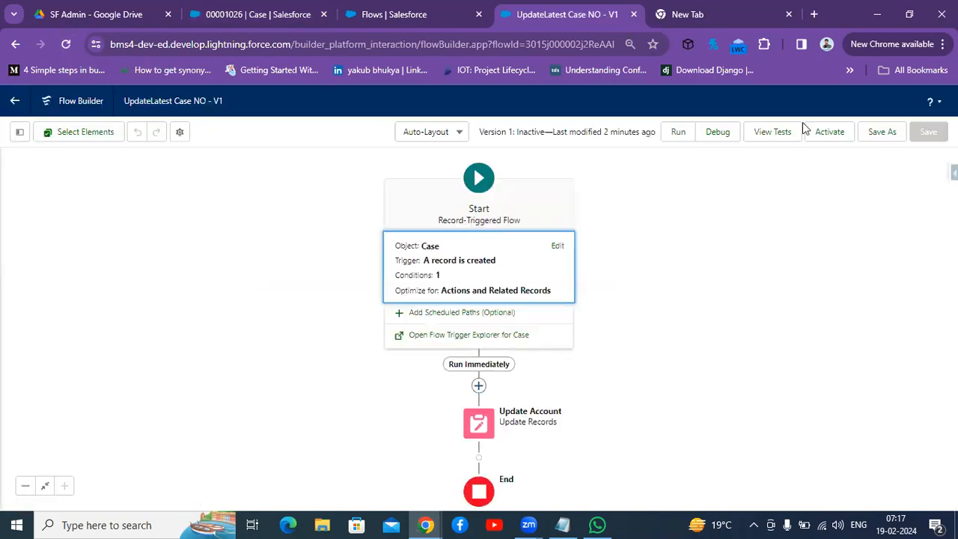
pyautogui.click(721, 134)
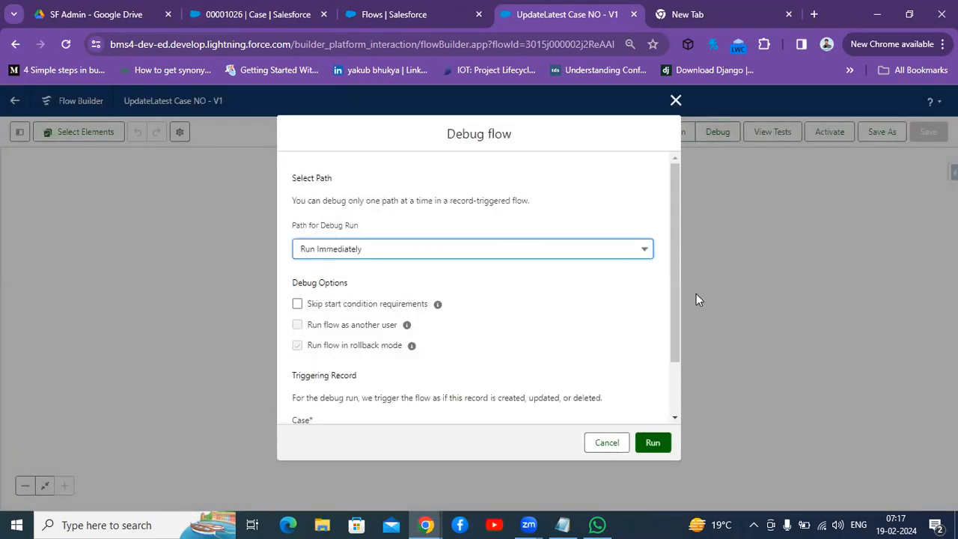
pyautogui.scroll(-1, 672, 292)
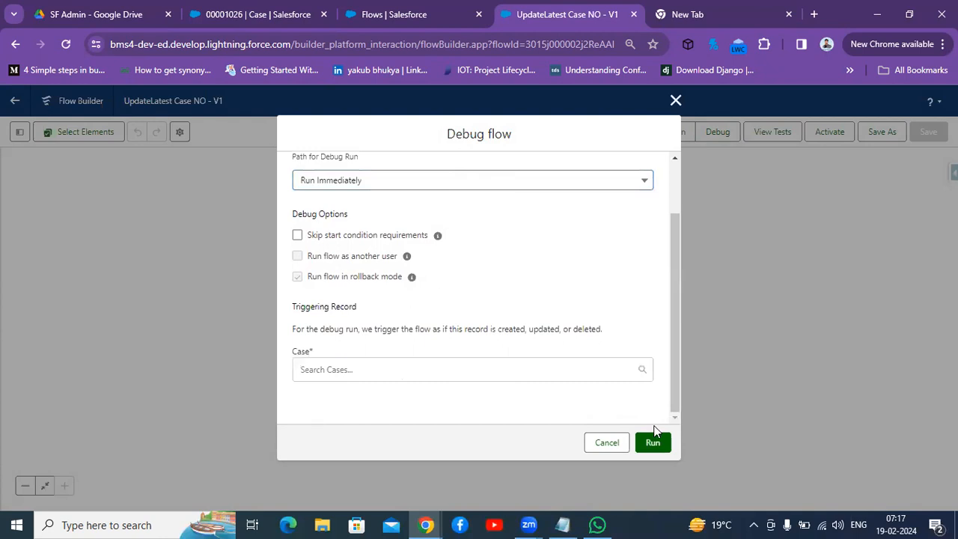
pyautogui.click(436, 369)
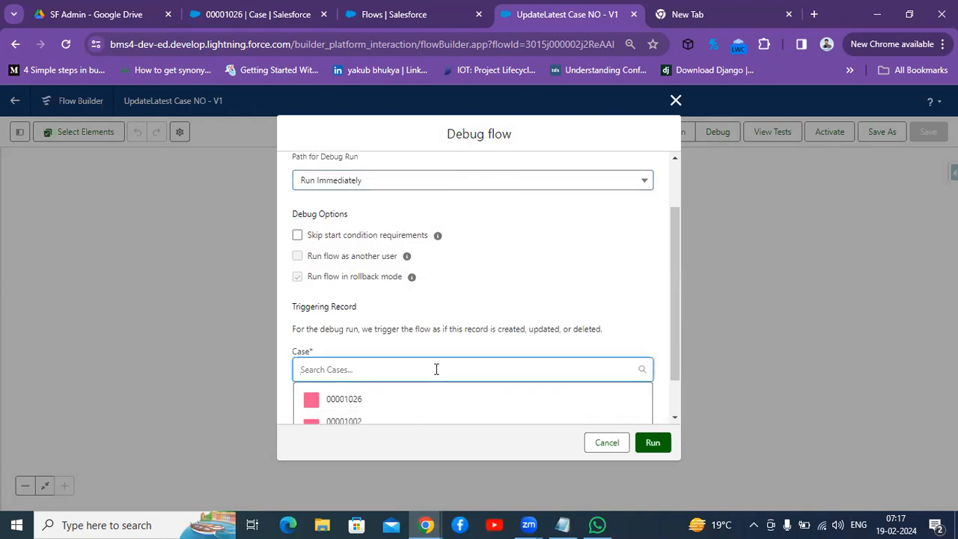
pyautogui.hotkey('ctrl', 'v')
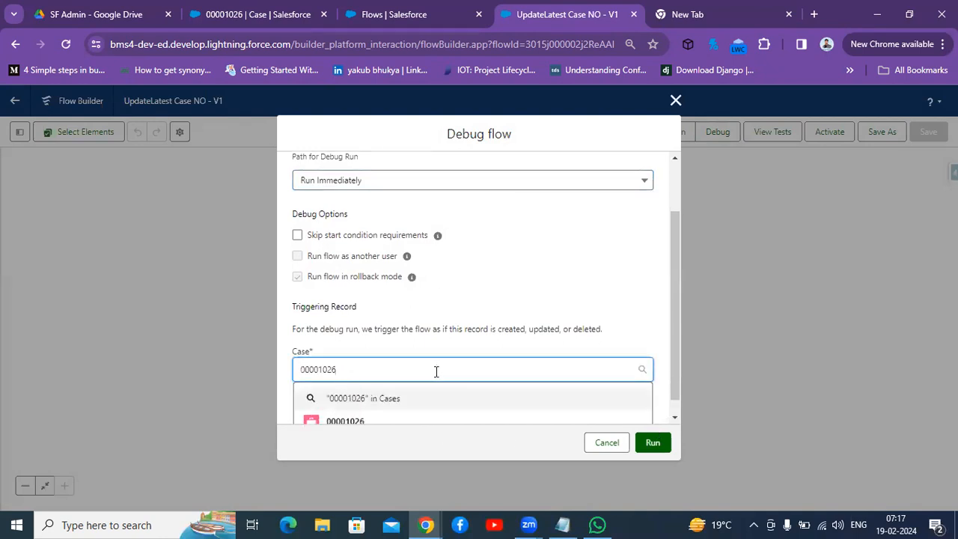
pyautogui.click(359, 425)
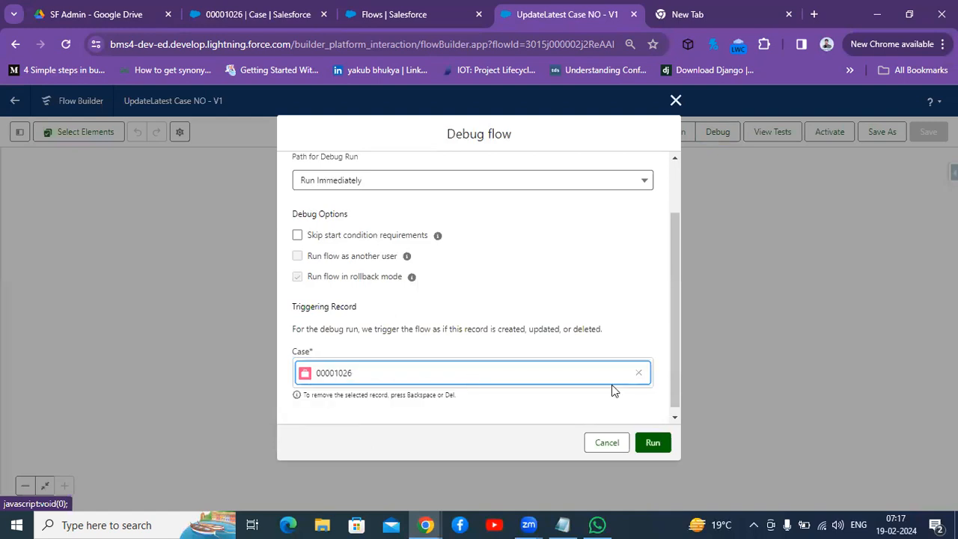
pyautogui.click(650, 442)
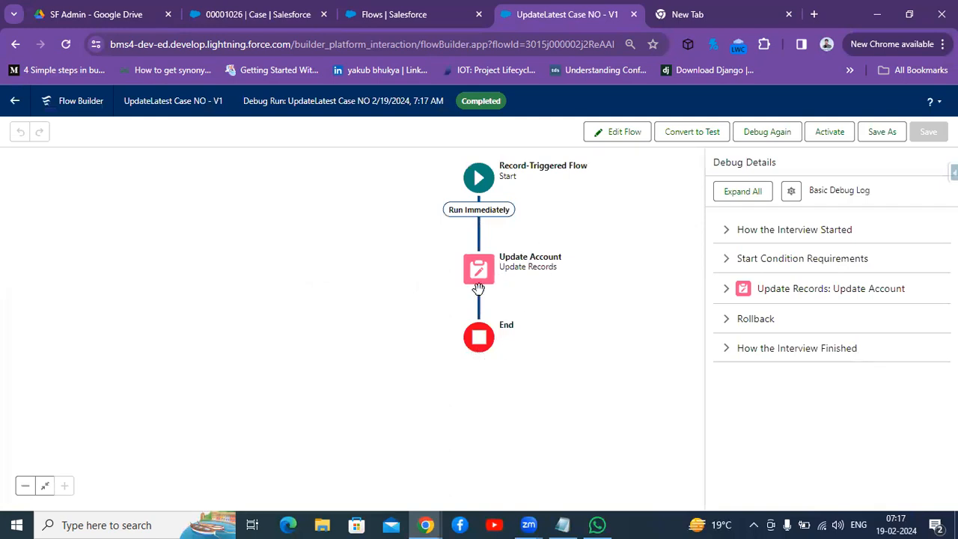
# Step: Expand and examine the Start Condition Requirements and Update Records: Update Account sections of the debug details
pyautogui.click(726, 260)
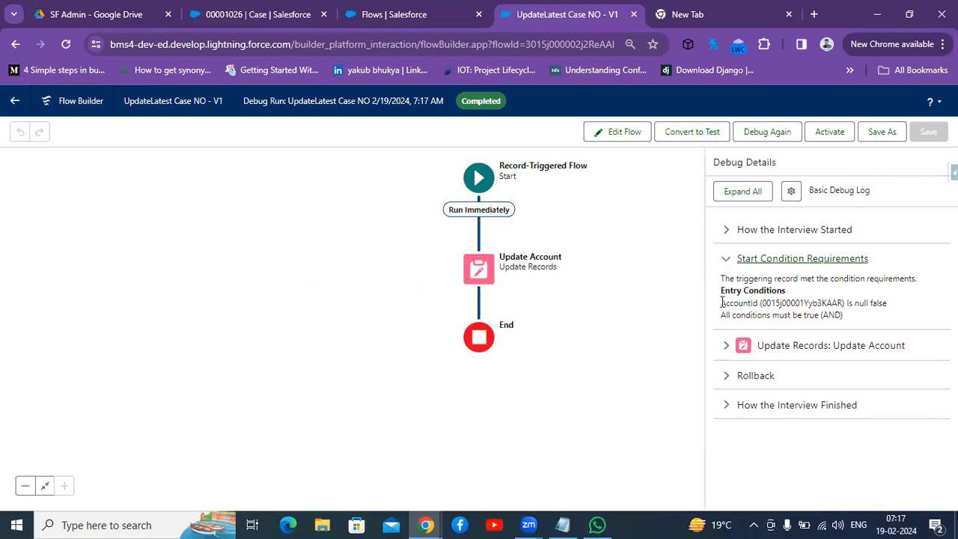
pyautogui.click(723, 357)
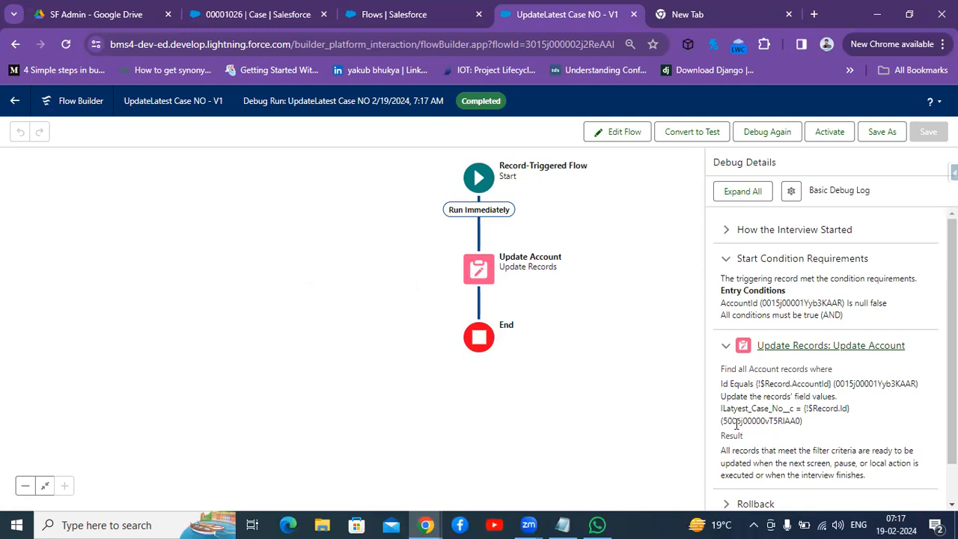
pyautogui.moveTo(724, 421); pyautogui.dragTo(796, 424)
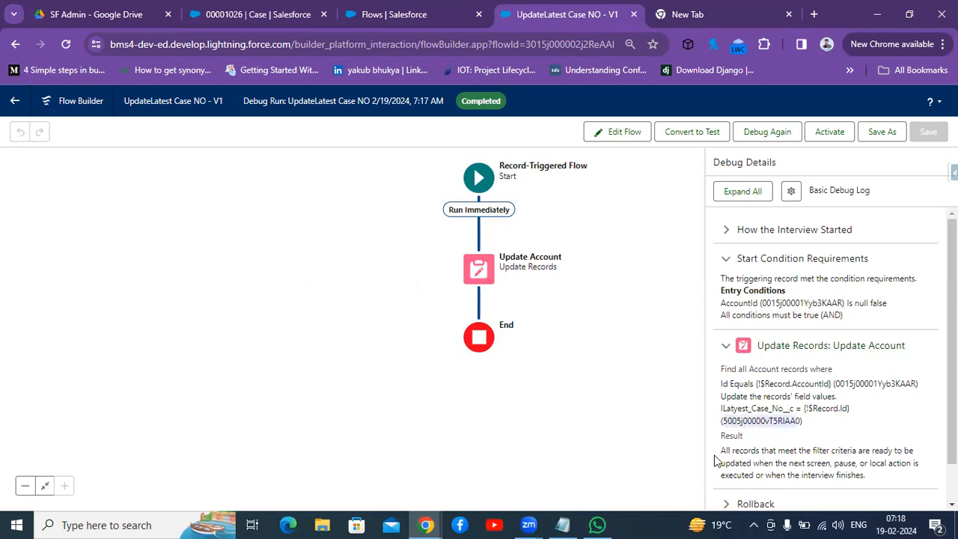
pyautogui.moveTo(721, 453); pyautogui.dragTo(902, 471)
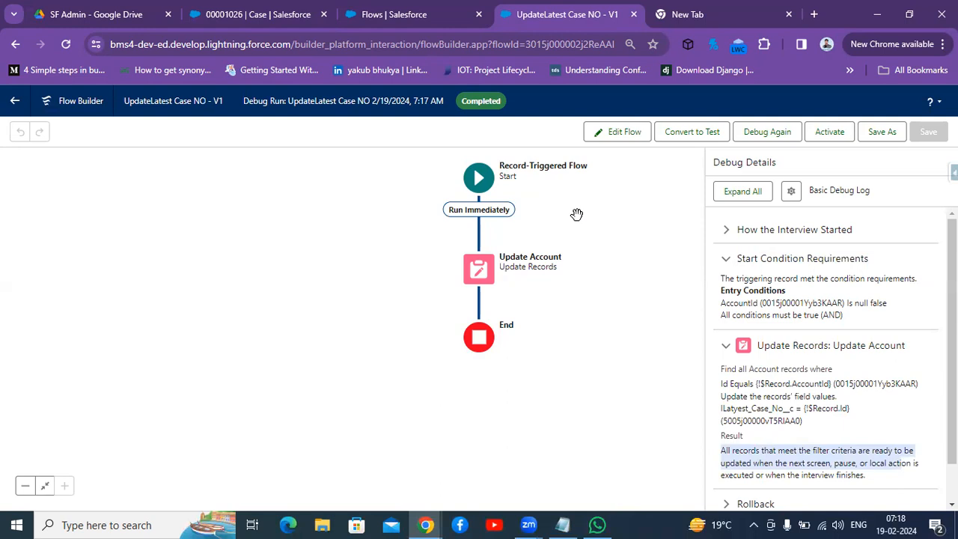
# Step: Open case 00001002 from the Cases list and review its related lists and details
pyautogui.click(767, 132)
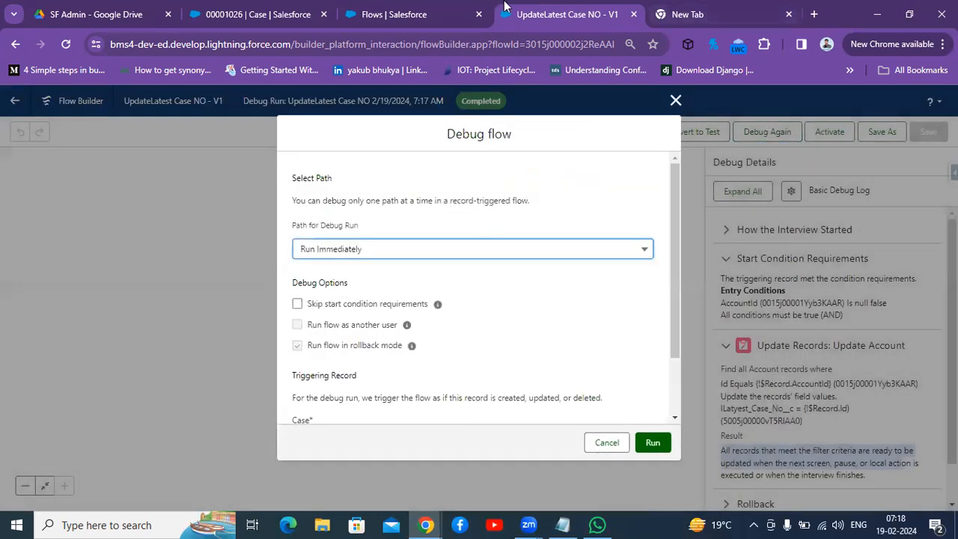
pyautogui.click(257, 11)
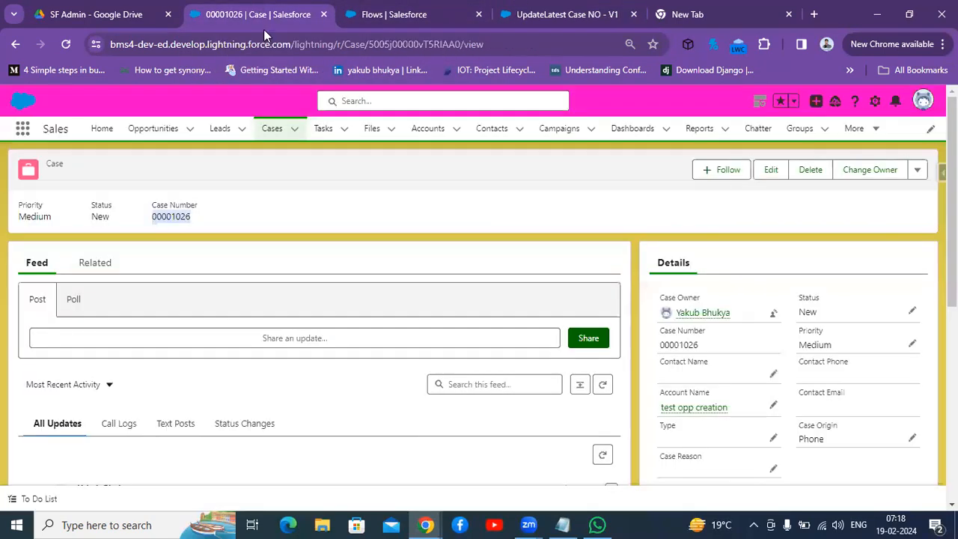
pyautogui.click(273, 133)
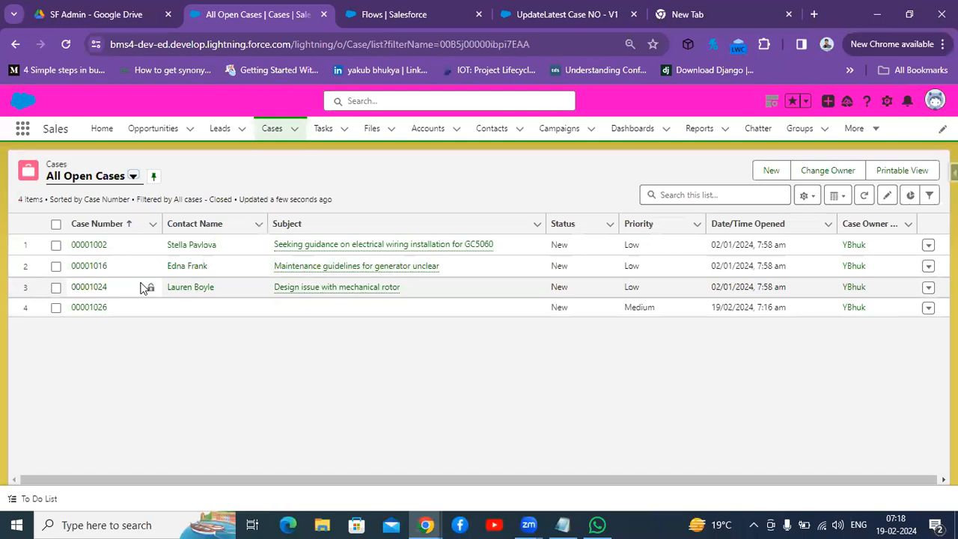
pyautogui.click(98, 246)
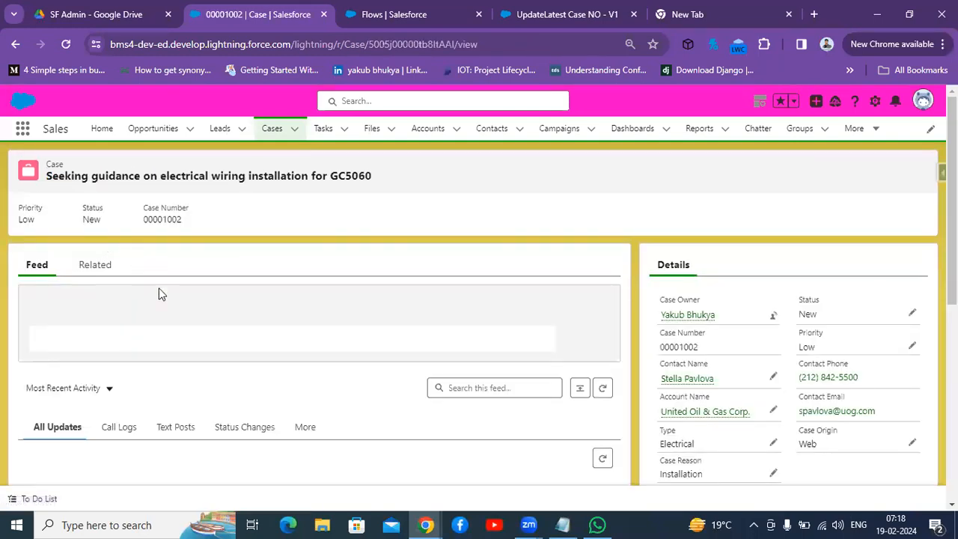
pyautogui.click(87, 267)
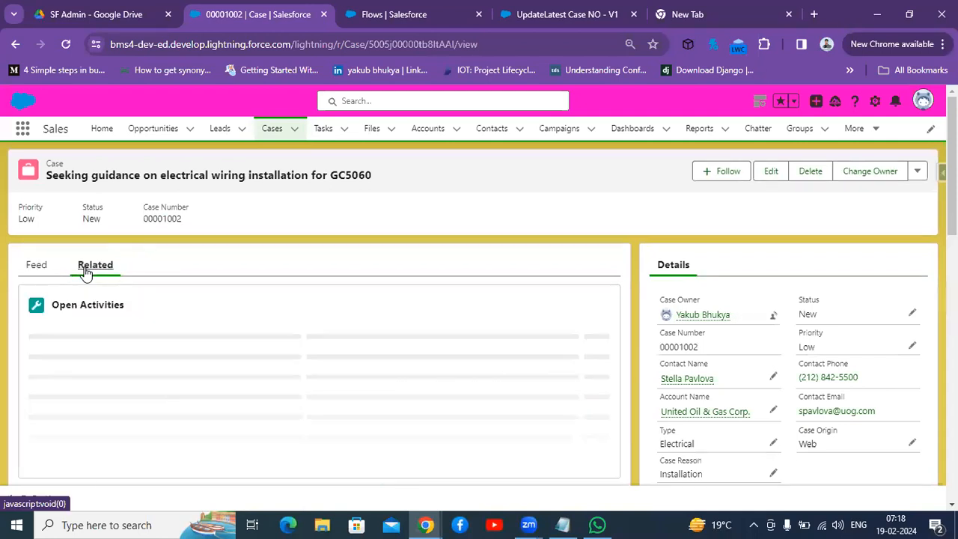
pyautogui.scroll(-2, 715, 259)
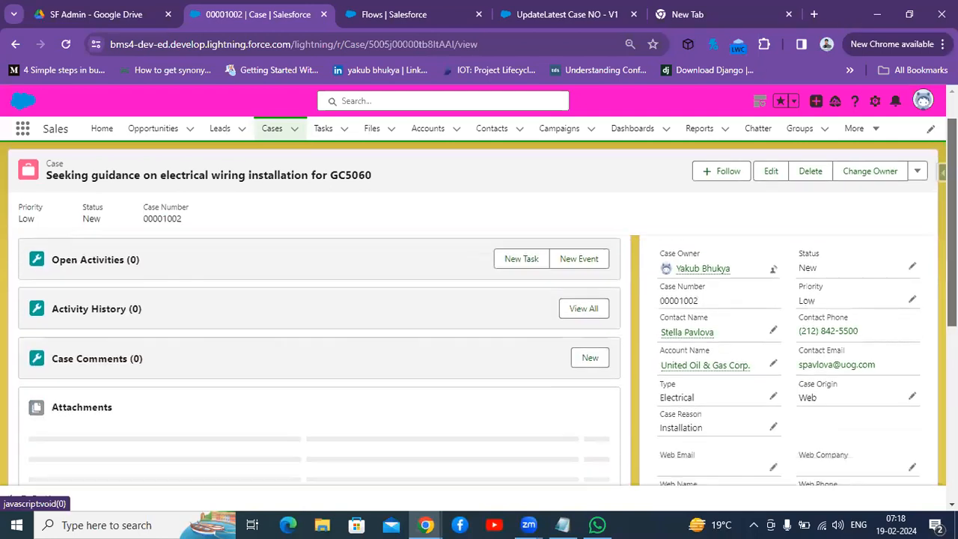
pyautogui.scroll(2, 477, 321)
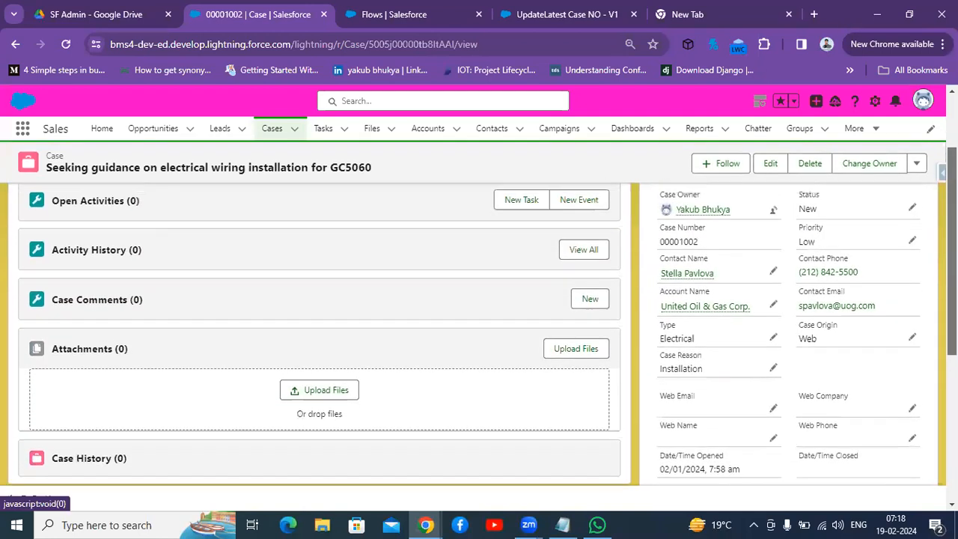
pyautogui.scroll(-4, 319, 374)
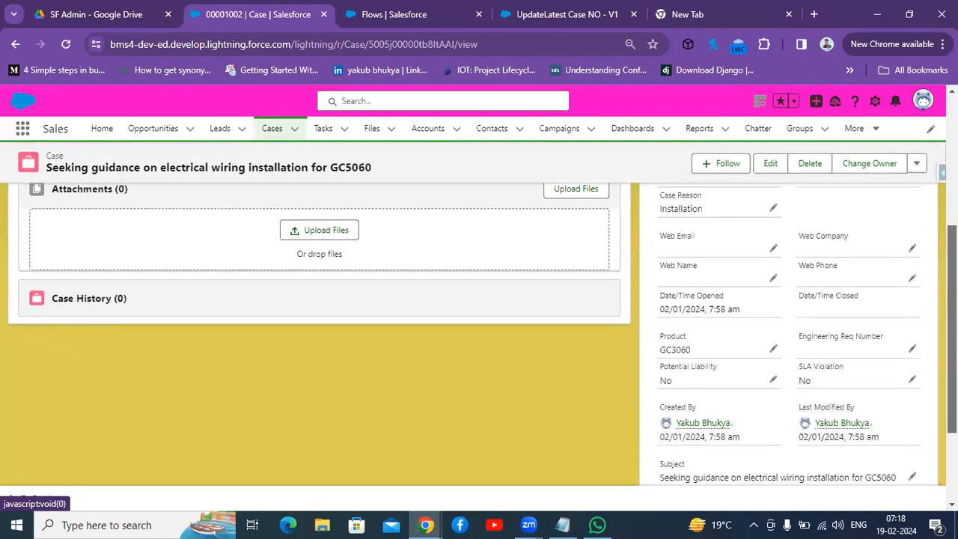
pyautogui.scroll(4, 320, 375)
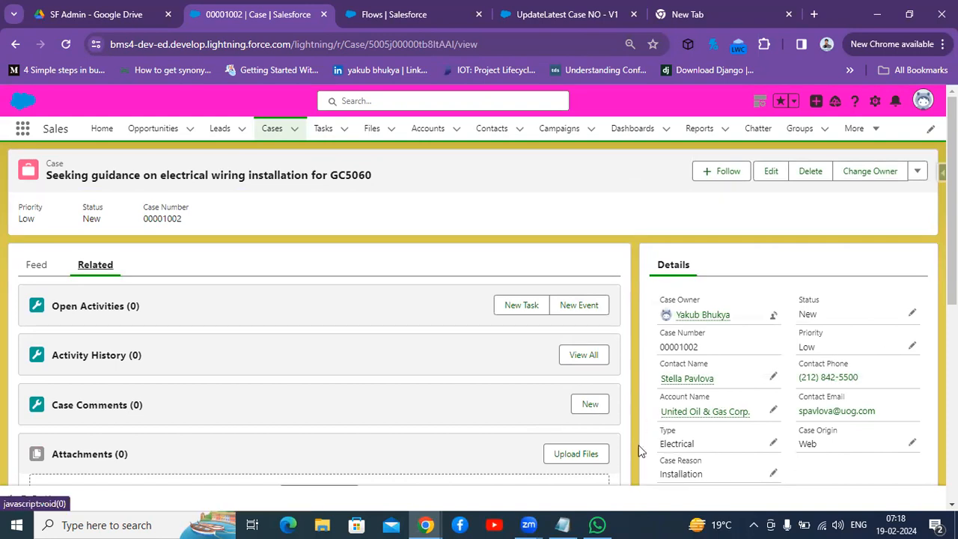
# Step: Try to change the Account Name on case 00001002
pyautogui.moveTo(685, 413)
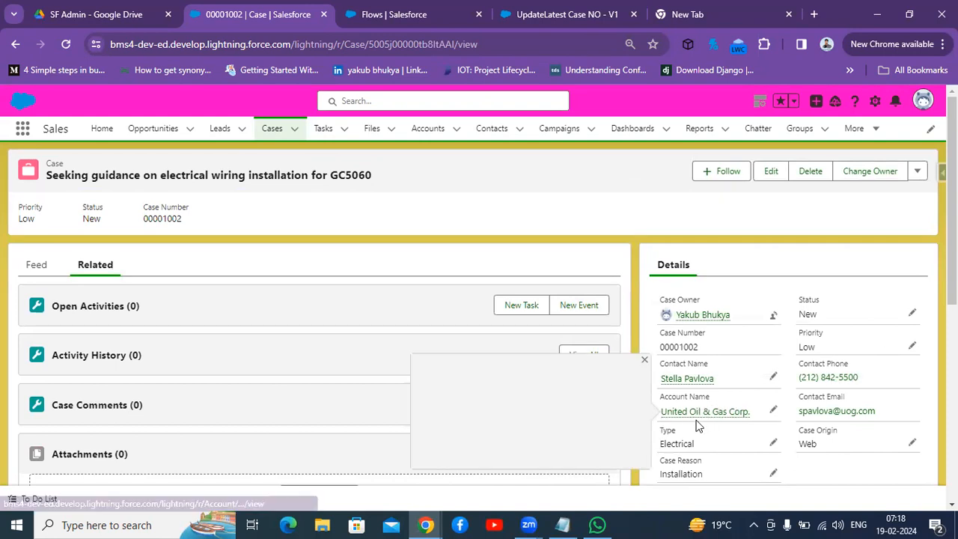
pyautogui.click(773, 411)
pyautogui.click(769, 411)
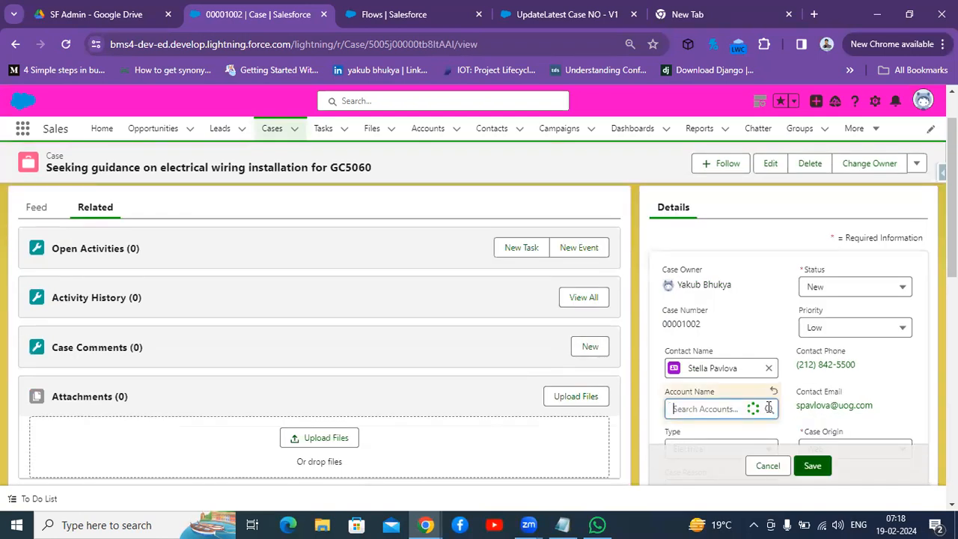
pyautogui.click(814, 467)
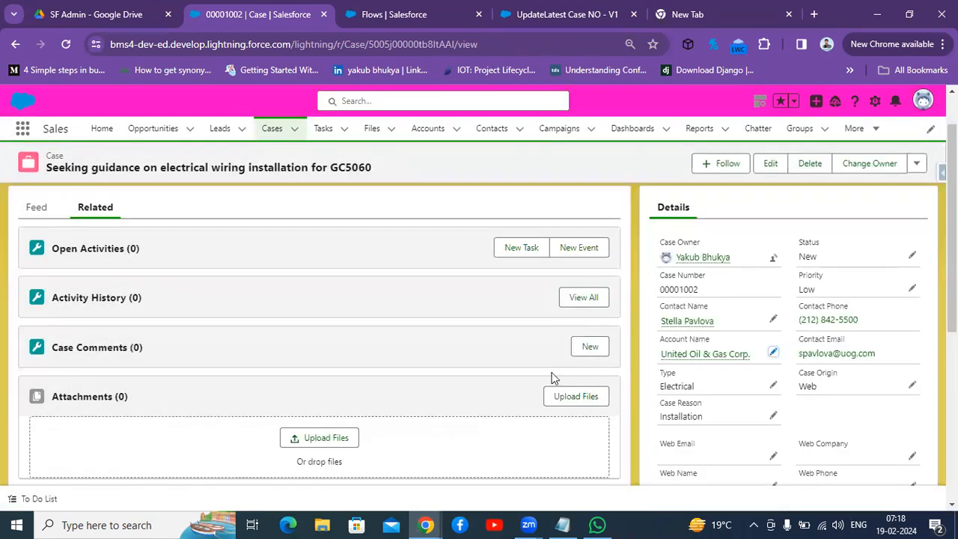
pyautogui.rightClick(240, 10)
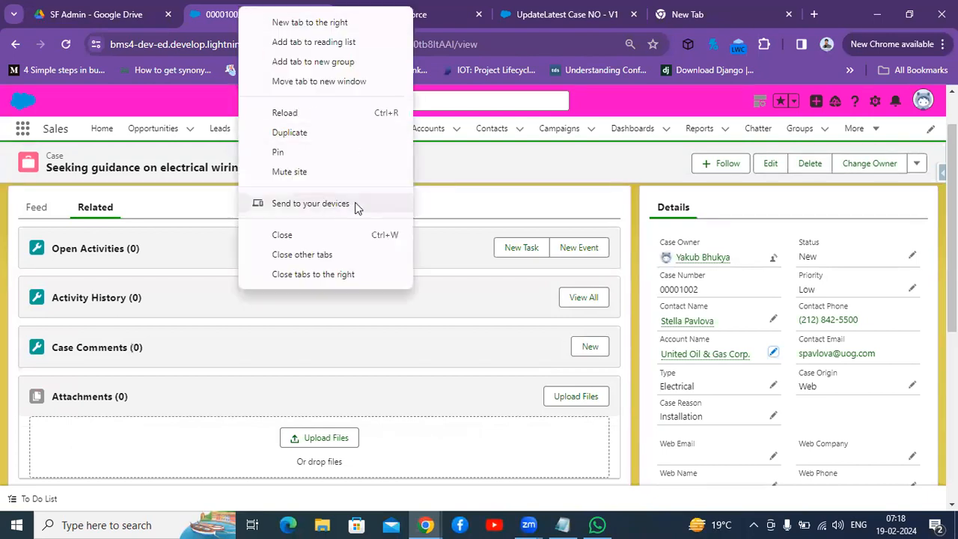
pyautogui.click(429, 209)
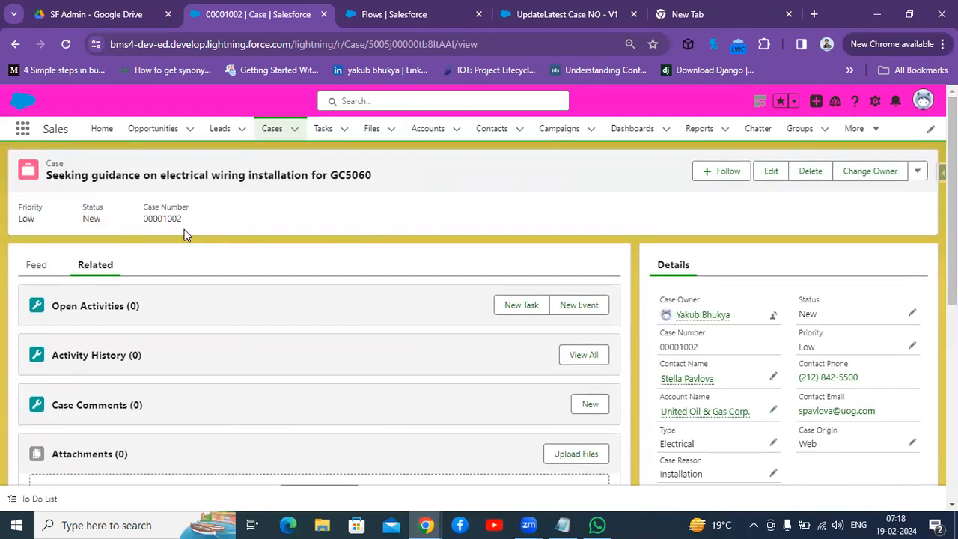
# Step: Copy case number 00001002 and open the test opp creation account's details to check its fields
pyautogui.doubleClick(164, 219)
pyautogui.hotkey('ctrl', 'c')
pyautogui.click(429, 131)
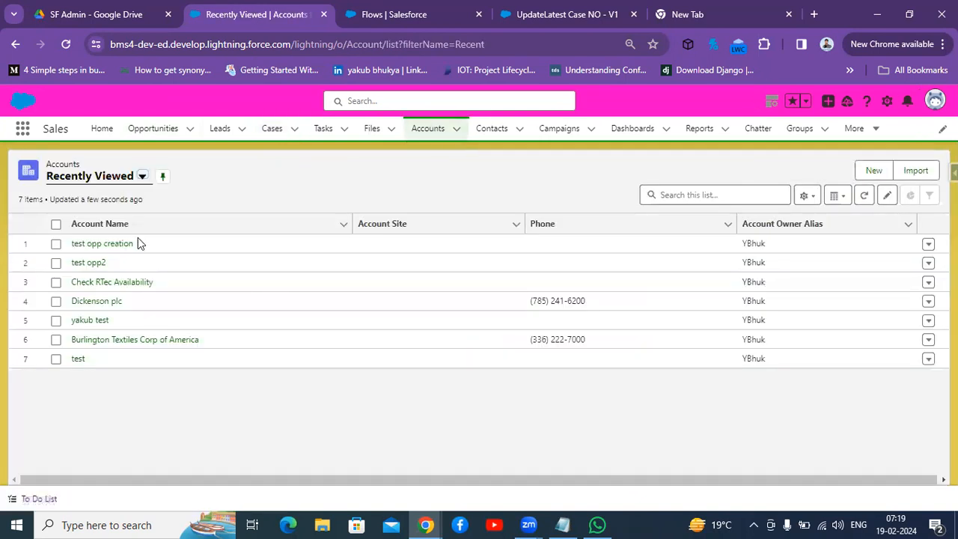
pyautogui.click(89, 251)
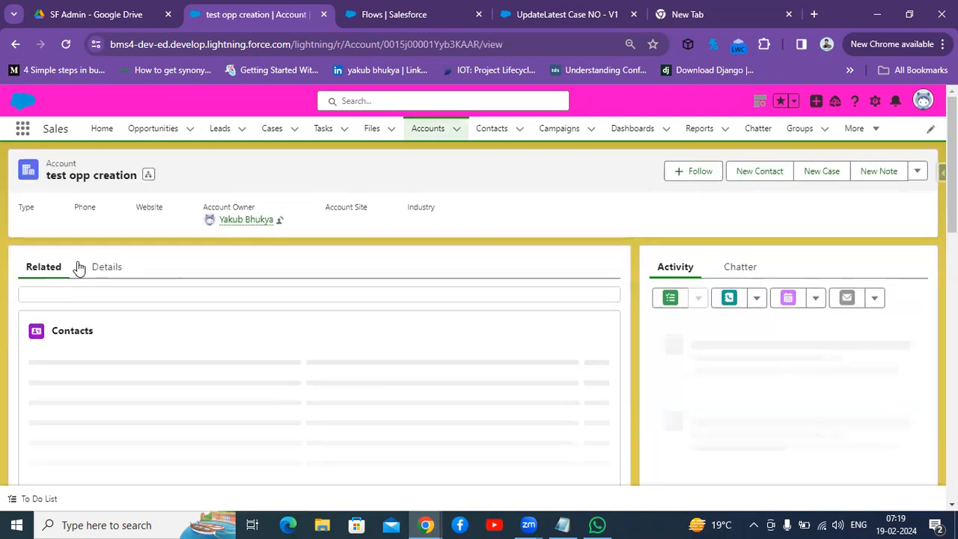
pyautogui.click(101, 267)
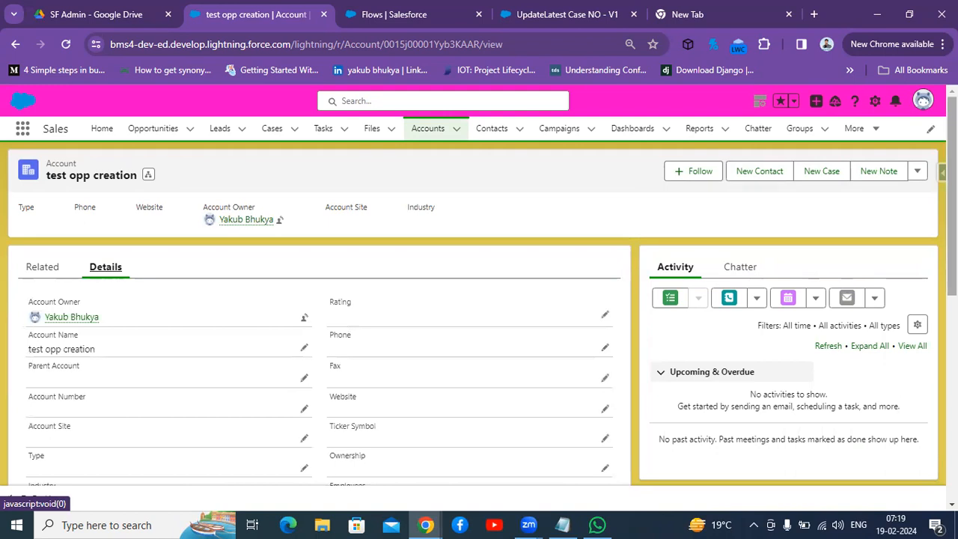
pyautogui.moveTo(952, 187)
pyautogui.mouseDown()
pyautogui.moveTo(952, 246)
pyautogui.moveTo(952, 187)
pyautogui.mouseUp()
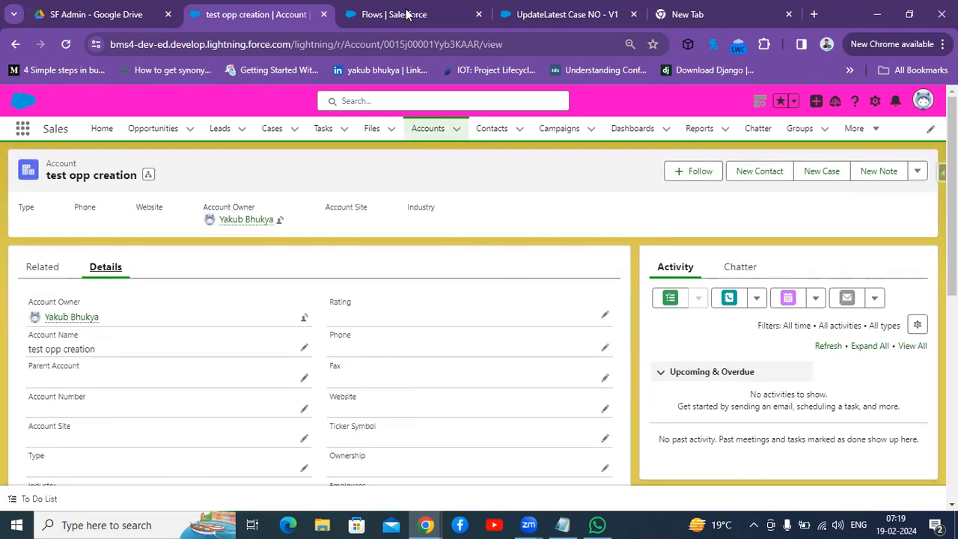
# Step: Debug the flow again with case 00001002 as the triggering record
pyautogui.click(583, 9)
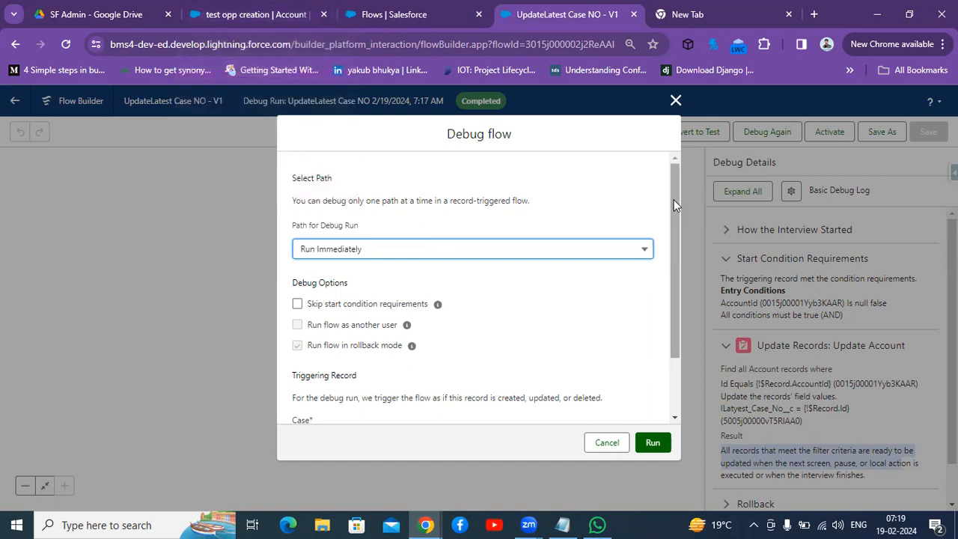
pyautogui.moveTo(670, 202); pyautogui.dragTo(682, 318)
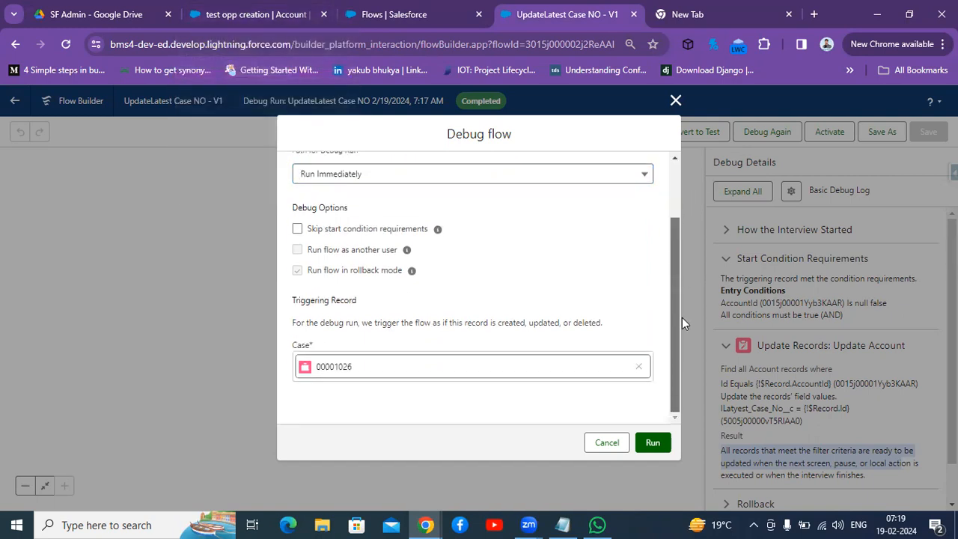
pyautogui.click(638, 366)
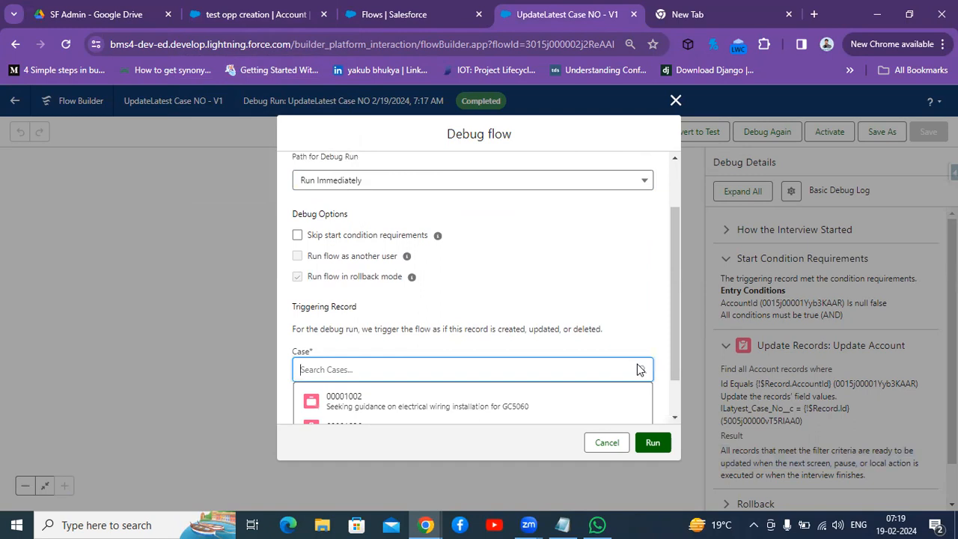
pyautogui.hotkey('ctrl', 'v')
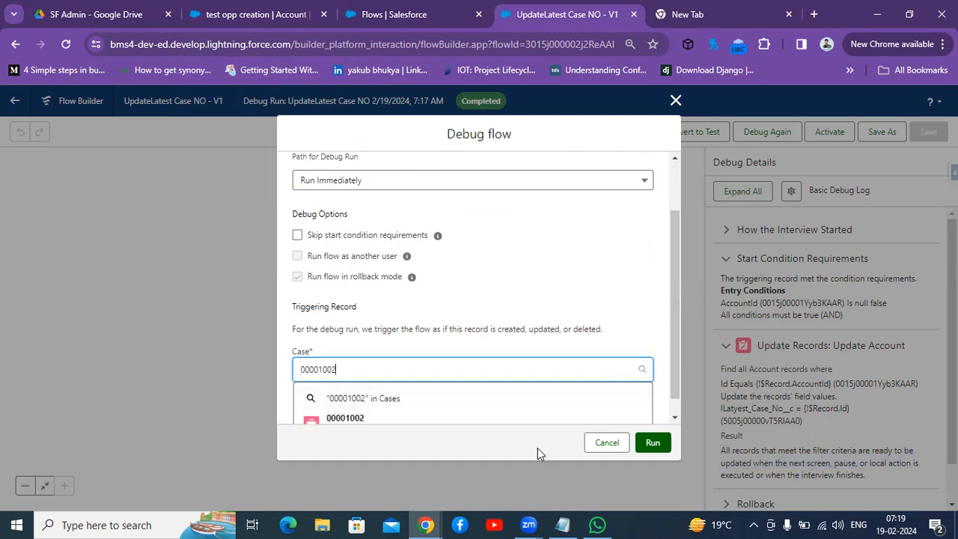
pyautogui.click(417, 427)
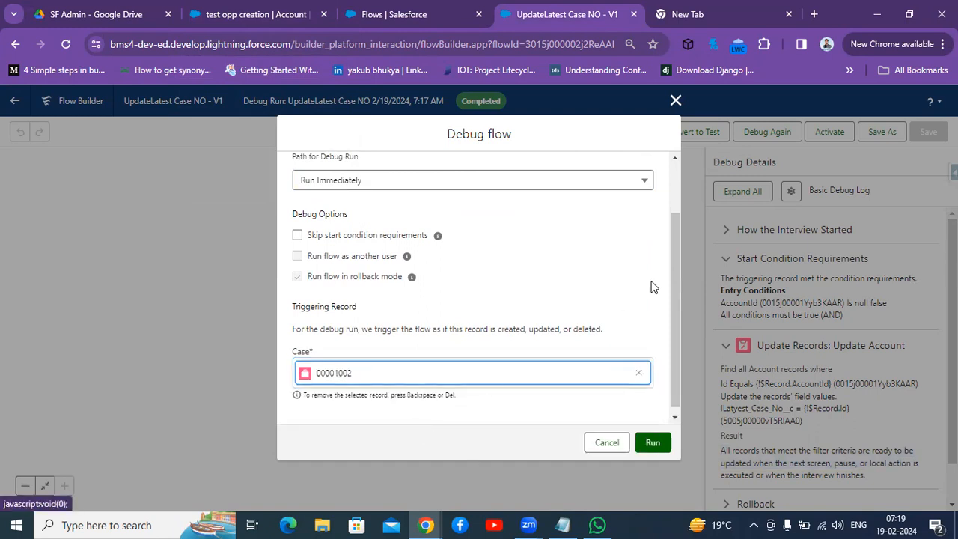
pyautogui.click(650, 444)
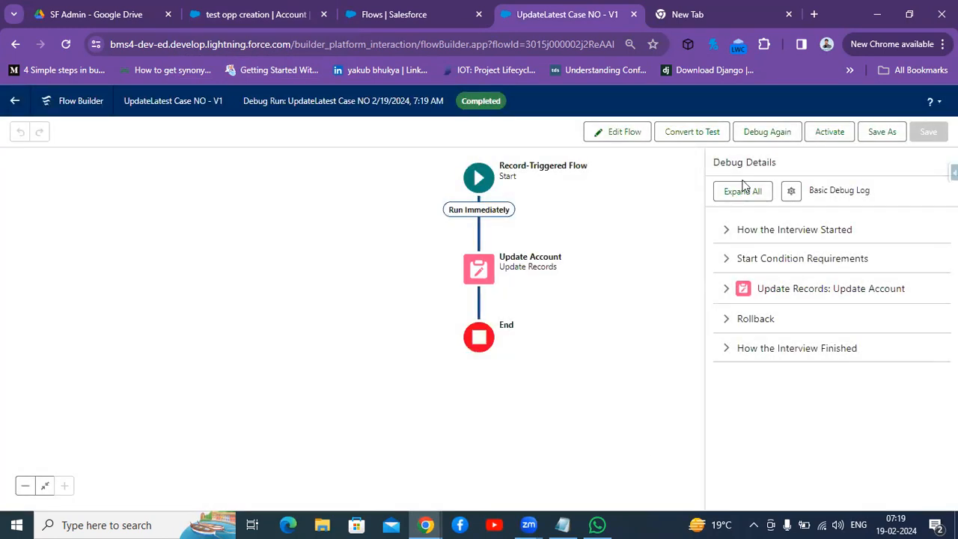
# Step: Expand the interview start, start condition and Update Account sections of the new debug details
pyautogui.click(722, 232)
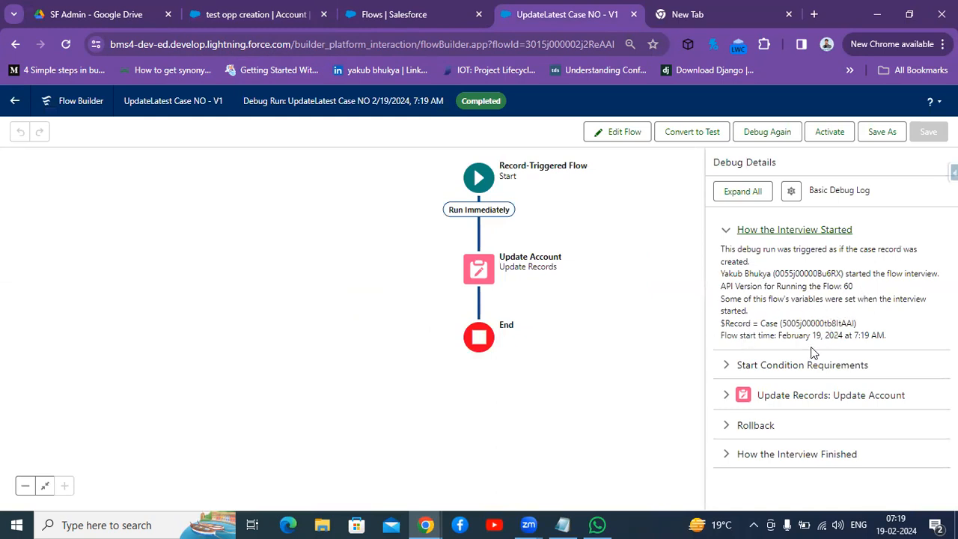
pyautogui.click(729, 372)
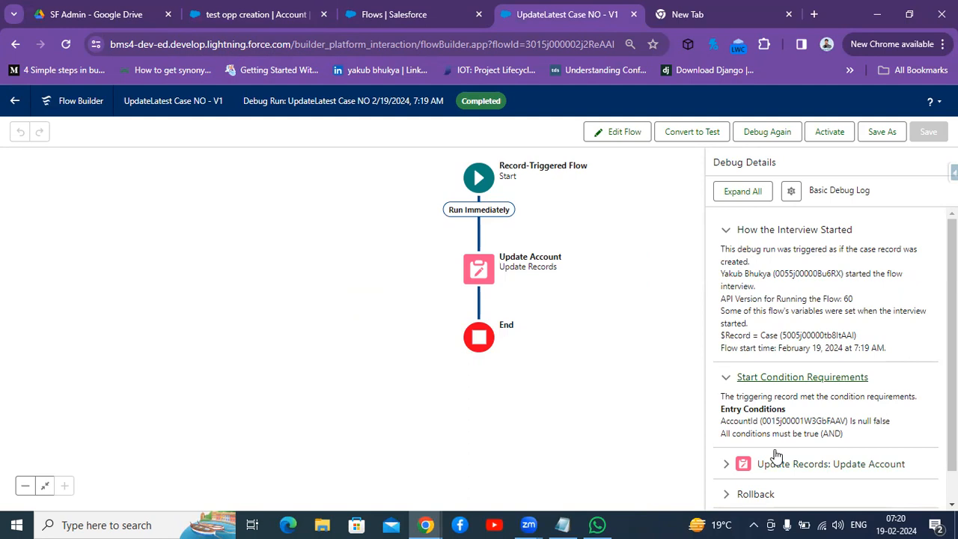
pyautogui.click(724, 466)
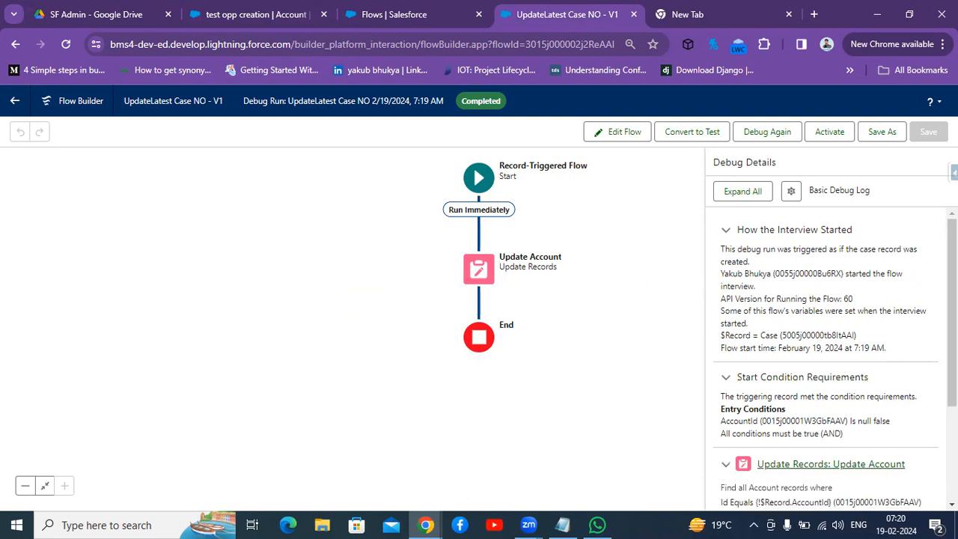
pyautogui.scroll(-1, 723, 469)
pyautogui.scroll(-2, 724, 469)
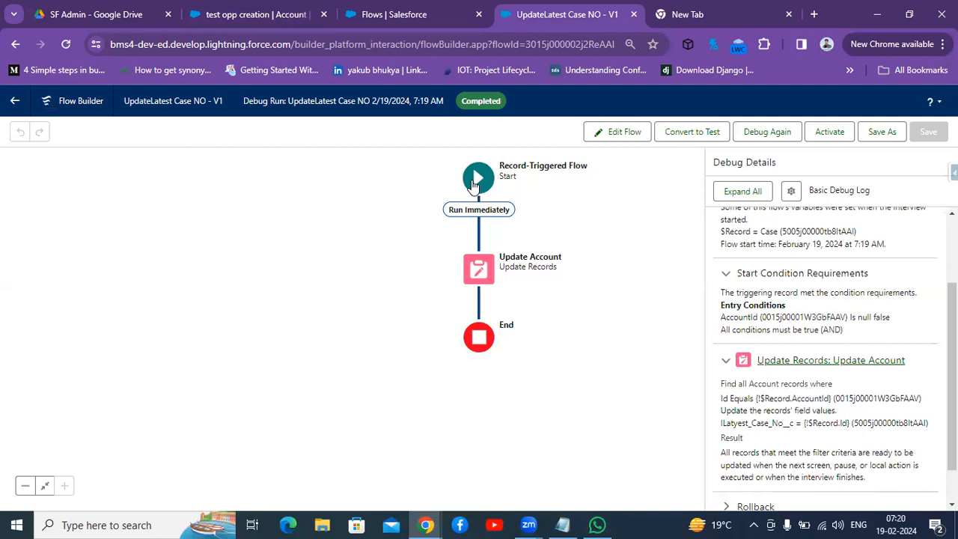
# Step: Review the Start element's object, trigger and entry conditions, then save and activate the flow
pyautogui.click(473, 185)
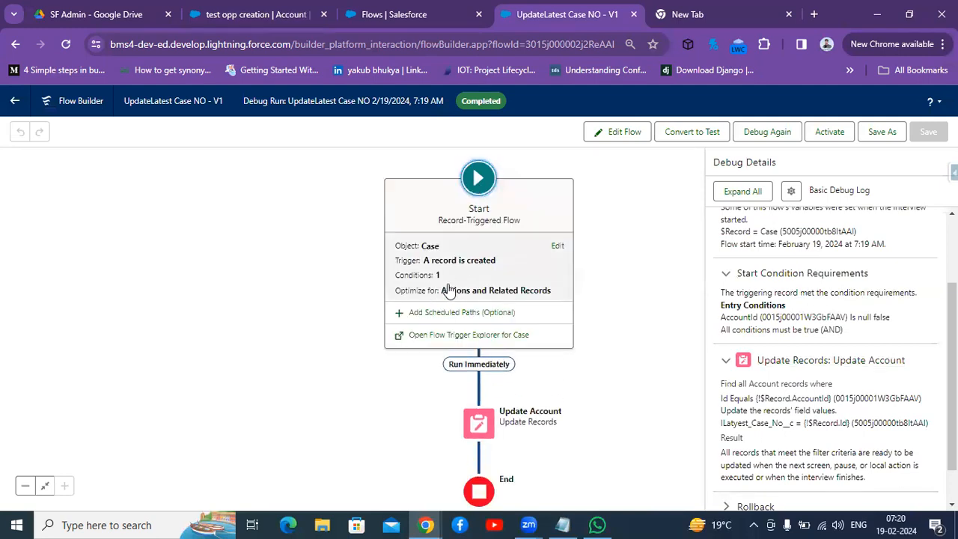
pyautogui.click(557, 247)
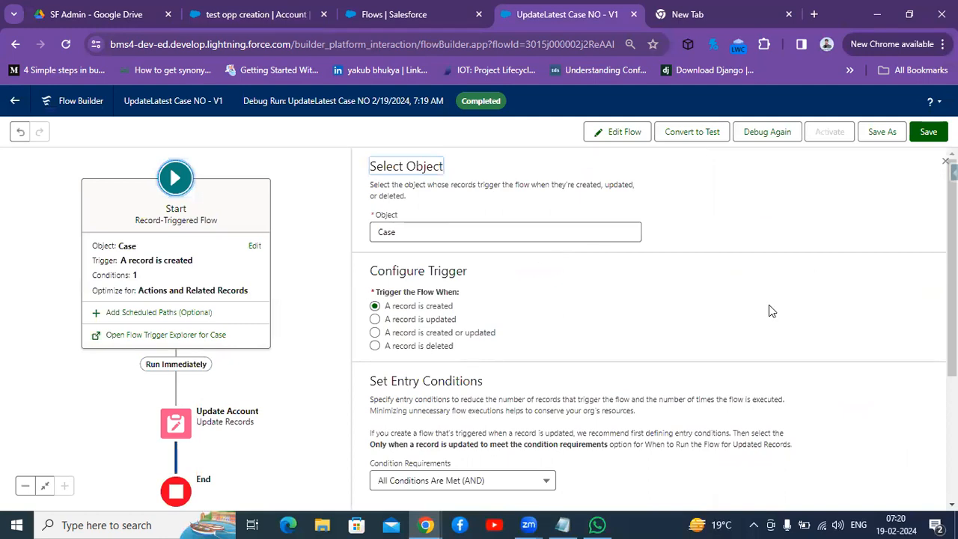
pyautogui.scroll(-3, 649, 330)
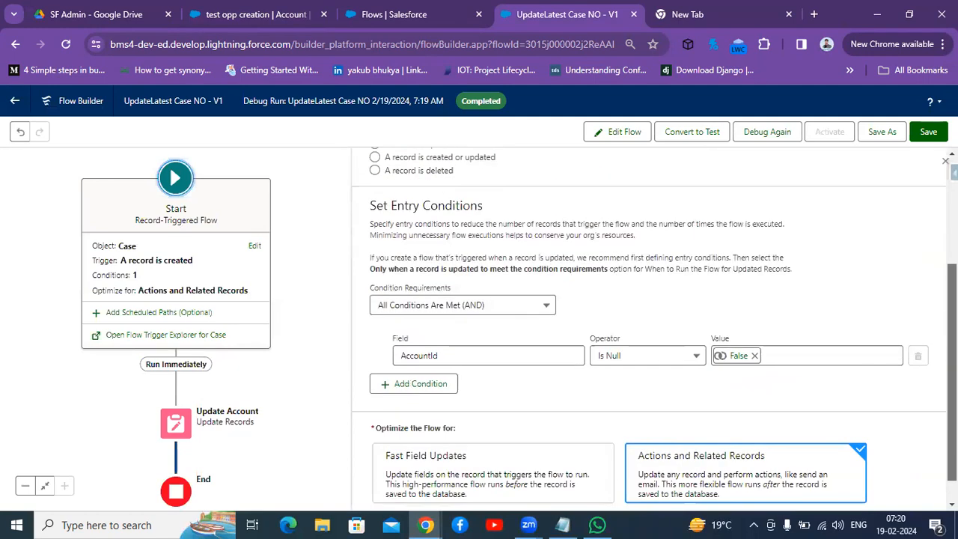
pyautogui.scroll(3, 657, 214)
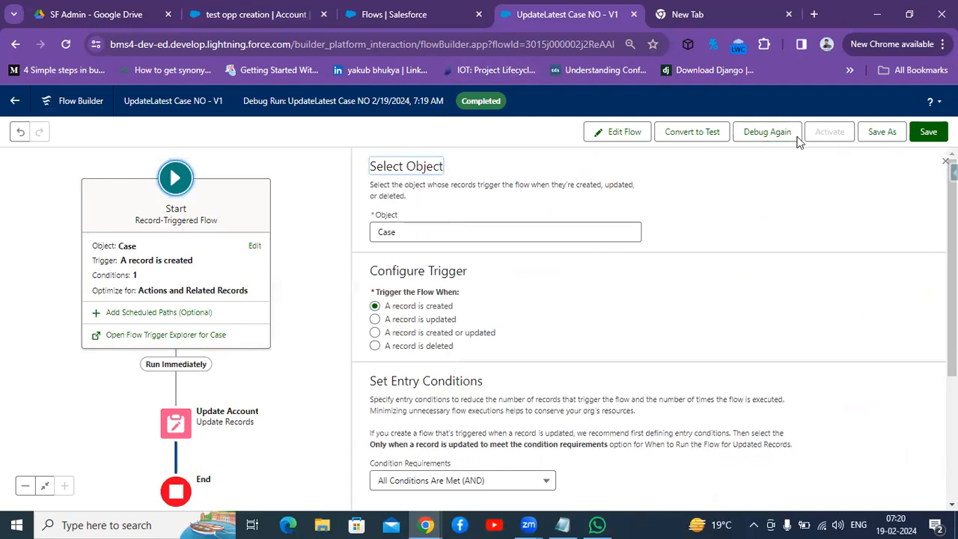
pyautogui.click(929, 132)
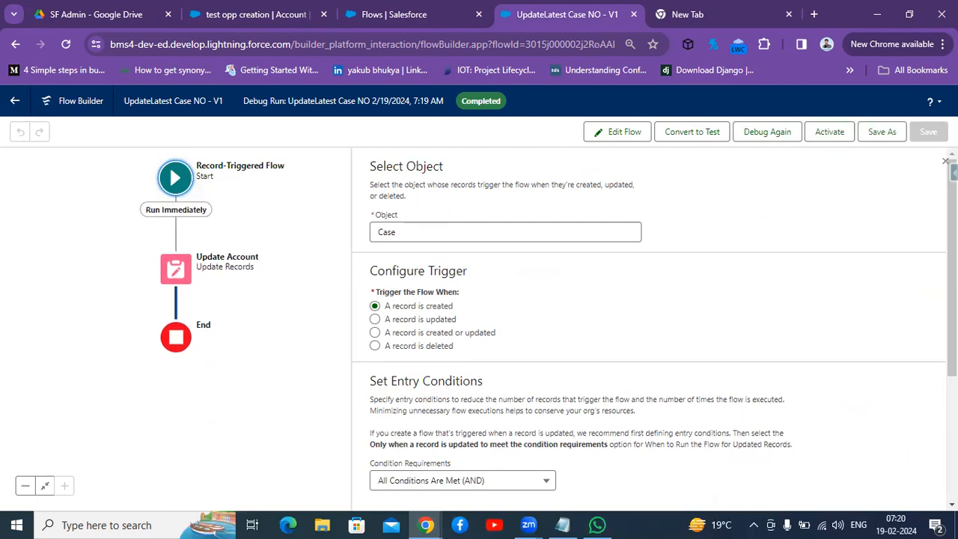
pyautogui.click(821, 139)
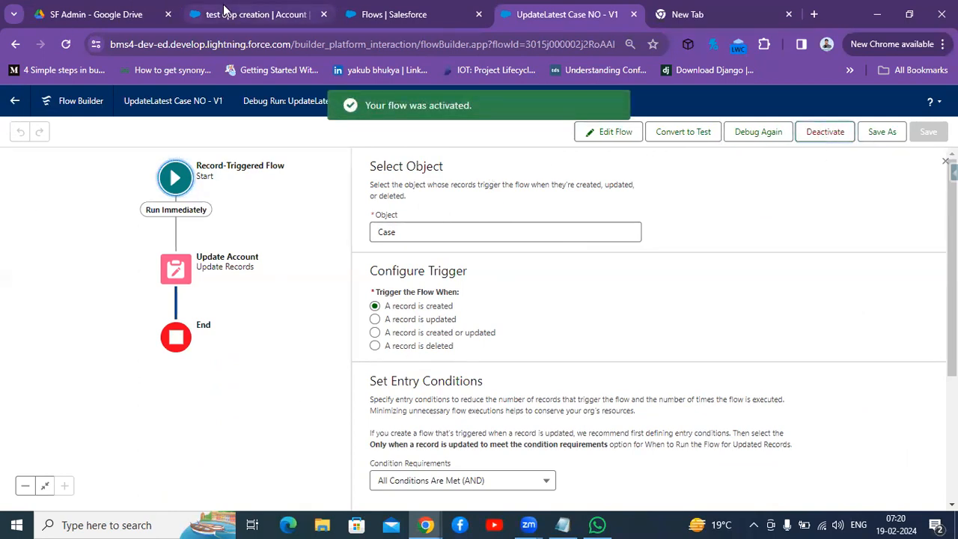
# Step: Open case 00001026 from the Cases list and review its details
pyautogui.click(255, 15)
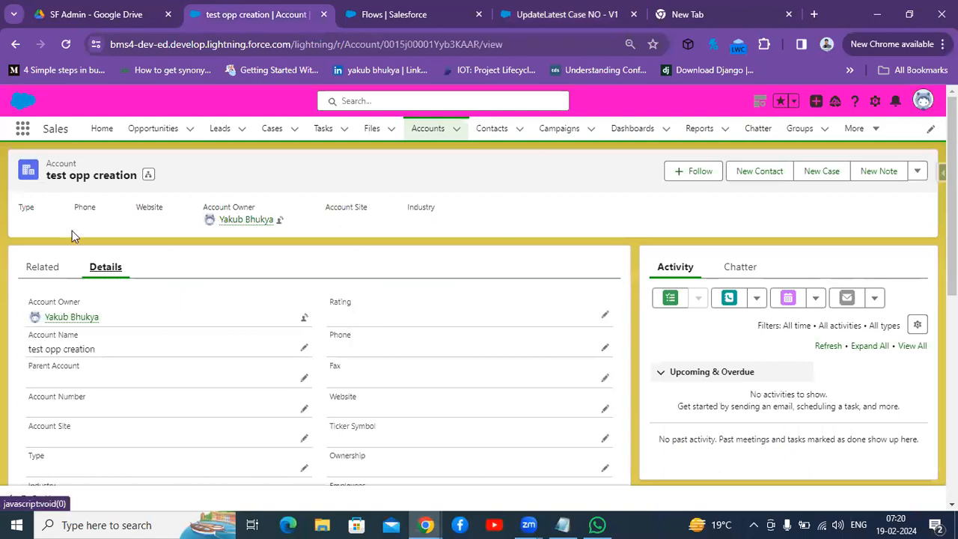
pyautogui.click(271, 130)
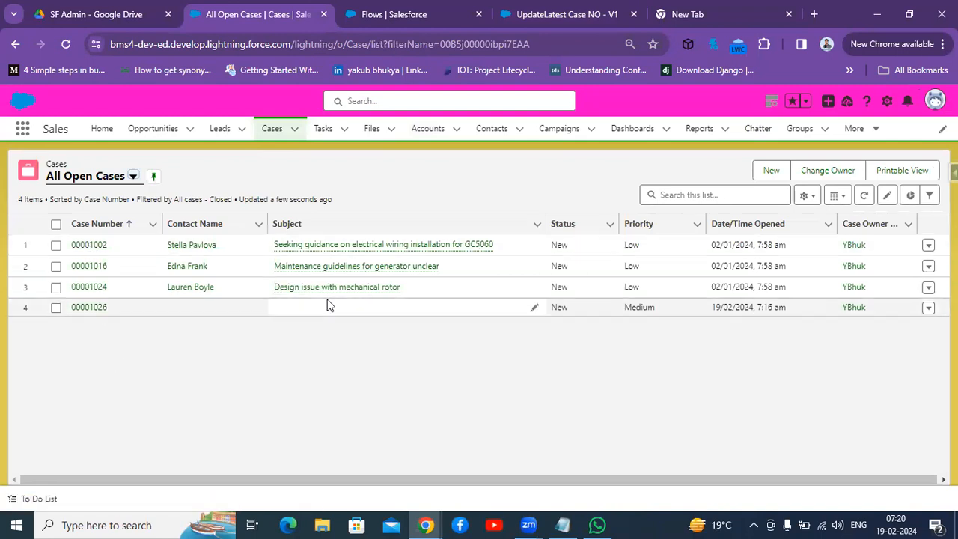
pyautogui.click(89, 309)
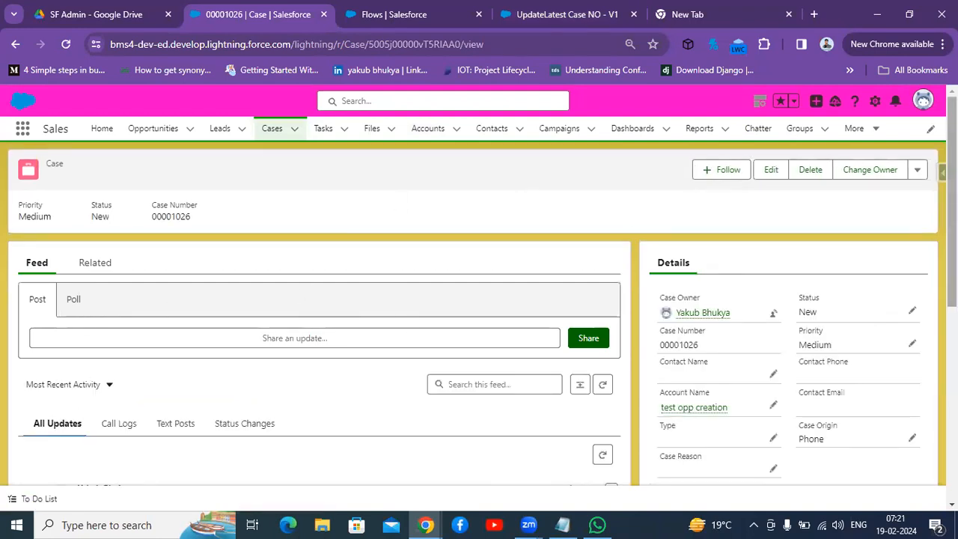
pyautogui.scroll(-3, 926, 157)
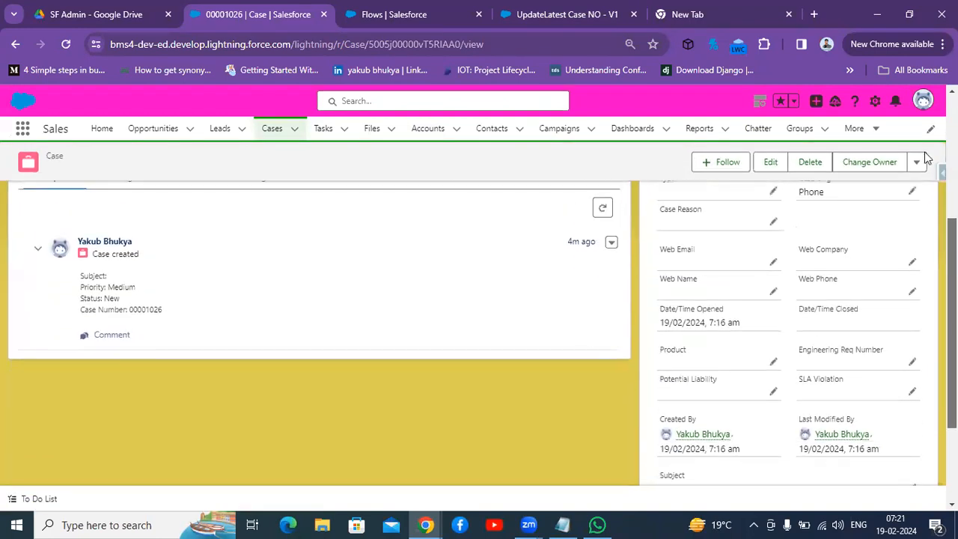
pyautogui.scroll(3, 927, 157)
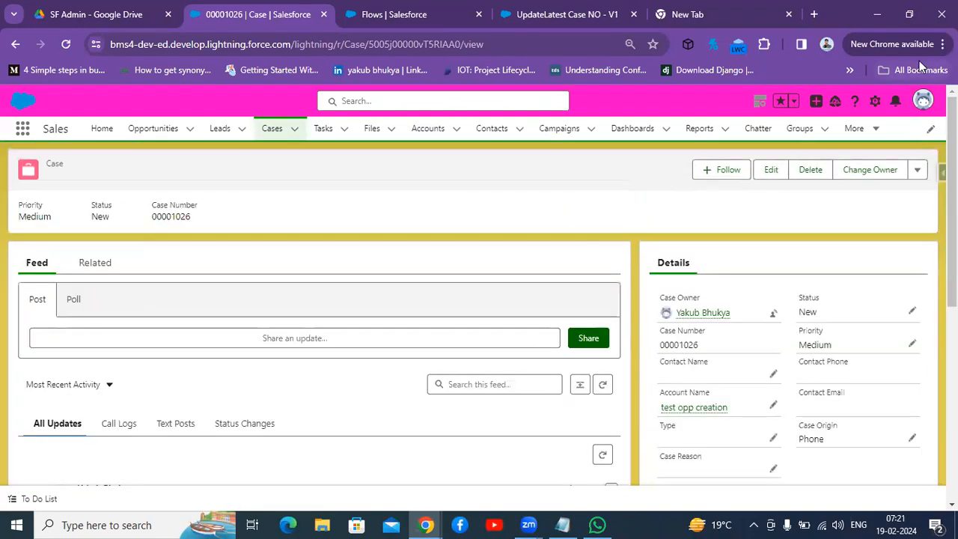
# Step: Create a new case for account test opp creation with Case Origin set to Phone
pyautogui.click(271, 130)
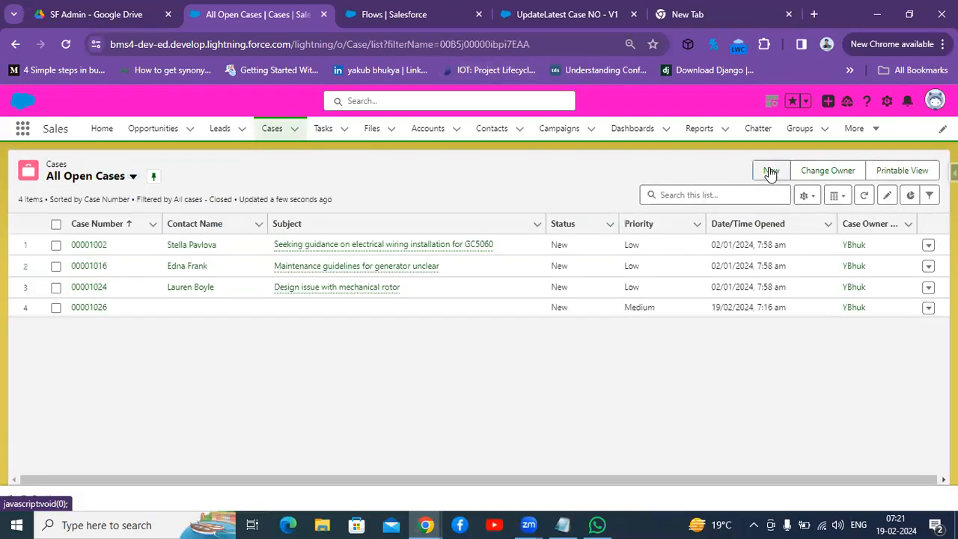
pyautogui.click(769, 171)
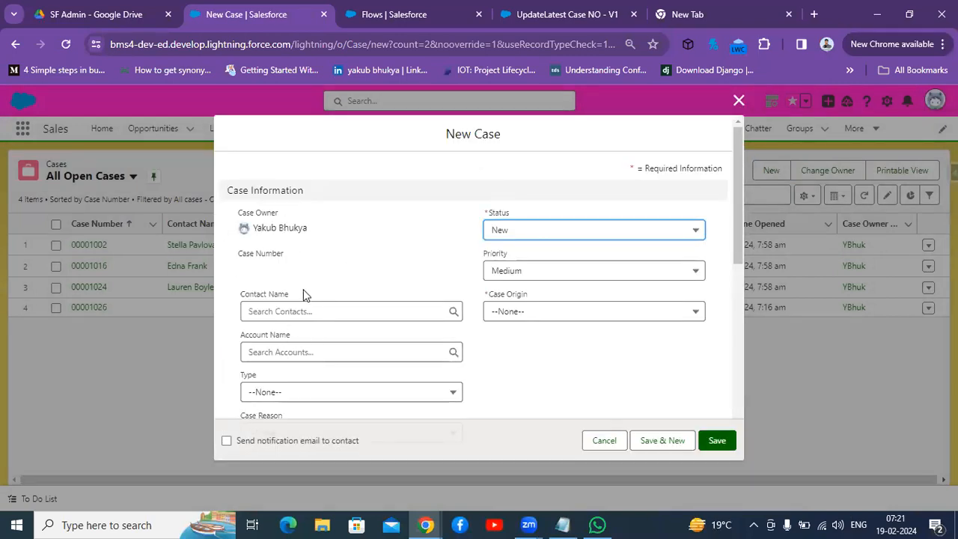
pyautogui.click(330, 350)
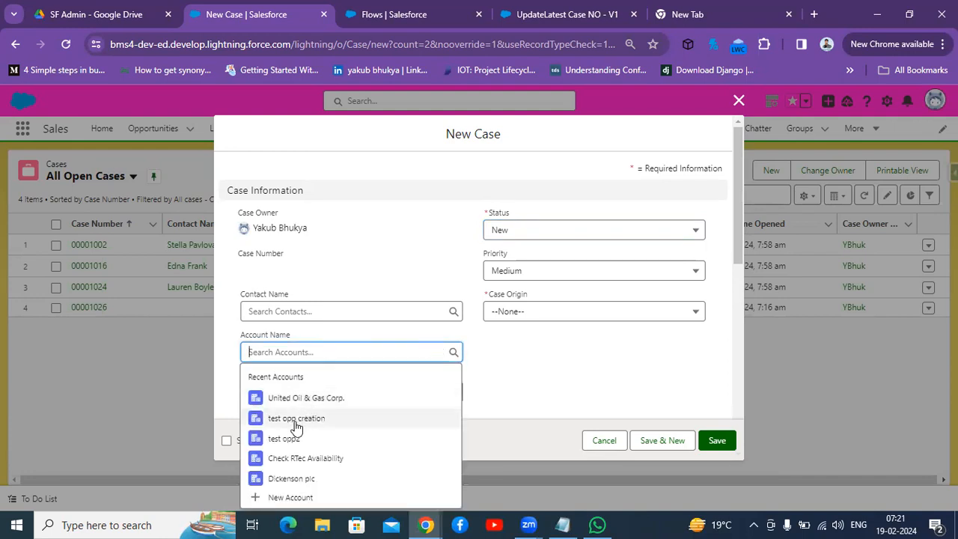
pyautogui.click(296, 418)
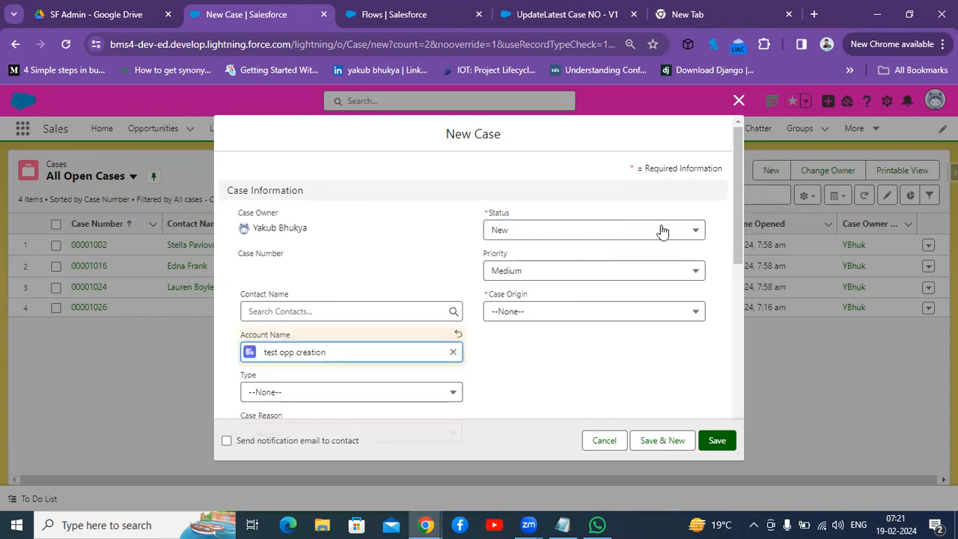
pyautogui.click(634, 313)
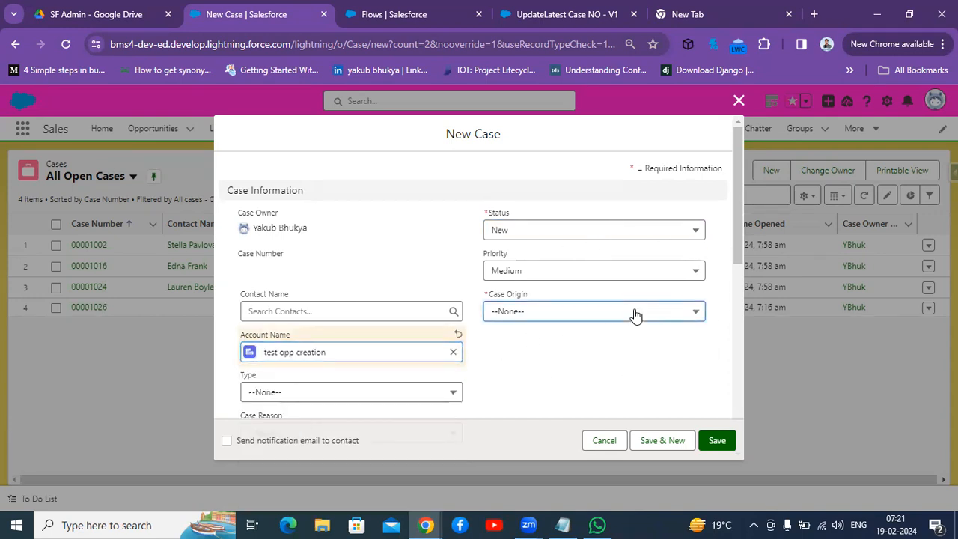
pyautogui.click(590, 362)
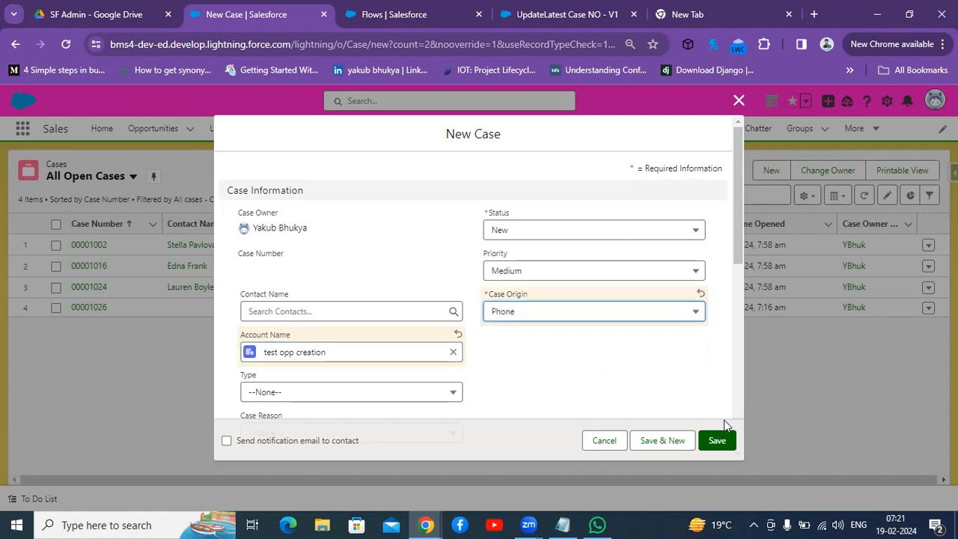
pyautogui.click(719, 440)
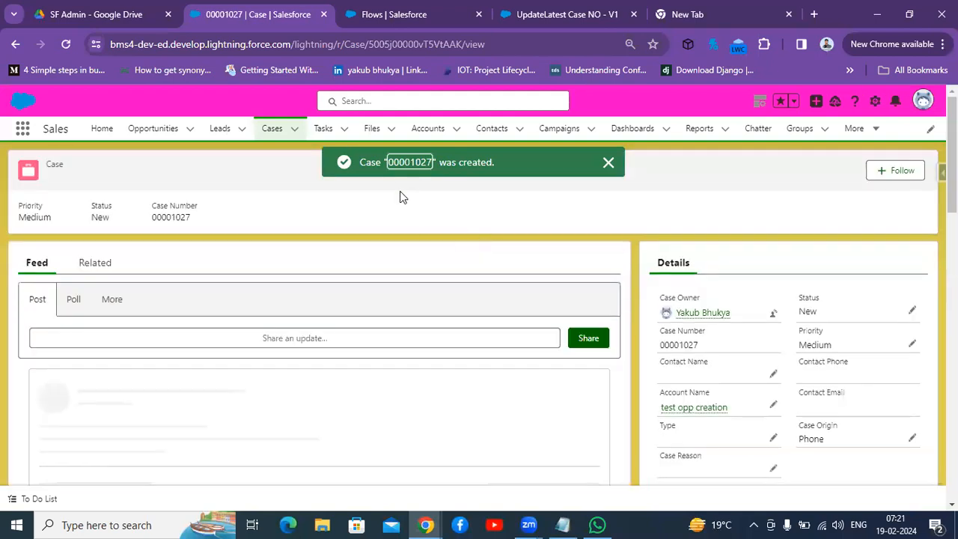
# Step: Open the new case's related account and check its Latyest Case No field in the details
pyautogui.click(95, 266)
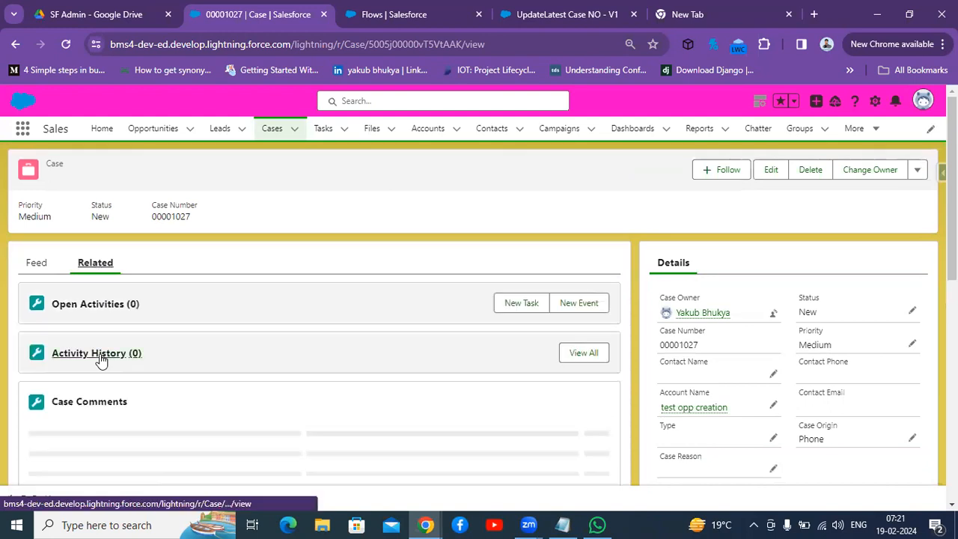
pyautogui.click(40, 265)
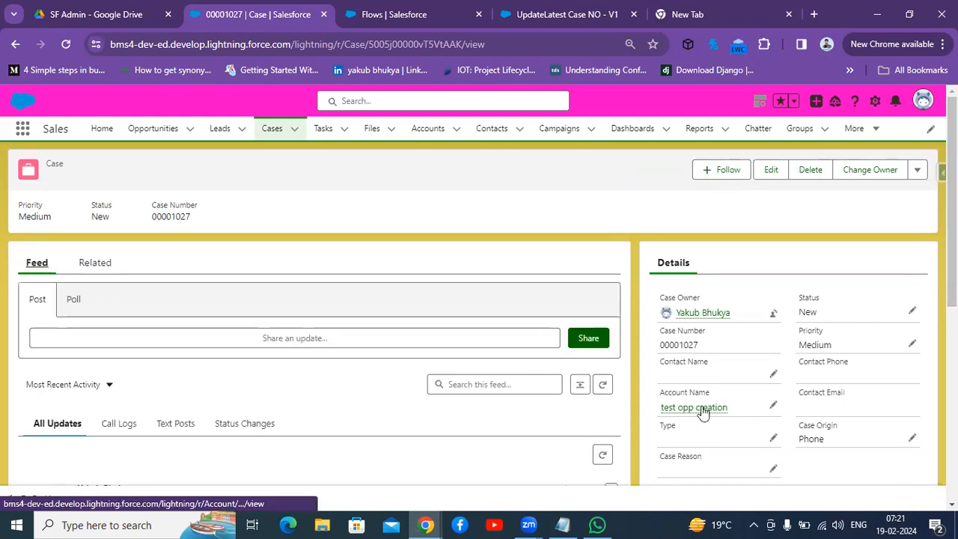
pyautogui.moveTo(682, 413)
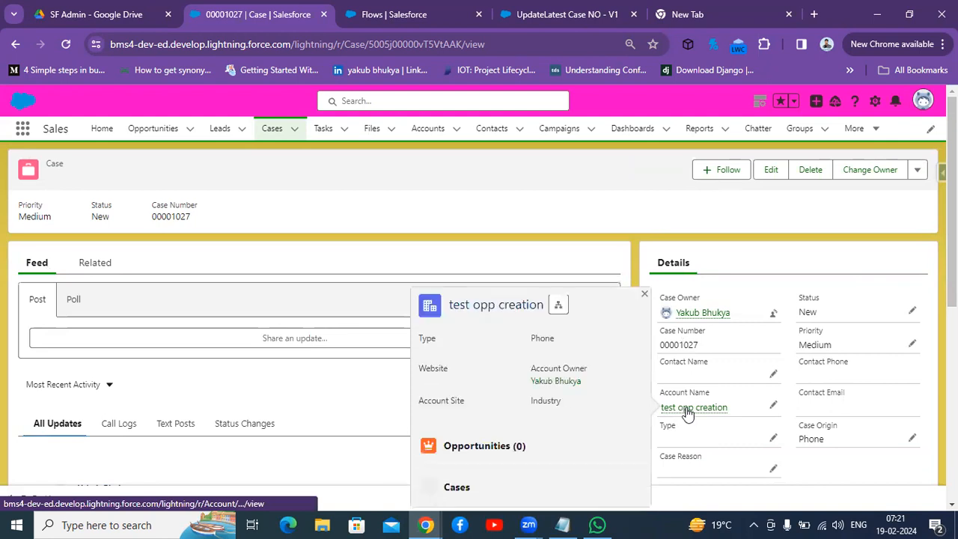
pyautogui.click(687, 412)
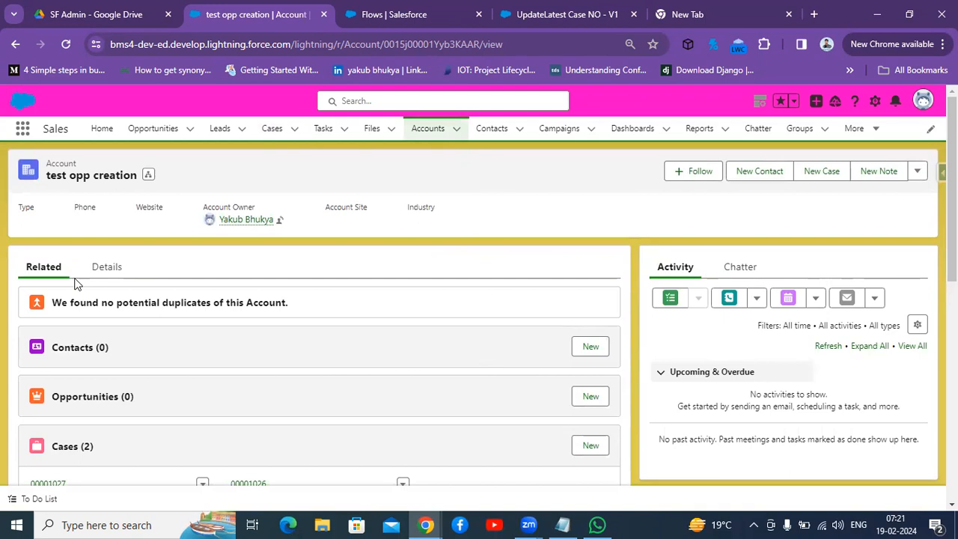
pyautogui.click(107, 268)
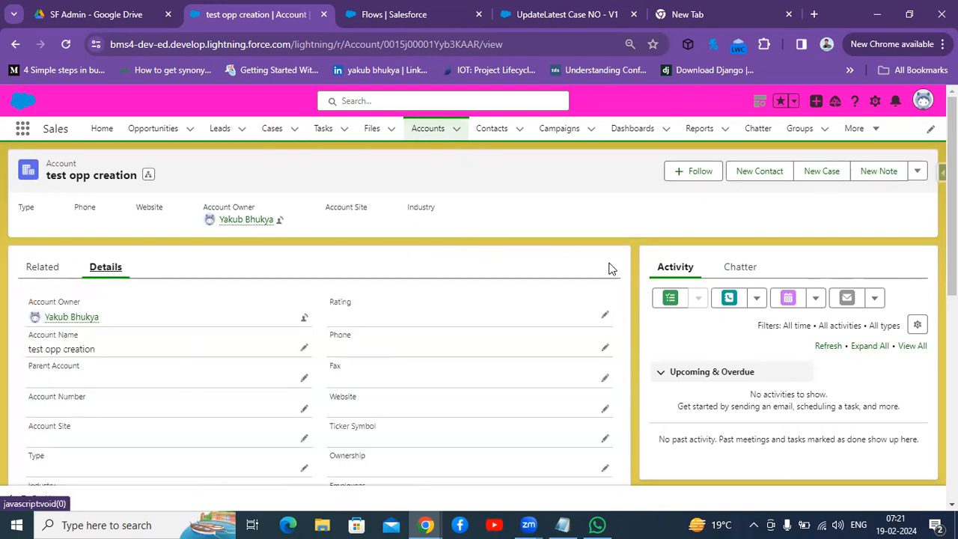
pyautogui.scroll(-3, 151, 432)
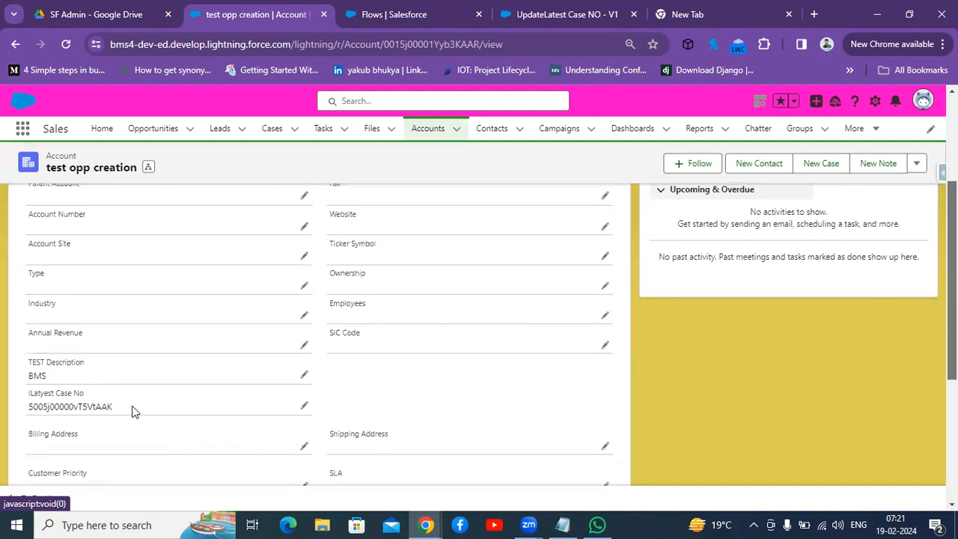
pyautogui.moveTo(117, 406); pyautogui.dragTo(24, 417)
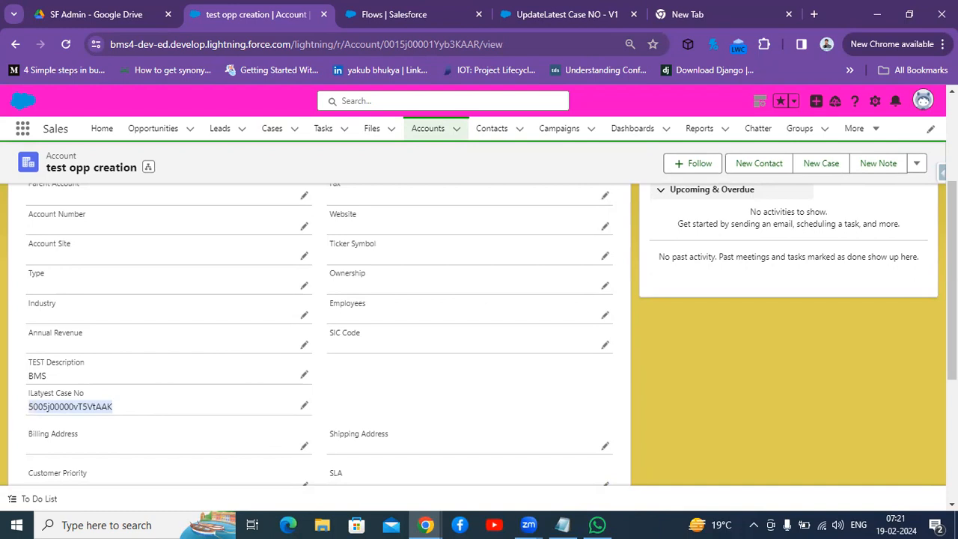
# Step: Create and save another new case with Case Origin set to Phone, leaving the account empty
pyautogui.scroll(5, 314, 333)
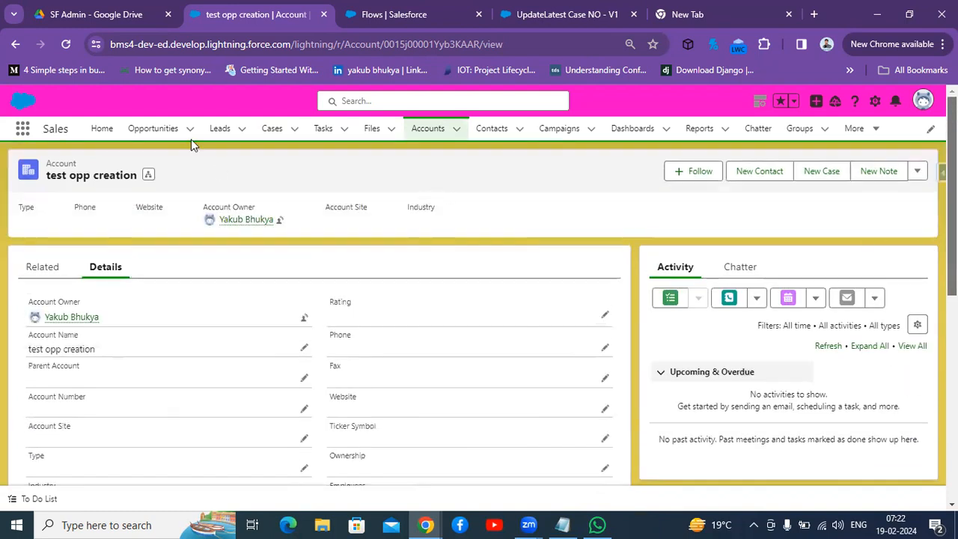
pyautogui.click(273, 129)
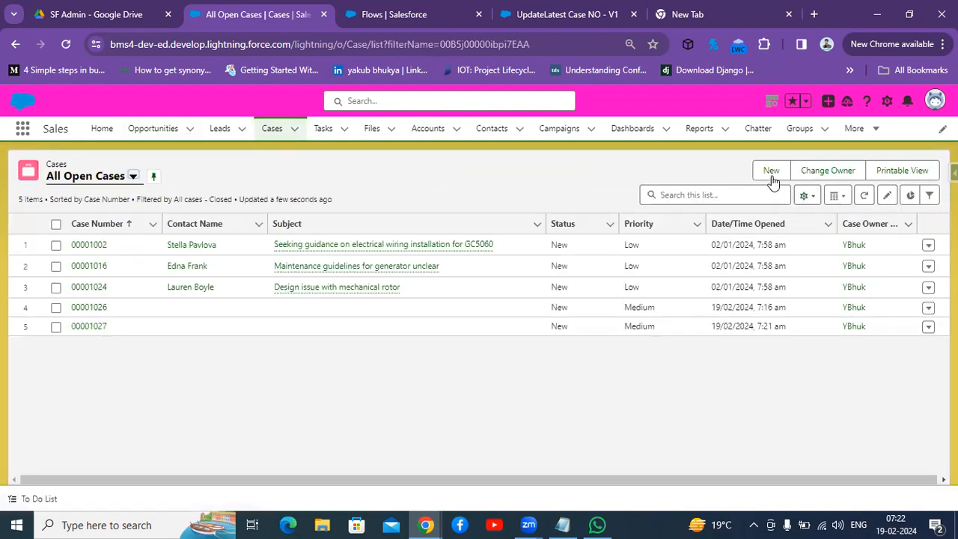
pyautogui.click(770, 172)
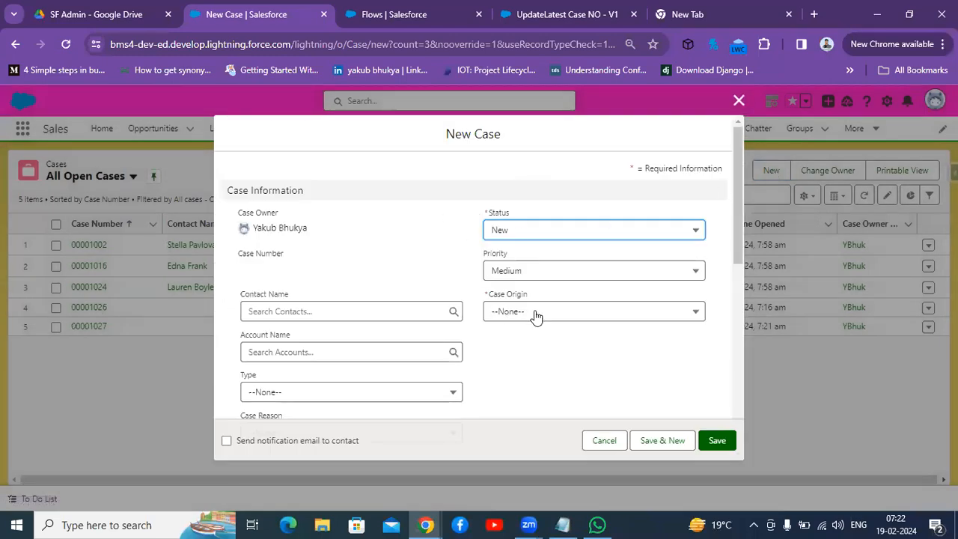
pyautogui.click(536, 318)
pyautogui.click(529, 360)
pyautogui.click(380, 334)
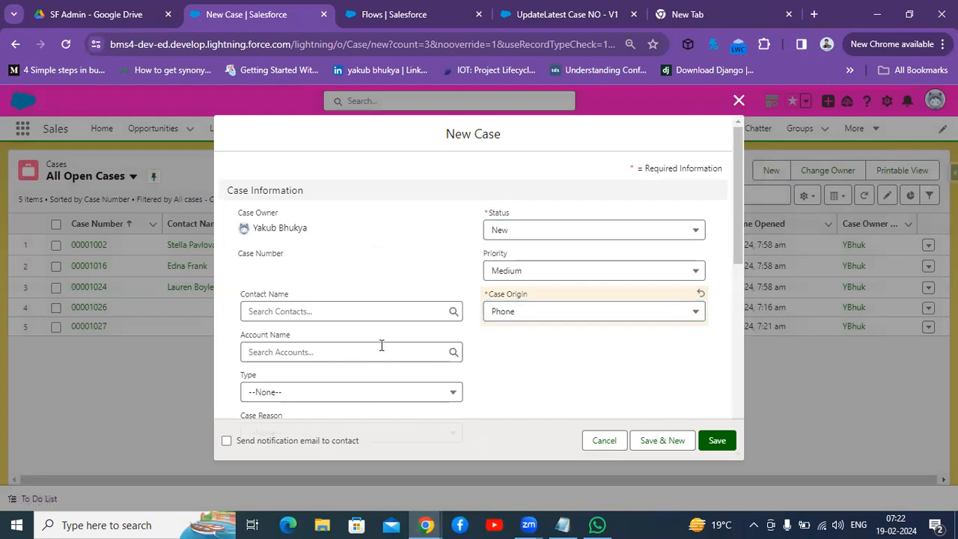
pyautogui.click(381, 349)
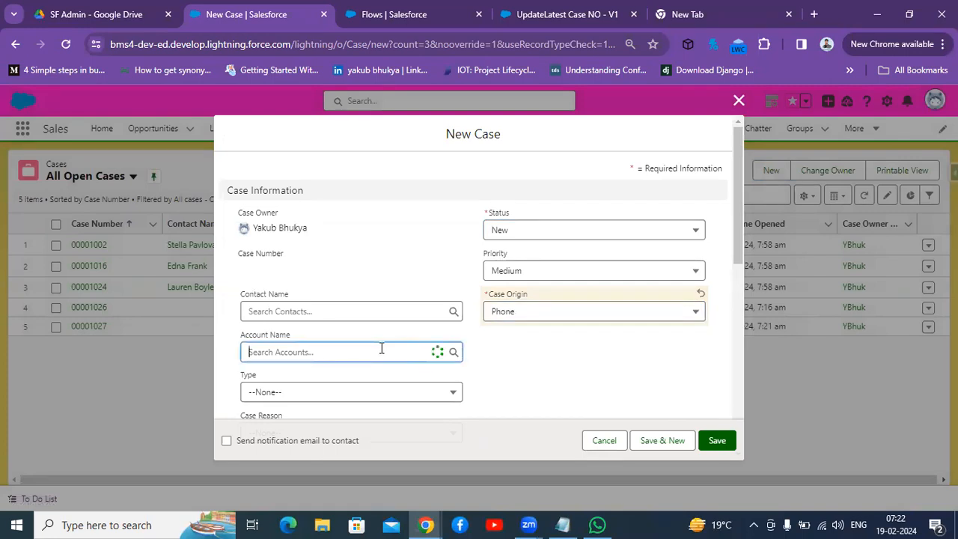
pyautogui.click(617, 378)
pyautogui.click(716, 441)
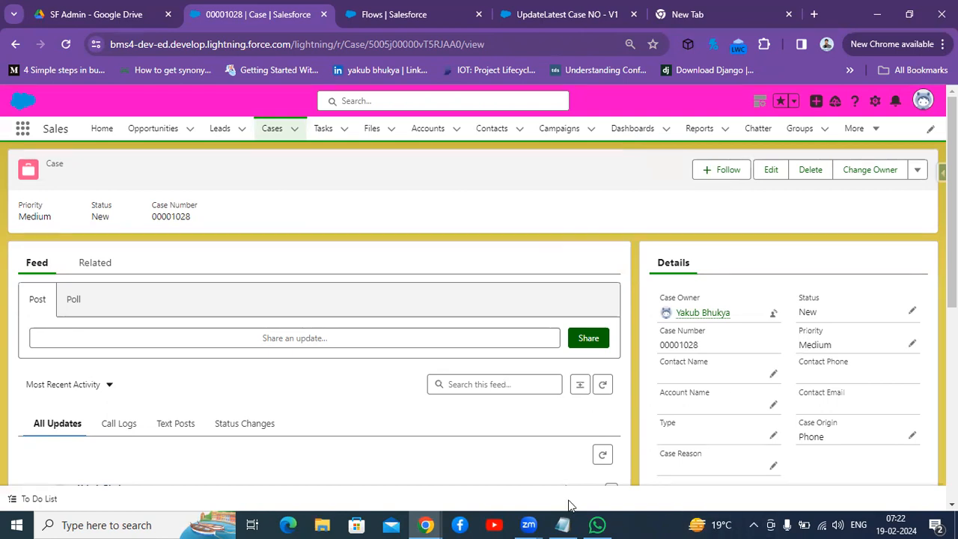
# Step: Note a second requirement in Notepad: "Account related opportunity if any opportunity record is created under account we have to capture recent oportunity amount in a account"
pyautogui.click(560, 525)
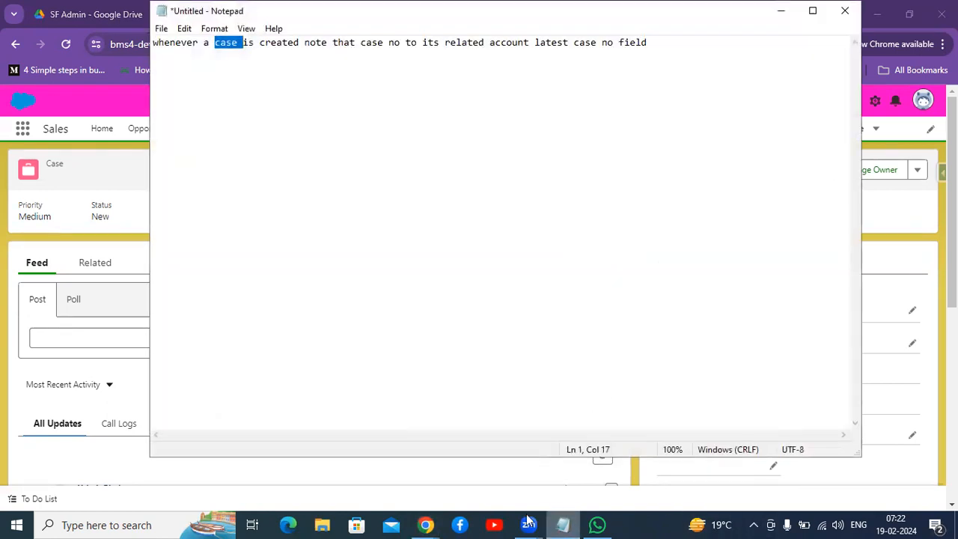
pyautogui.click(675, 43)
pyautogui.press('Return')
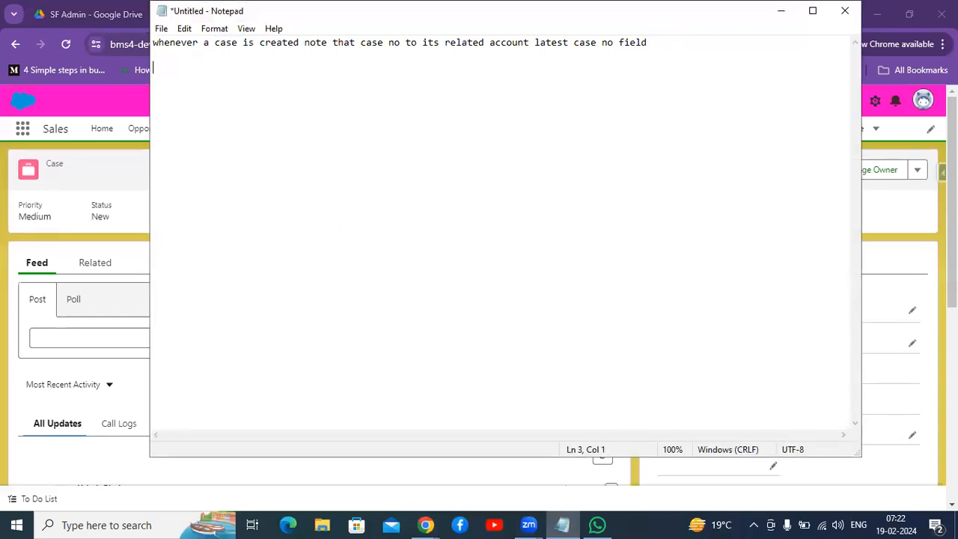
pyautogui.write('Account related opportunity')
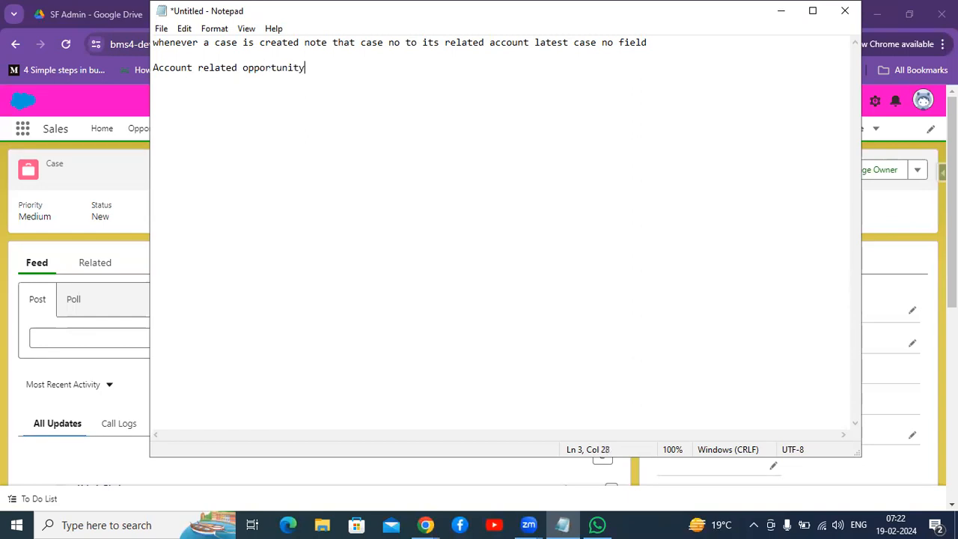
pyautogui.write(' if any opportunity record is')
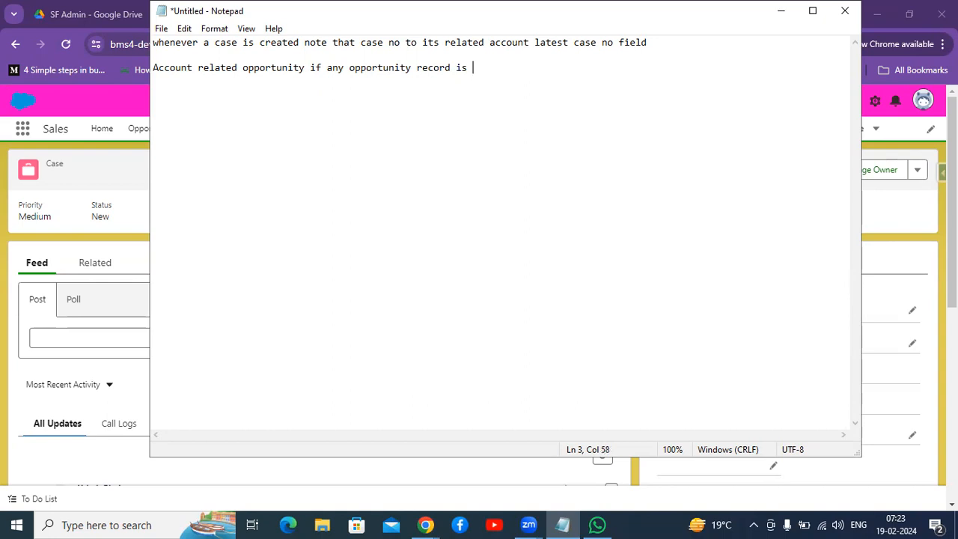
pyautogui.write(' created under accou')
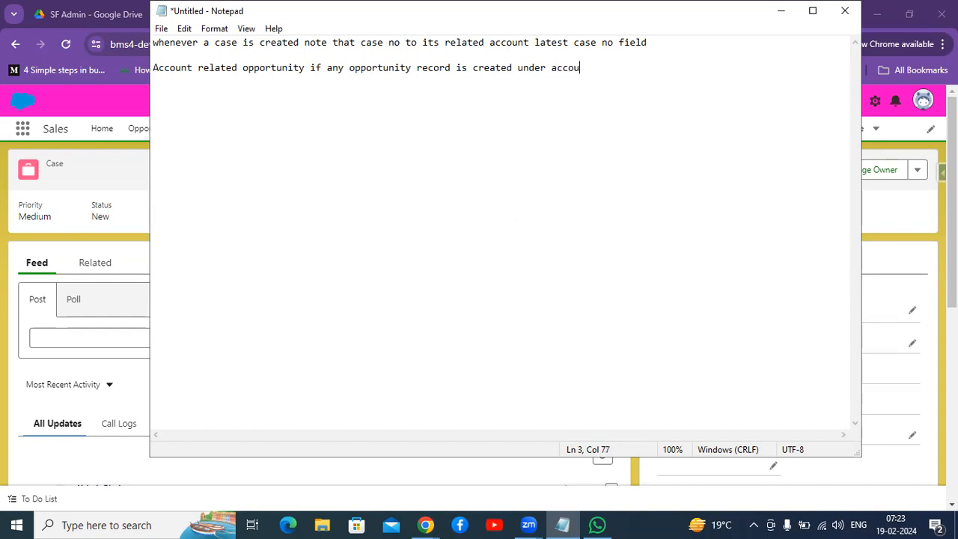
pyautogui.write('nt we have to capture')
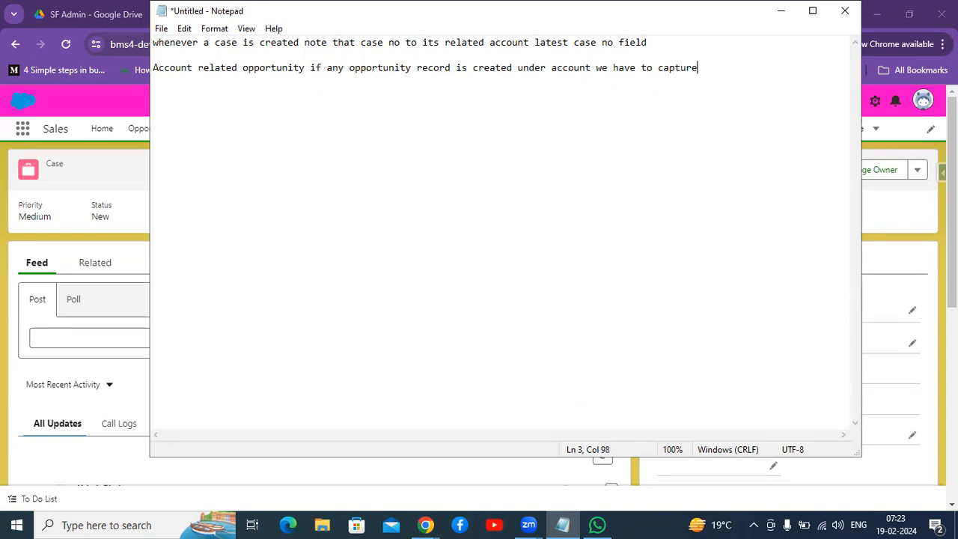
pyautogui.write(' recent oportunity amou')
pyautogui.press('BackSpace')
pyautogui.write('un')
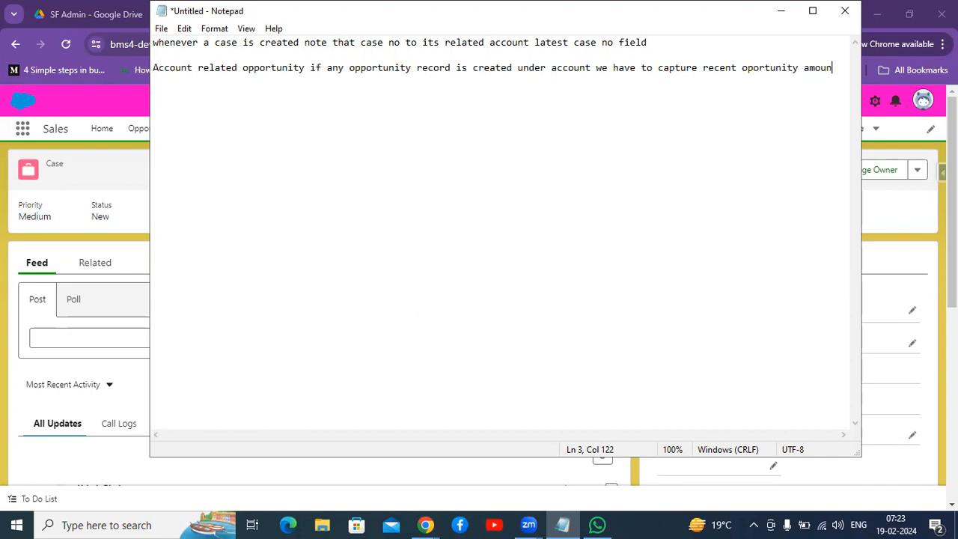
pyautogui.write('t i')
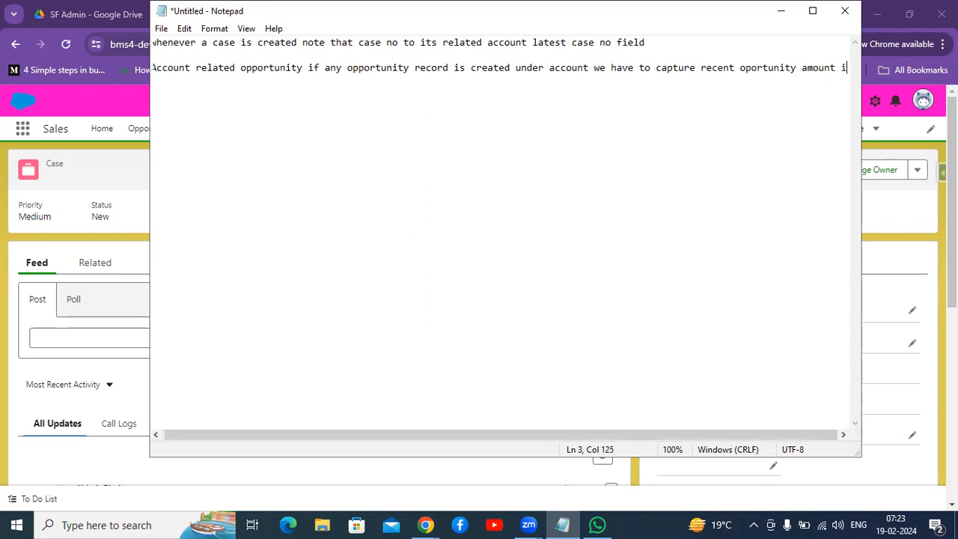
pyautogui.write('n a a')
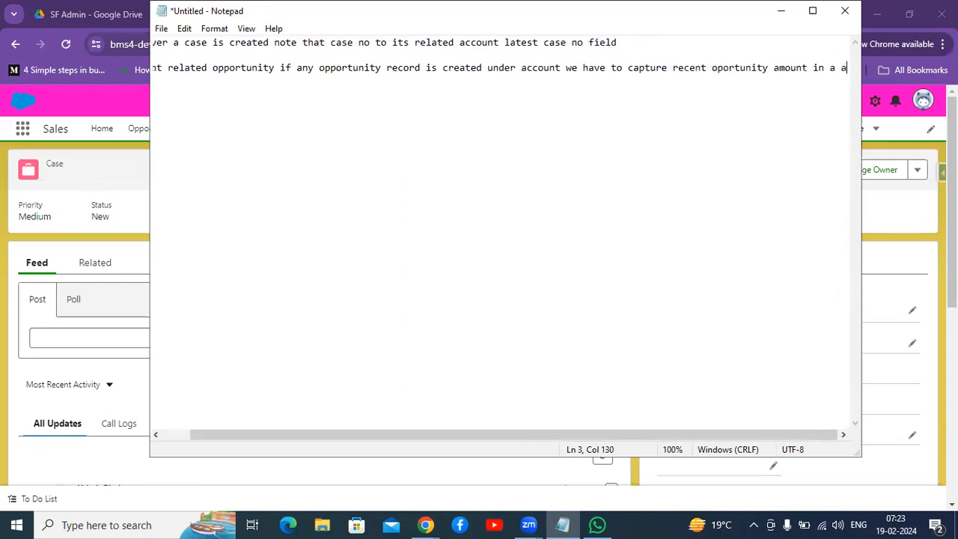
pyautogui.write('ccount')
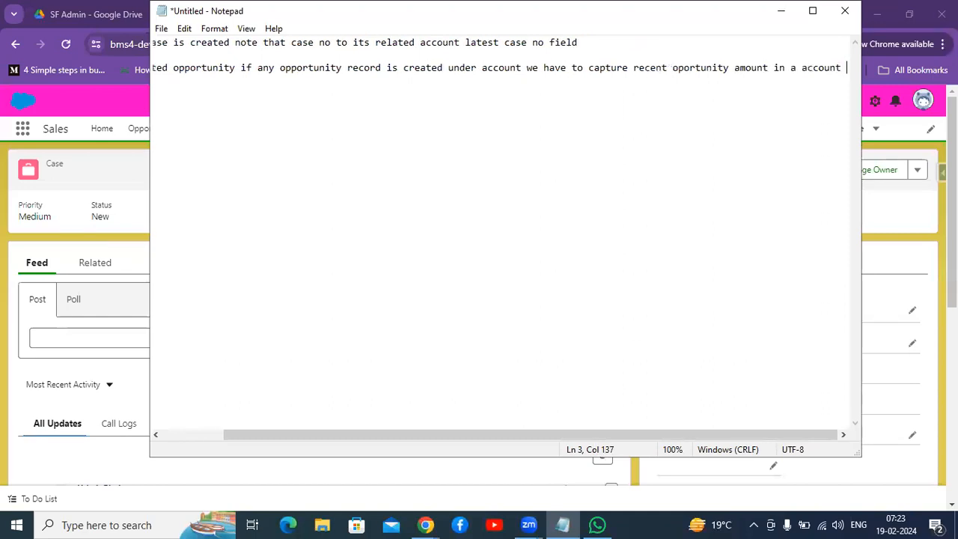
# Step: Add a line "recennt opp ammount/Description" under the second requirement and switch away from Notepad
pyautogui.press('Return')
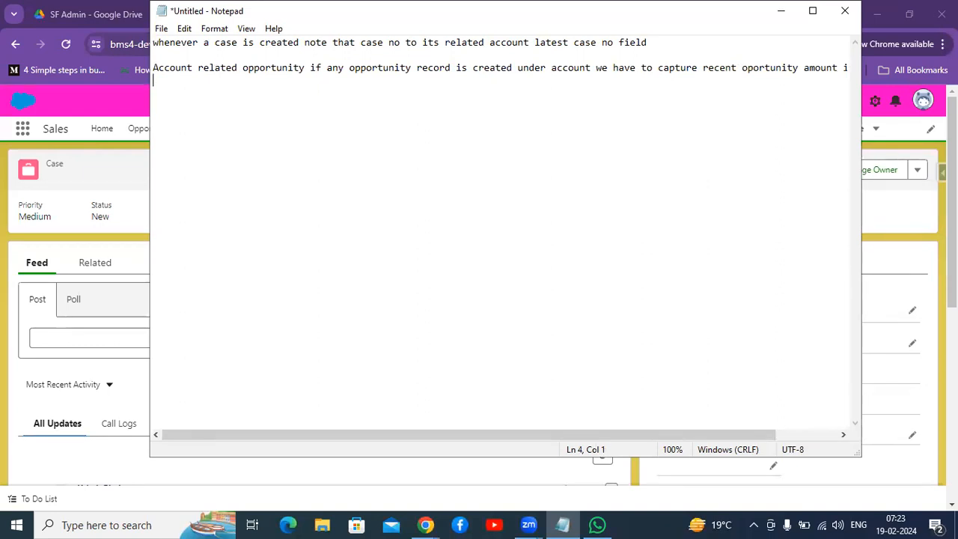
pyautogui.write('recennt opp ammount')
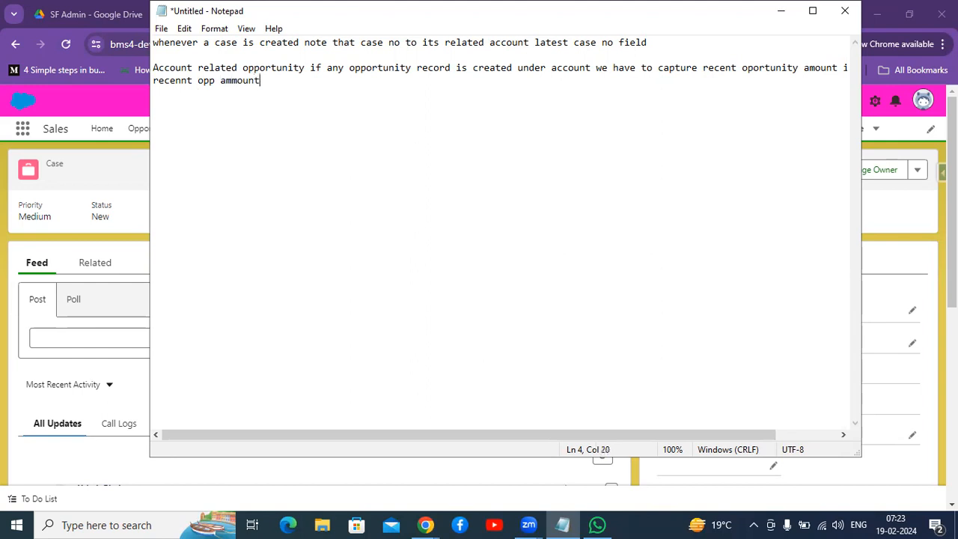
pyautogui.write('/Descri')
pyautogui.write('ption')
pyautogui.hotkey('alt', 'Tab')
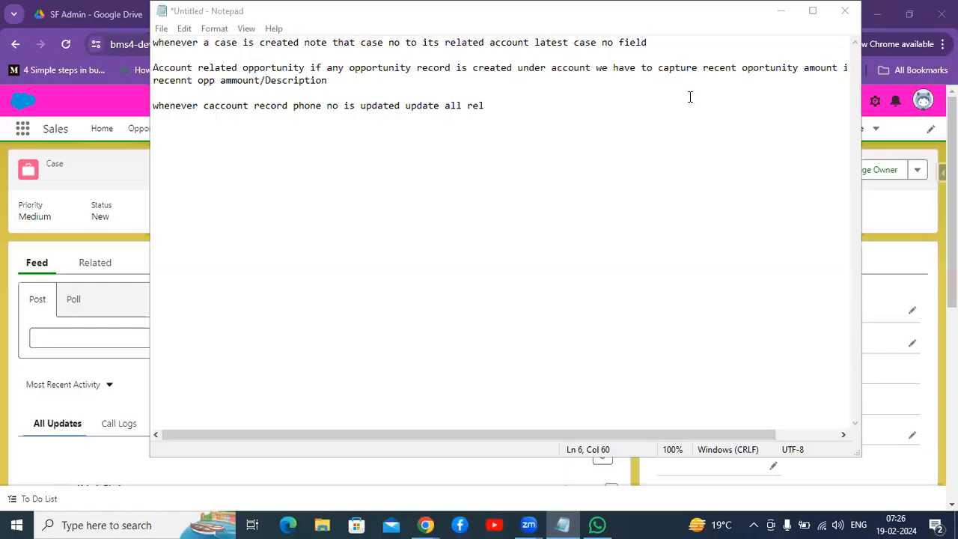
# Step: Correct "caccount" in the third requirement and complete it as "...update all related contacts mobile no", then minimize Notepad
pyautogui.click(210, 106)
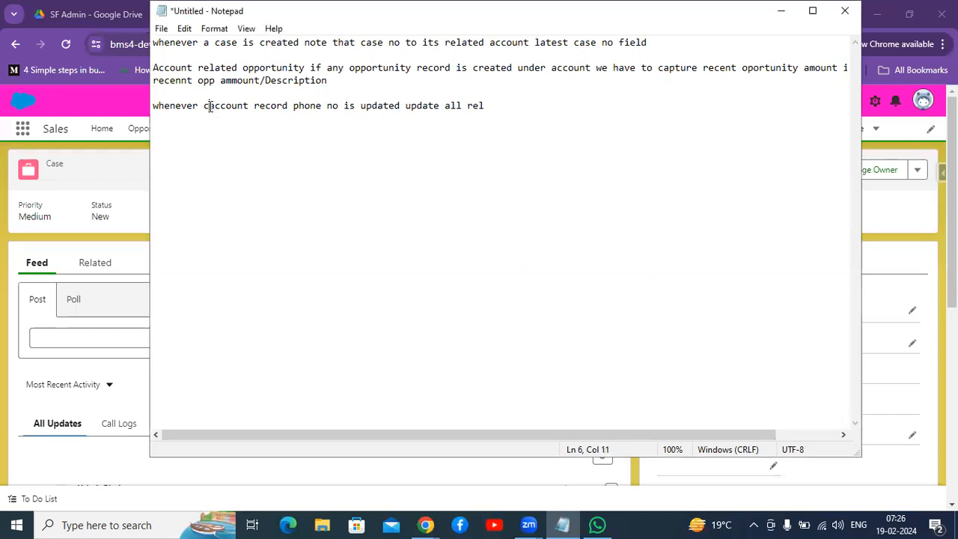
pyautogui.press('BackSpace')
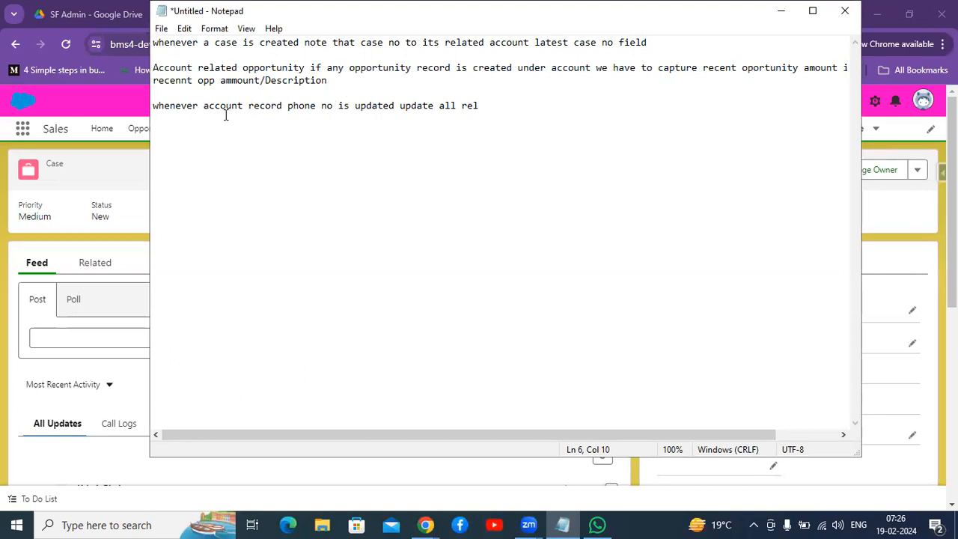
pyautogui.click(491, 108)
pyautogui.write('ated contacts mobile no')
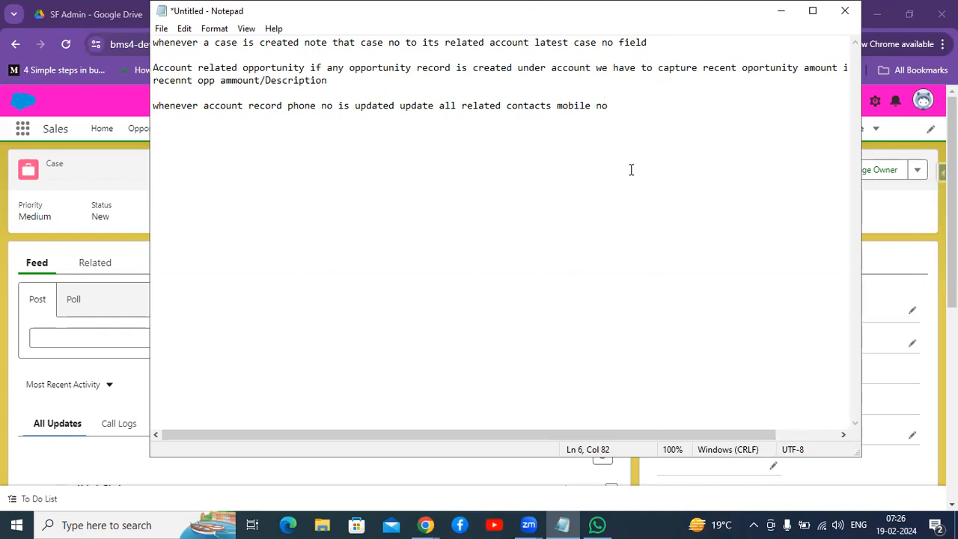
pyautogui.click(779, 12)
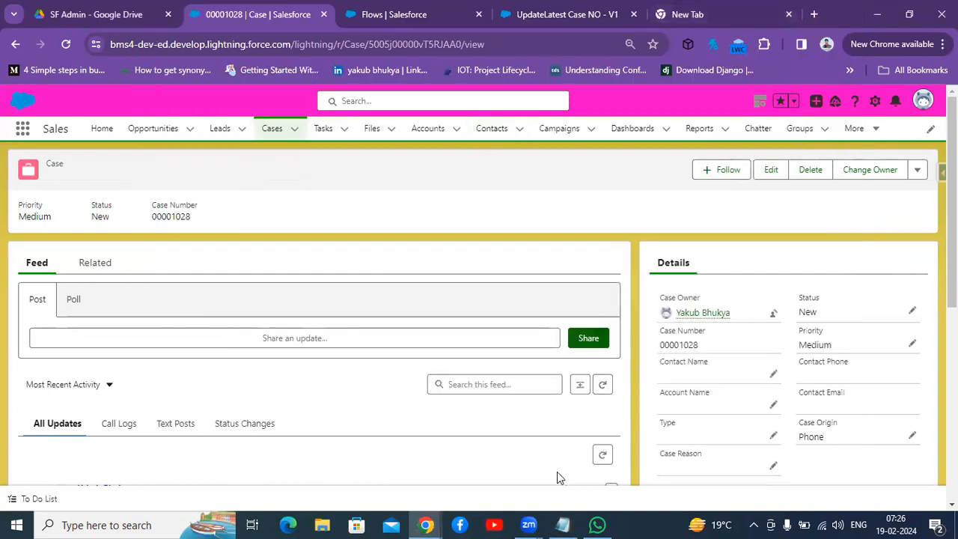
# Step: Reopen the note, highlight "account record" in the third requirement, and minimize it again
pyautogui.click(563, 525)
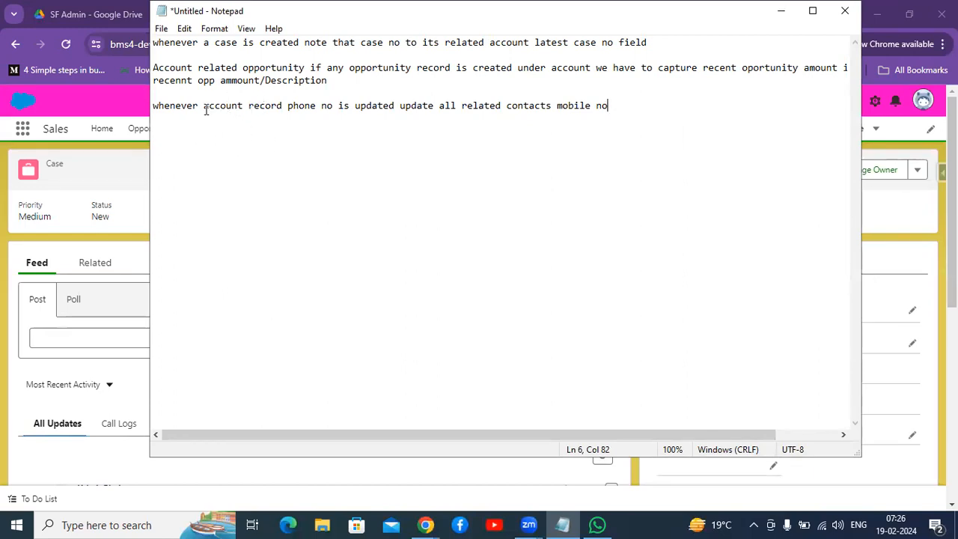
pyautogui.moveTo(203, 107); pyautogui.dragTo(293, 107)
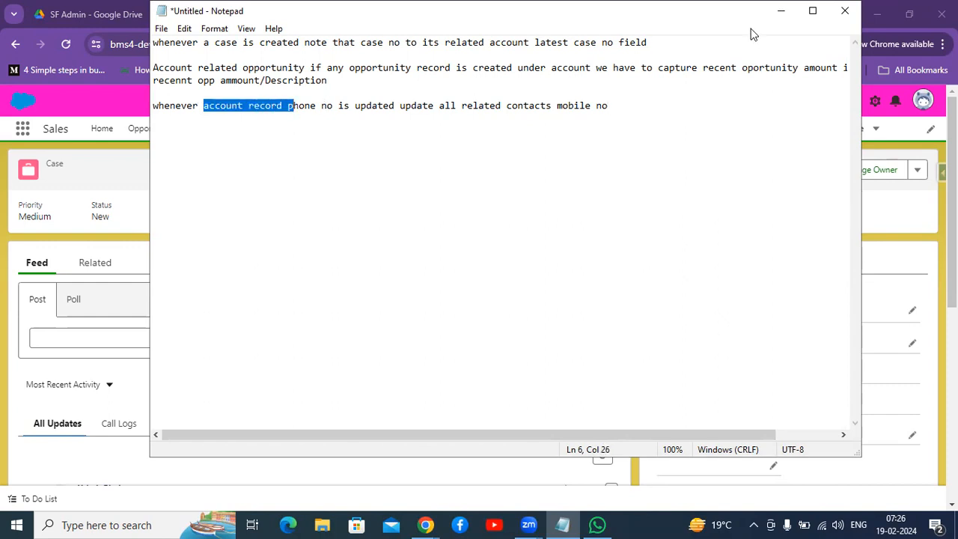
pyautogui.click(781, 10)
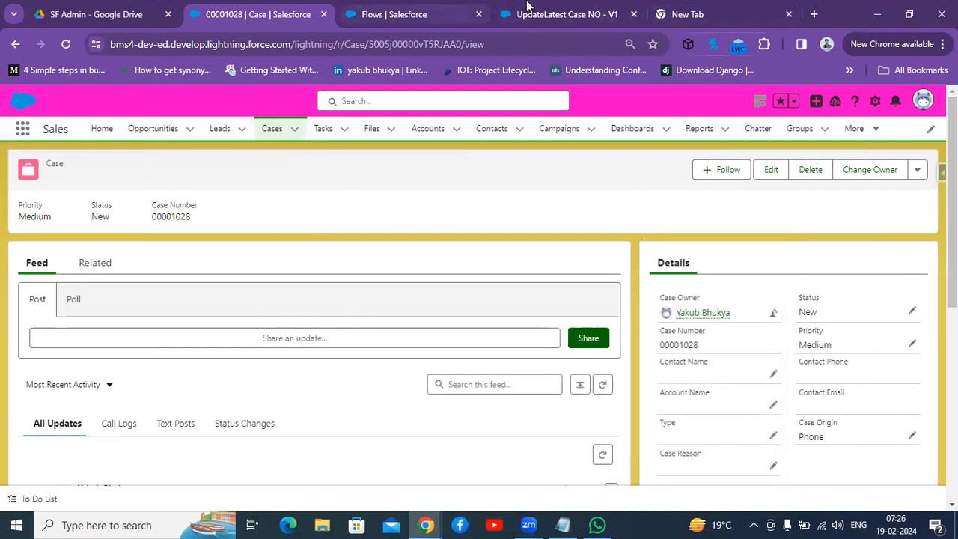
# Step: Start a new Record-Triggered Flow from the Flows setup page
pyautogui.click(549, 13)
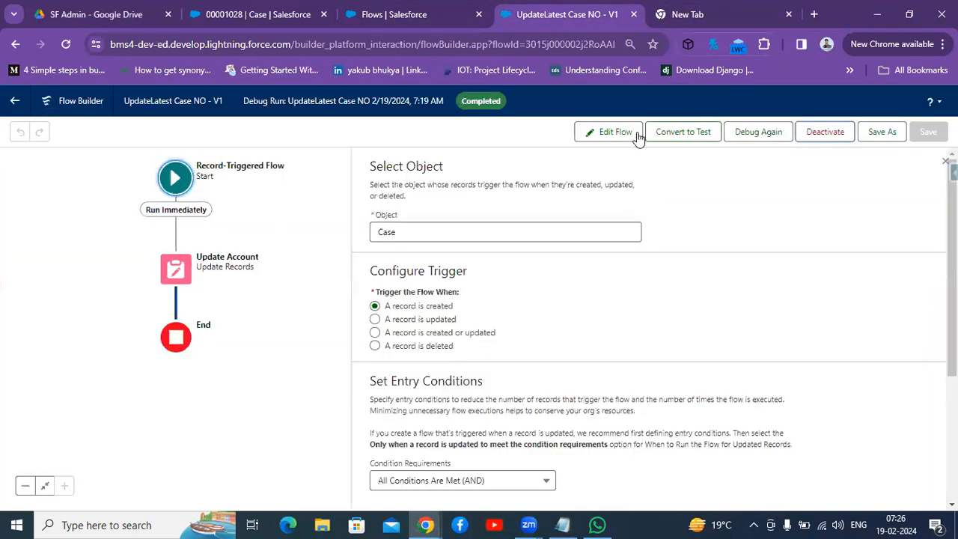
pyautogui.hotkey('ctrl', 'shift', 'Tab')
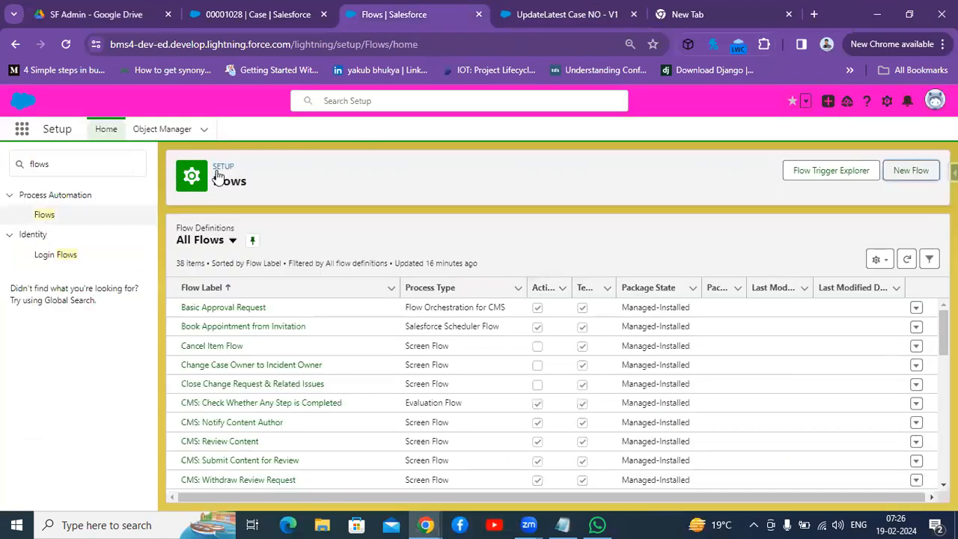
pyautogui.click(912, 172)
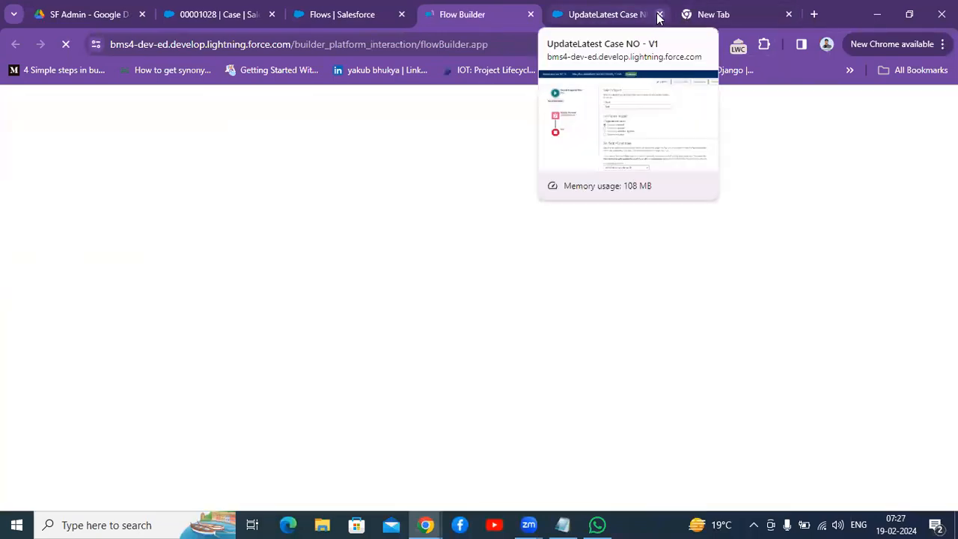
pyautogui.click(660, 15)
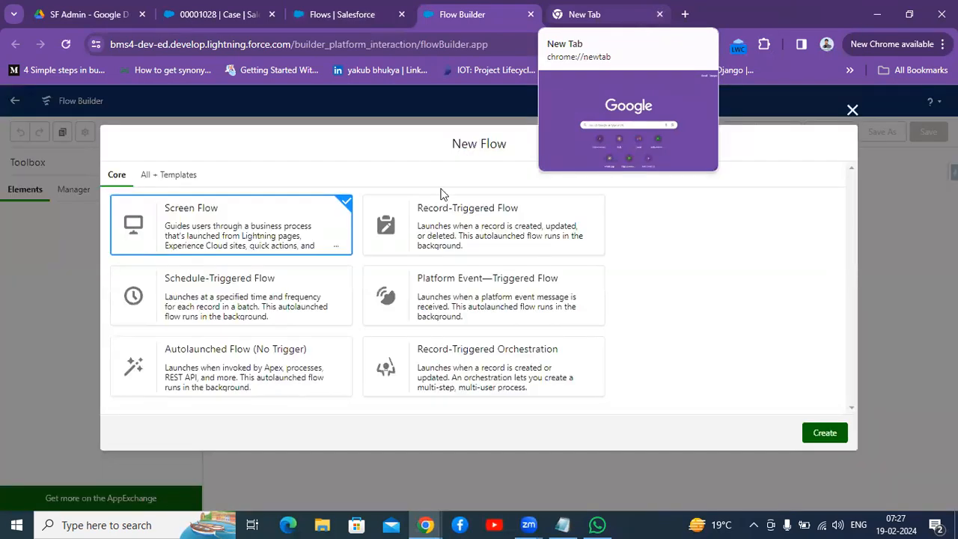
pyautogui.click(479, 223)
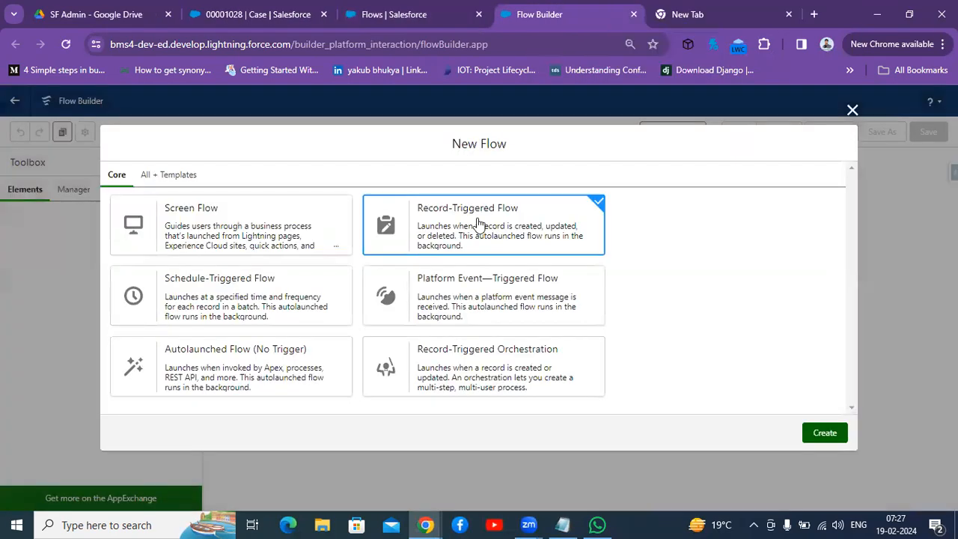
pyautogui.click(824, 434)
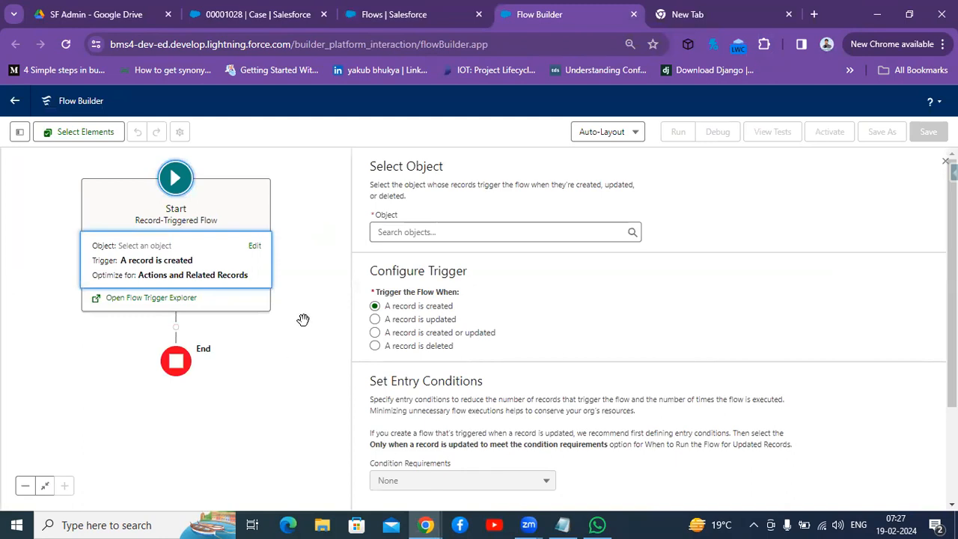
# Step: Configure the Start element to trigger when a record is updated, on the Account object
pyautogui.click(374, 319)
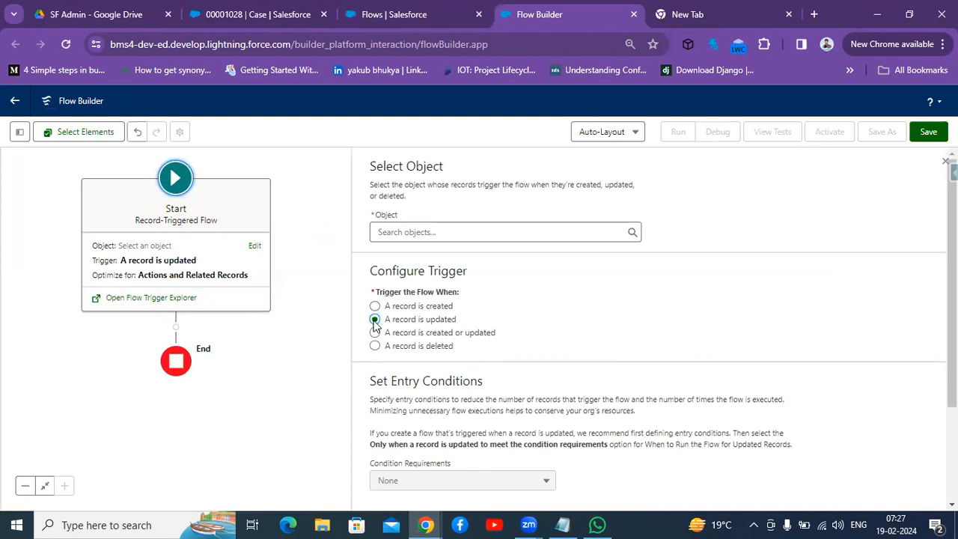
pyautogui.click(443, 233)
pyautogui.write('account')
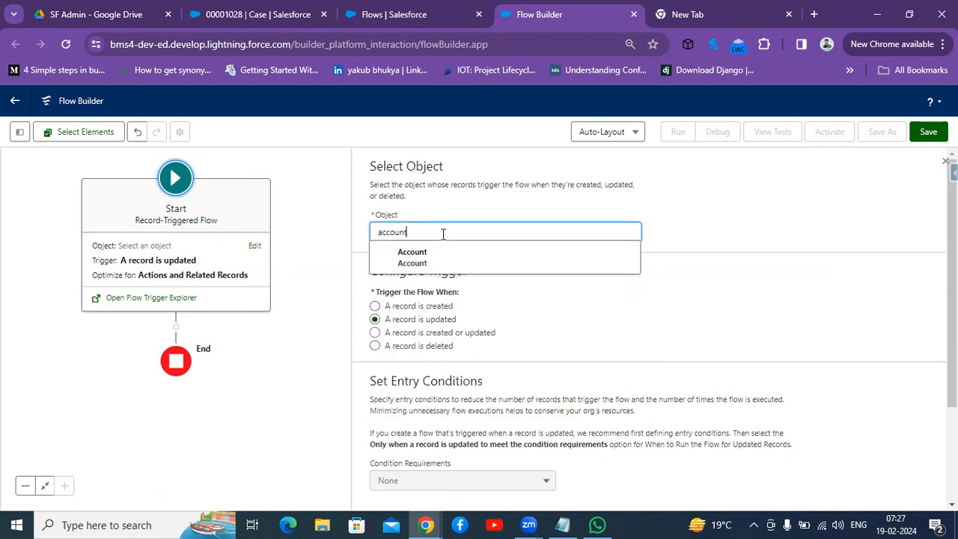
pyautogui.click(411, 259)
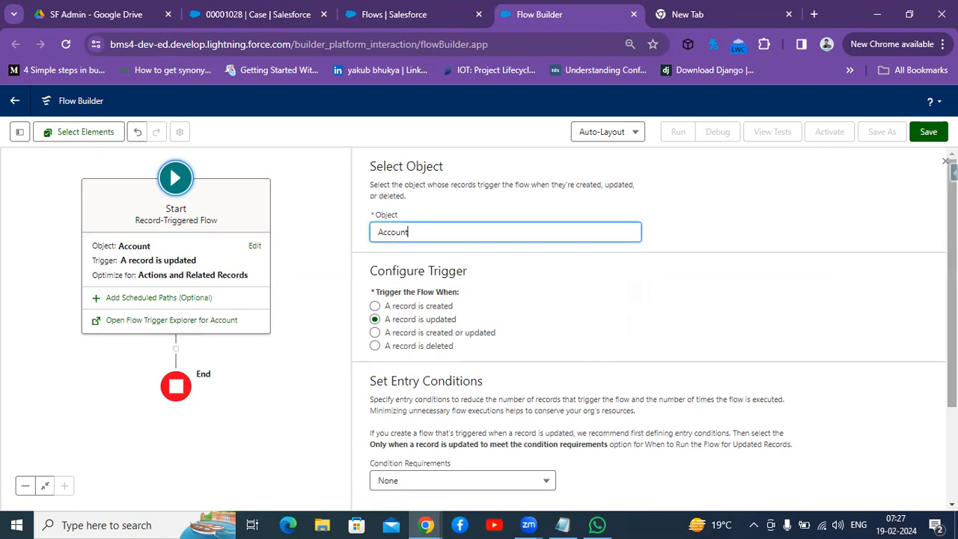
# Step: Set the Start element's entry condition requirements to All Conditions Are Met (AND)
pyautogui.scroll(-2, 861, 427)
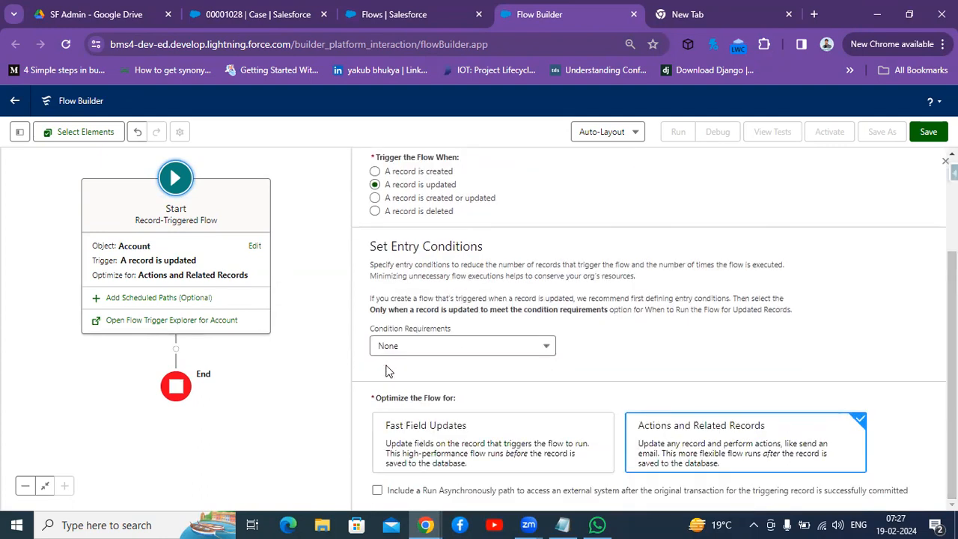
pyautogui.click(464, 352)
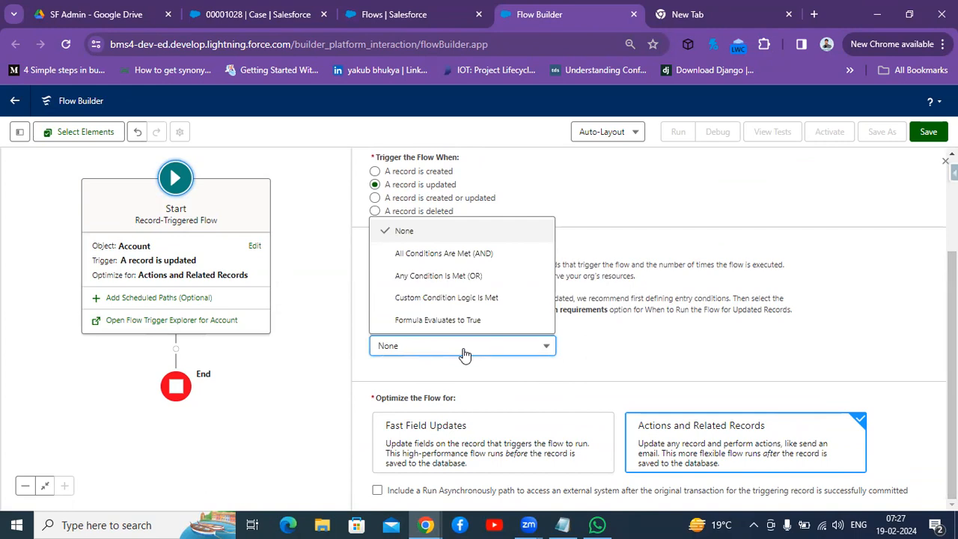
pyautogui.click(444, 254)
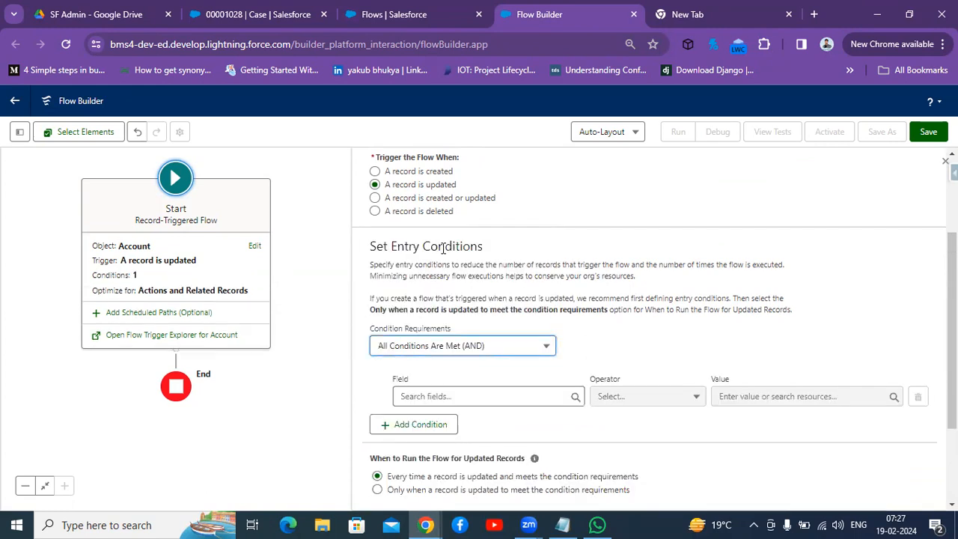
# Step: Add an entry condition where the Account Phone field Is Changed with the value True
pyautogui.click(459, 397)
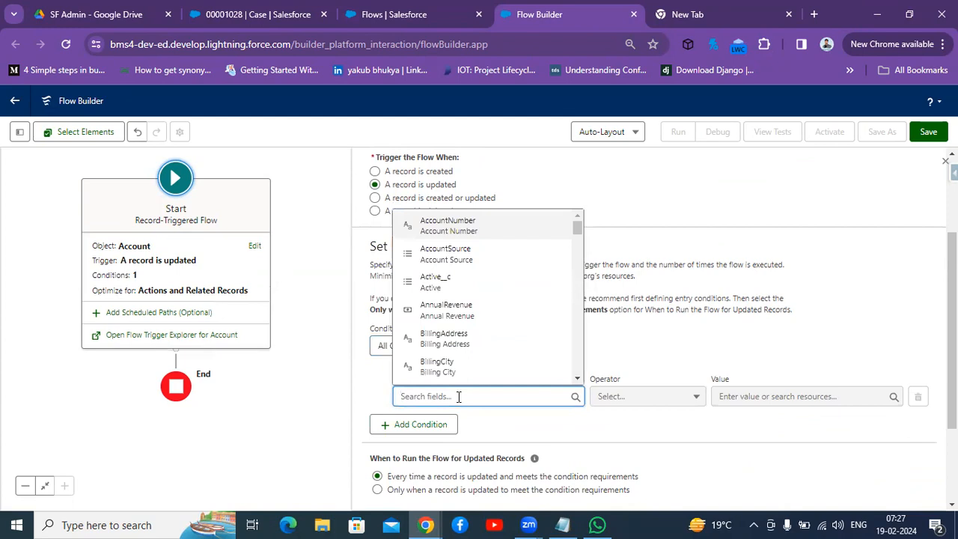
pyautogui.write('phone')
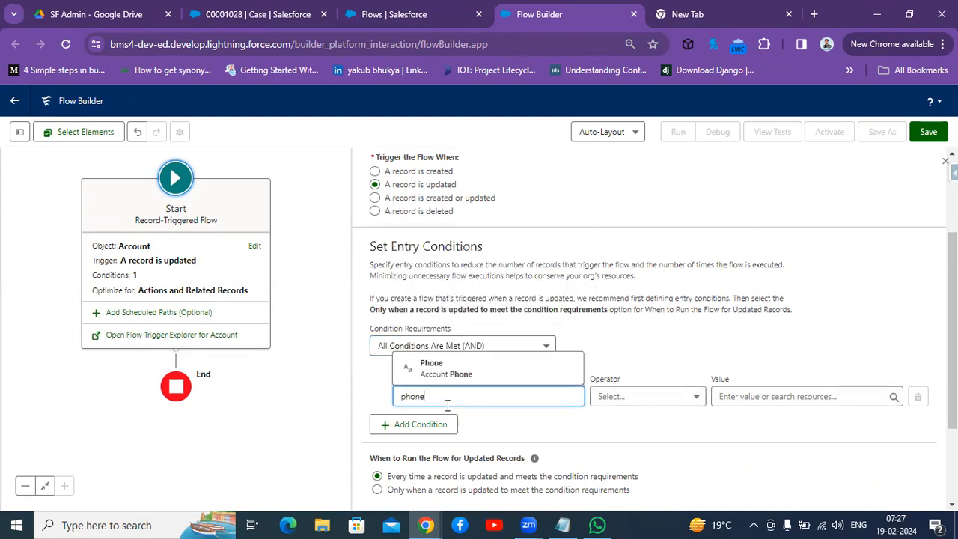
pyautogui.click(447, 372)
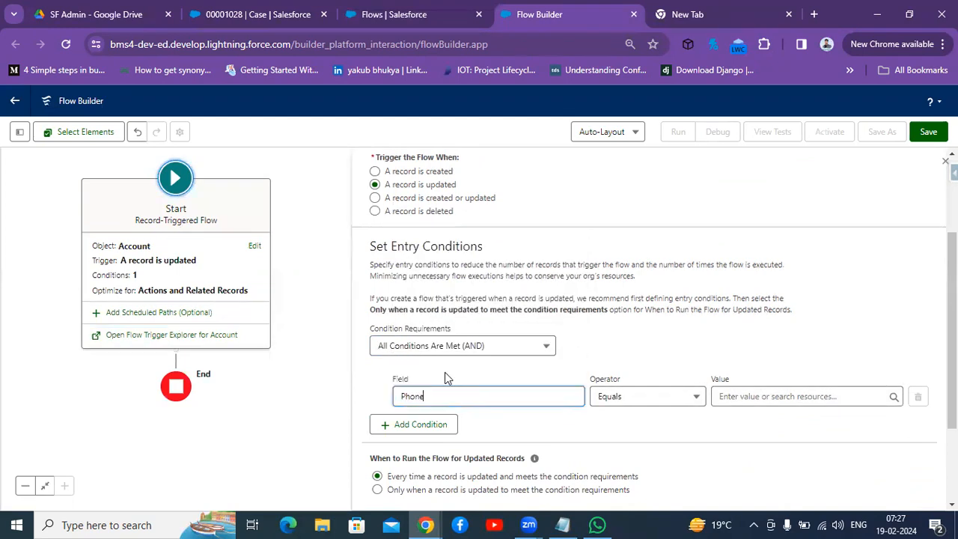
pyautogui.click(668, 399)
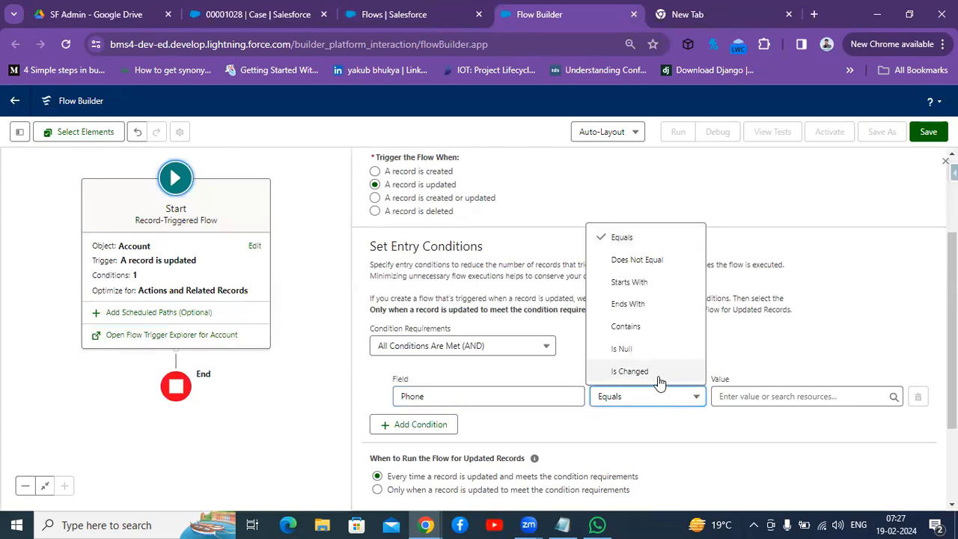
pyautogui.click(660, 376)
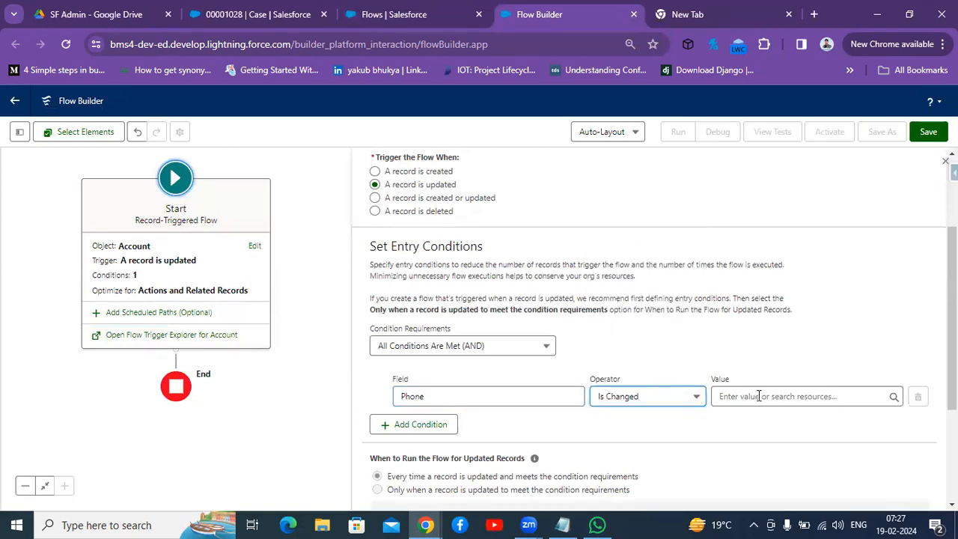
pyautogui.click(789, 397)
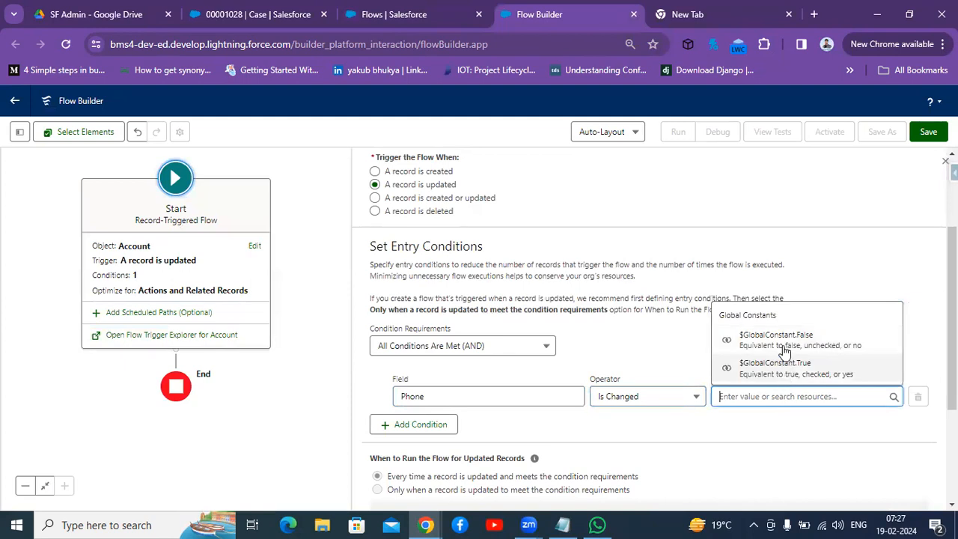
pyautogui.click(785, 366)
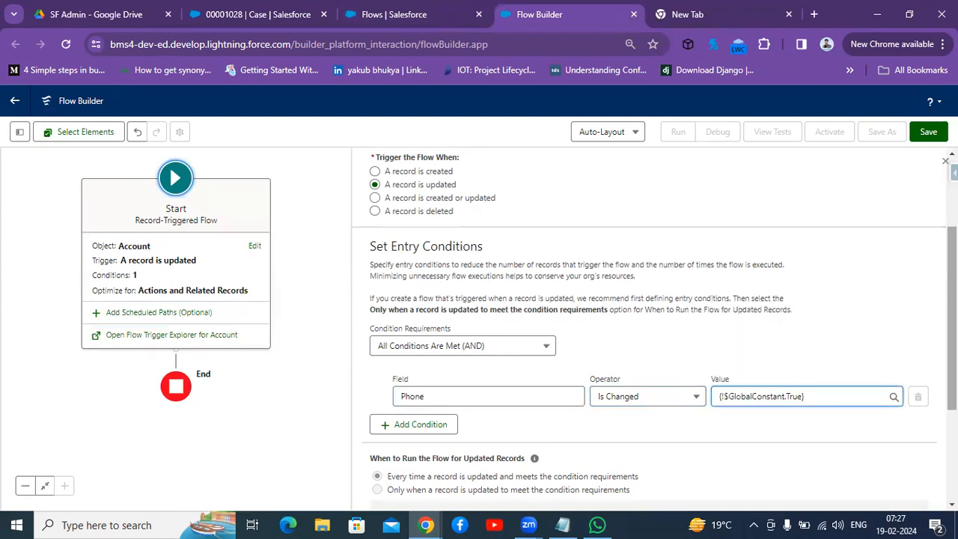
# Step: Try to set the flow to run only when a record is updated to meet the conditions, then close the Start panel
pyautogui.moveTo(952, 325); pyautogui.dragTo(952, 411)
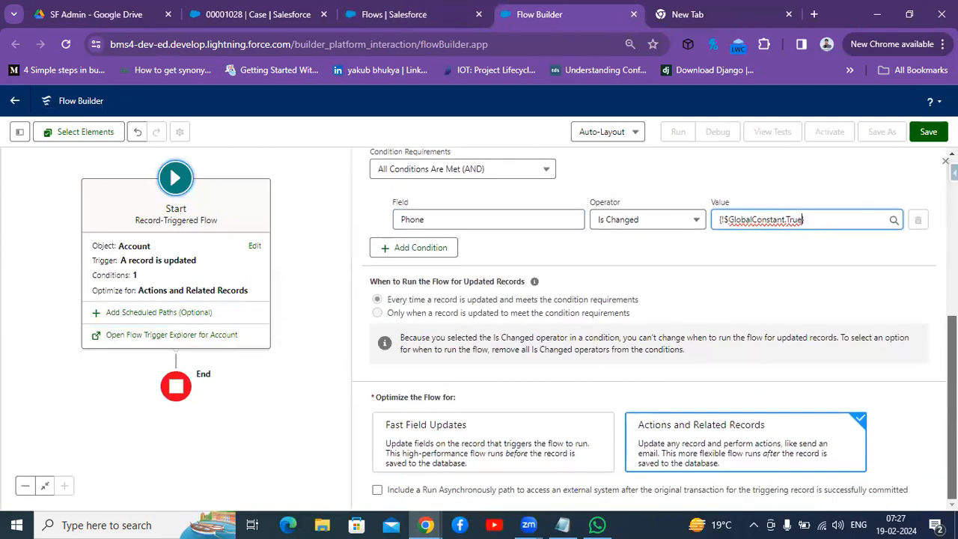
pyautogui.click(379, 315)
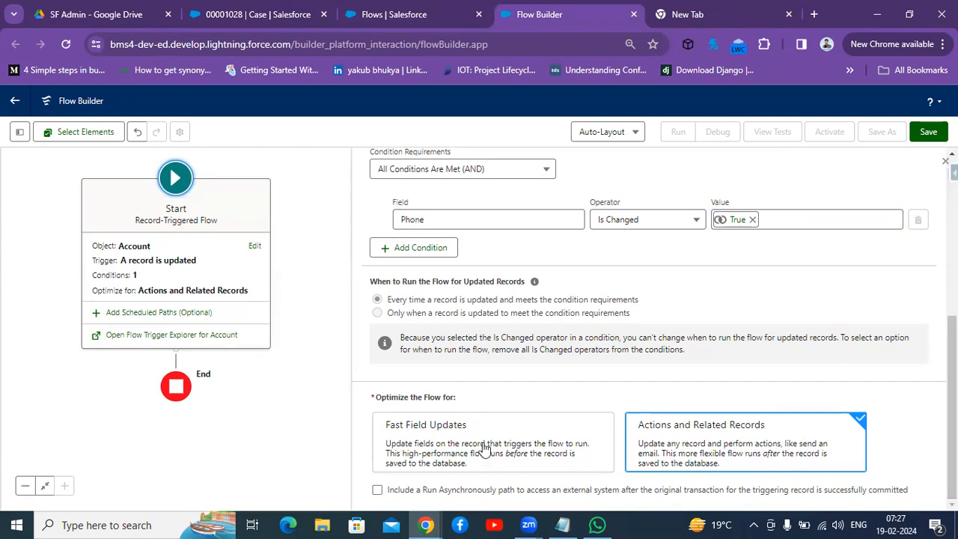
pyautogui.click(205, 431)
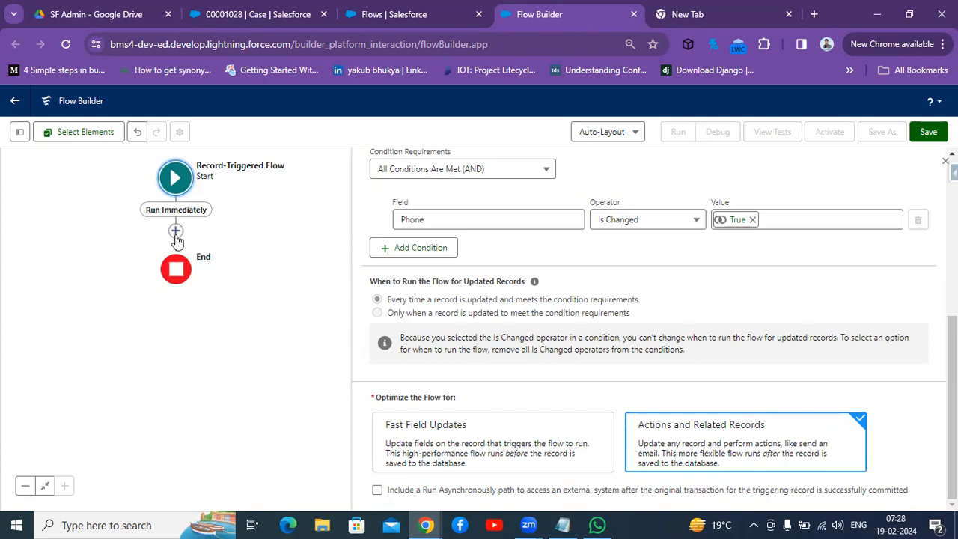
# Step: Add a Get Records element after the Start element and label it Update Contacts
pyautogui.click(176, 232)
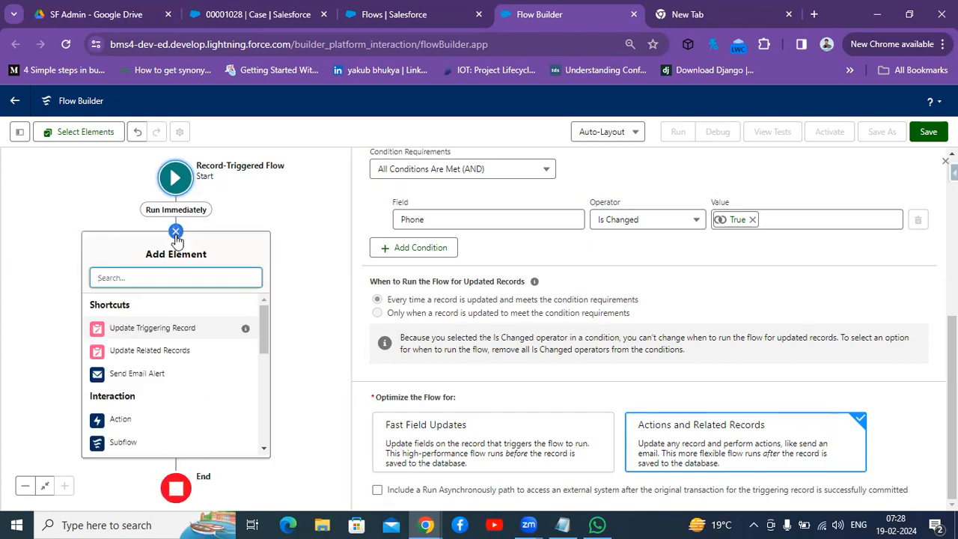
pyautogui.write('get')
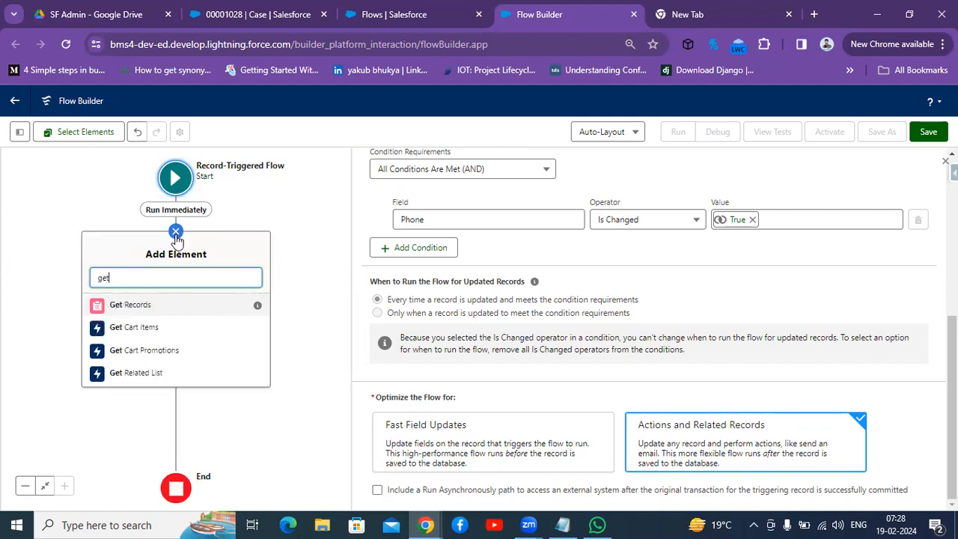
pyautogui.click(131, 305)
pyautogui.click(543, 214)
pyautogui.write('Get')
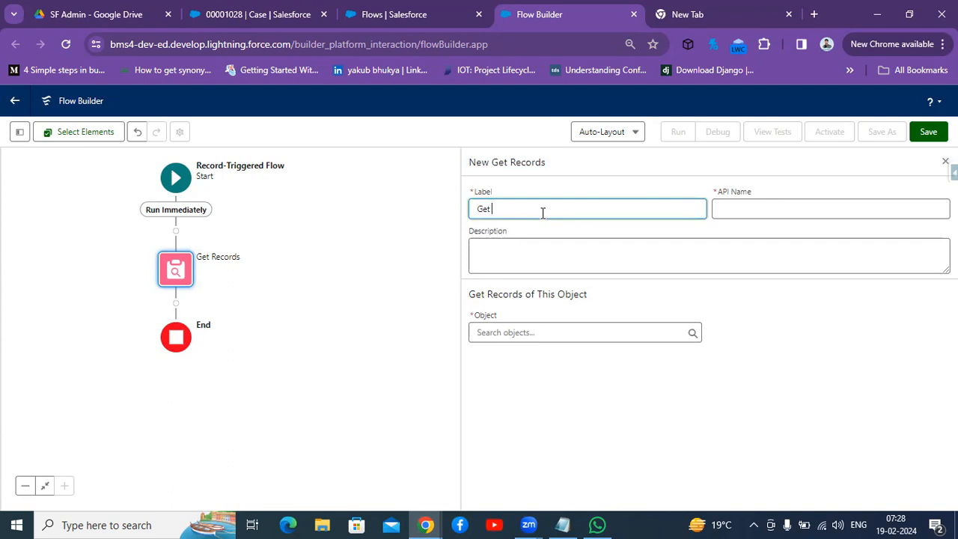
pyautogui.write(' Contacts related to account')
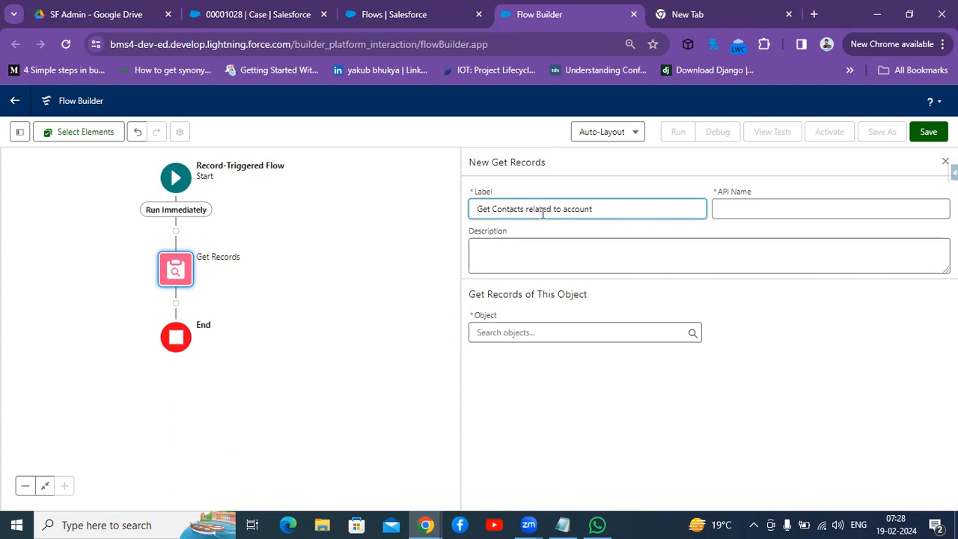
pyautogui.press('BackSpace')
pyautogui.press('BackSpace')
pyautogui.press('BackSpace')
pyautogui.press('BackSpace')
pyautogui.press('BackSpace')
pyautogui.press('BackSpace')
pyautogui.press('BackSpace')
pyautogui.press('BackSpace')
pyautogui.press('BackSpace')
pyautogui.press('BackSpace')
pyautogui.press('BackSpace')
pyautogui.press('BackSpace')
pyautogui.press('BackSpace')
pyautogui.press('BackSpace')
pyautogui.press('BackSpace')
pyautogui.press('BackSpace')
pyautogui.press('BackSpace')
pyautogui.press('BackSpace')
pyautogui.press('BackSpace')
pyautogui.press('BackSpace')
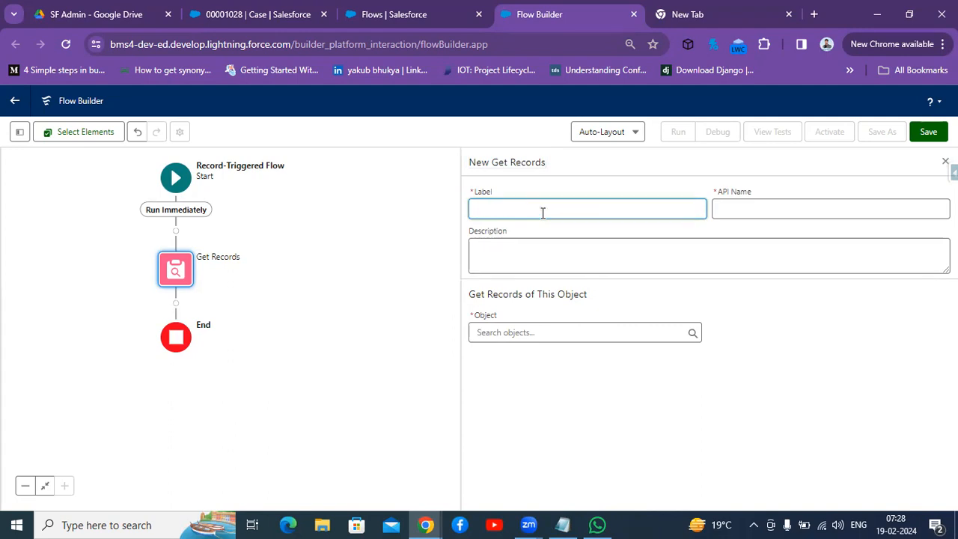
pyautogui.write('Update Contacts')
pyautogui.click(743, 210)
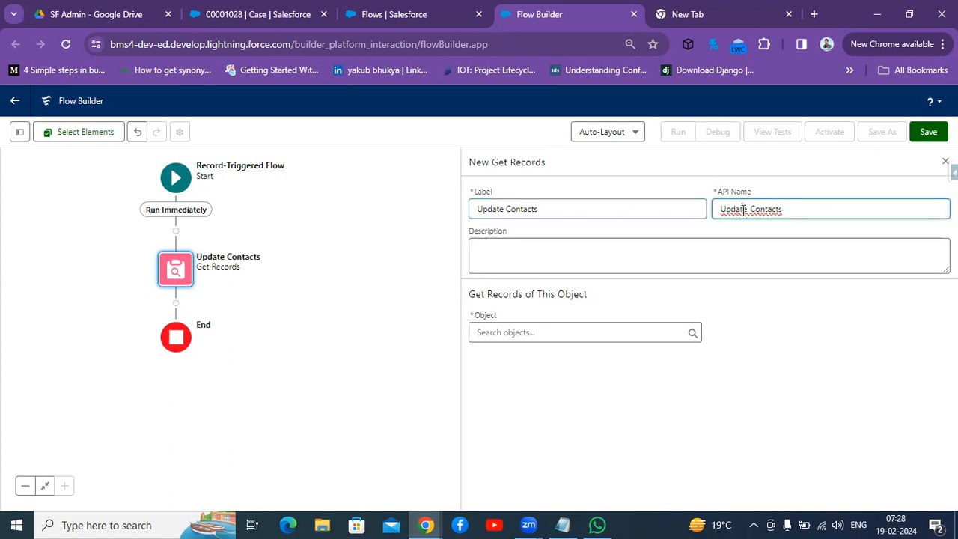
# Step: Set the Get Records element's object to Contact
pyautogui.click(531, 333)
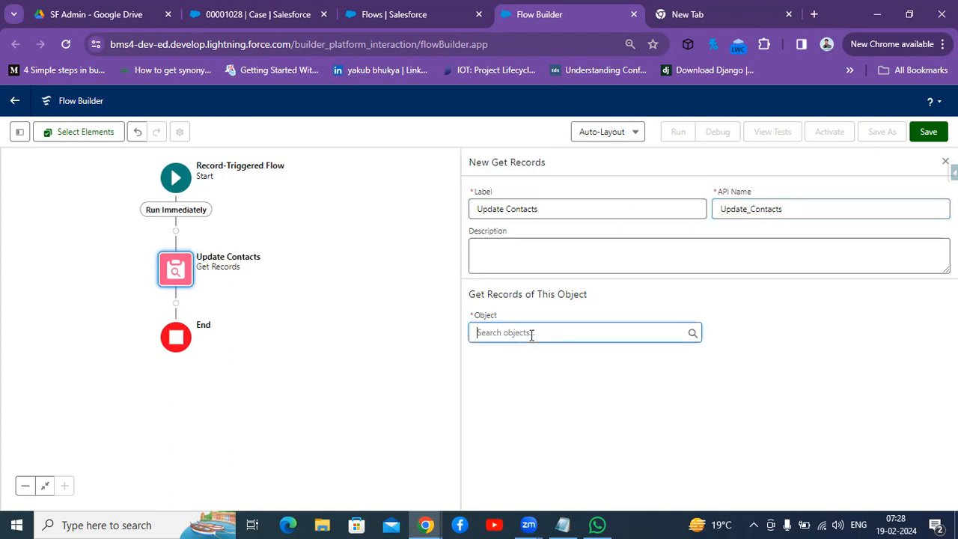
pyautogui.write('acco')
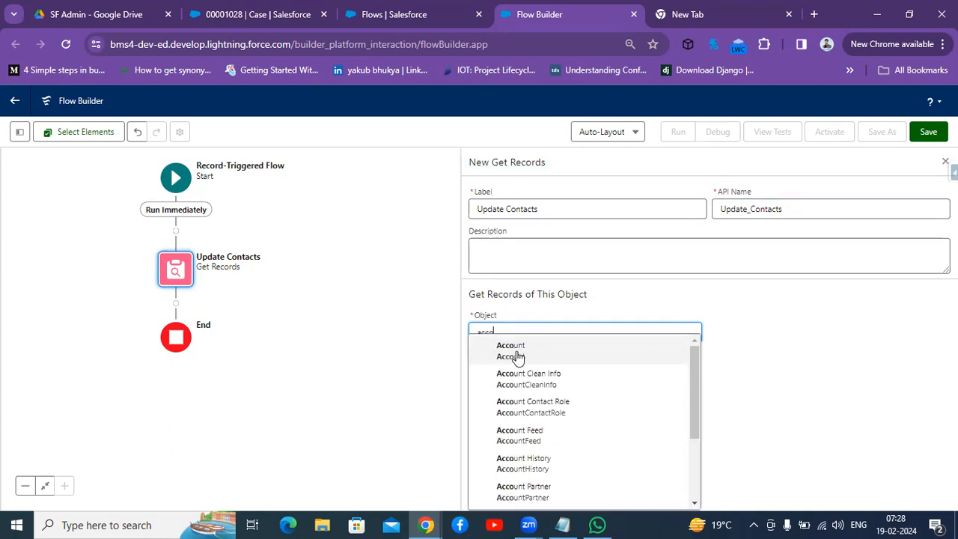
pyautogui.click(516, 353)
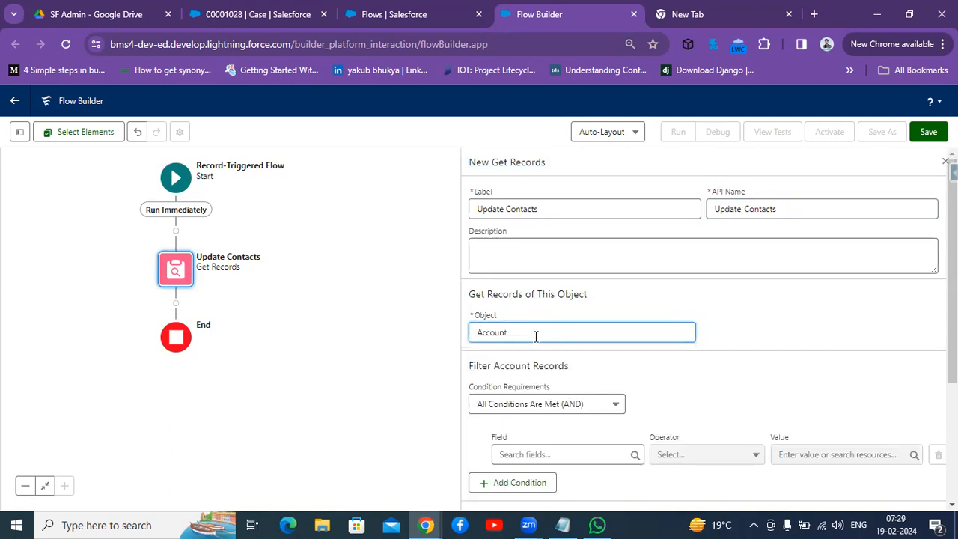
pyautogui.click(536, 334)
pyautogui.press('BackSpace')
pyautogui.press('BackSpace')
pyautogui.press('BackSpace')
pyautogui.press('BackSpace')
pyautogui.press('BackSpace')
pyautogui.press('BackSpace')
pyautogui.press('BackSpace')
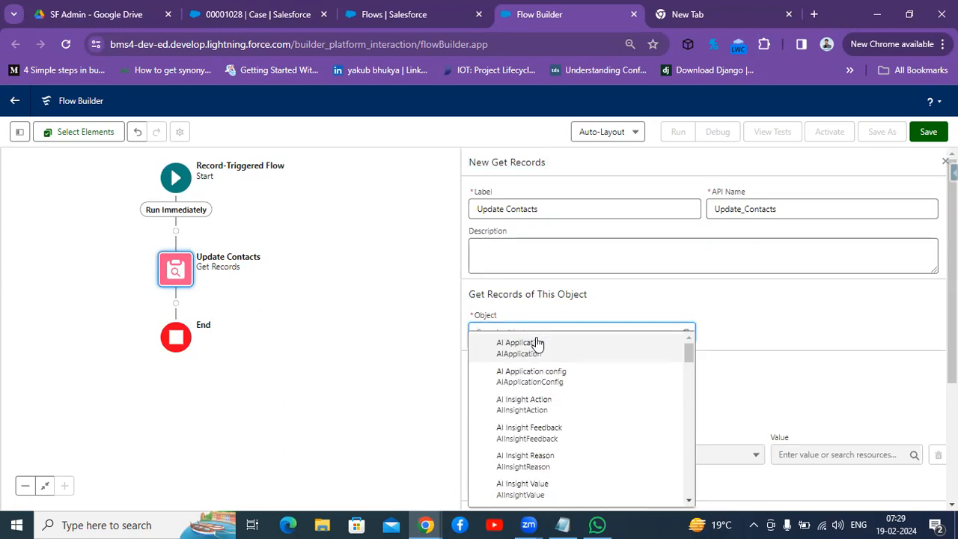
pyautogui.write('cont')
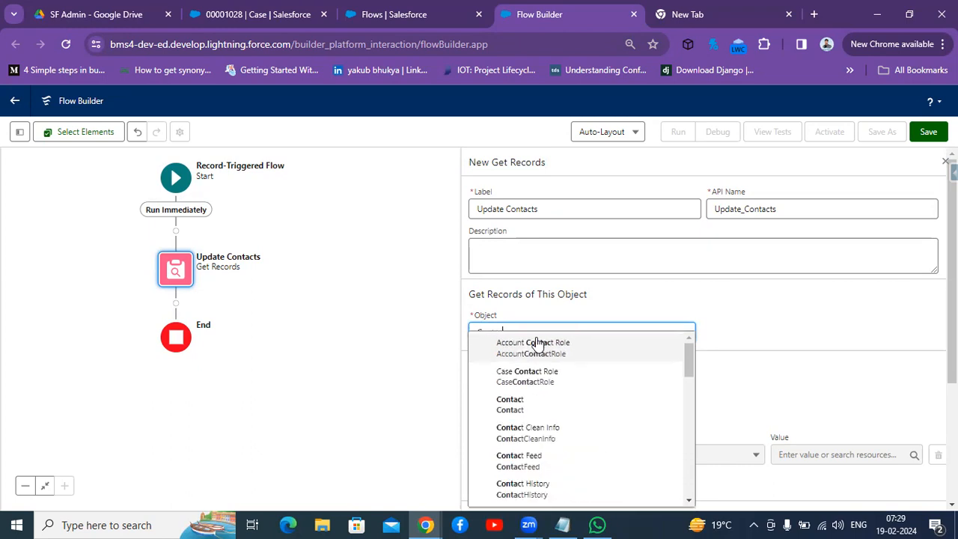
pyautogui.write('tact')
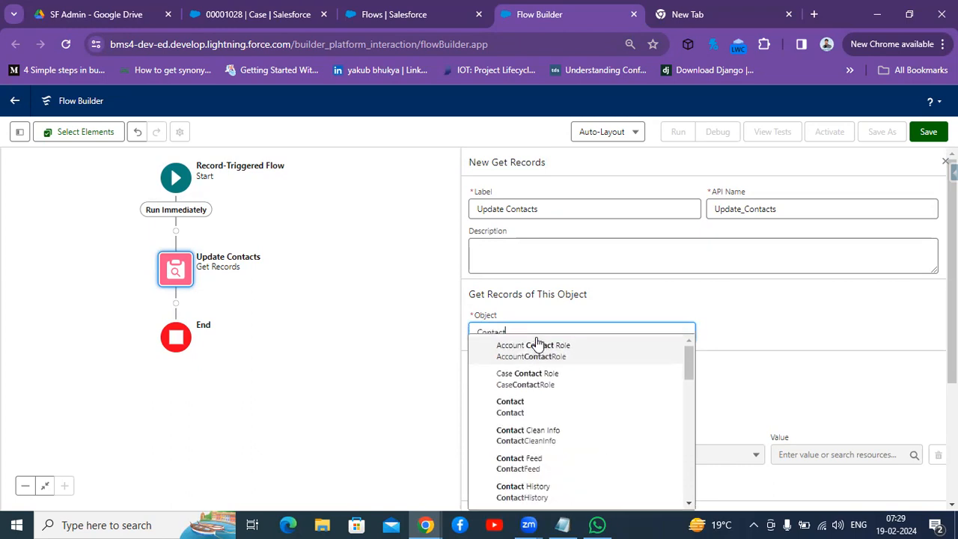
pyautogui.click(515, 409)
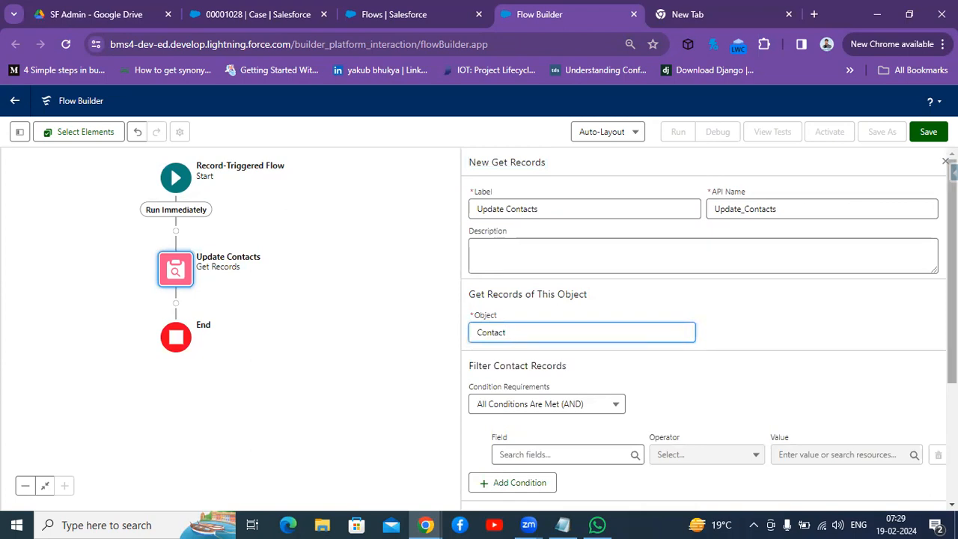
# Step: Filter contact records where AccountId Equals $Record > Account ID
pyautogui.scroll(-1, 612, 371)
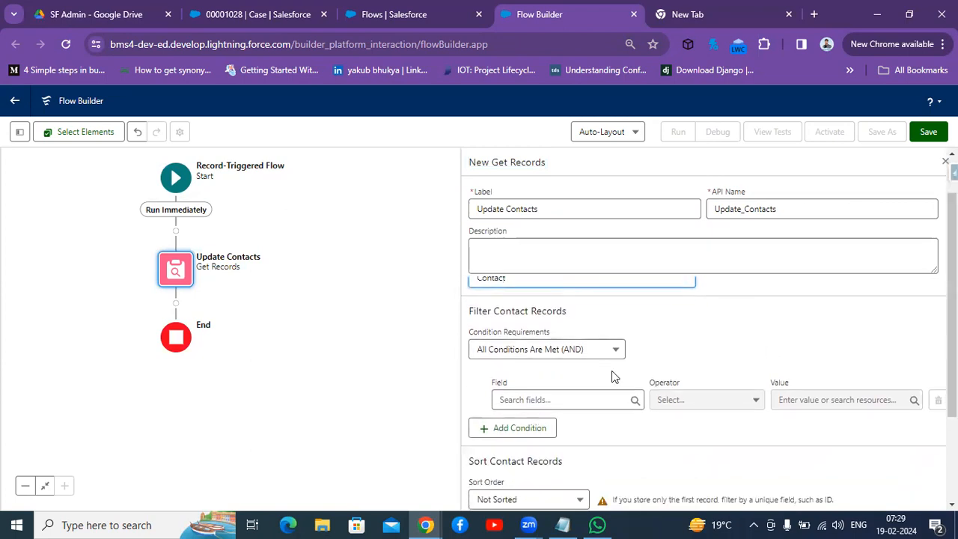
pyautogui.click(543, 398)
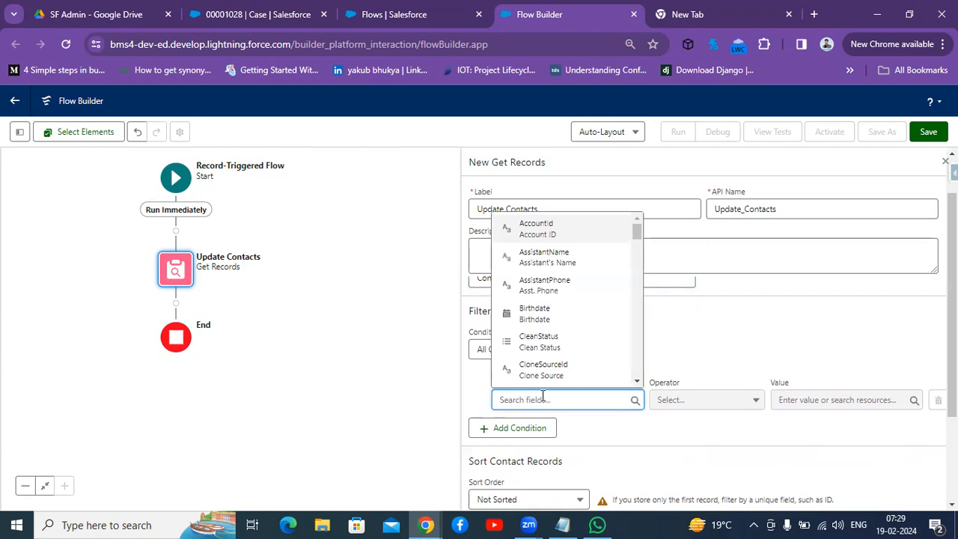
pyautogui.write('acc')
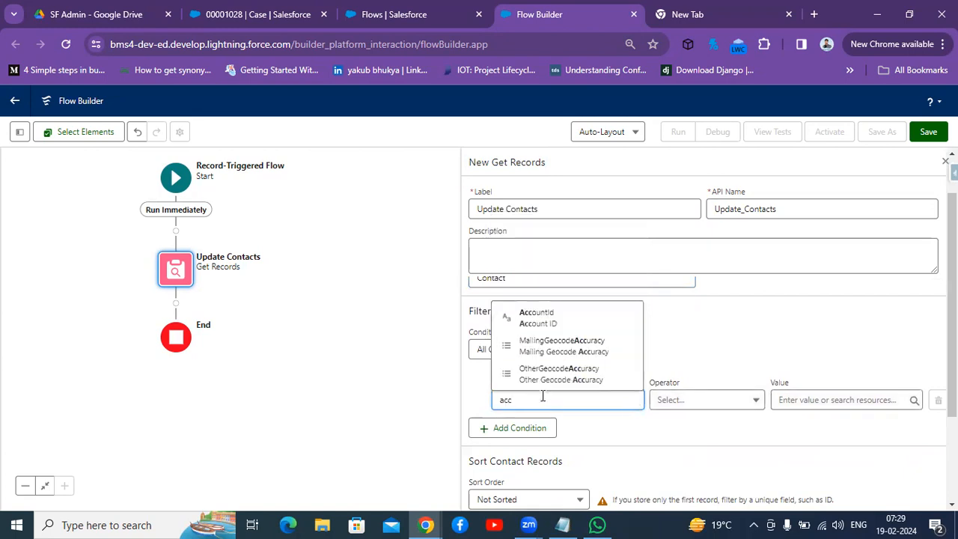
pyautogui.click(535, 318)
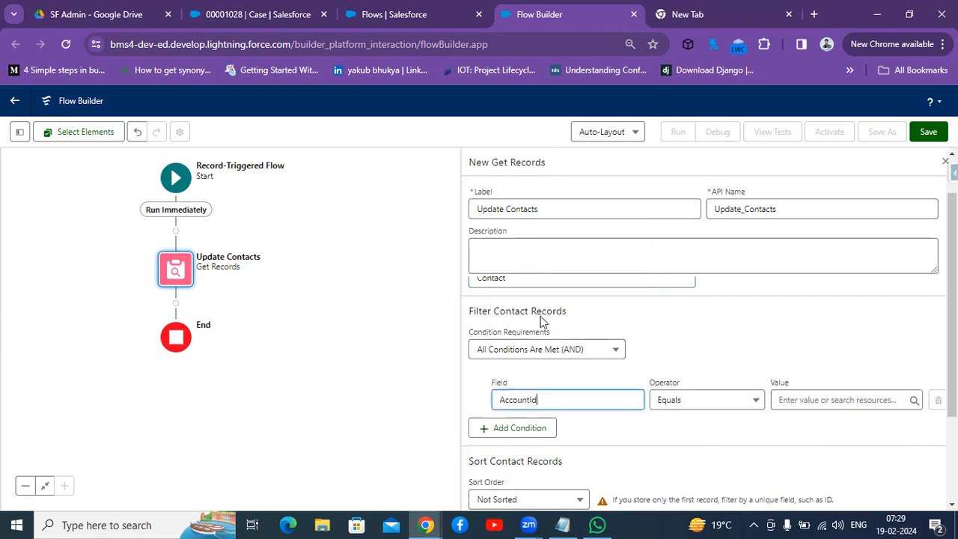
pyautogui.click(807, 403)
pyautogui.write('record')
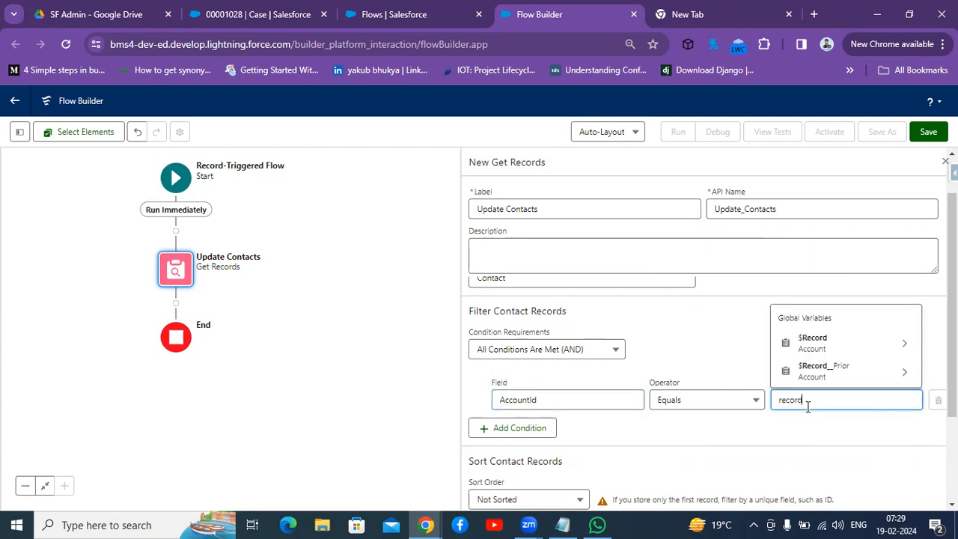
pyautogui.click(813, 342)
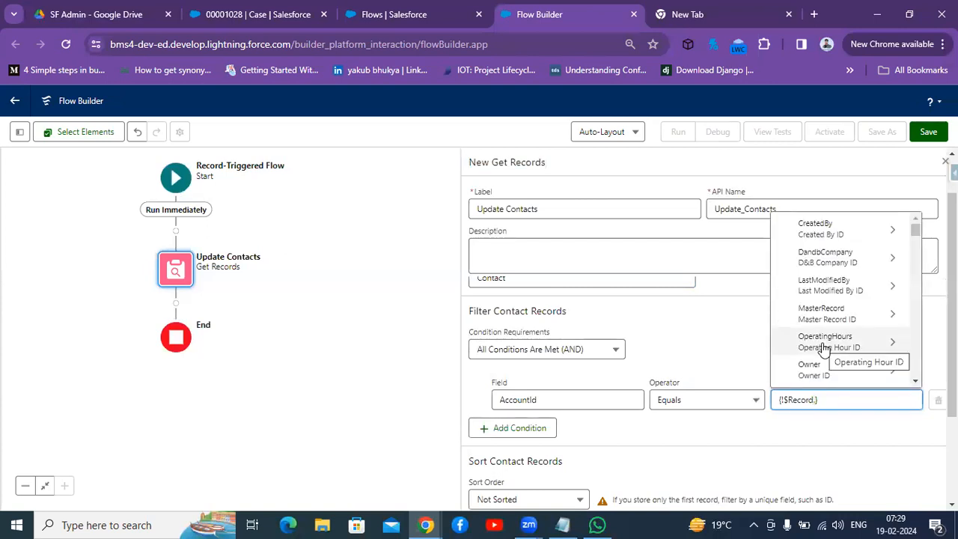
pyautogui.write('Id')
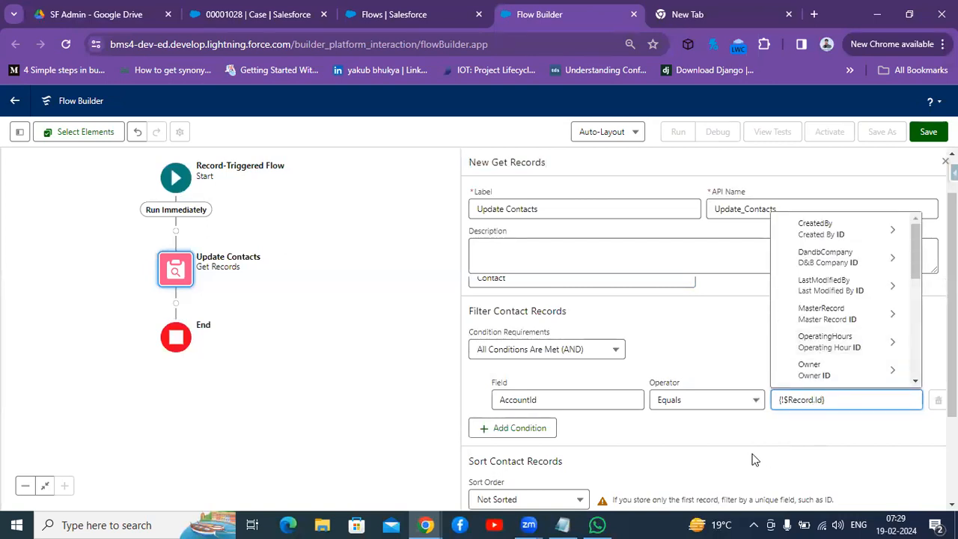
pyautogui.click(742, 437)
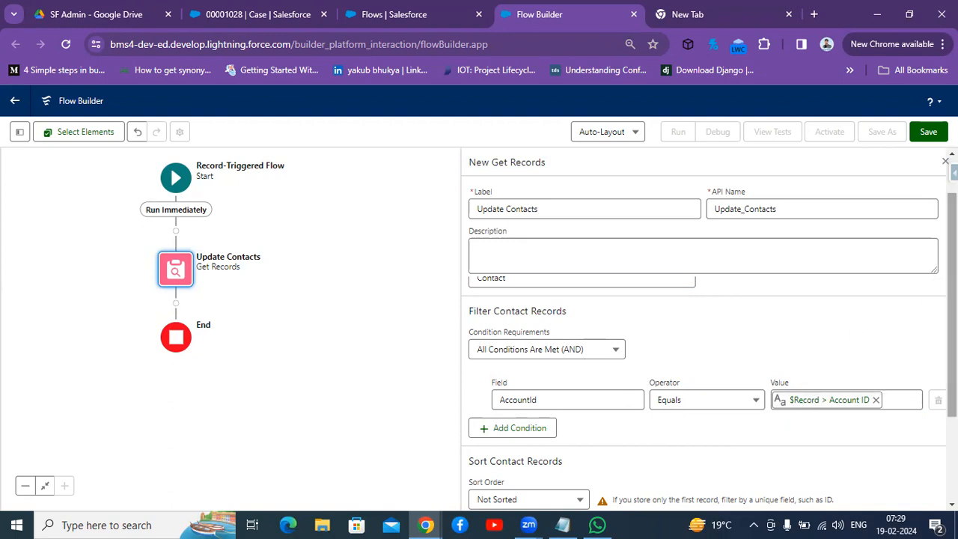
# Step: Store all records and choose fields and assign variables (advanced) for the record data
pyautogui.scroll(-3, 703, 351)
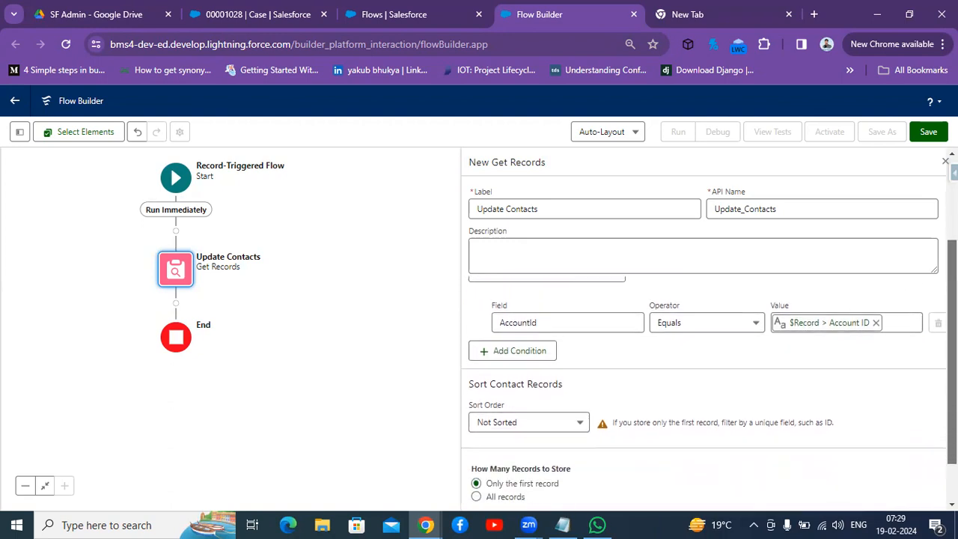
pyautogui.moveTo(952, 367)
pyautogui.mouseDown()
pyautogui.moveTo(952, 385)
pyautogui.moveTo(952, 338)
pyautogui.moveTo(952, 385)
pyautogui.mouseUp()
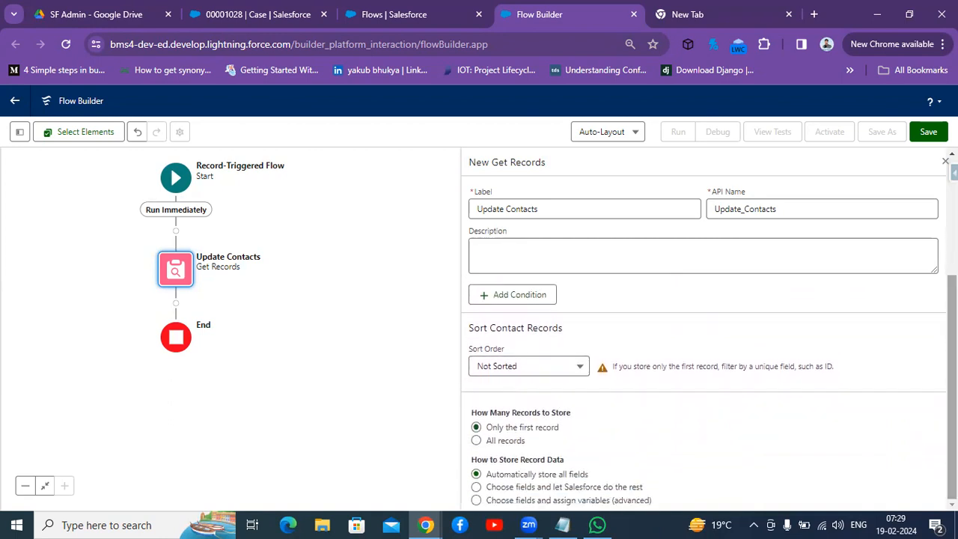
pyautogui.click(477, 441)
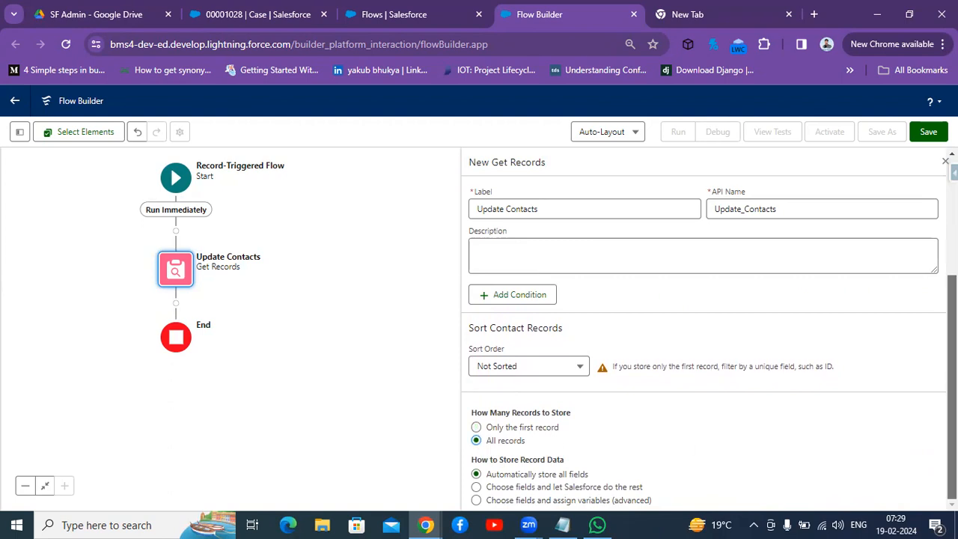
pyautogui.click(476, 500)
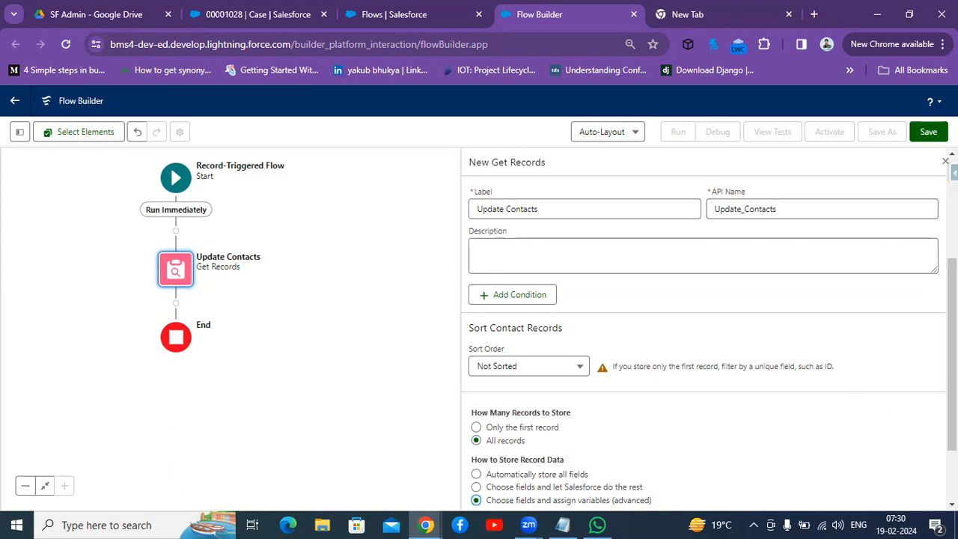
pyautogui.scroll(-3, 704, 389)
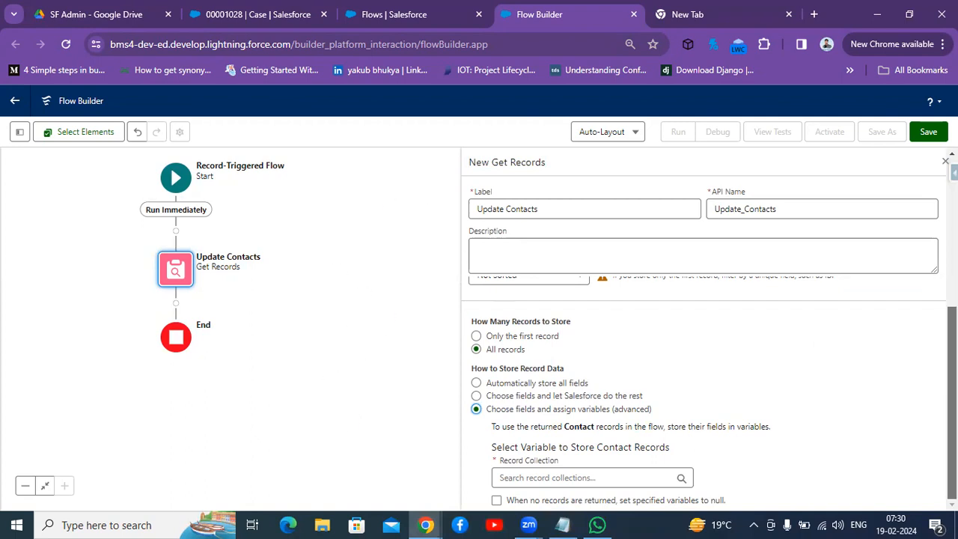
pyautogui.scroll(2, 703, 389)
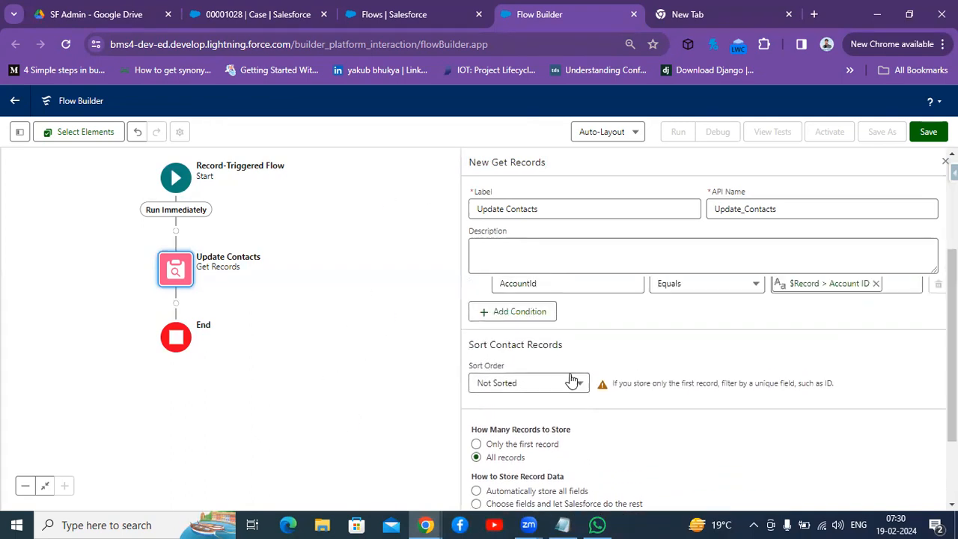
pyautogui.click(552, 384)
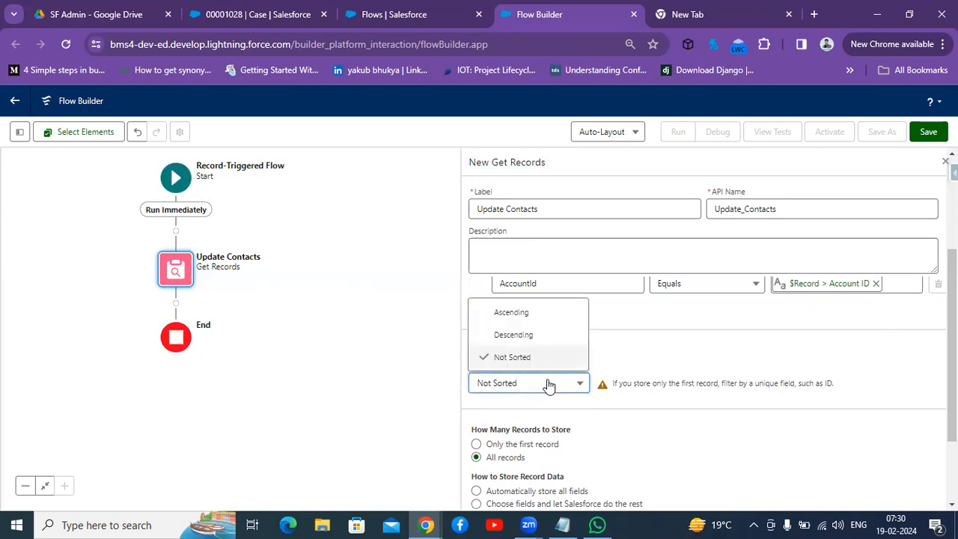
pyautogui.click(844, 380)
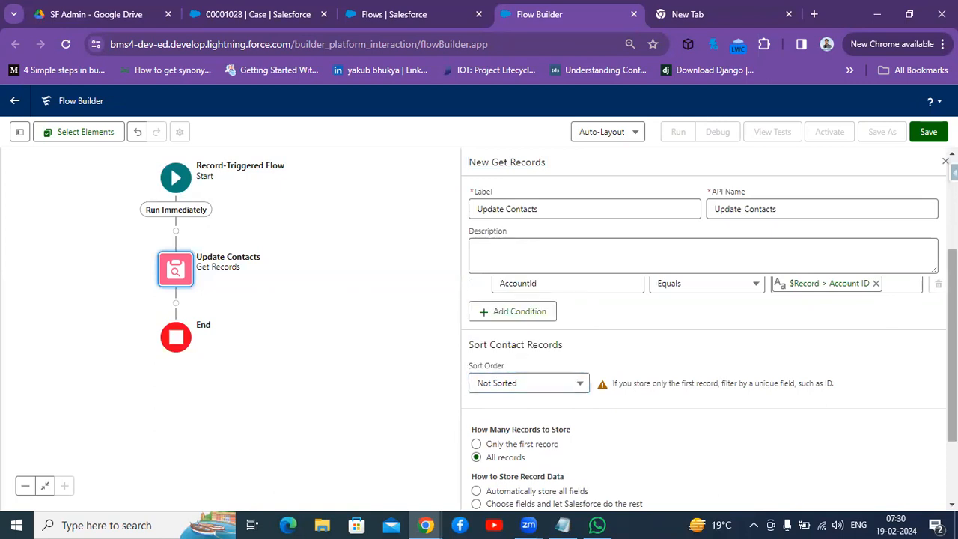
pyautogui.scroll(-2, 704, 382)
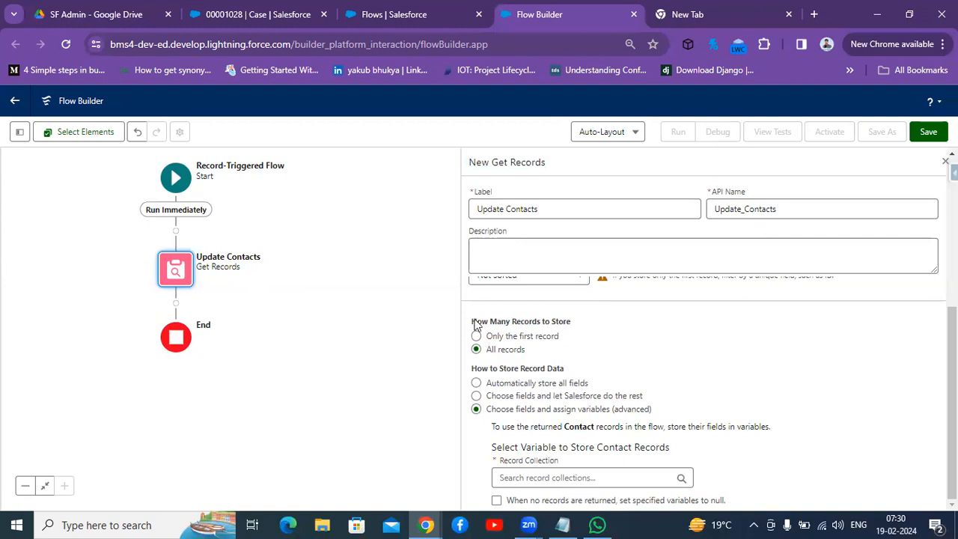
# Step: Delete the Get Records element from the flow
pyautogui.moveTo(951, 396); pyautogui.dragTo(951, 254)
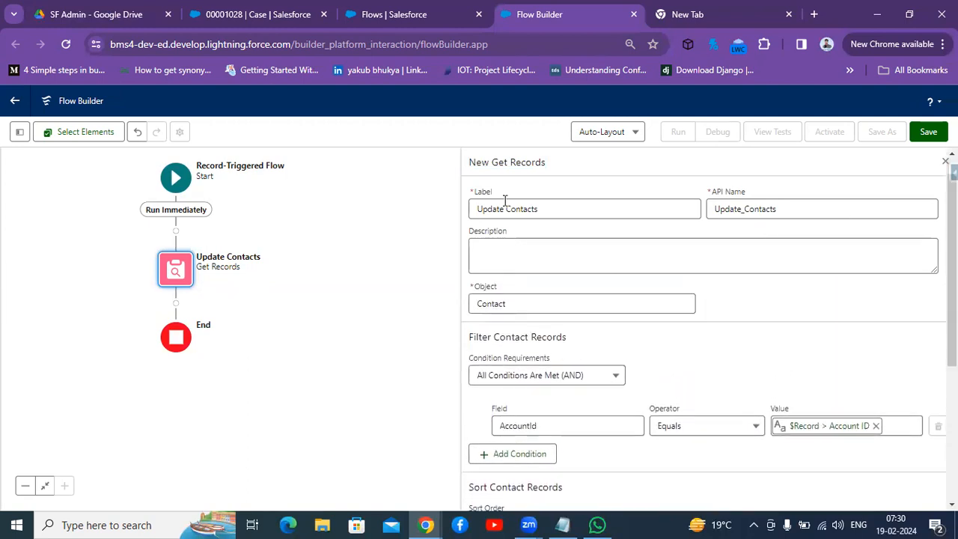
pyautogui.click(170, 281)
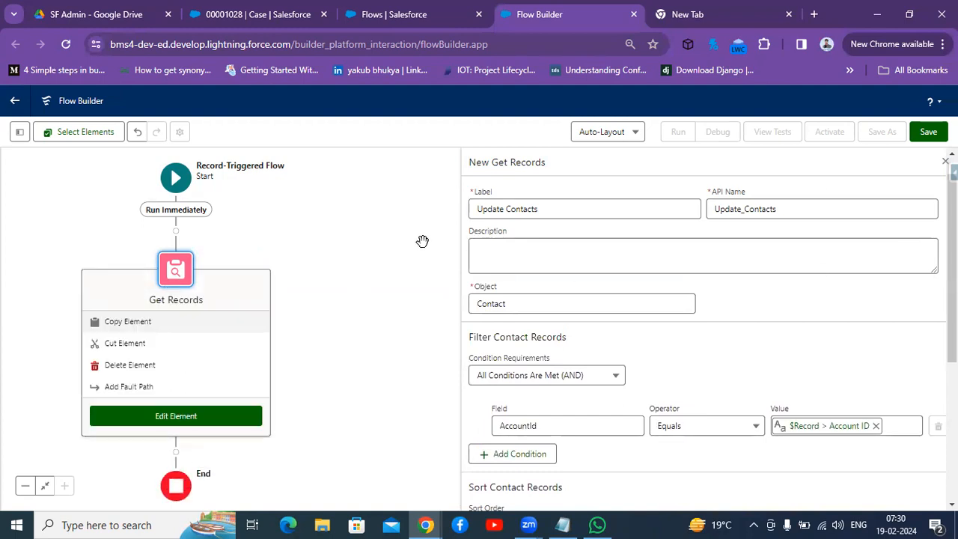
pyautogui.click(150, 366)
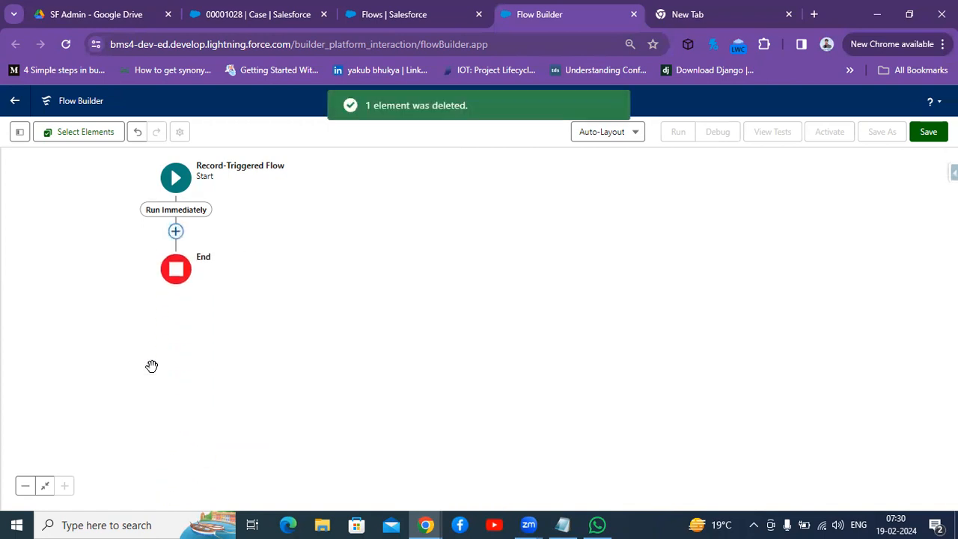
# Step: Add an Update Records element after the Start element
pyautogui.click(176, 233)
pyautogui.write('u')
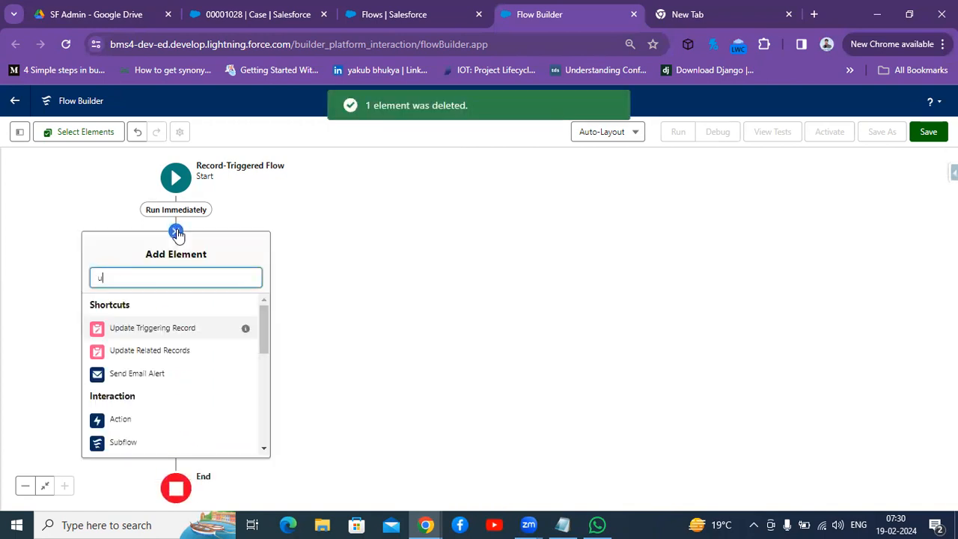
pyautogui.write('pdate')
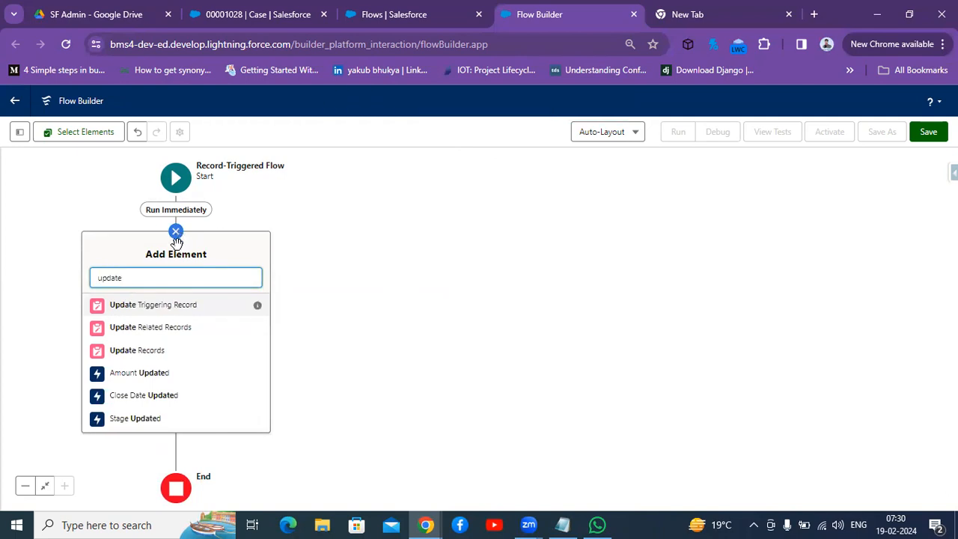
pyautogui.click(153, 355)
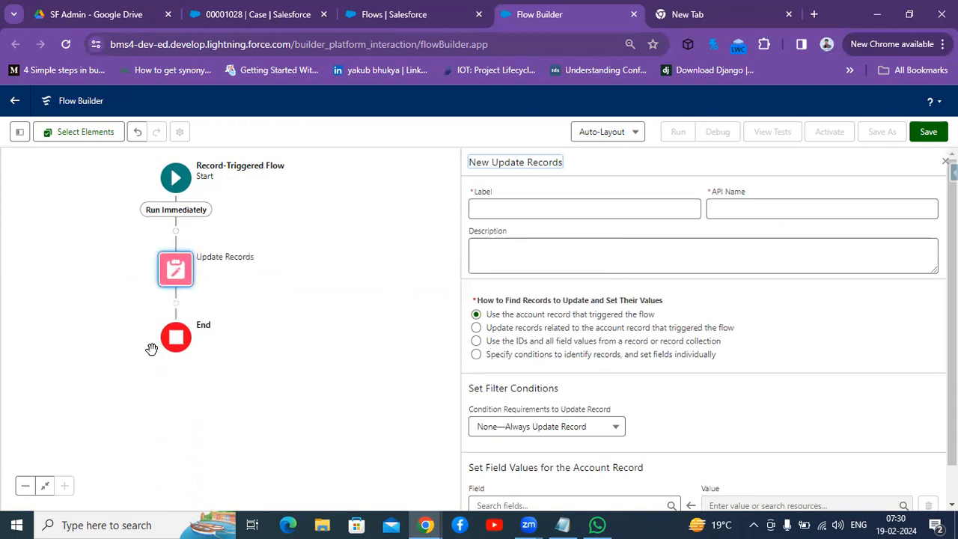
# Step: Label the Update Records element "Update contacts" with API name Update_contacts
pyautogui.click(530, 211)
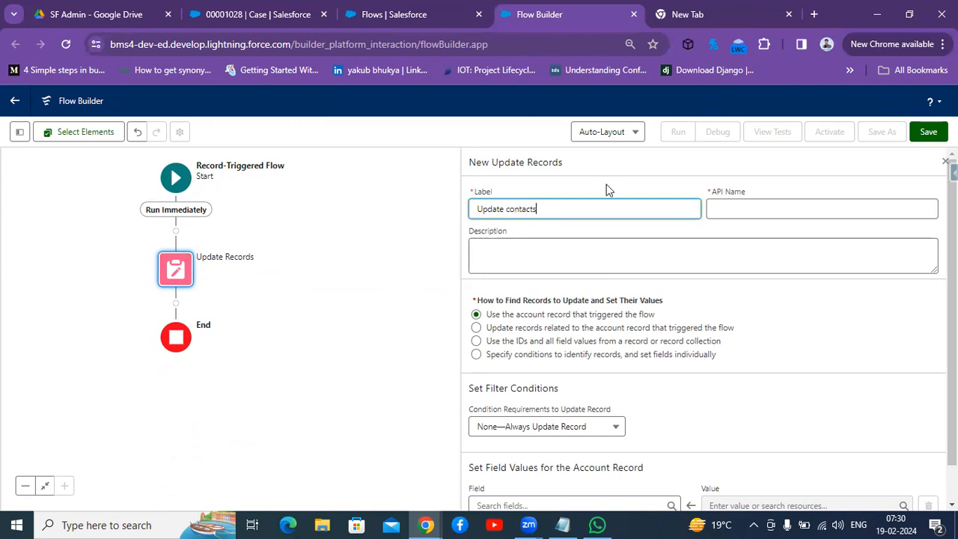
pyautogui.click(783, 209)
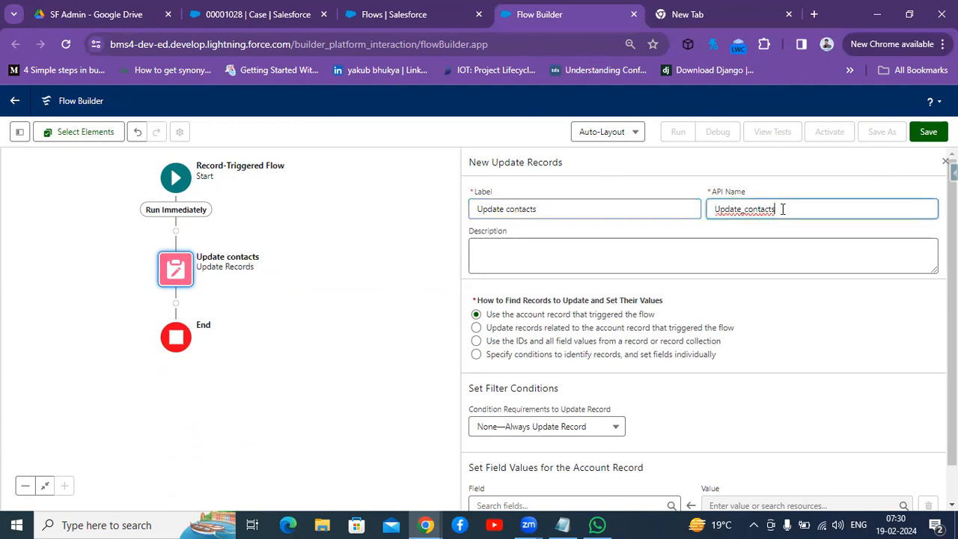
pyautogui.click(499, 263)
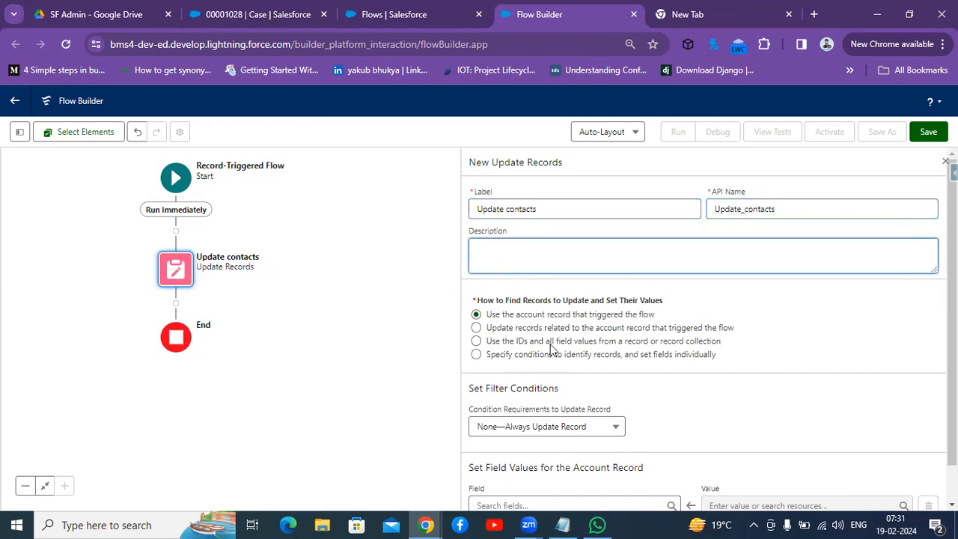
# Step: Choose to specify conditions to identify records and set fields individually, and select Contact as the object to update
pyautogui.click(476, 355)
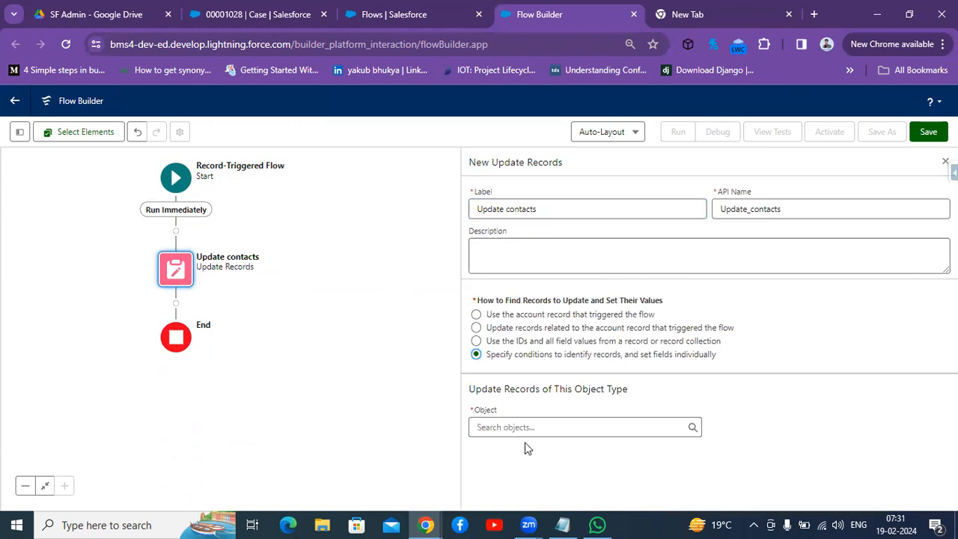
pyautogui.click(528, 427)
pyautogui.write('co')
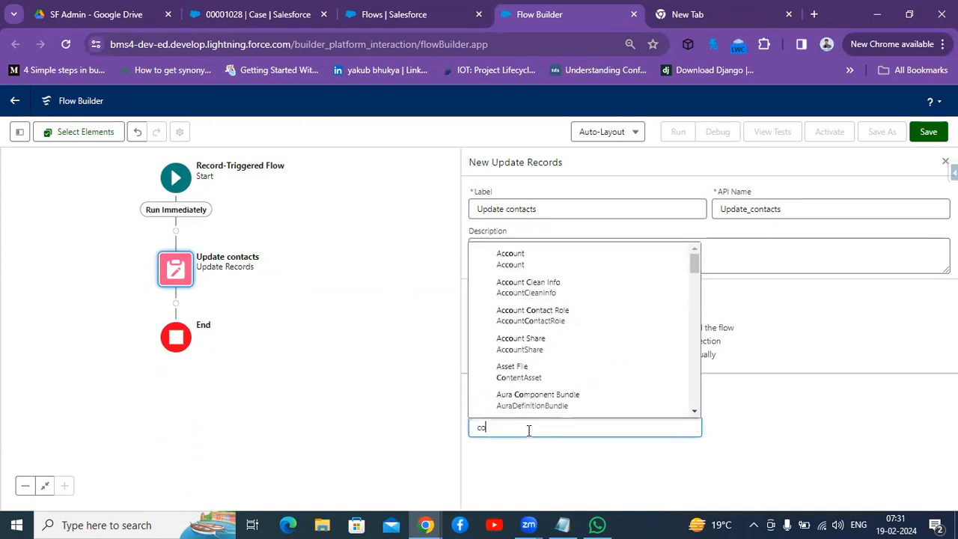
pyautogui.write('ntac')
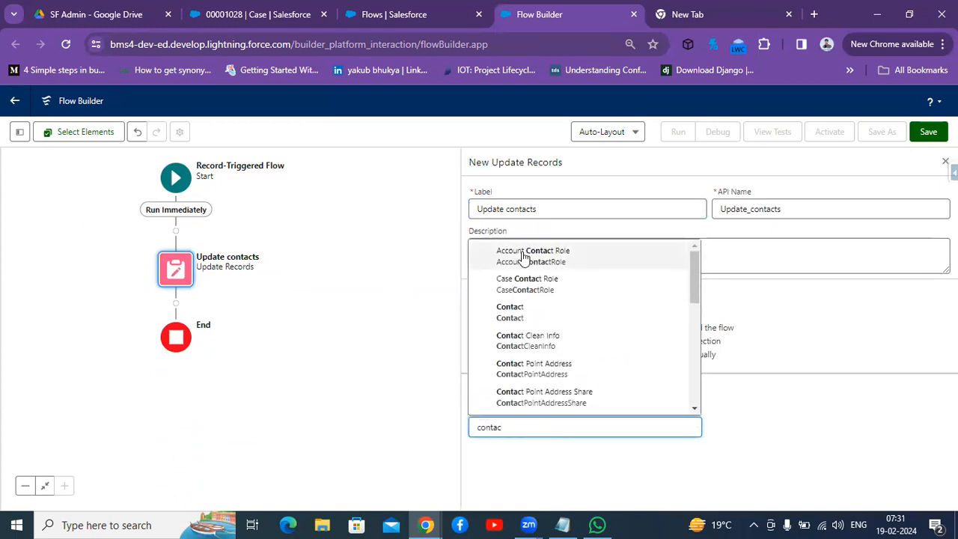
pyautogui.click(510, 312)
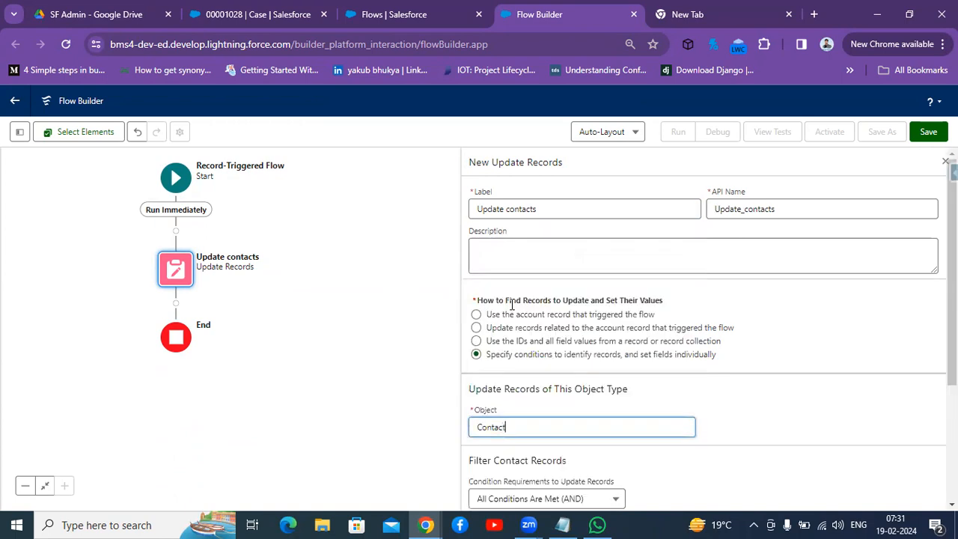
# Step: Filter Contact records where AccountId Equals $Record > Account ID
pyautogui.scroll(-3, 561, 367)
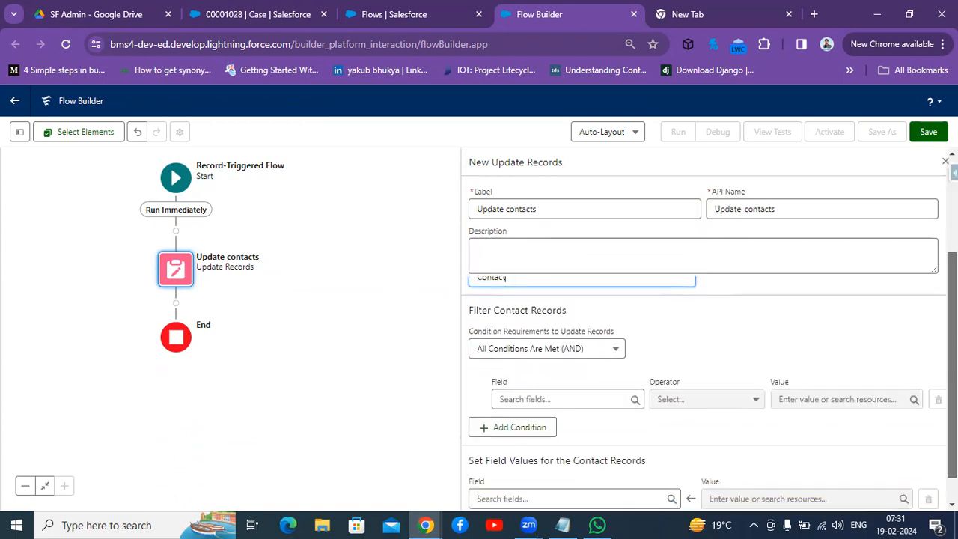
pyautogui.click(561, 364)
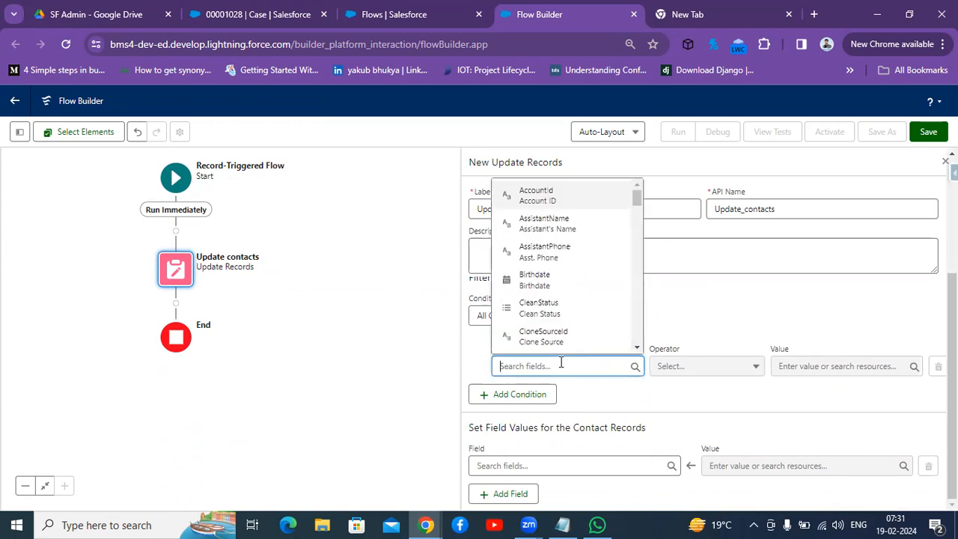
pyautogui.write('ac')
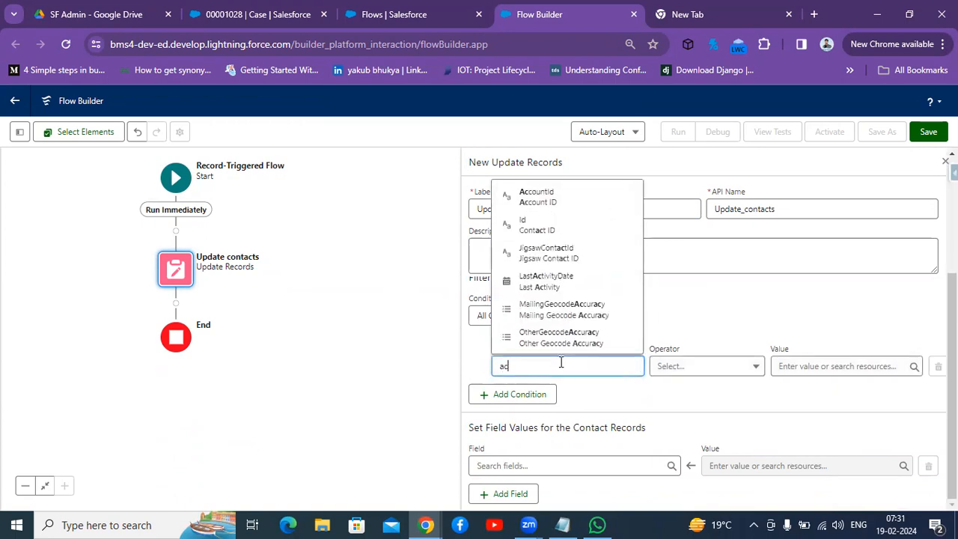
pyautogui.write('o')
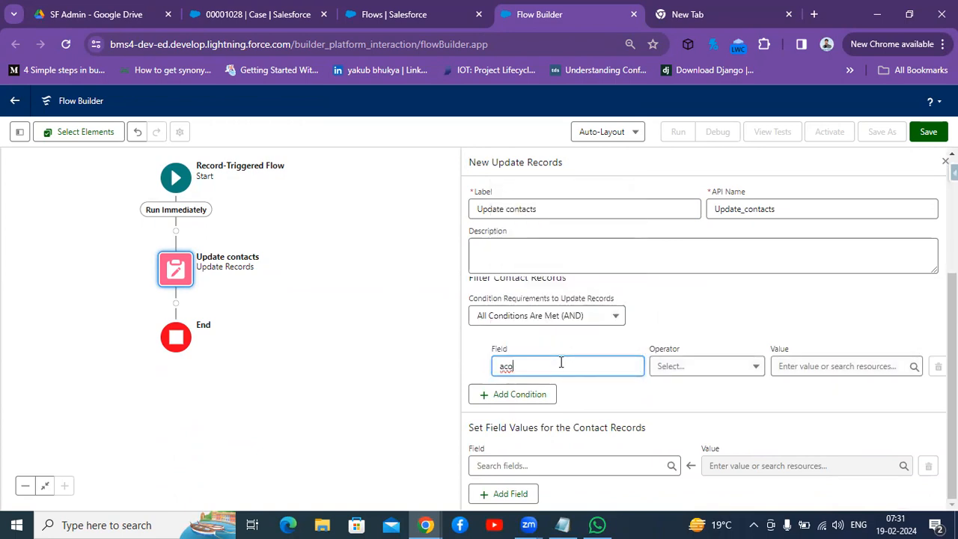
pyautogui.press('BackSpace')
pyautogui.click(536, 193)
pyautogui.click(846, 370)
pyautogui.write('record')
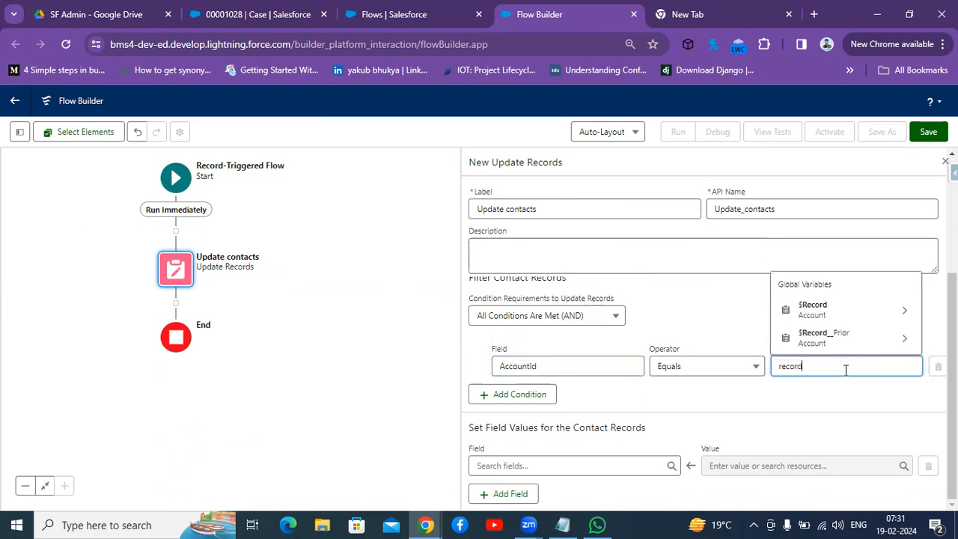
pyautogui.click(855, 310)
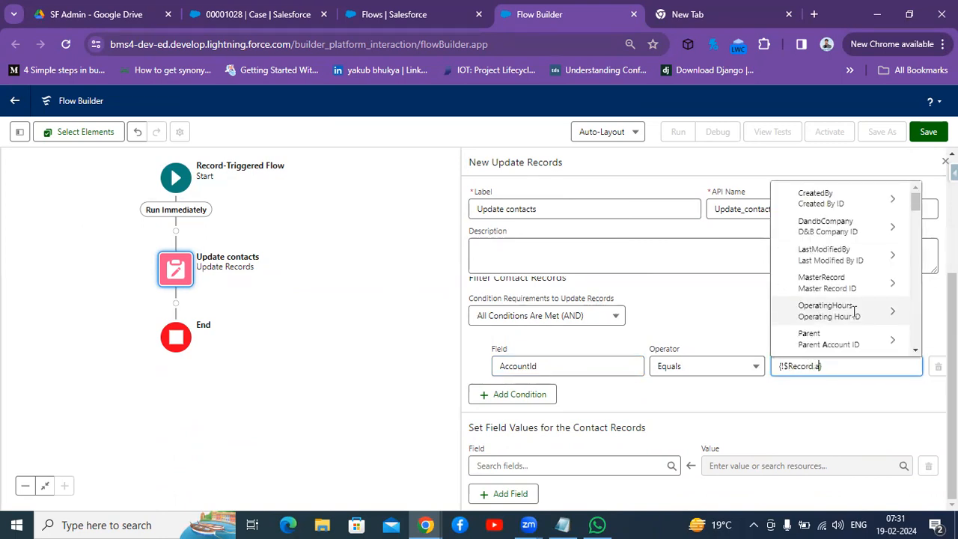
pyautogui.write('acc')
pyautogui.press('BackSpace')
pyautogui.press('BackSpace')
pyautogui.press('BackSpace')
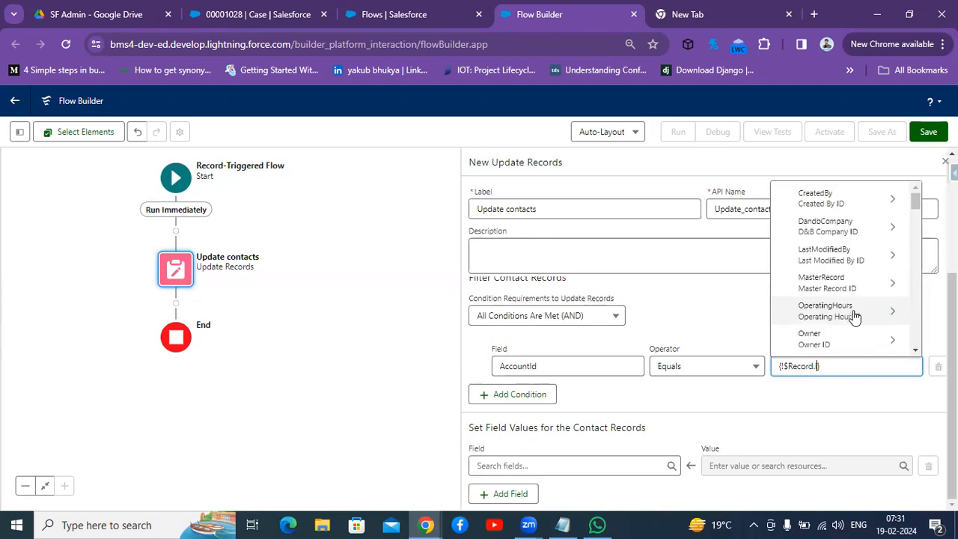
pyautogui.write('Id')
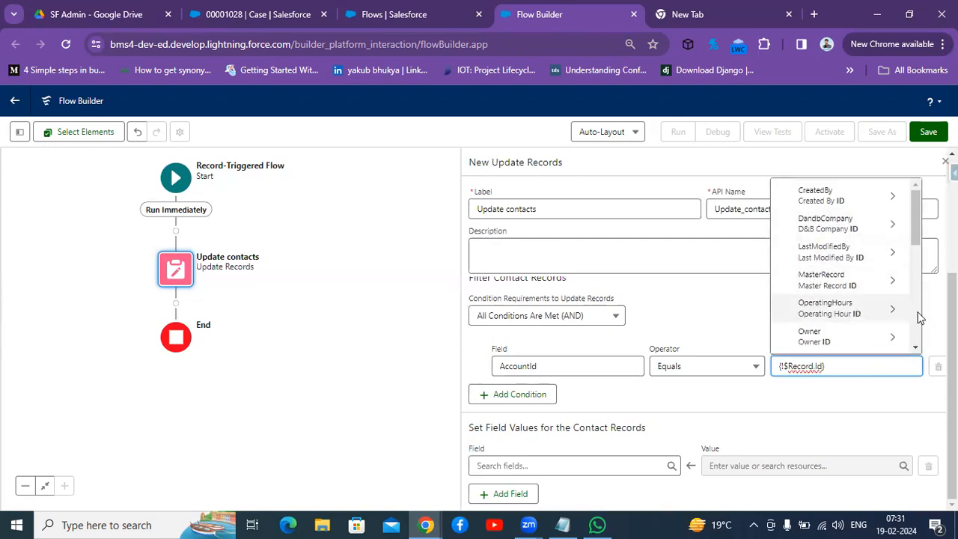
pyautogui.click(737, 393)
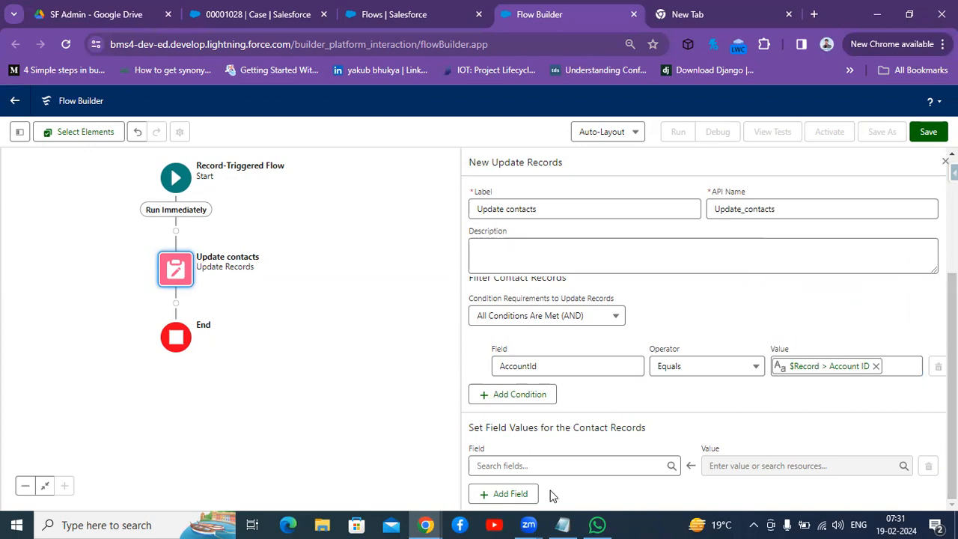
# Step: Set the contacts' MobilePhone field to $Record > Account Phone
pyautogui.click(565, 468)
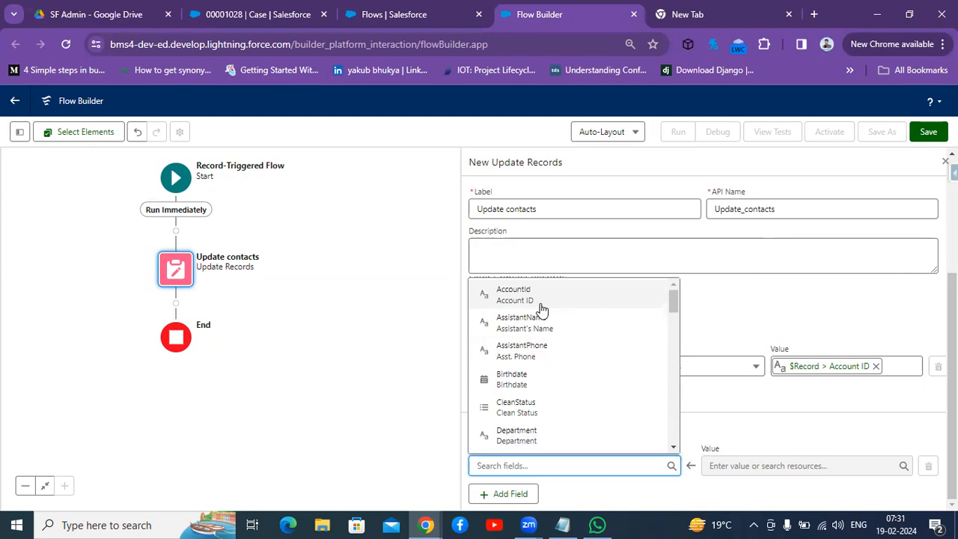
pyautogui.write('mo')
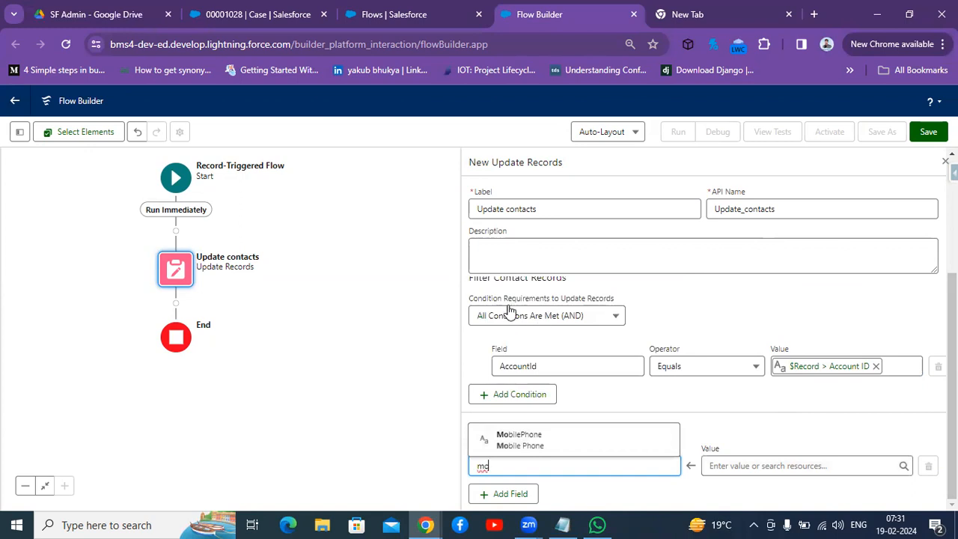
pyautogui.click(547, 449)
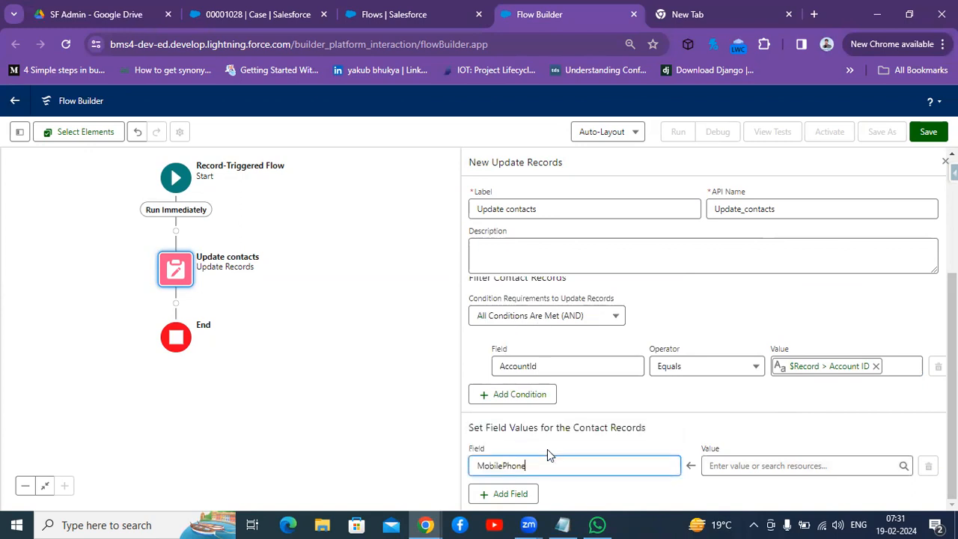
pyautogui.click(738, 469)
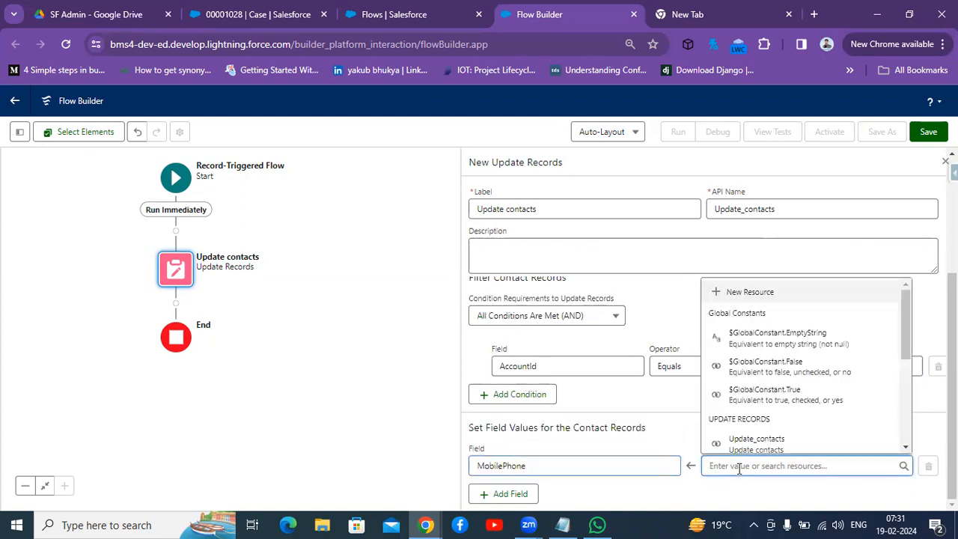
pyautogui.write('record')
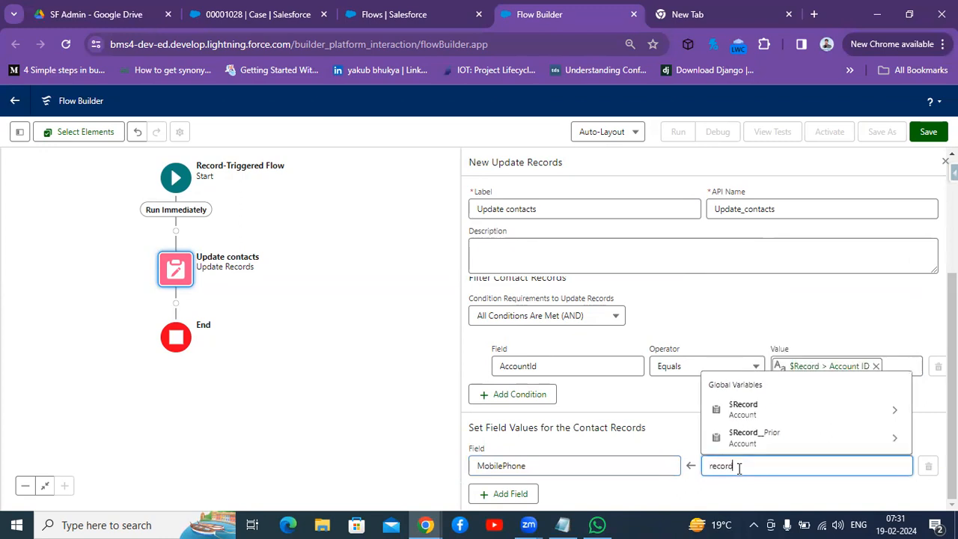
pyautogui.click(751, 408)
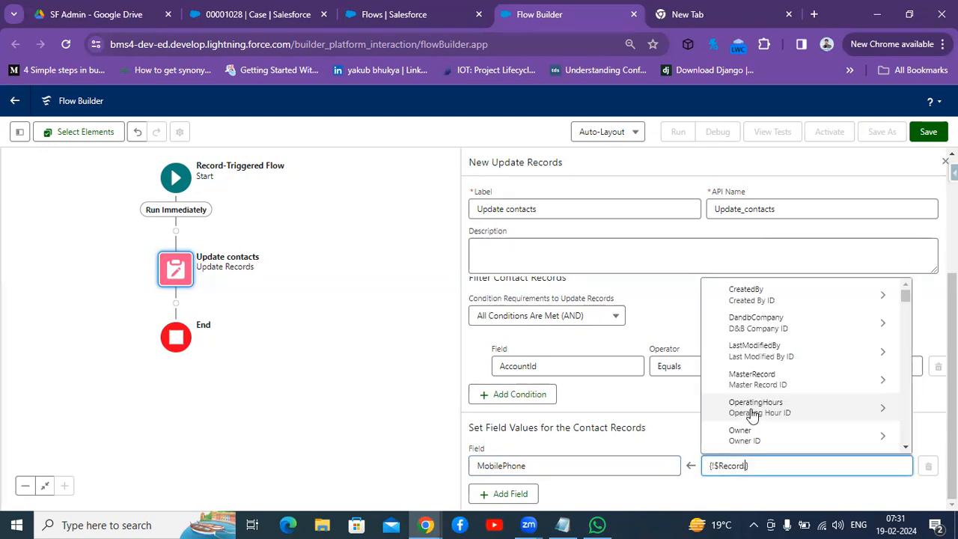
pyautogui.write('.phone')
pyautogui.click(756, 440)
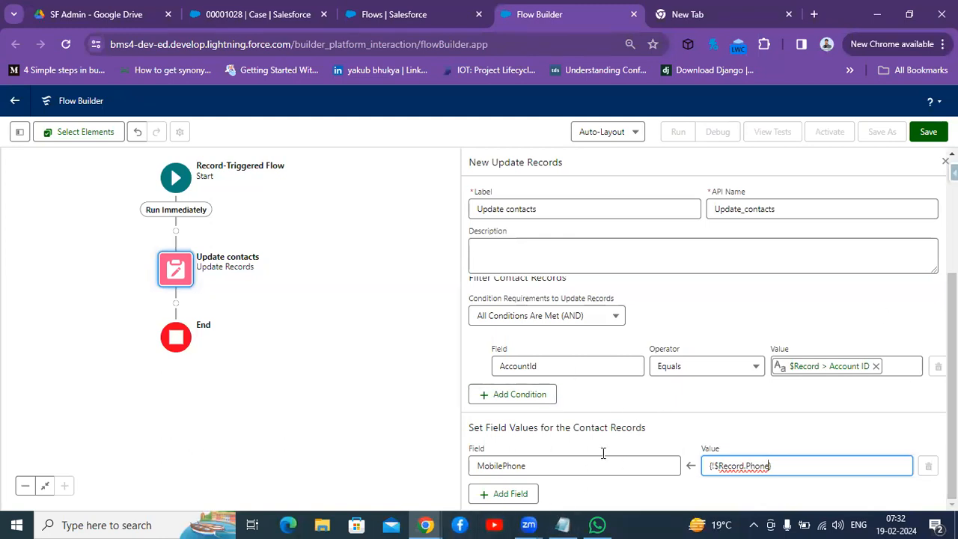
pyautogui.click(661, 487)
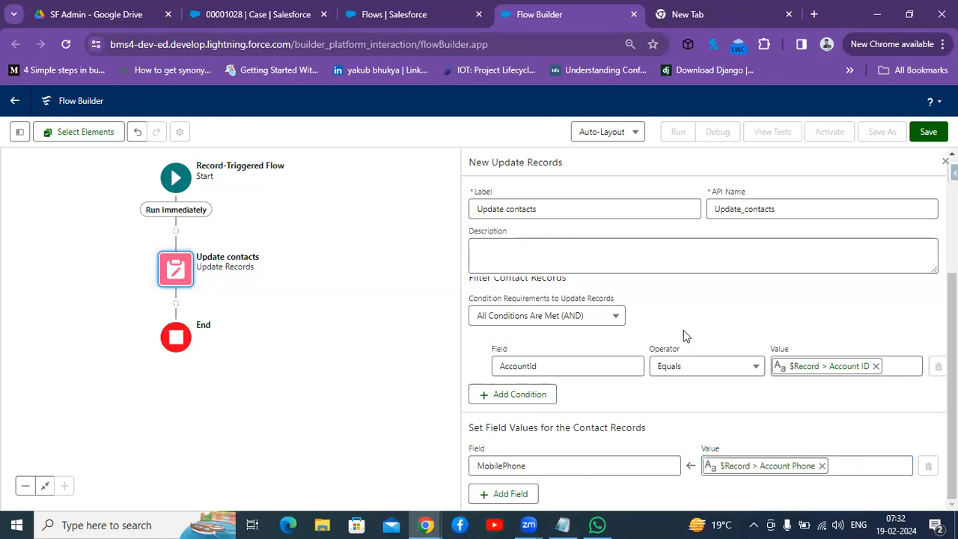
# Step: Save the flow with label "Update Related Contacts" and API name Update_Related_Contacts
pyautogui.click(928, 133)
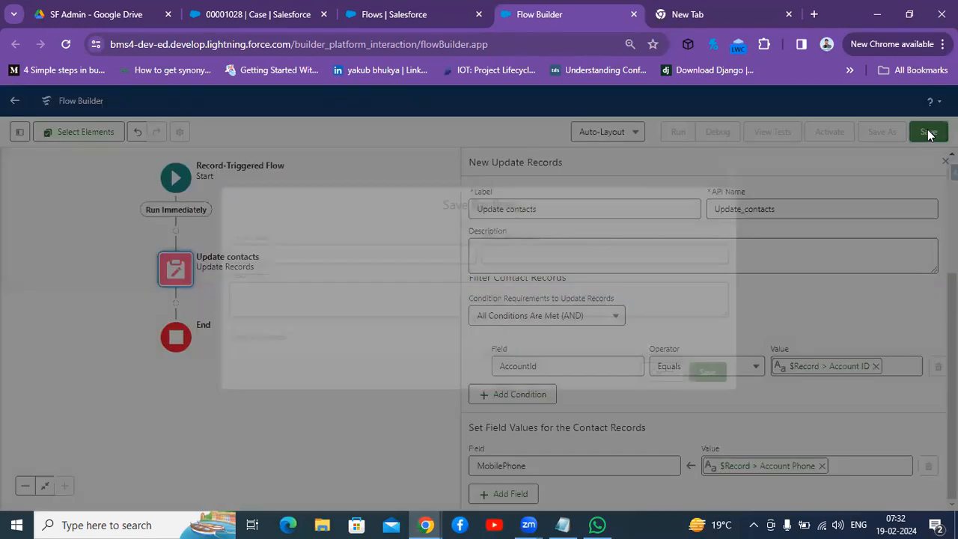
pyautogui.click(391, 250)
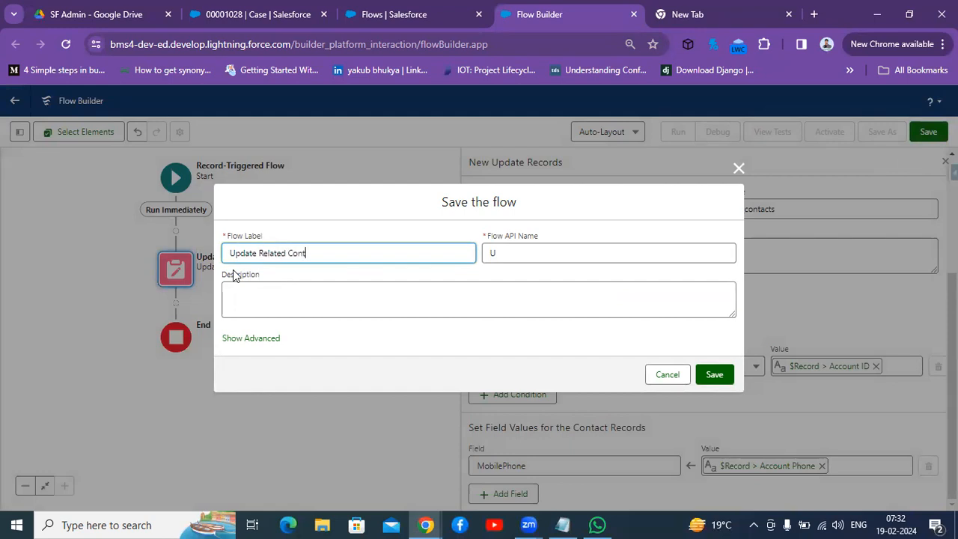
pyautogui.click(560, 249)
pyautogui.click(544, 254)
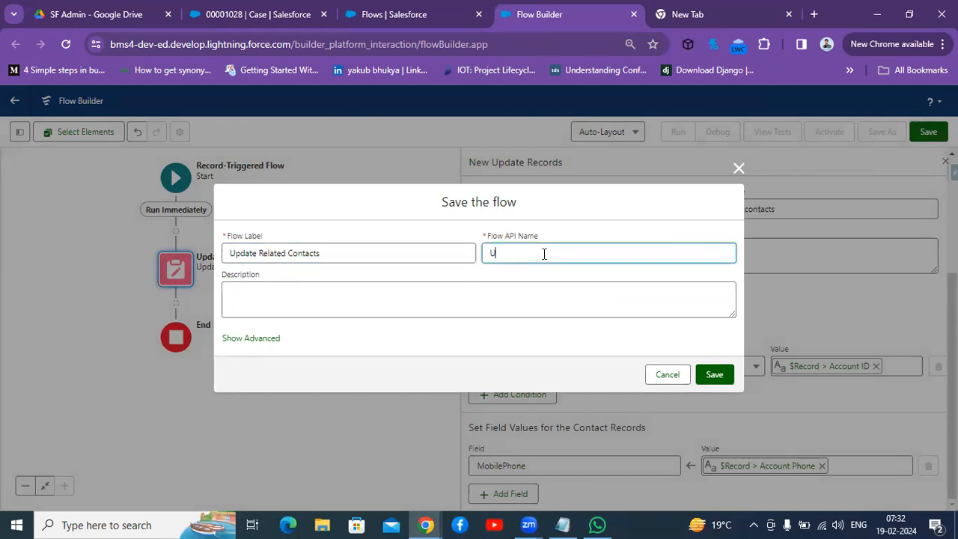
pyautogui.click(371, 251)
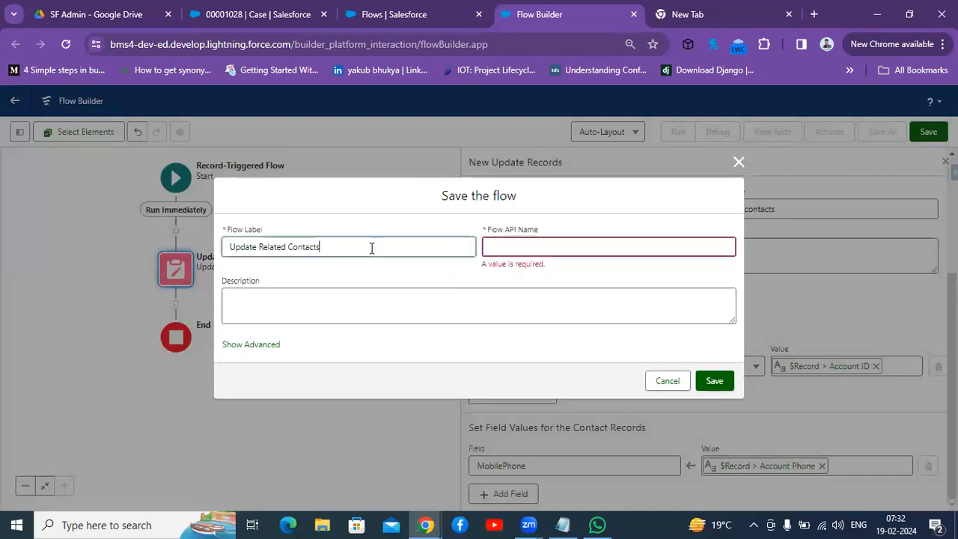
pyautogui.click(549, 250)
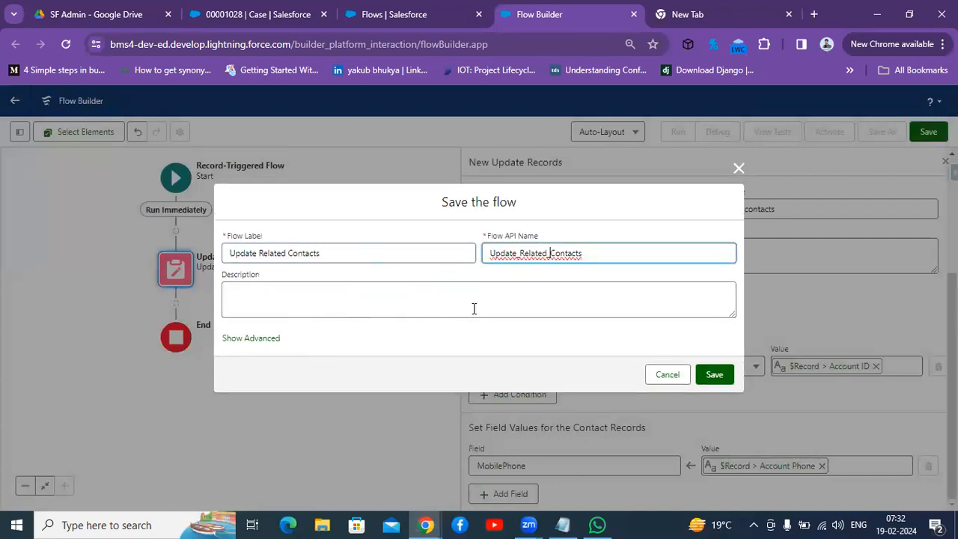
pyautogui.click(704, 380)
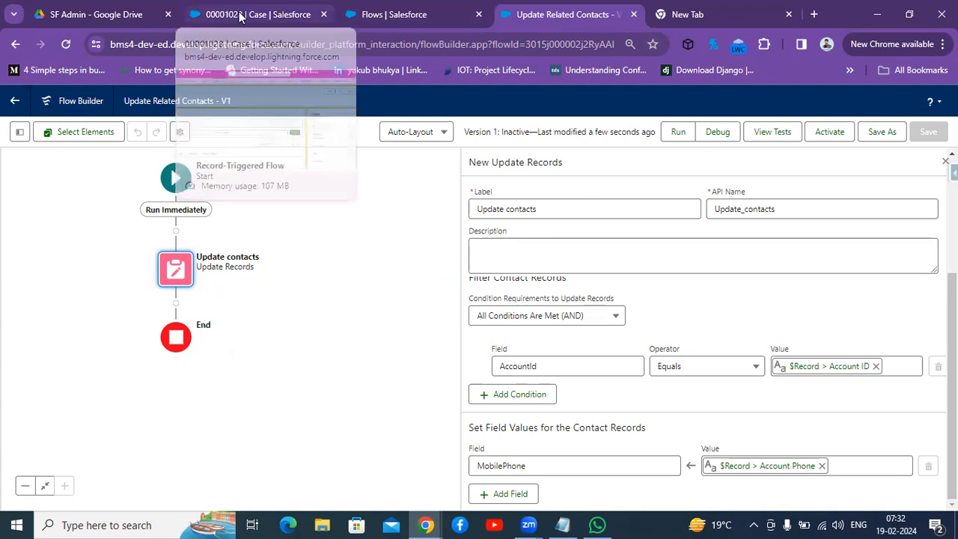
# Step: Reload the Salesforce tab and open the United Oil & Gas Corp. account to review its details and related contacts
pyautogui.click(207, 22)
pyautogui.press('F5')
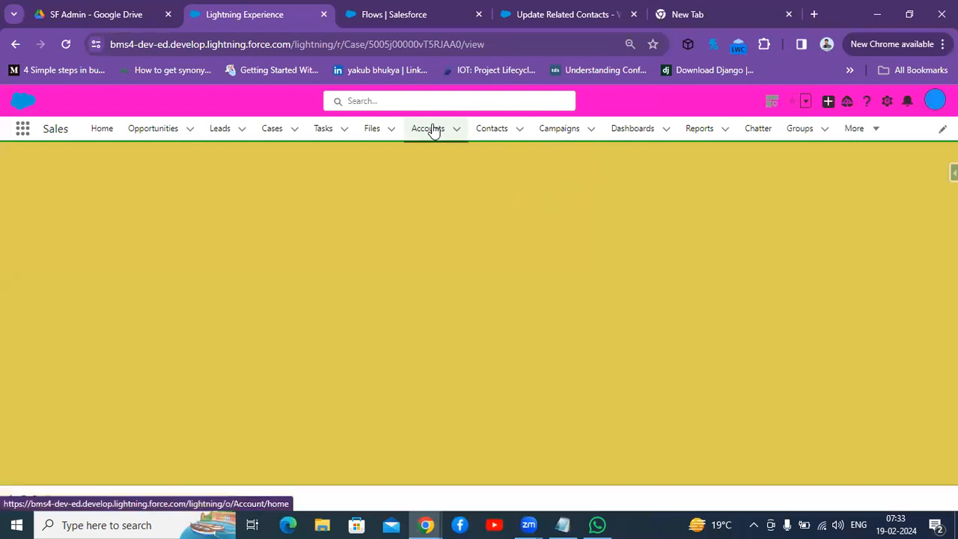
pyautogui.click(425, 129)
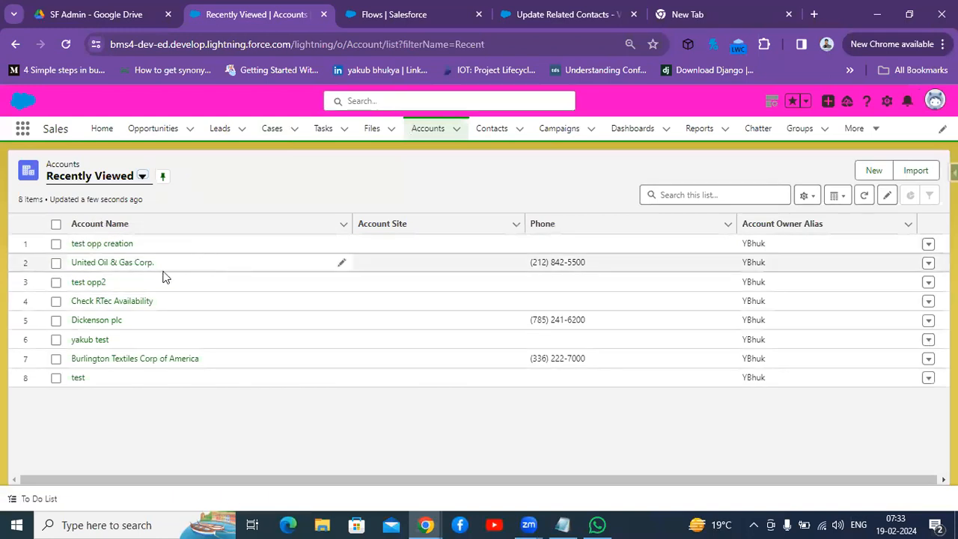
pyautogui.click(90, 262)
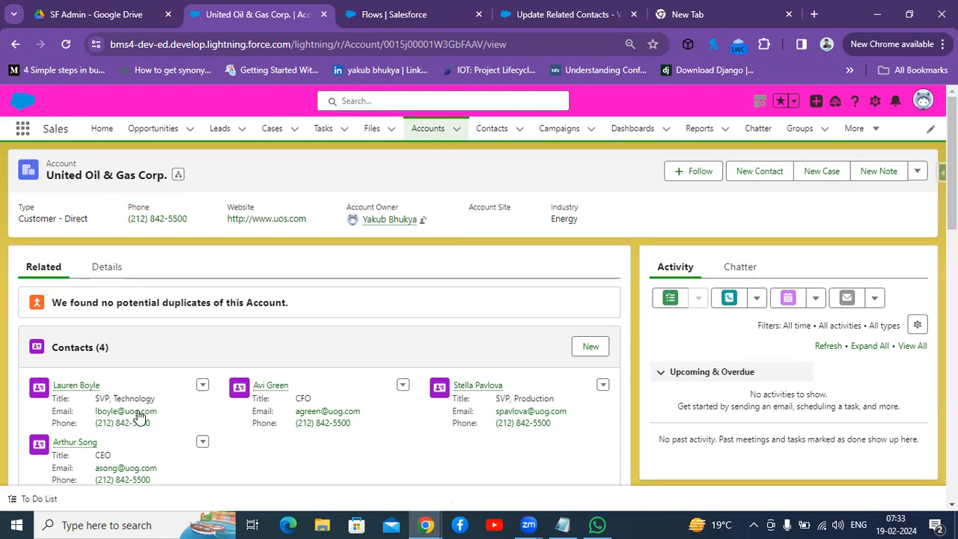
pyautogui.click(105, 267)
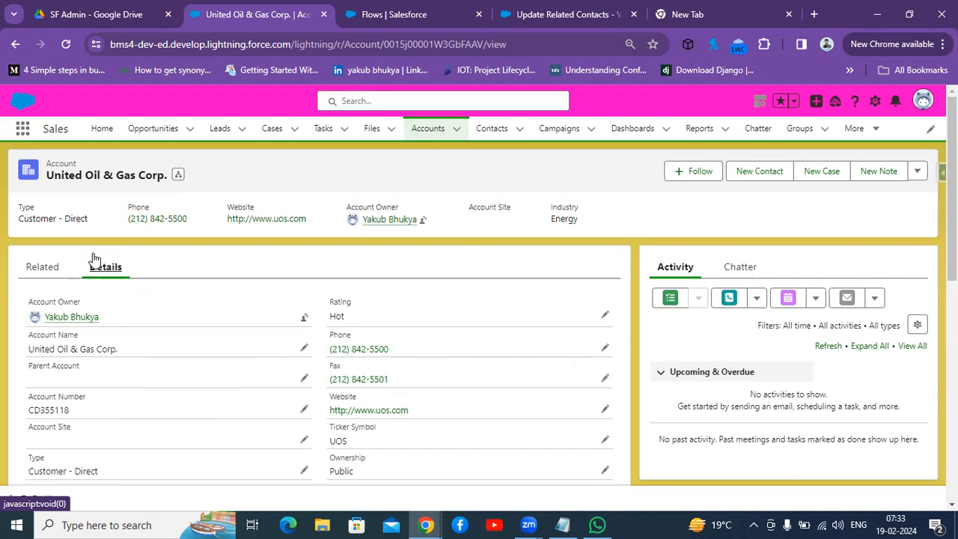
pyautogui.click(42, 268)
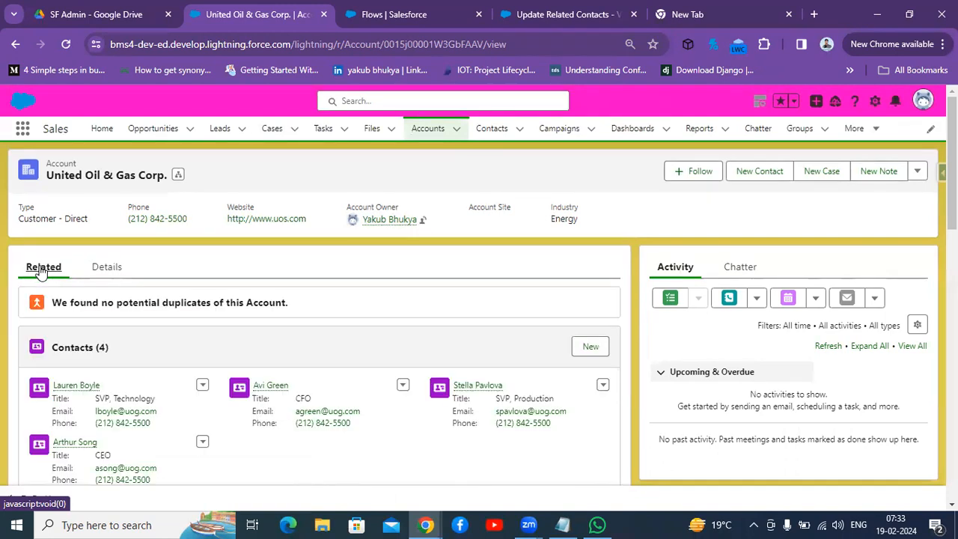
# Step: Start a debug run of the flow with United Oil & Gas Corp. as the triggering account
pyautogui.click(103, 269)
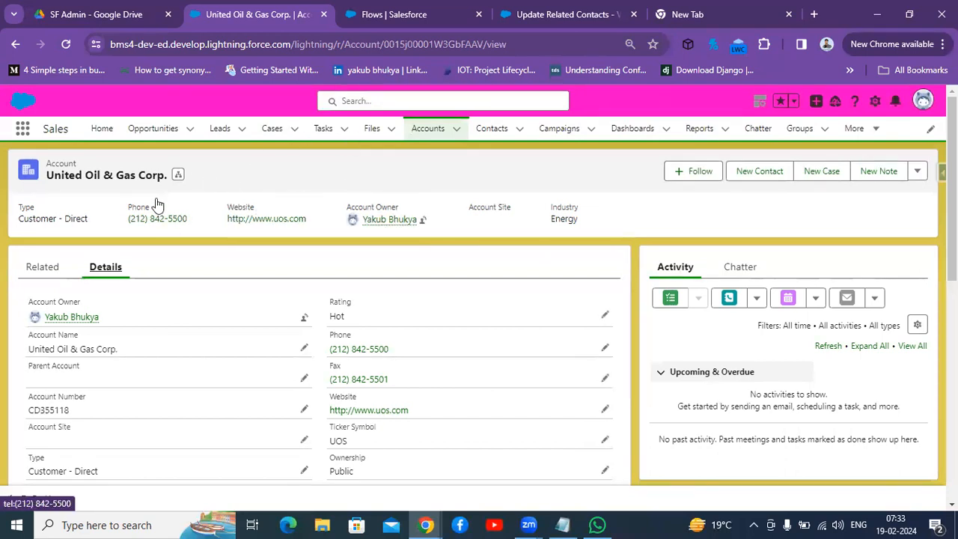
pyautogui.click(560, 15)
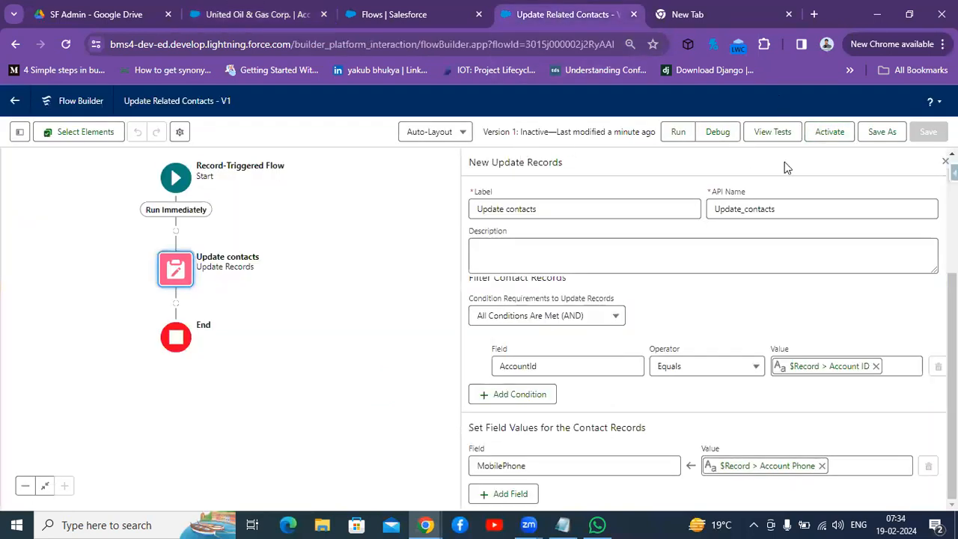
pyautogui.click(716, 127)
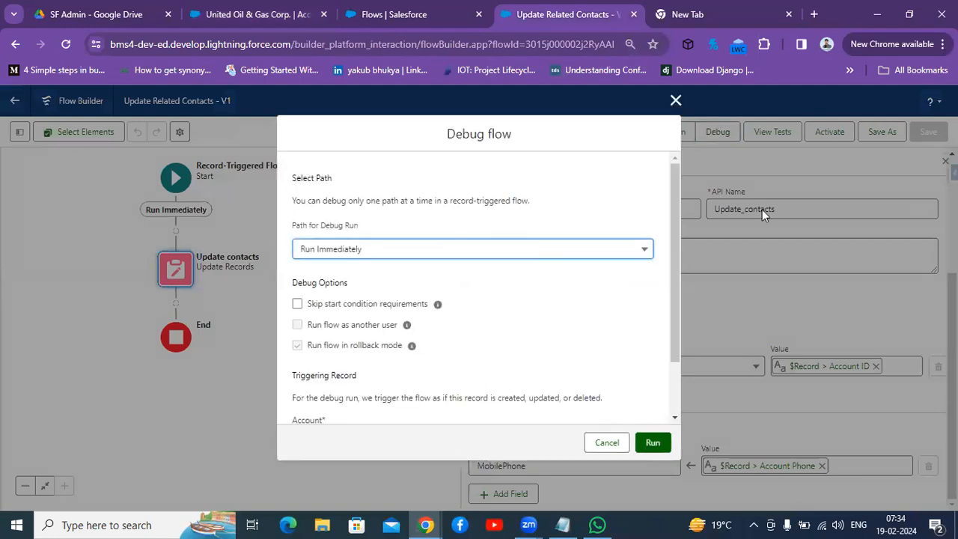
pyautogui.moveTo(672, 236); pyautogui.dragTo(684, 344)
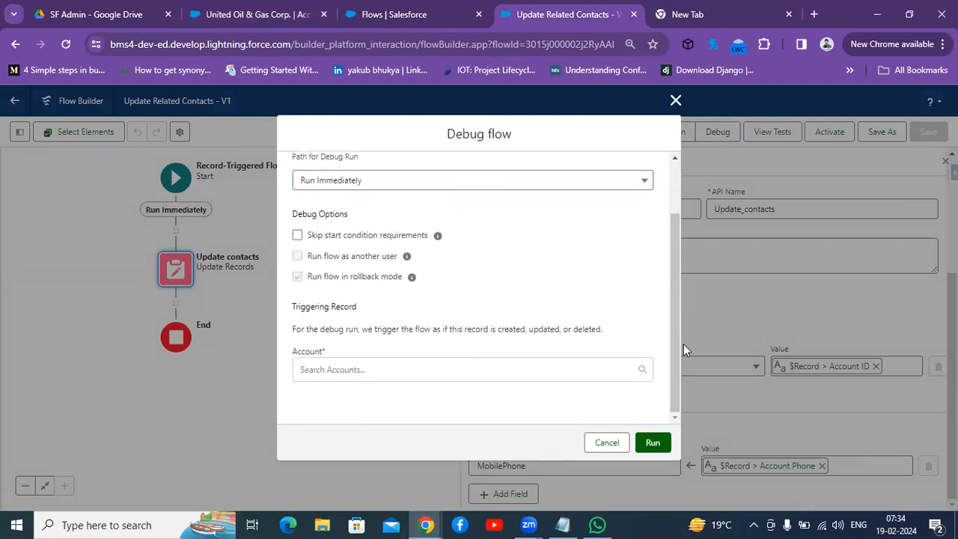
pyautogui.click(383, 377)
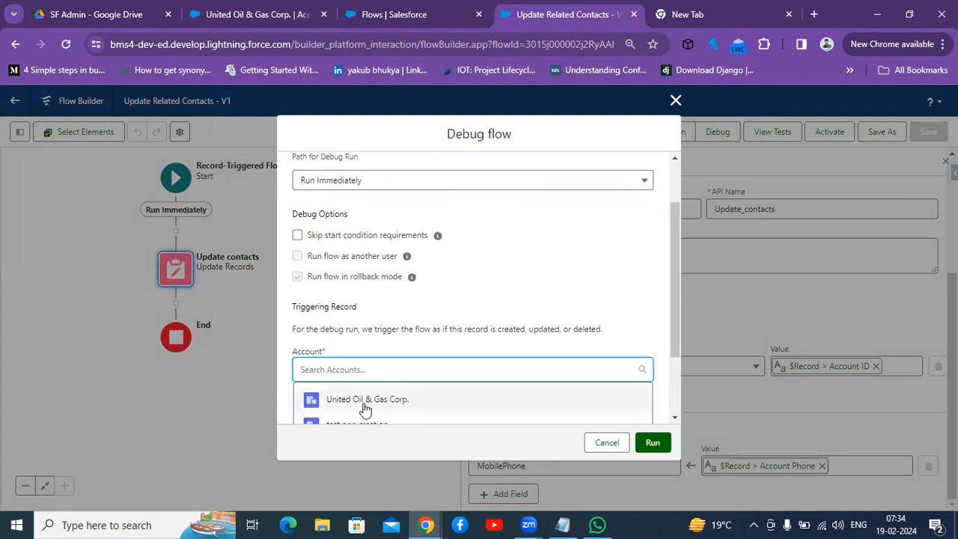
pyautogui.click(368, 405)
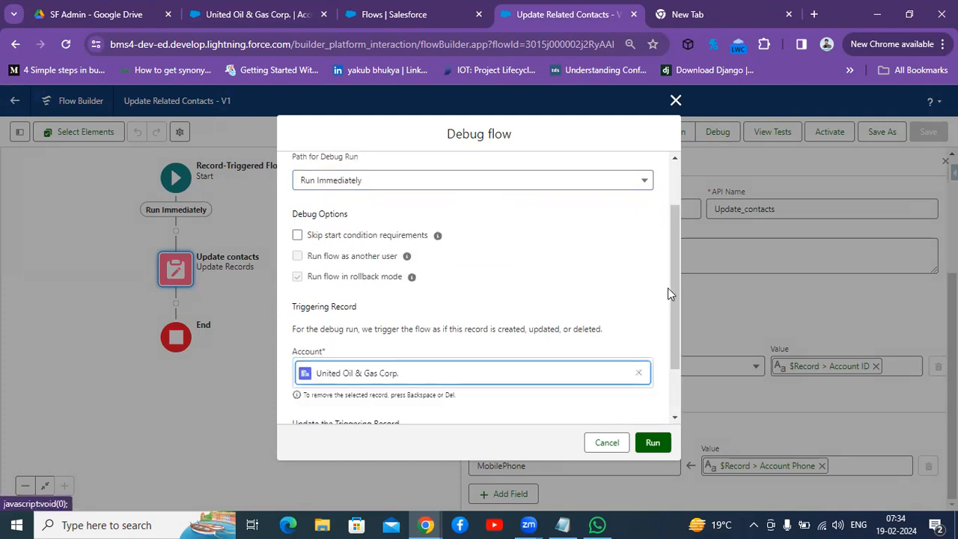
# Step: Replace the triggering record's Account Phone with a new mobile number and run the debug
pyautogui.scroll(-3, 671, 288)
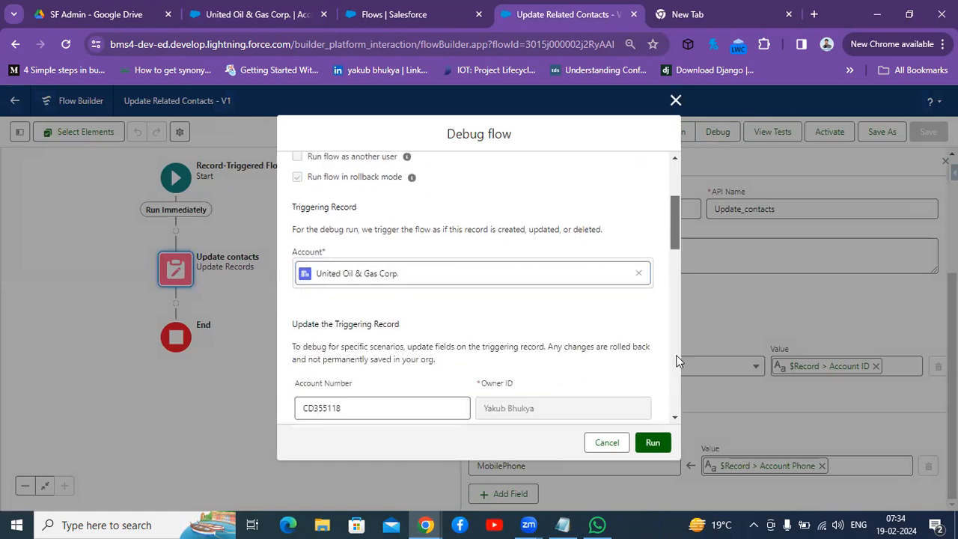
pyautogui.moveTo(674, 218); pyautogui.dragTo(676, 267)
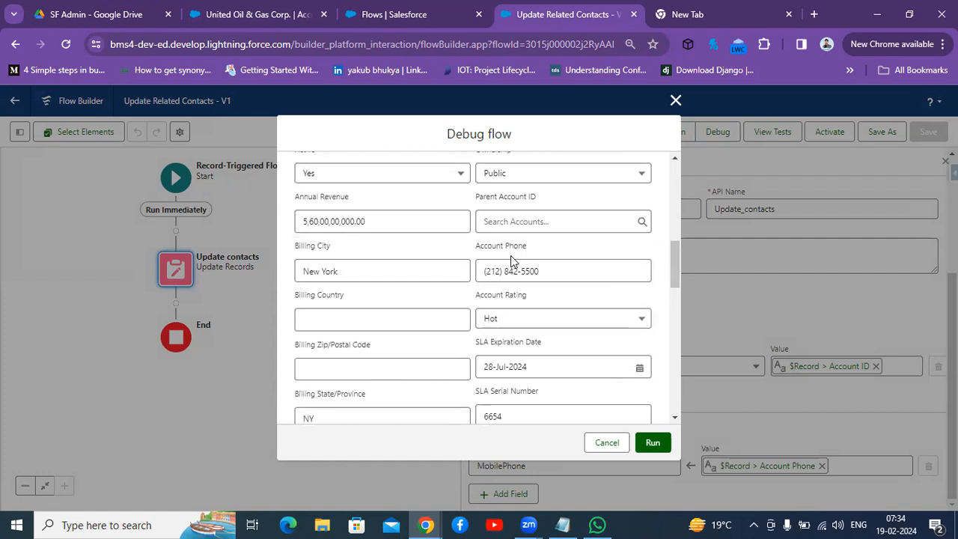
pyautogui.click(551, 273)
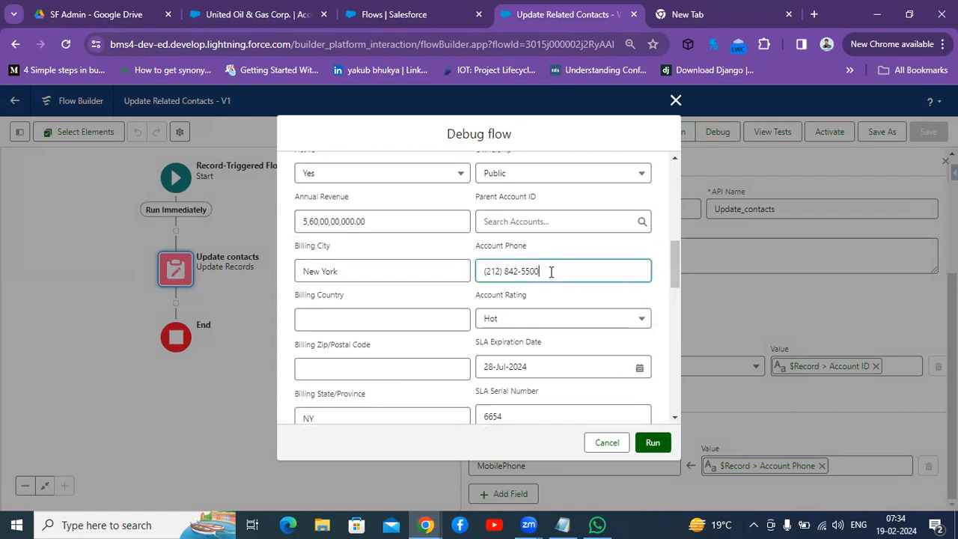
pyautogui.press('BackSpace')
pyautogui.press('BackSpace')
pyautogui.press('BackSpace')
pyautogui.press('BackSpace')
pyautogui.press('BackSpace')
pyautogui.press('BackSpace')
pyautogui.press('BackSpace')
pyautogui.press('BackSpace')
pyautogui.press('BackSpace')
pyautogui.press('BackSpace')
pyautogui.press('BackSpace')
pyautogui.press('BackSpace')
pyautogui.press('BackSpace')
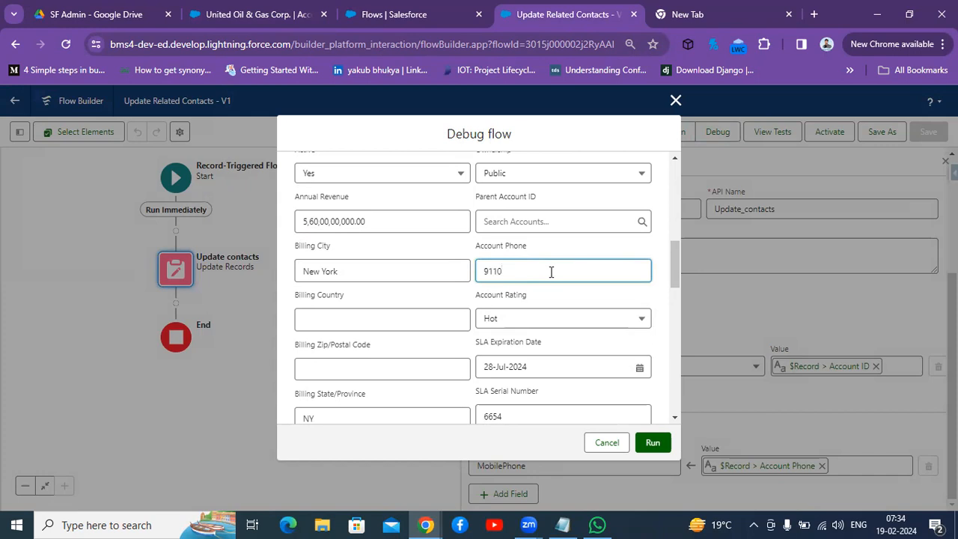
pyautogui.click(653, 444)
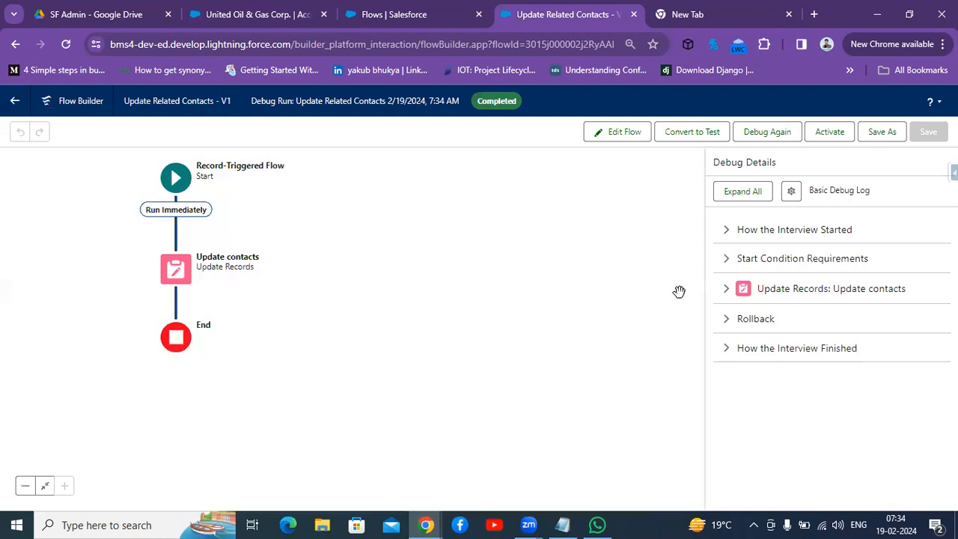
# Step: Inspect the Update contacts debug details and activate the flow
pyautogui.click(727, 291)
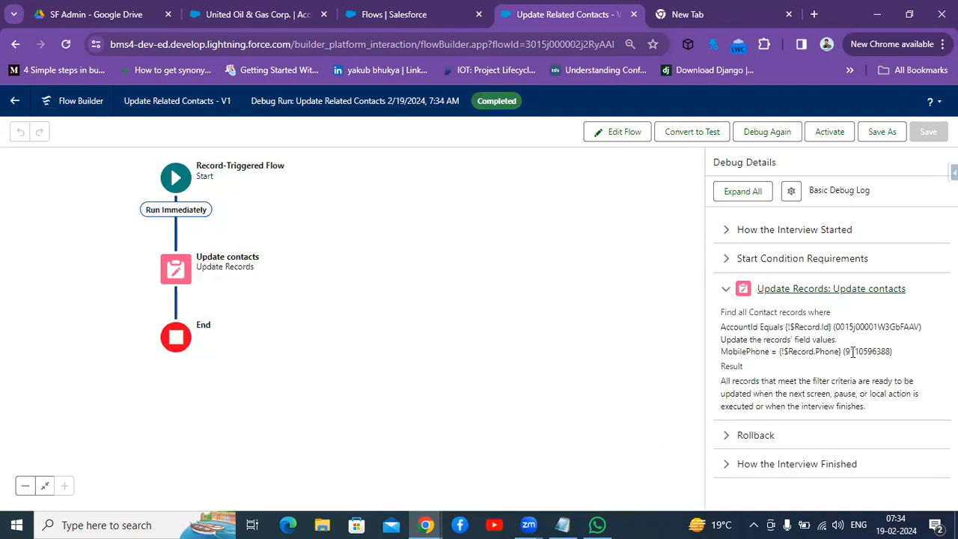
pyautogui.click(725, 437)
pyautogui.click(724, 438)
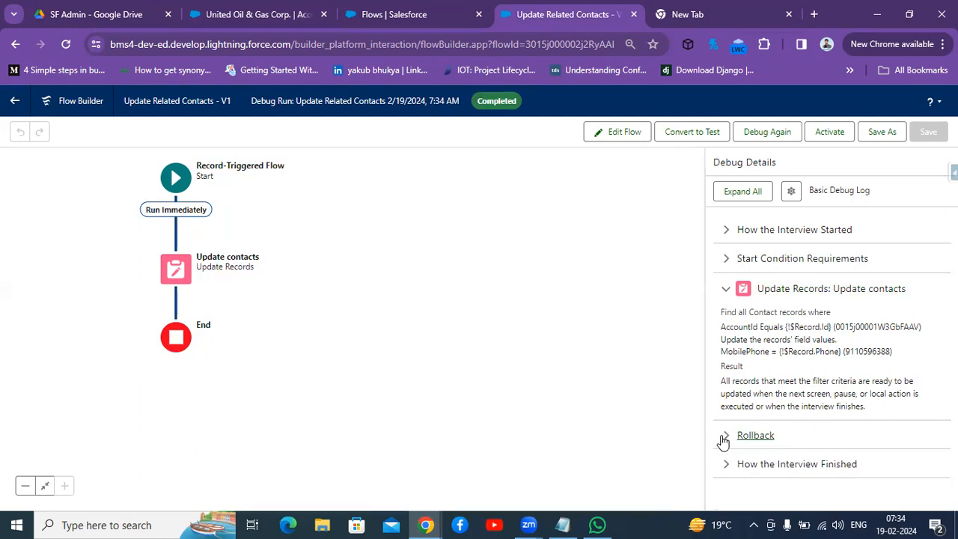
pyautogui.click(828, 134)
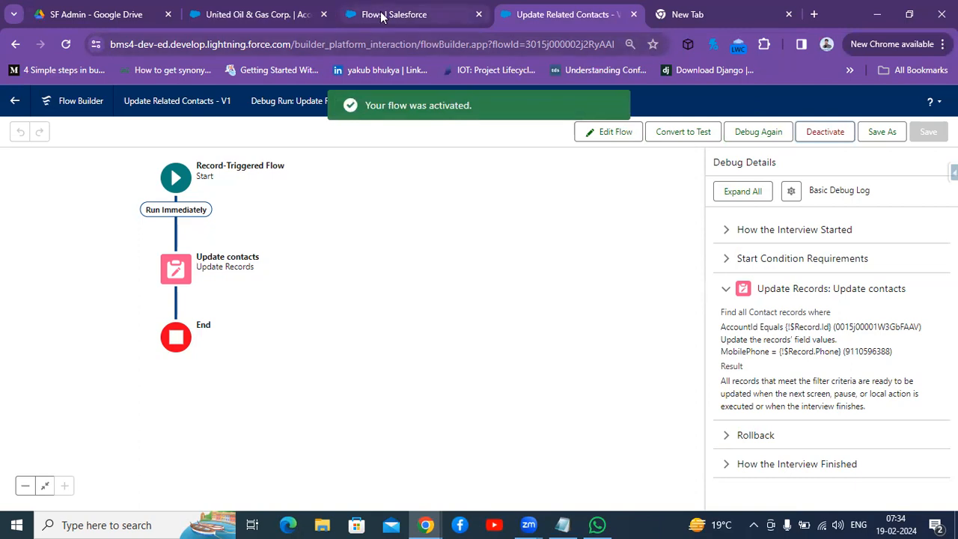
# Step: Reload the account page and save a new mobile number as the United Oil & Gas Corp. account's Phone
pyautogui.click(257, 14)
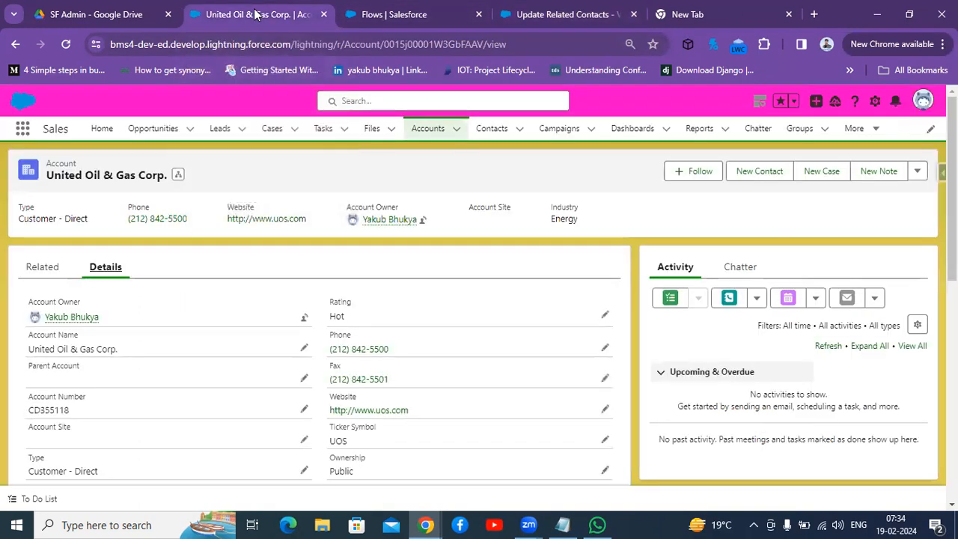
pyautogui.press('F5')
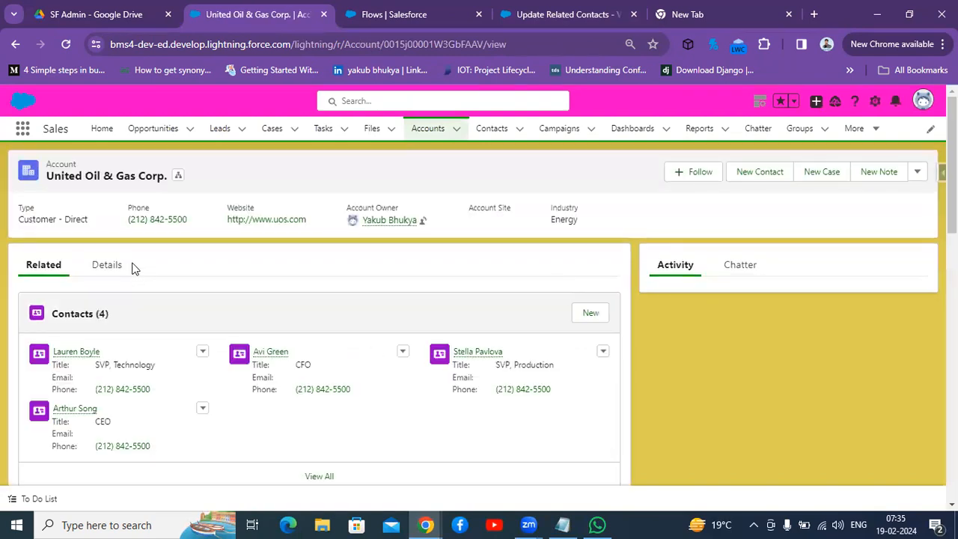
pyautogui.click(117, 268)
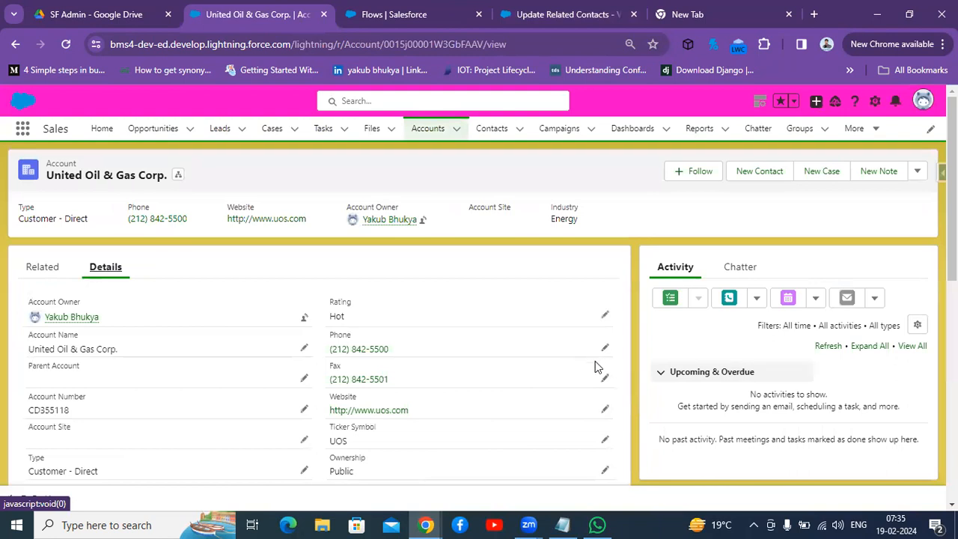
pyautogui.click(605, 350)
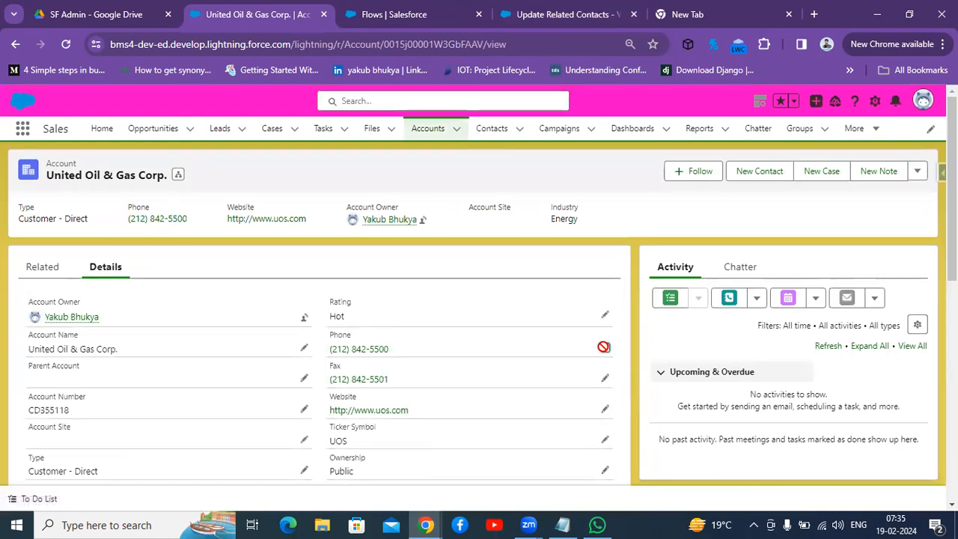
pyautogui.press('BackSpace')
pyautogui.press('BackSpace')
pyautogui.press('BackSpace')
pyautogui.press('BackSpace')
pyautogui.press('BackSpace')
pyautogui.press('BackSpace')
pyautogui.press('BackSpace')
pyautogui.press('BackSpace')
pyautogui.press('BackSpace')
pyautogui.press('BackSpace')
pyautogui.press('BackSpace')
pyautogui.press('BackSpace')
pyautogui.press('BackSpace')
pyautogui.press('BackSpace')
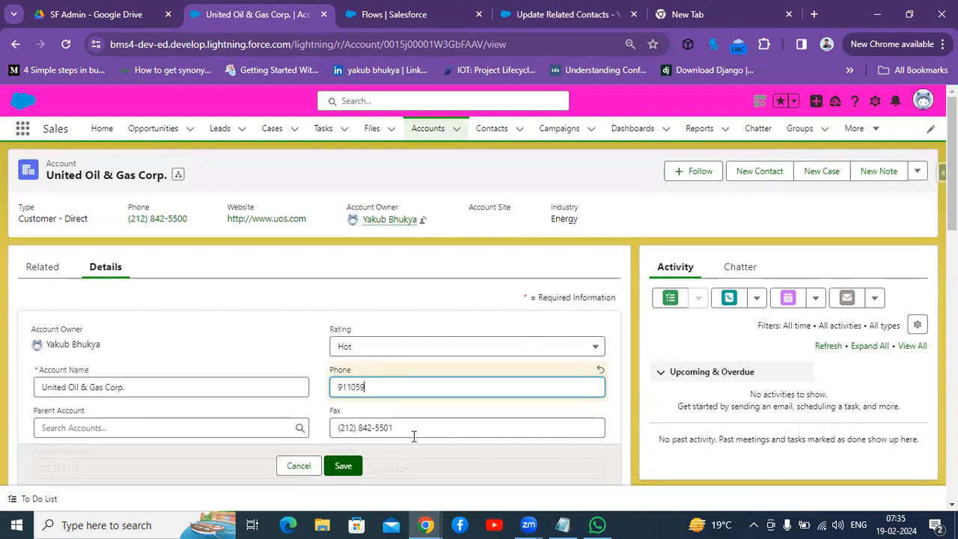
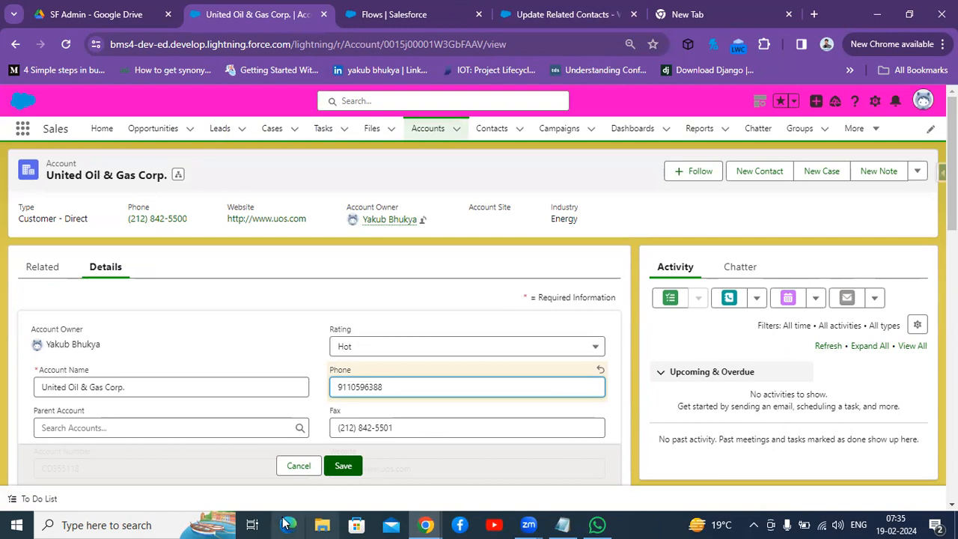
pyautogui.click(339, 466)
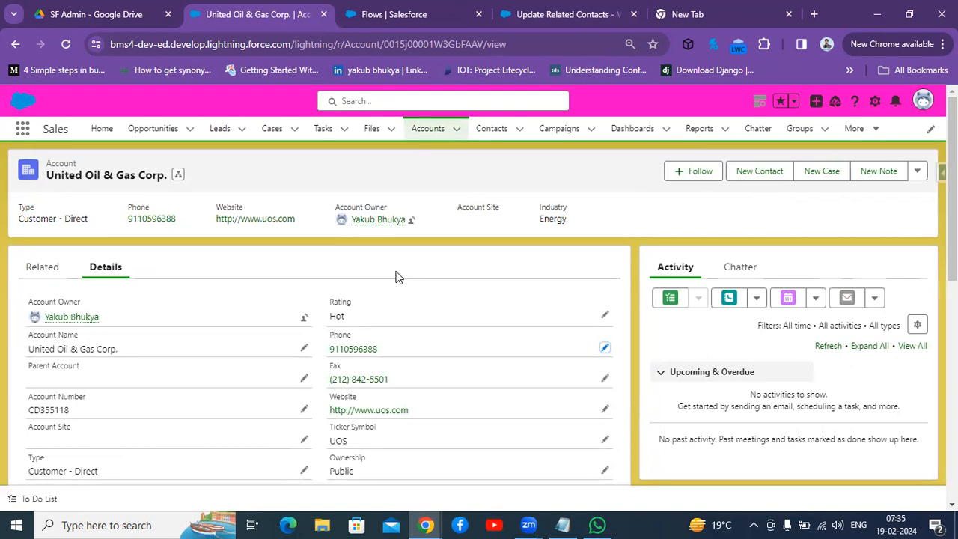
# Step: Open the first related contact from the account's contacts list and view its Mobile field in the details
pyautogui.click(34, 273)
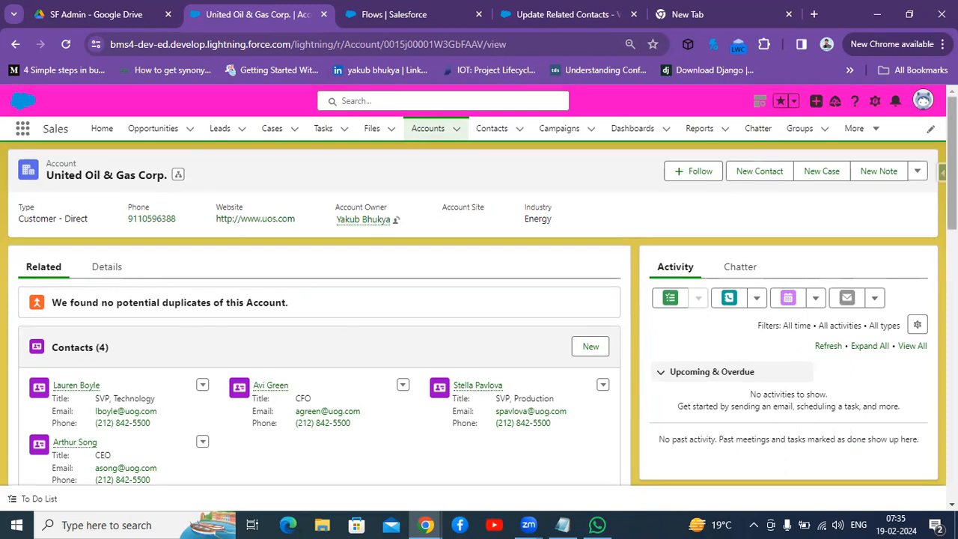
pyautogui.scroll(-2, 479, 300)
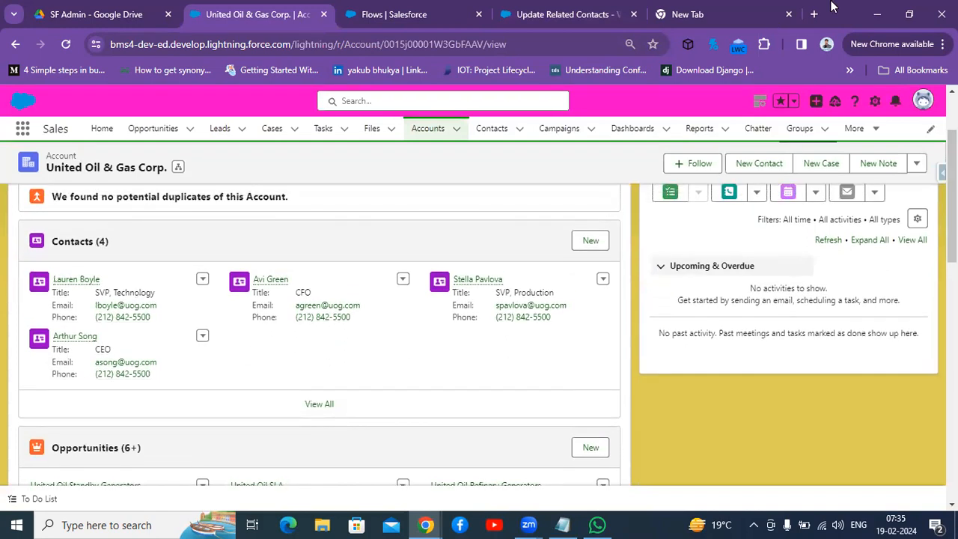
pyautogui.click(321, 405)
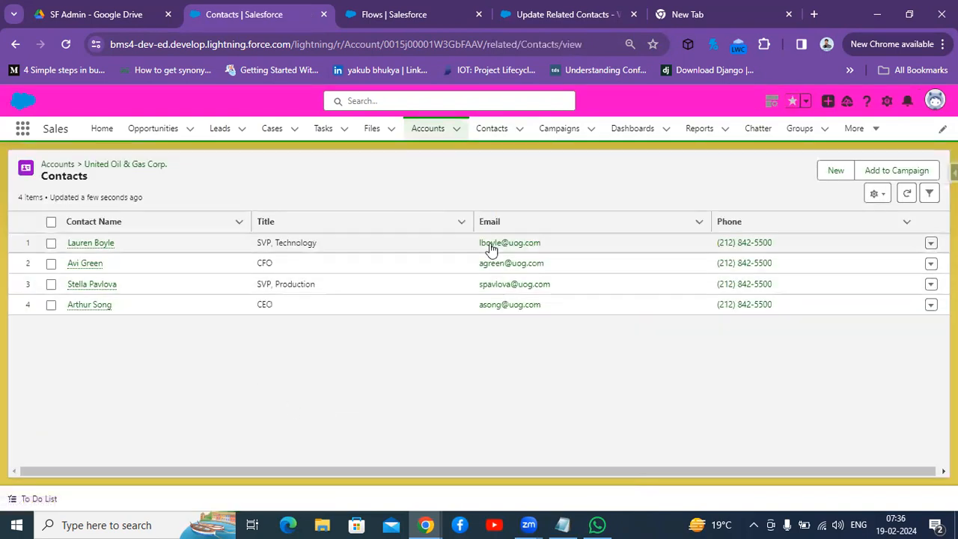
pyautogui.click(81, 243)
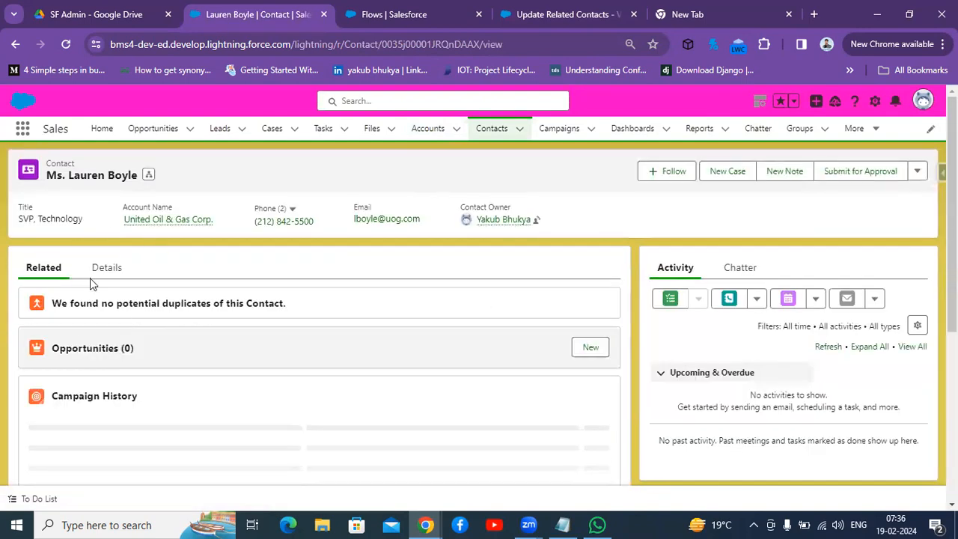
pyautogui.click(100, 272)
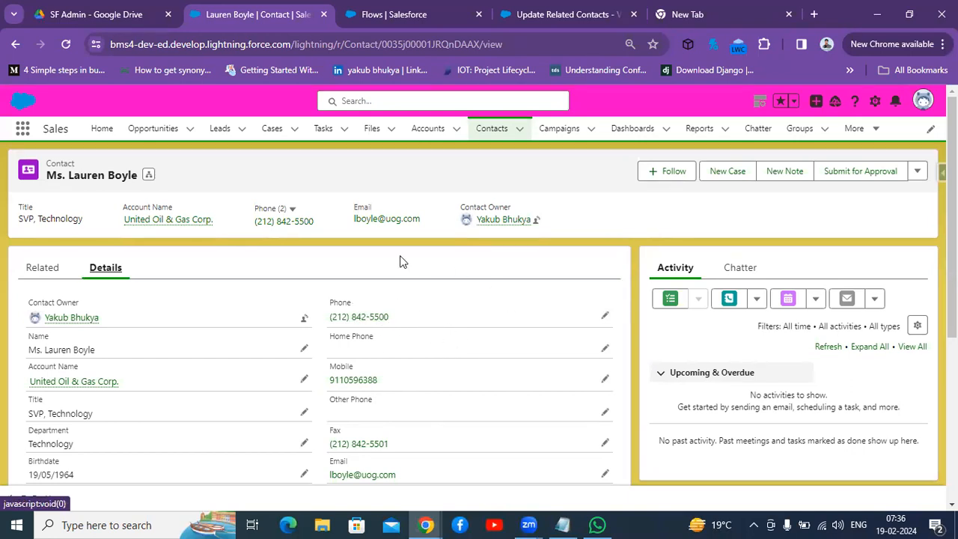
# Step: Review the flow's start element trigger and entry conditions in Flow Builder
pyautogui.click(386, 14)
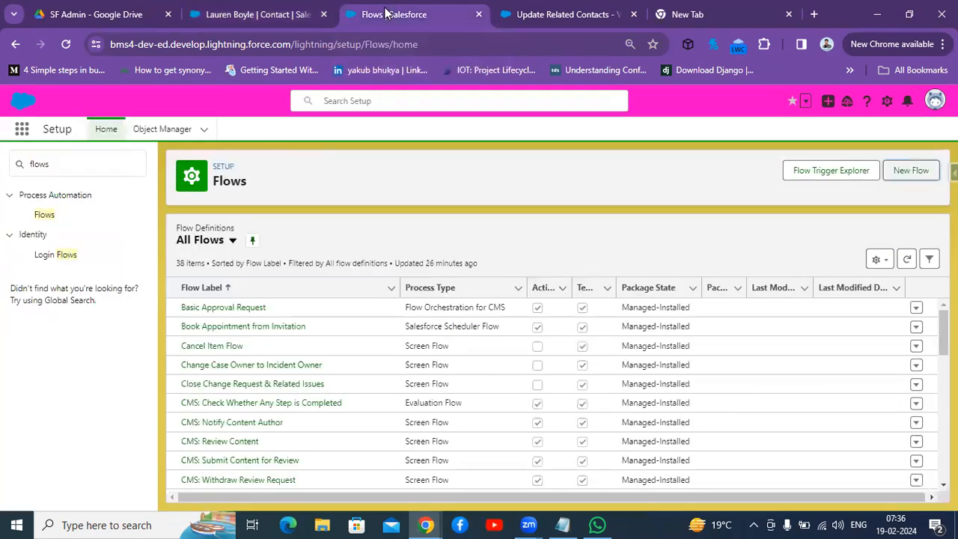
pyautogui.click(567, 14)
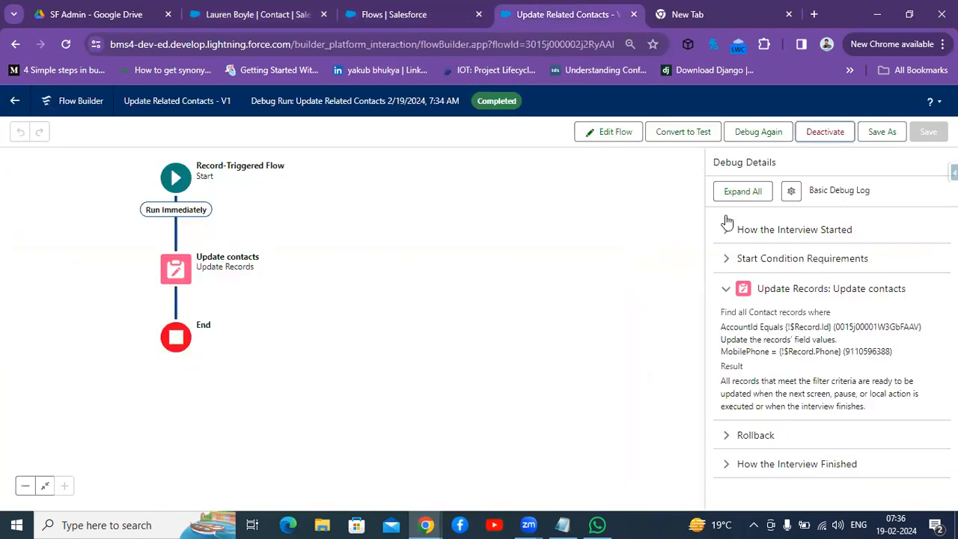
pyautogui.click(171, 187)
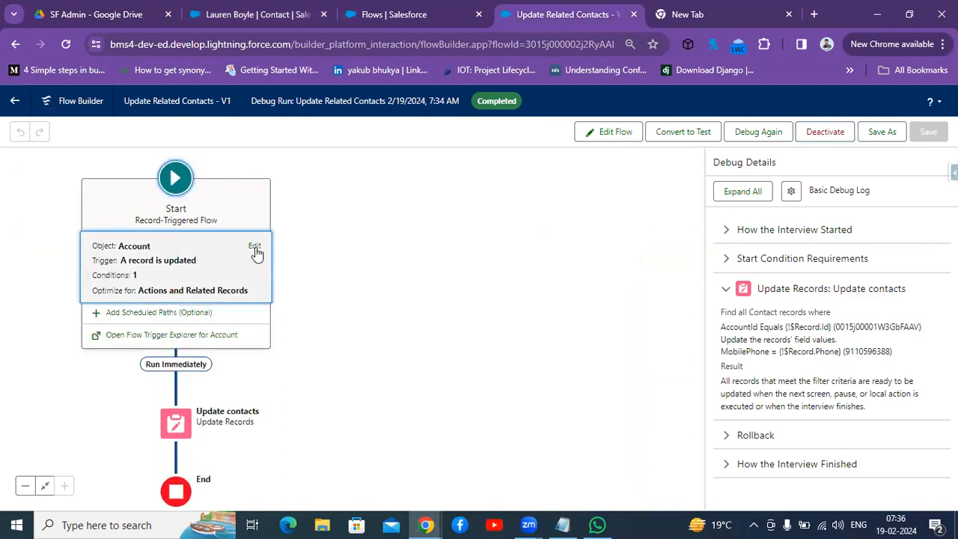
pyautogui.click(255, 246)
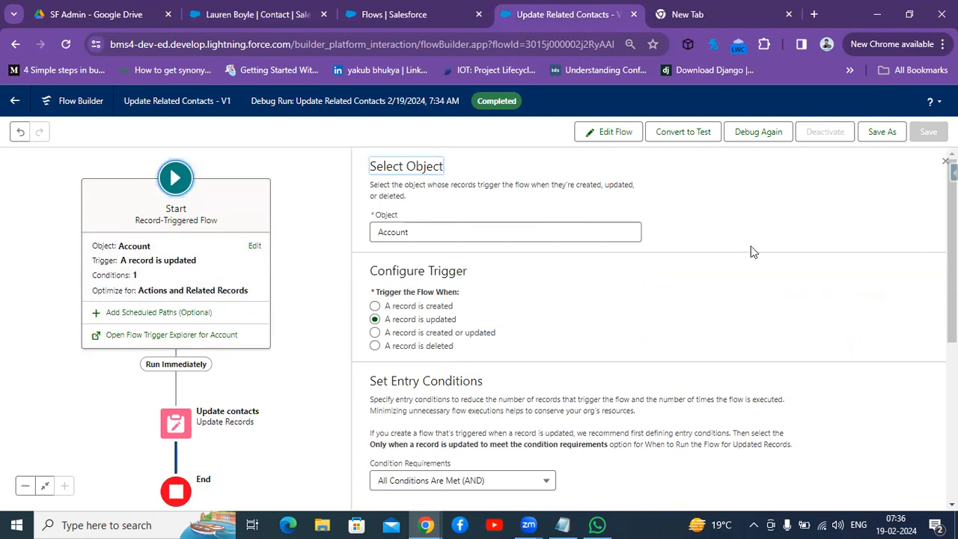
pyautogui.scroll(-2, 648, 329)
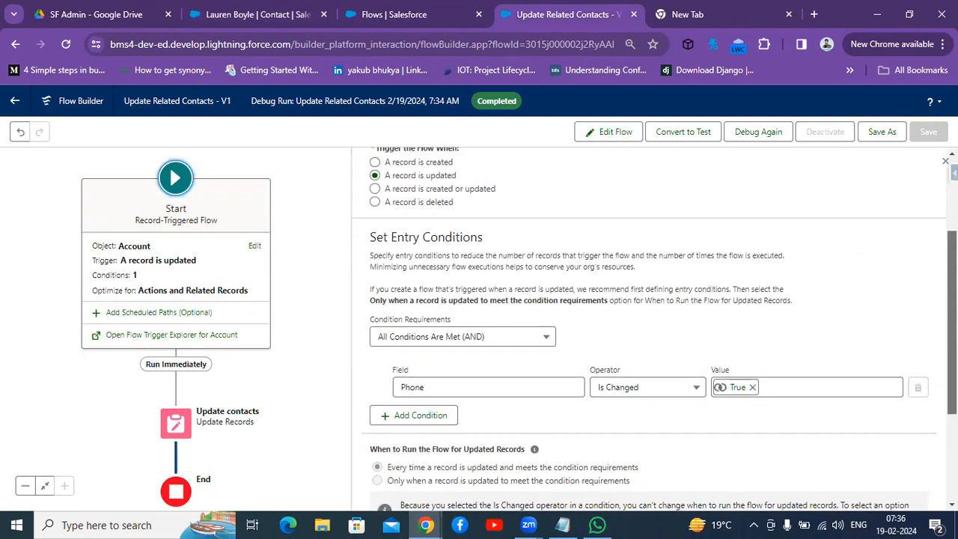
# Step: Return to the United Oil & Gas Corp. account and check its Phone field in the details
pyautogui.click(231, 8)
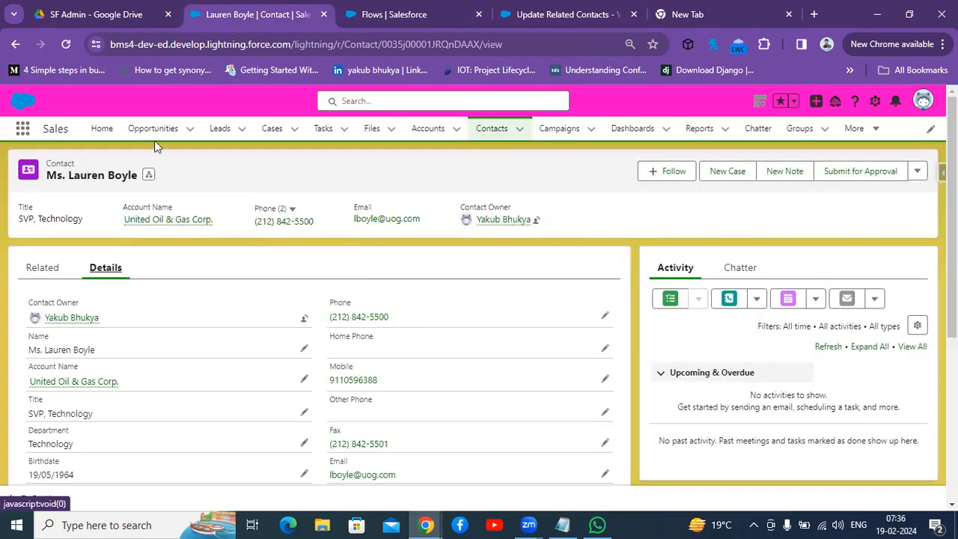
pyautogui.click(65, 383)
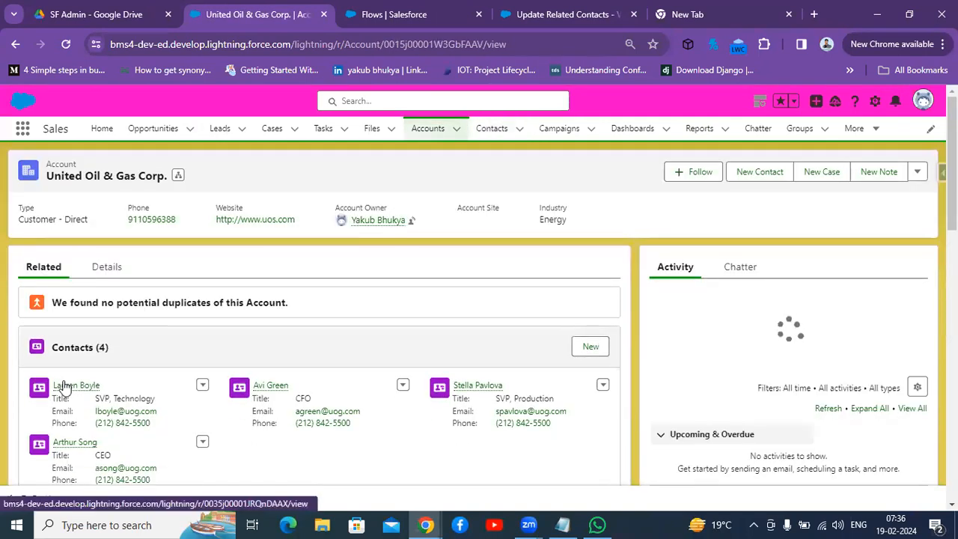
pyautogui.click(104, 266)
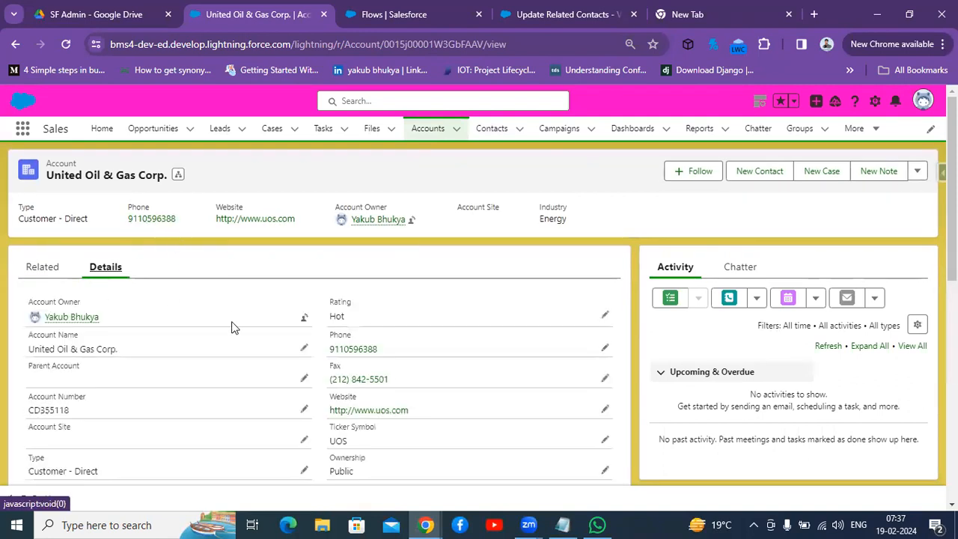
pyautogui.moveTo(404, 351); pyautogui.dragTo(330, 350)
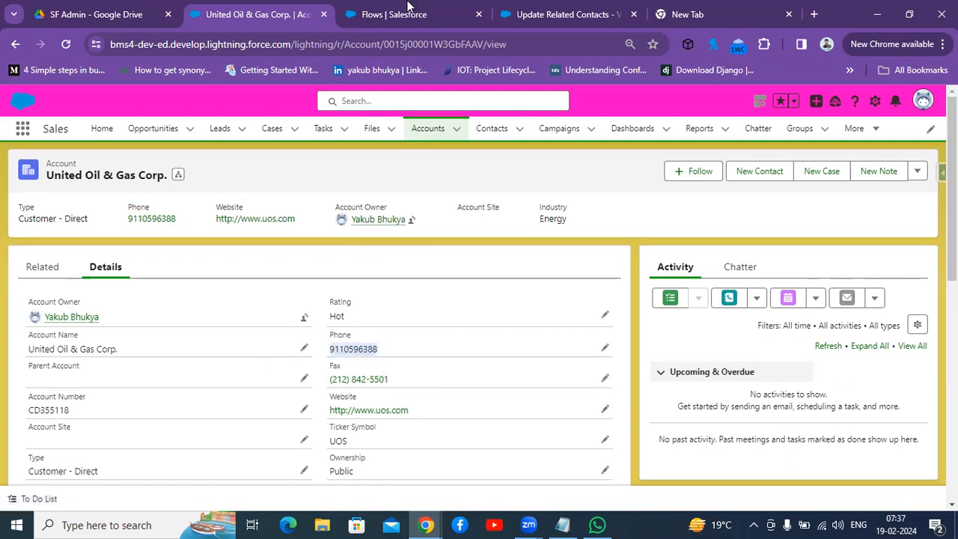
# Step: Open the Update contacts element and replace its MobilePhone target field, searching the contact fields for ph
pyautogui.click(524, 14)
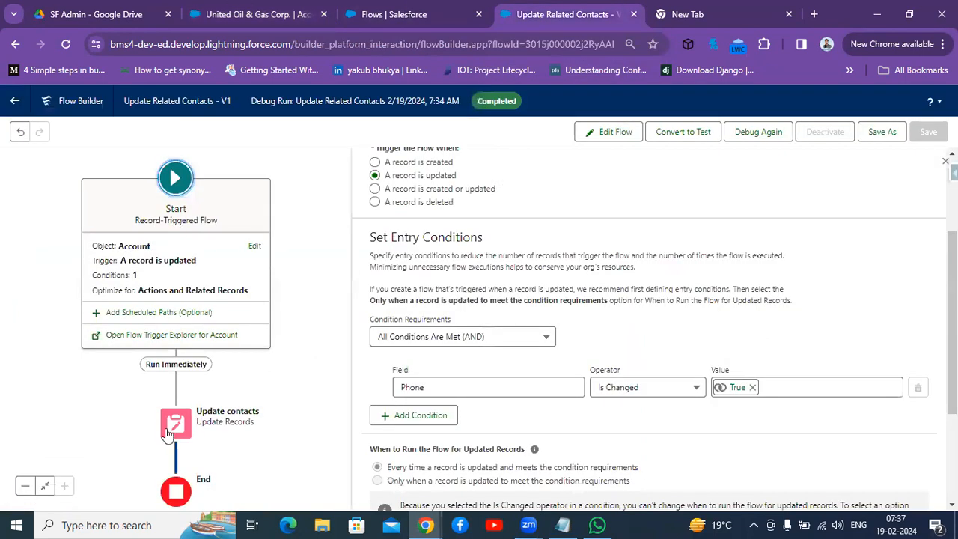
pyautogui.click(122, 417)
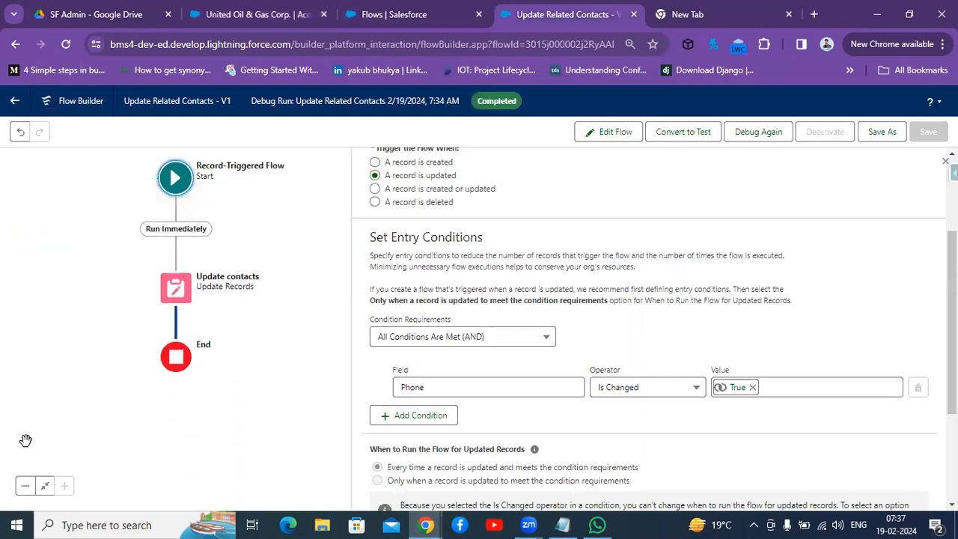
pyautogui.click(175, 264)
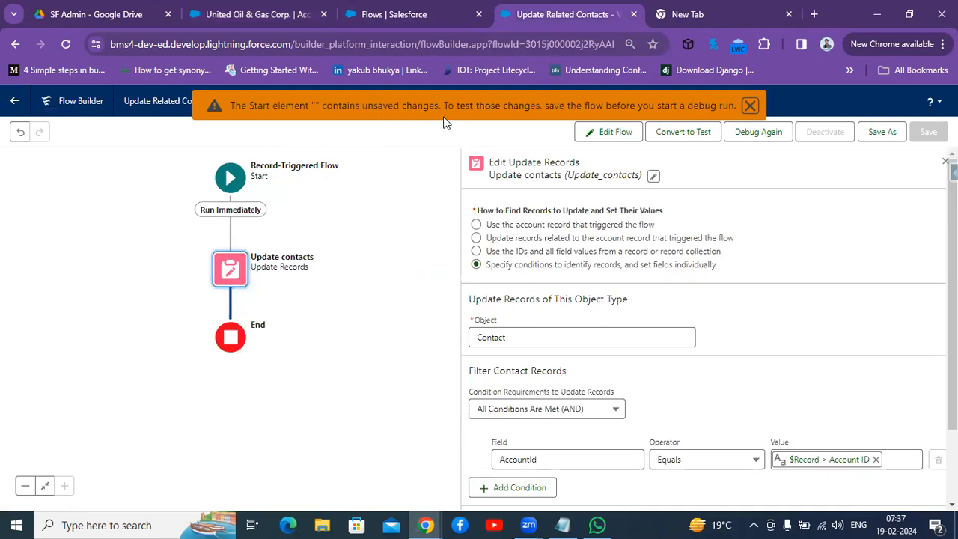
pyautogui.click(227, 277)
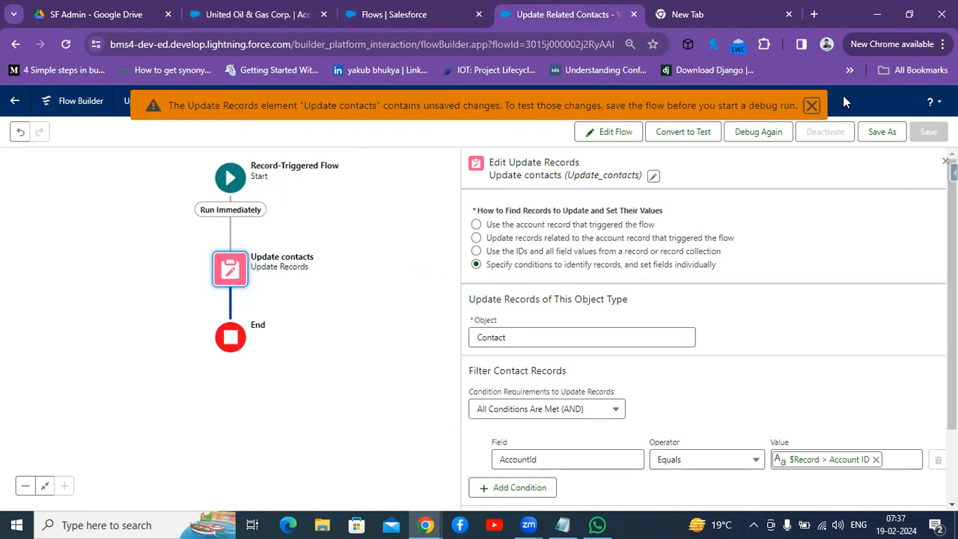
pyautogui.click(812, 106)
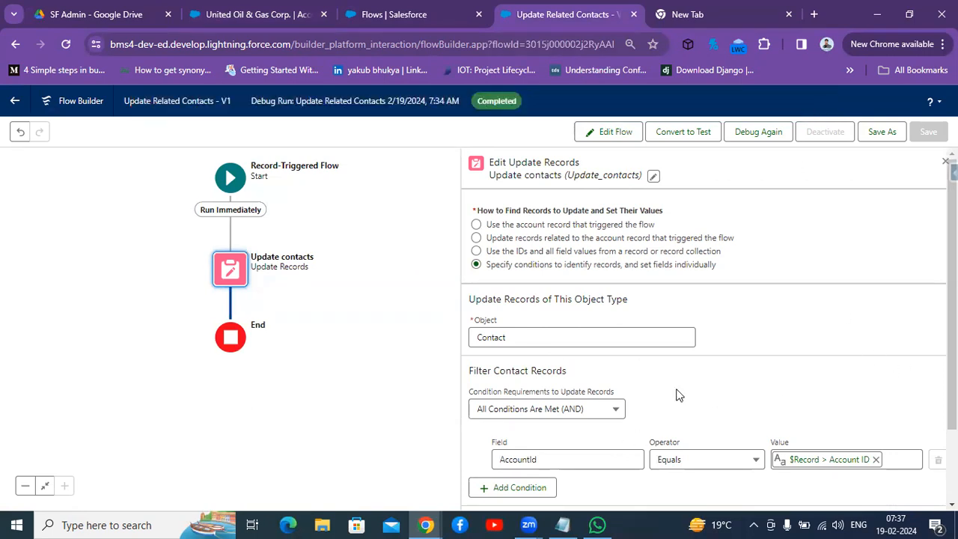
pyautogui.scroll(-1, 678, 394)
pyautogui.scroll(-1, 678, 394)
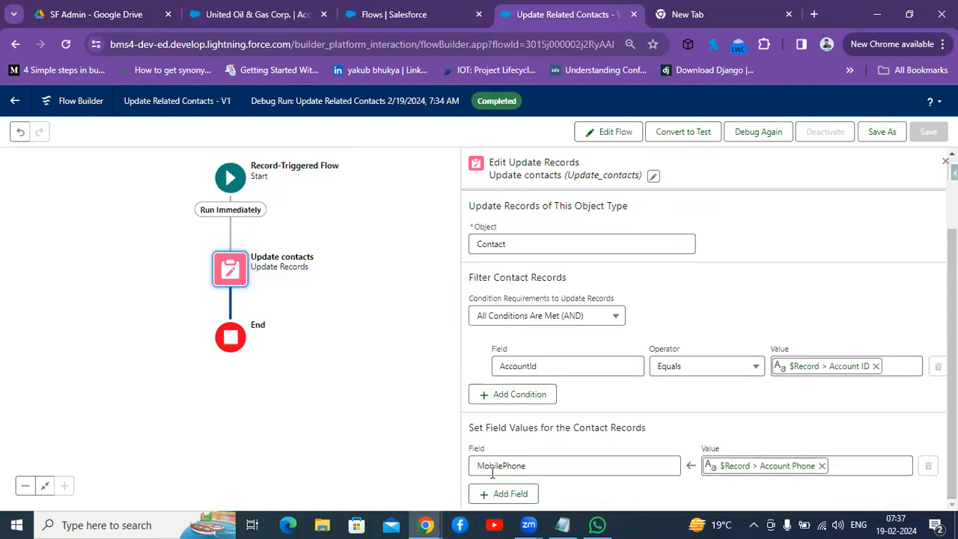
pyautogui.click(542, 467)
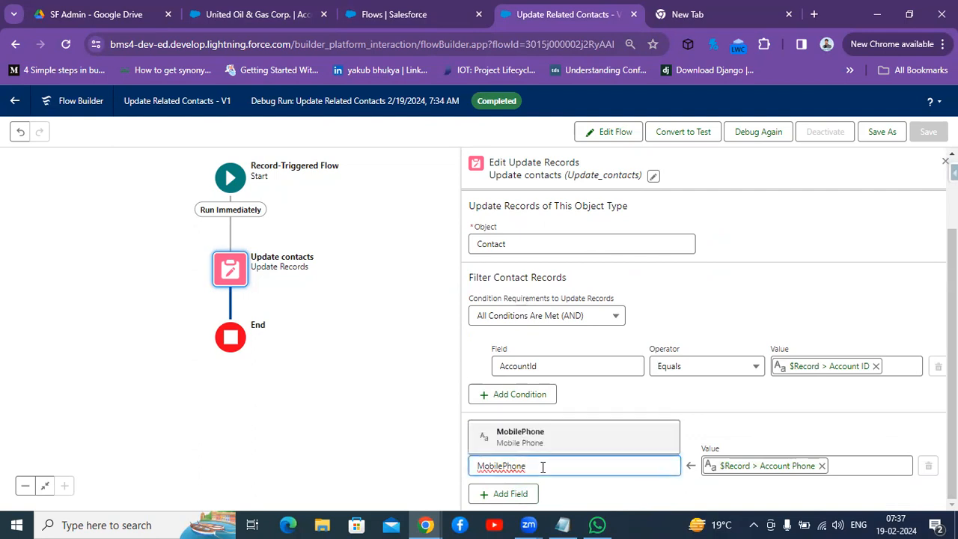
pyautogui.press('BackSpace')
pyautogui.press('BackSpace')
pyautogui.press('BackSpace')
pyautogui.press('BackSpace')
pyautogui.press('BackSpace')
pyautogui.press('BackSpace')
pyautogui.press('BackSpace')
pyautogui.press('BackSpace')
pyautogui.press('BackSpace')
pyautogui.press('BackSpace')
pyautogui.press('BackSpace')
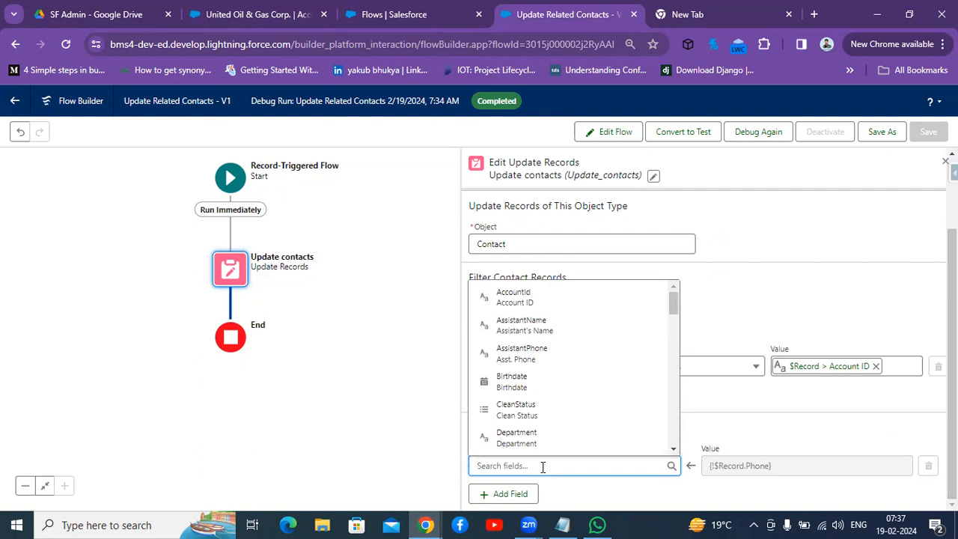
pyautogui.write('ph')
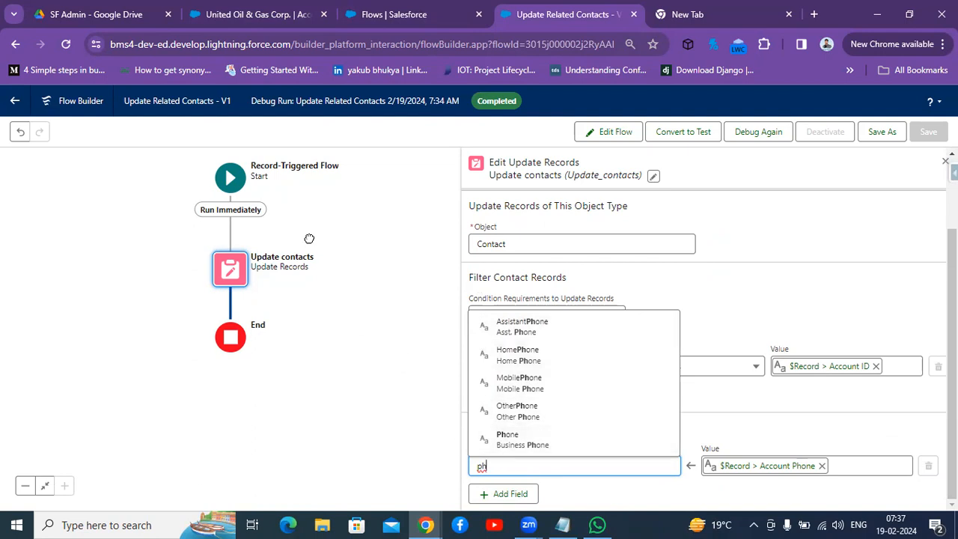
# Step: Search the Contact object's fields and relationships in Object Manager for phon
pyautogui.click(254, 9)
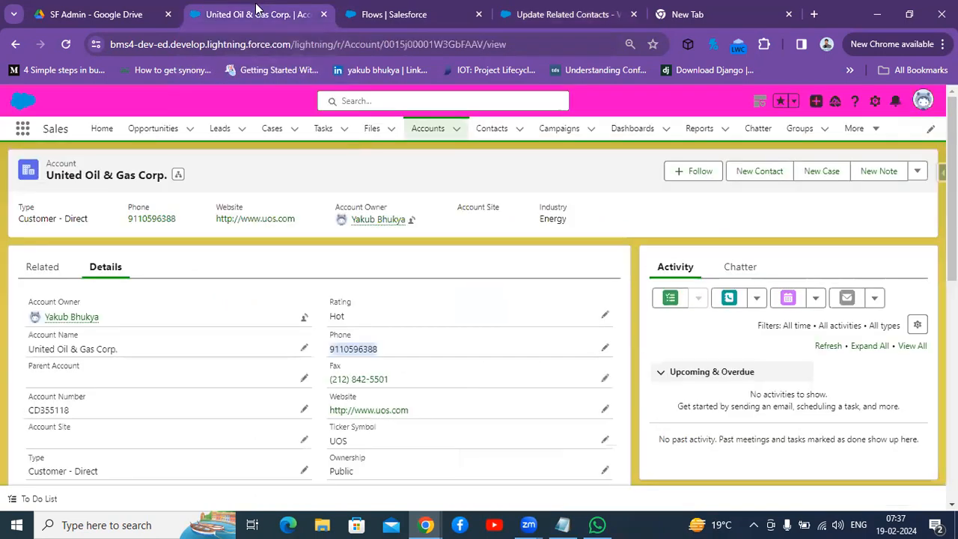
pyautogui.click(383, 14)
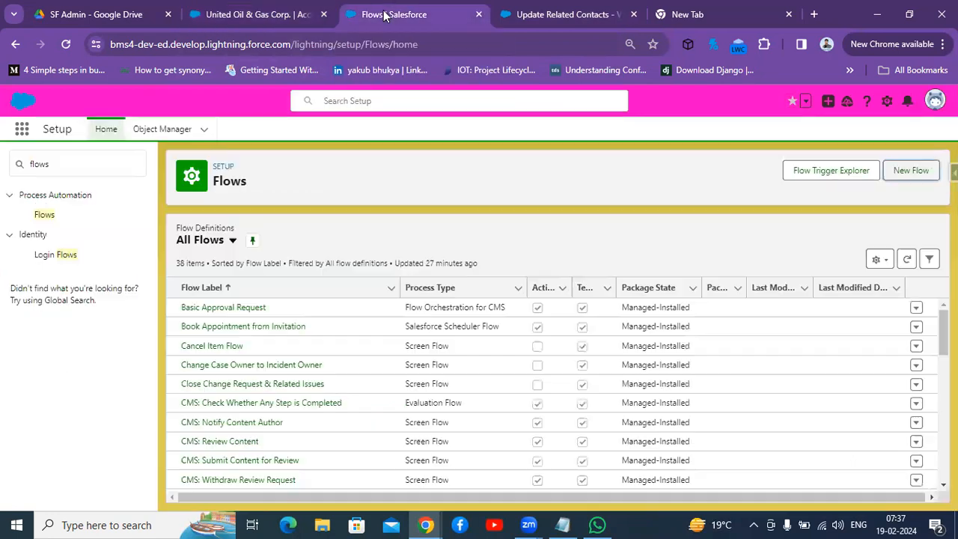
pyautogui.click(159, 129)
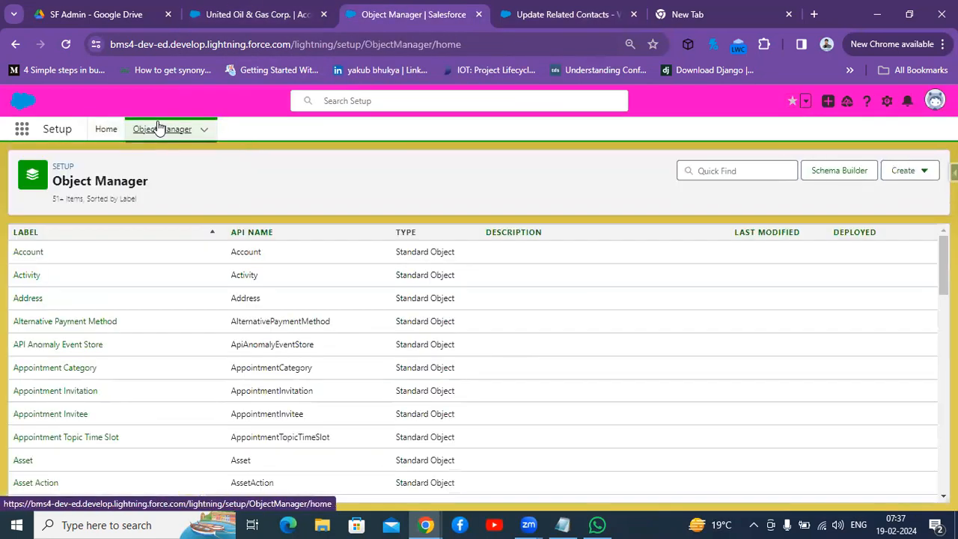
pyautogui.click(740, 172)
pyautogui.write('contact')
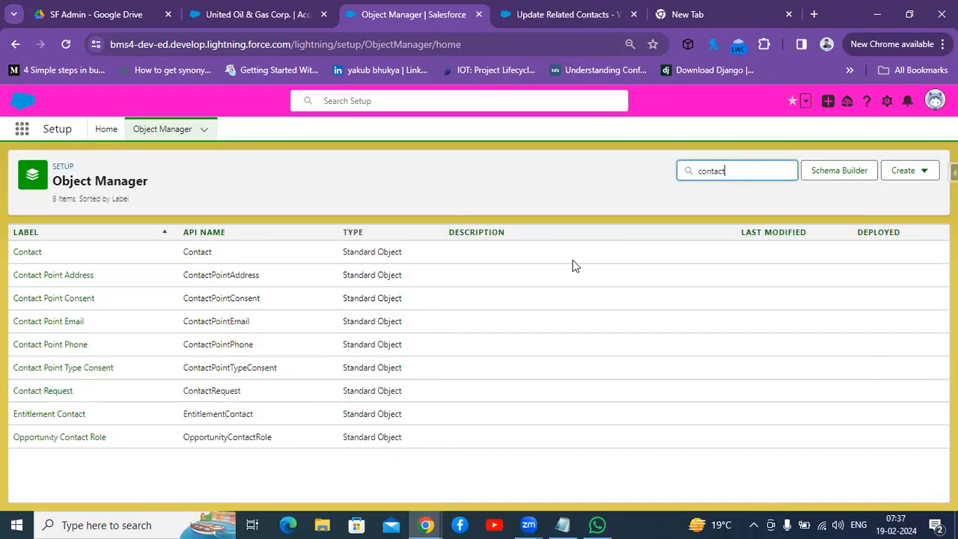
pyautogui.click(28, 253)
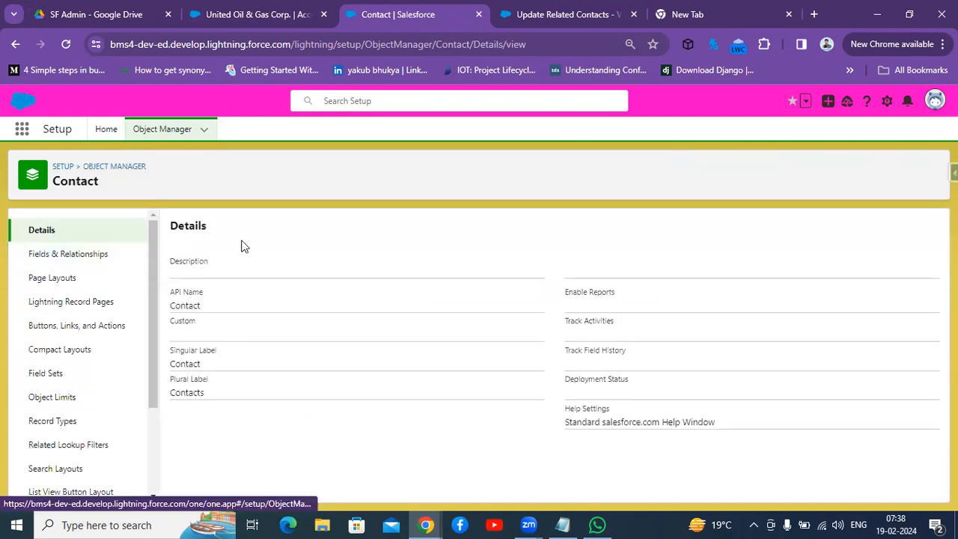
pyautogui.click(77, 254)
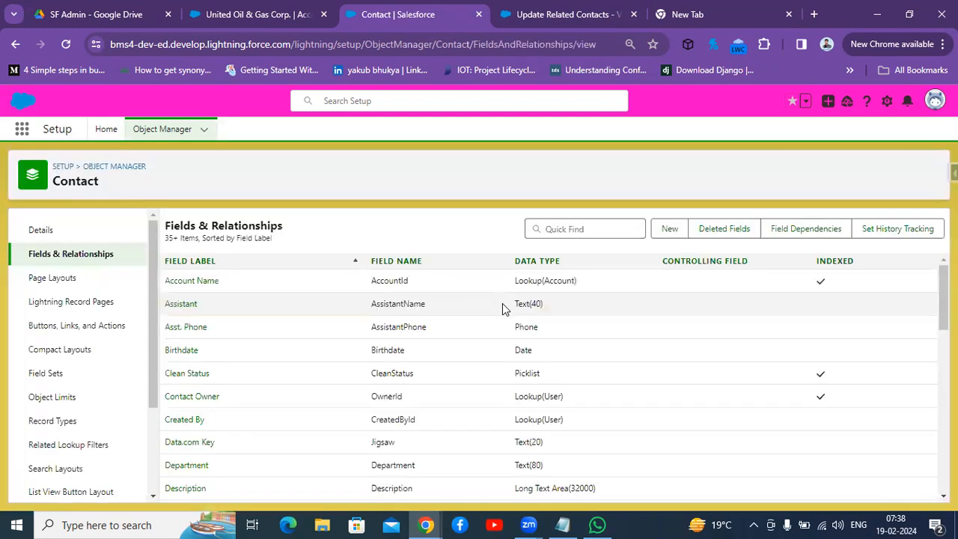
pyautogui.click(587, 232)
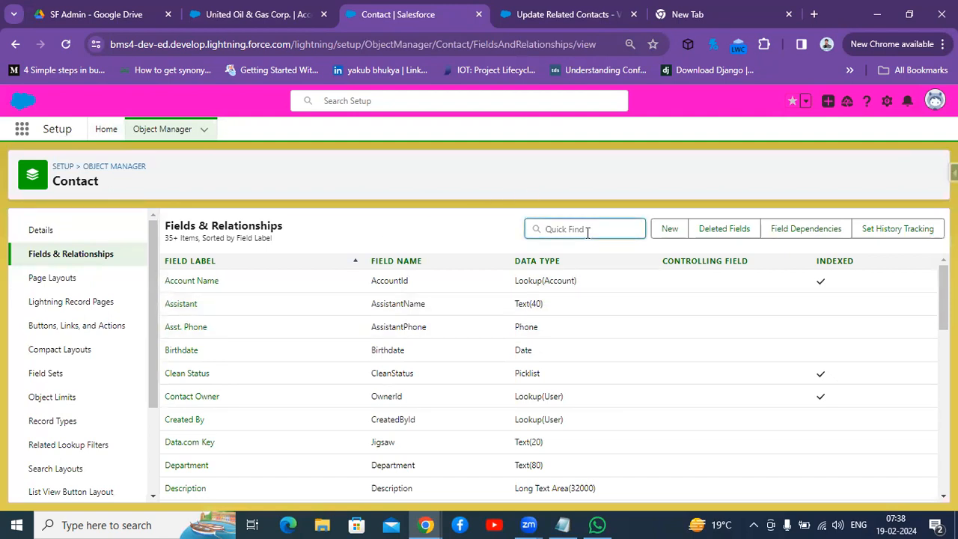
pyautogui.write('phon')
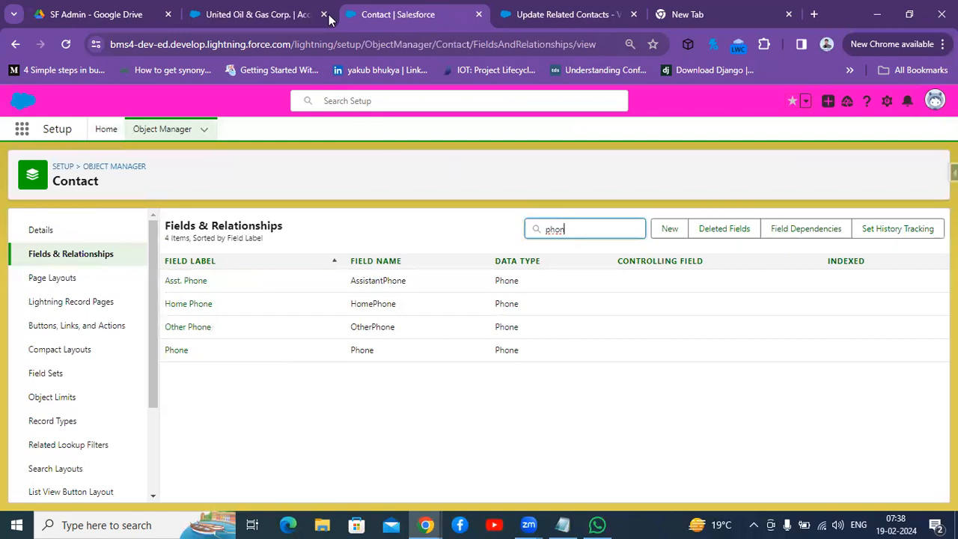
# Step: View the United Oil & Gas Corp. account's related contacts list
pyautogui.click(539, 14)
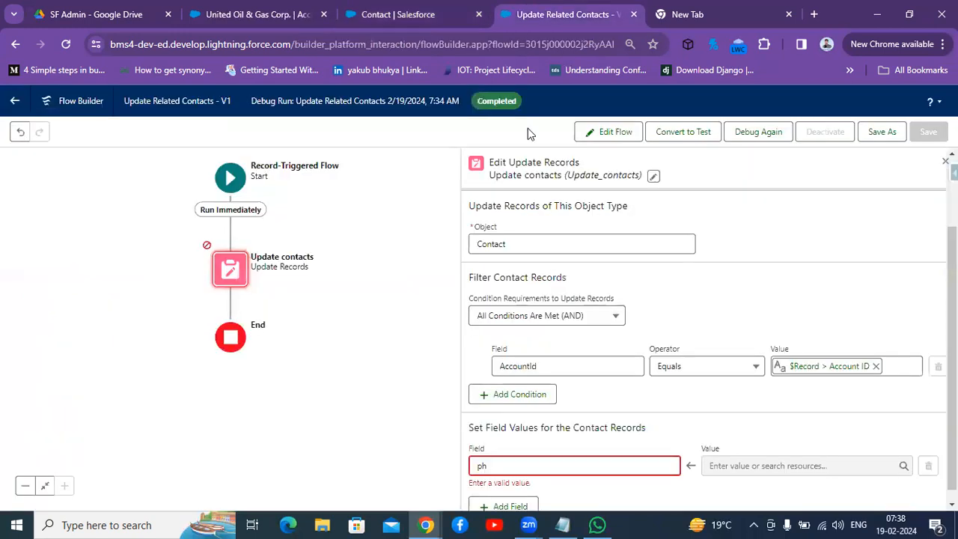
pyautogui.click(224, 17)
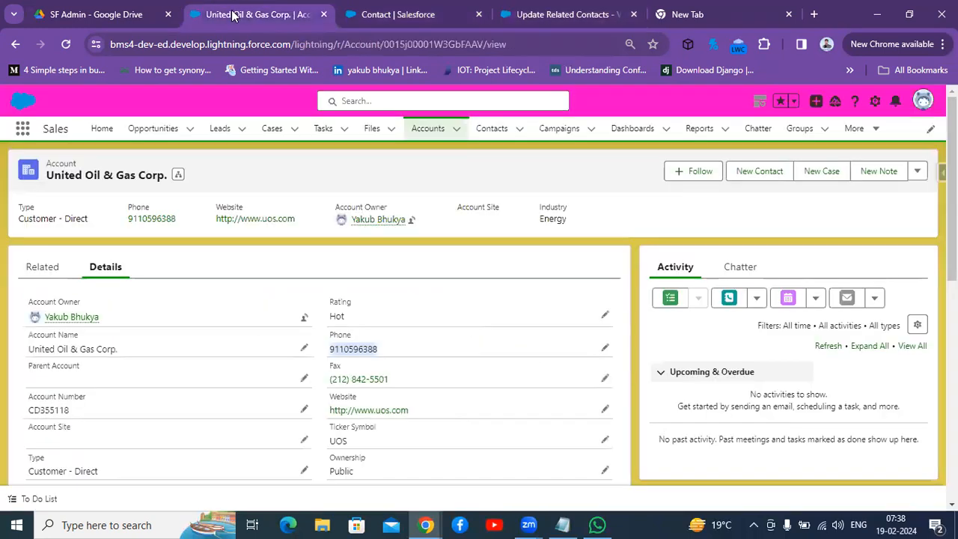
pyautogui.click(49, 270)
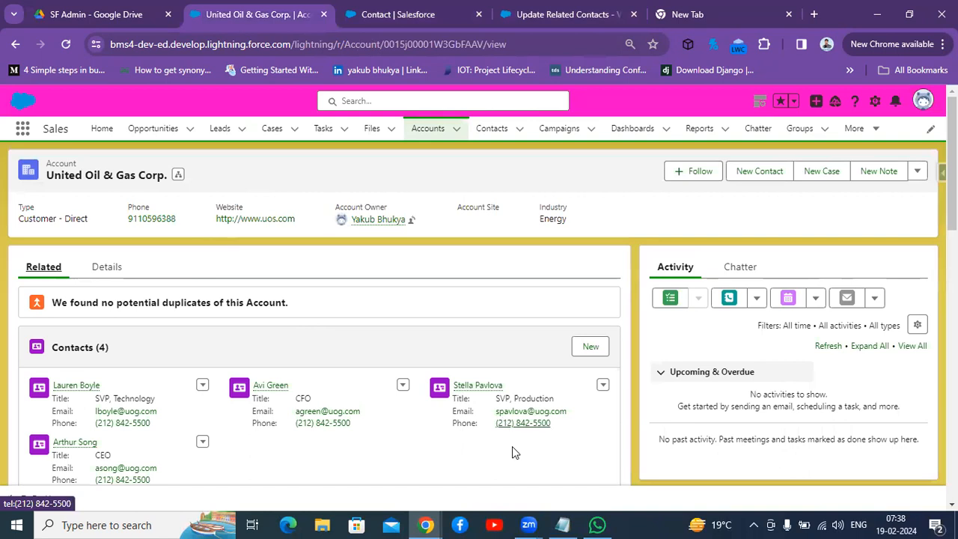
pyautogui.click(557, 9)
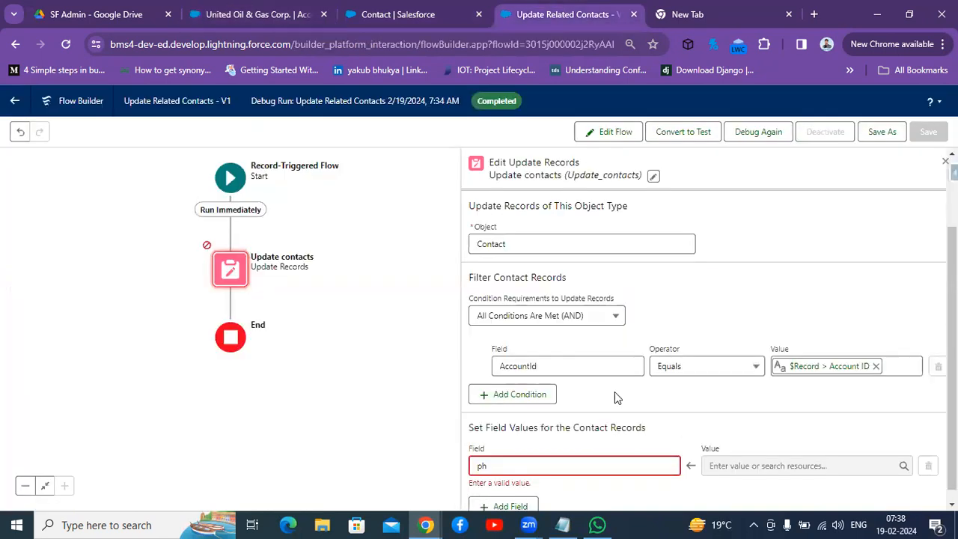
# Step: Set the Update contacts element's contact field to update to Phone
pyautogui.click(543, 464)
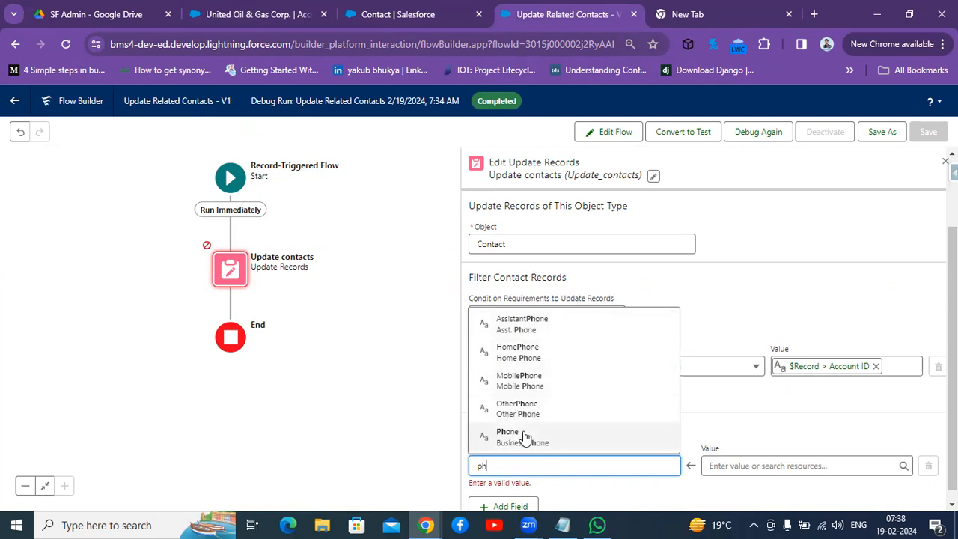
pyautogui.click(523, 438)
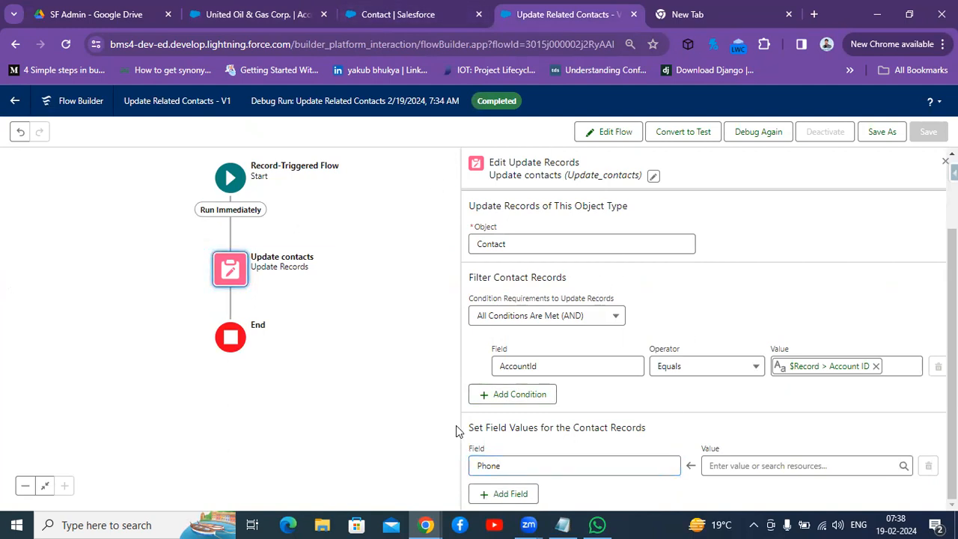
# Step: Open the Contact object's Phone field definition in Object Manager
pyautogui.click(236, 14)
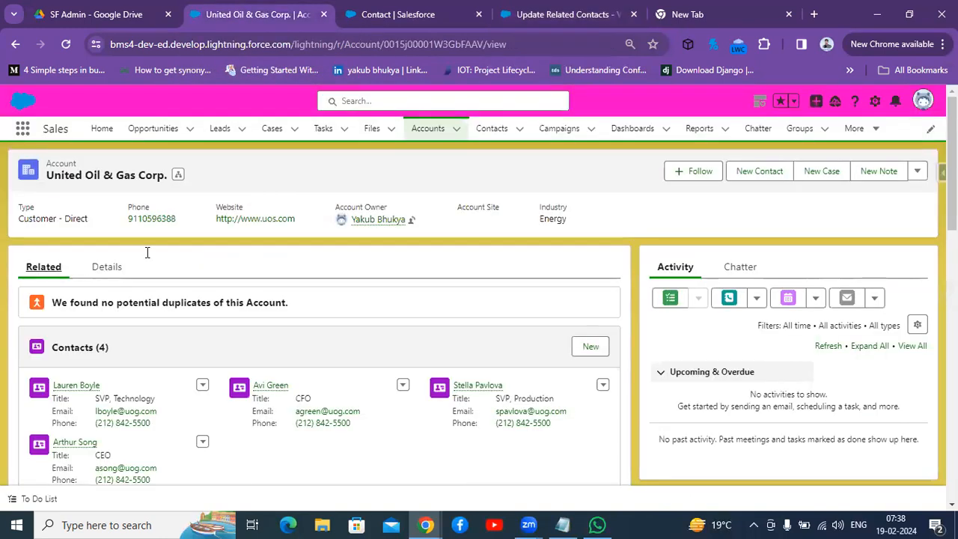
pyautogui.click(412, 14)
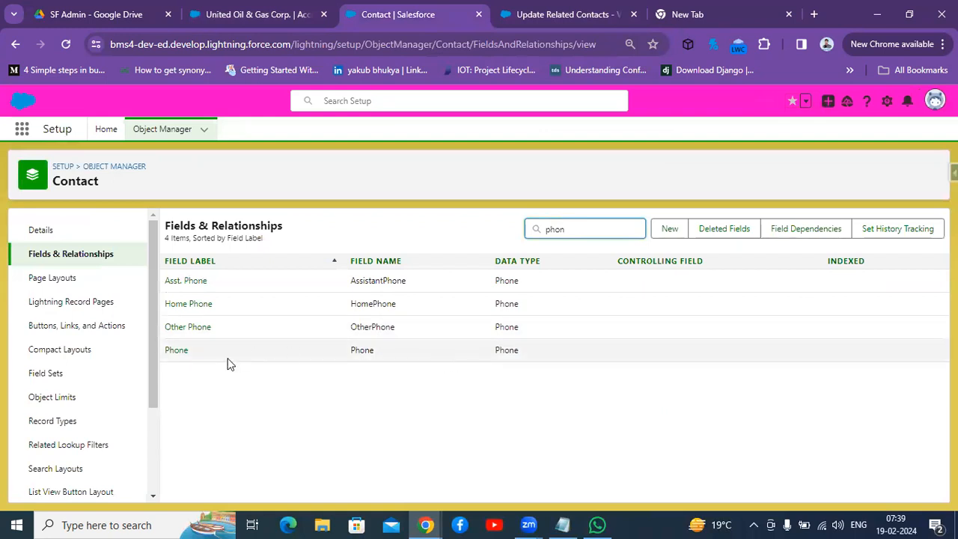
pyautogui.click(173, 352)
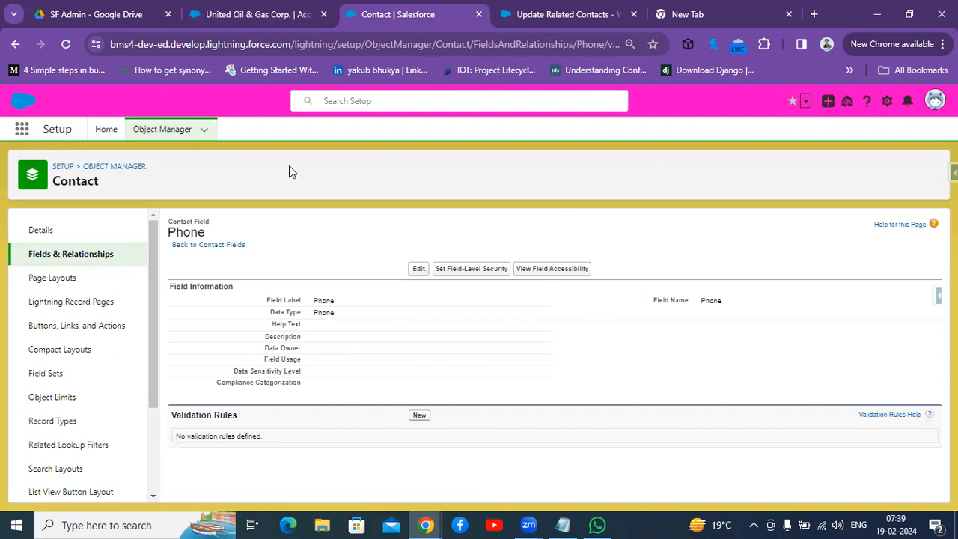
pyautogui.click(545, 14)
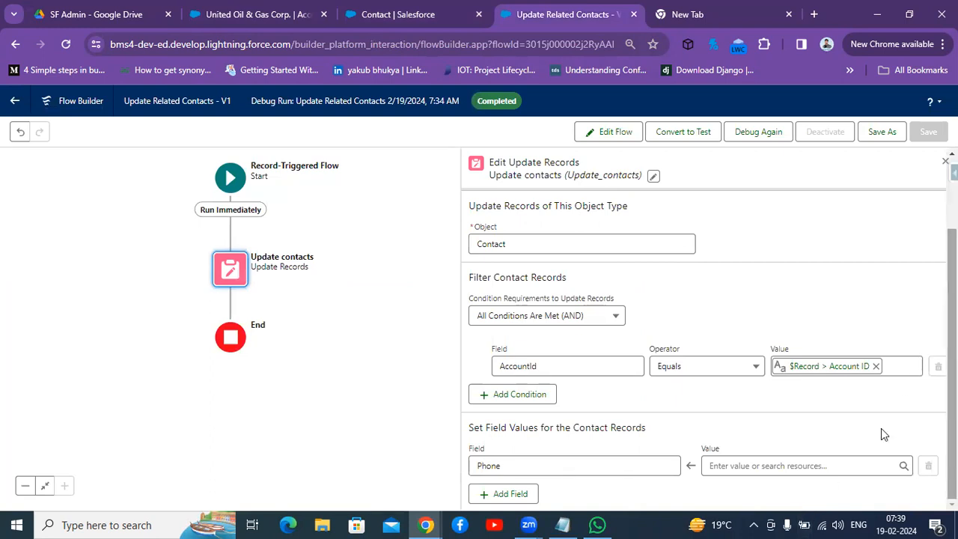
# Step: Assign $Record > Account Phone as the value for the contacts' Phone field
pyautogui.click(765, 467)
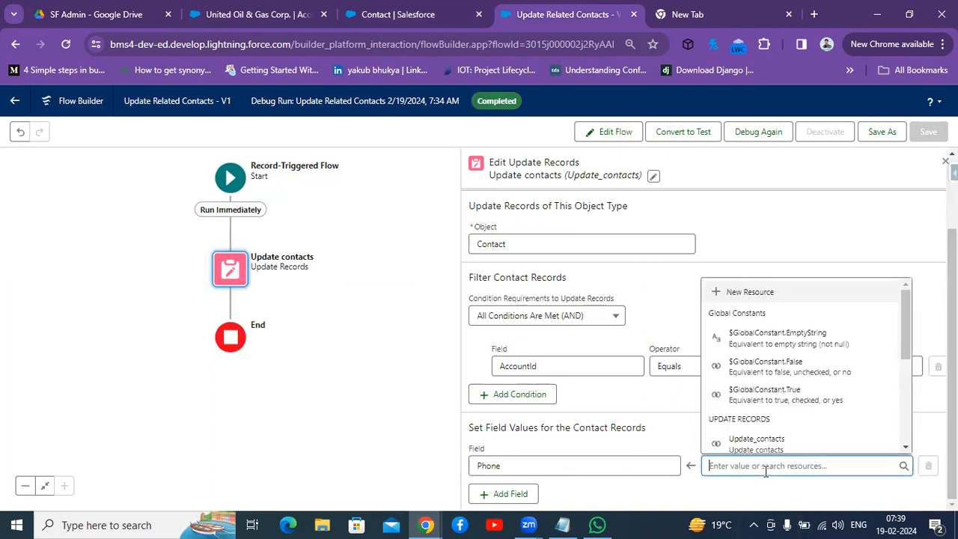
pyautogui.write('record')
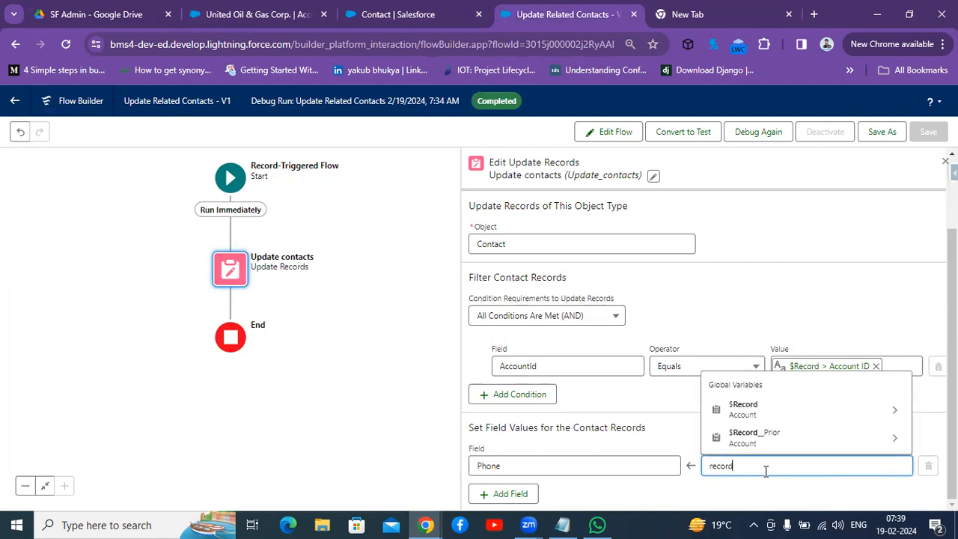
pyautogui.click(766, 416)
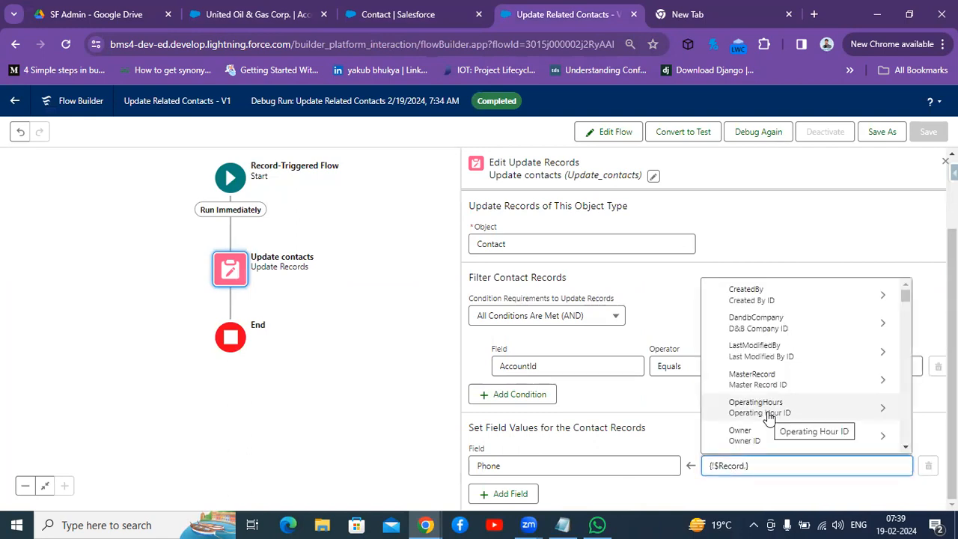
pyautogui.write('phon')
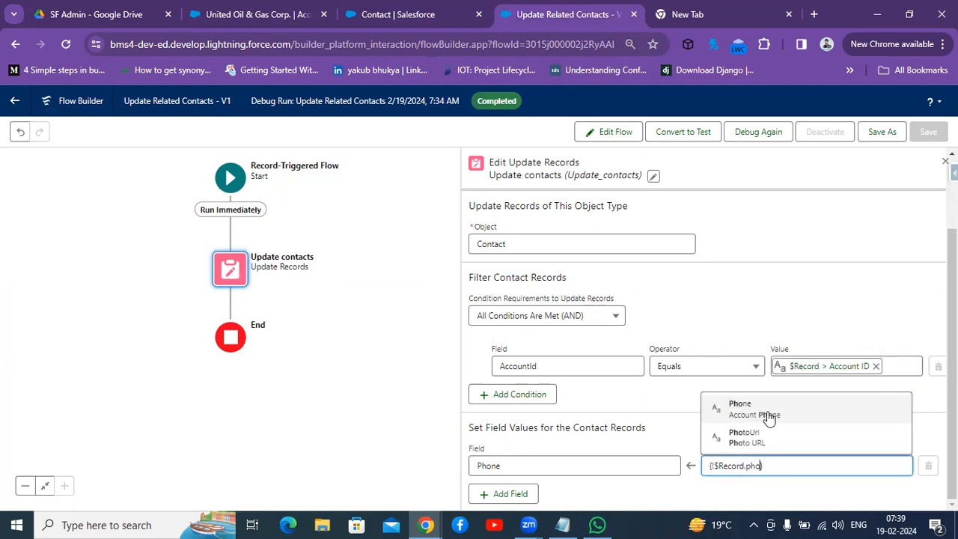
pyautogui.click(759, 439)
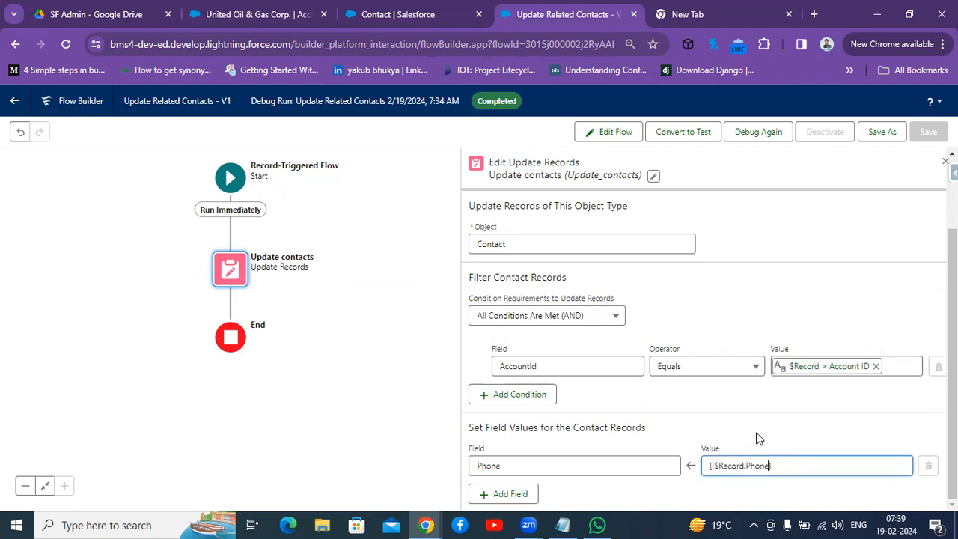
pyautogui.click(731, 503)
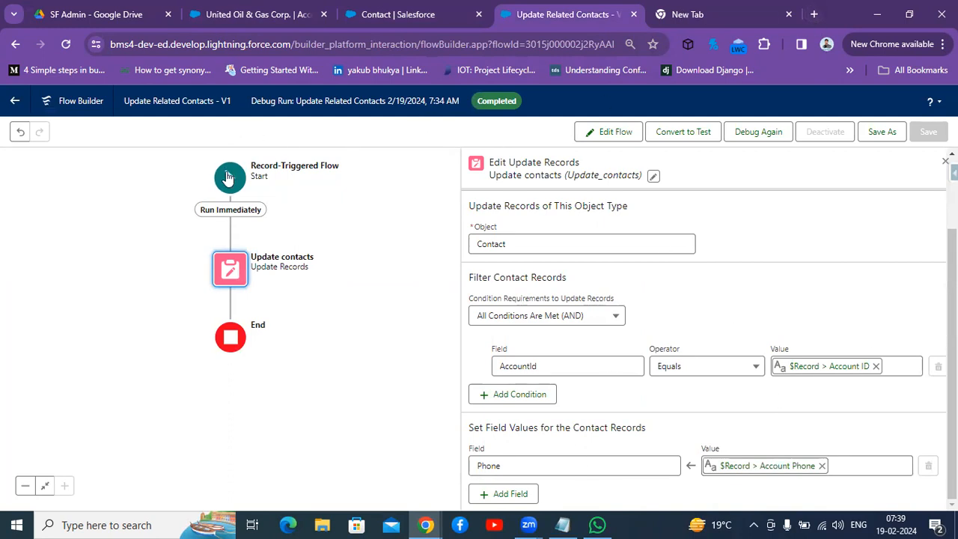
# Step: Open the Start element's object and trigger settings
pyautogui.click(228, 177)
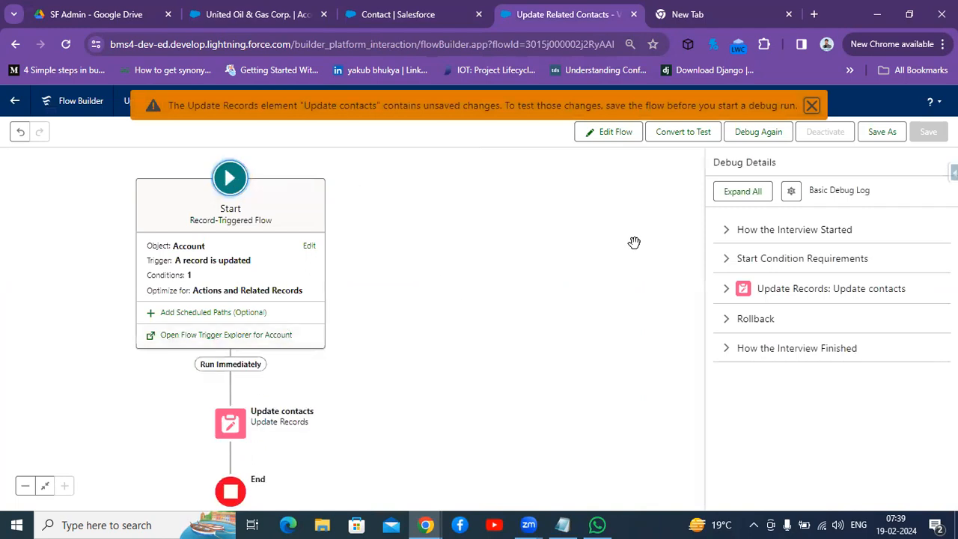
pyautogui.click(308, 248)
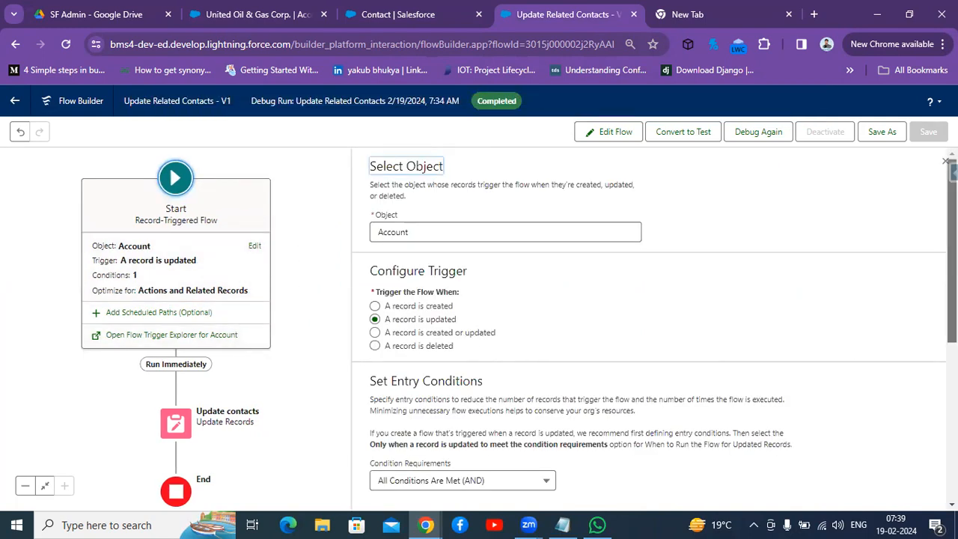
# Step: Review the Start element's trigger settings and save the flow as a new version
pyautogui.scroll(-2, 952, 247)
pyautogui.scroll(-2, 952, 300)
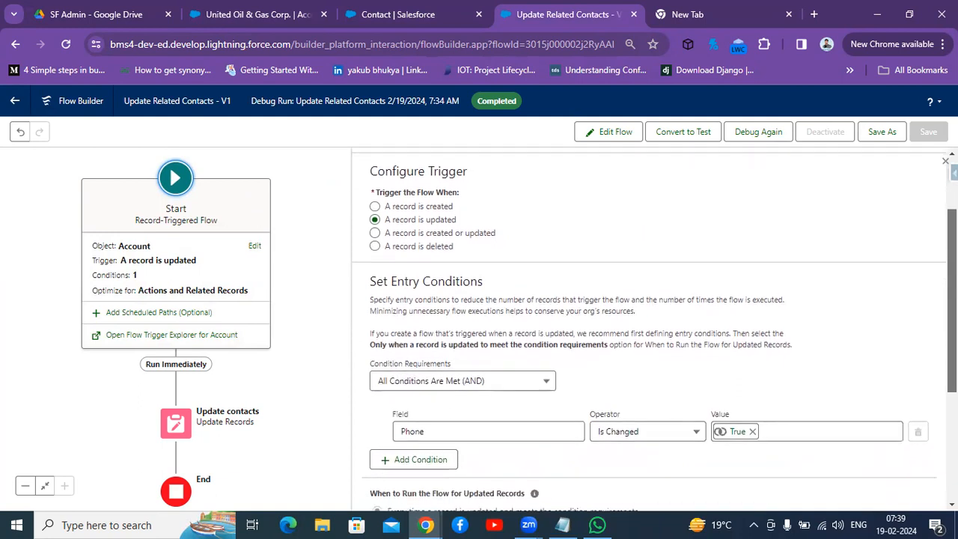
pyautogui.scroll(-3, 952, 314)
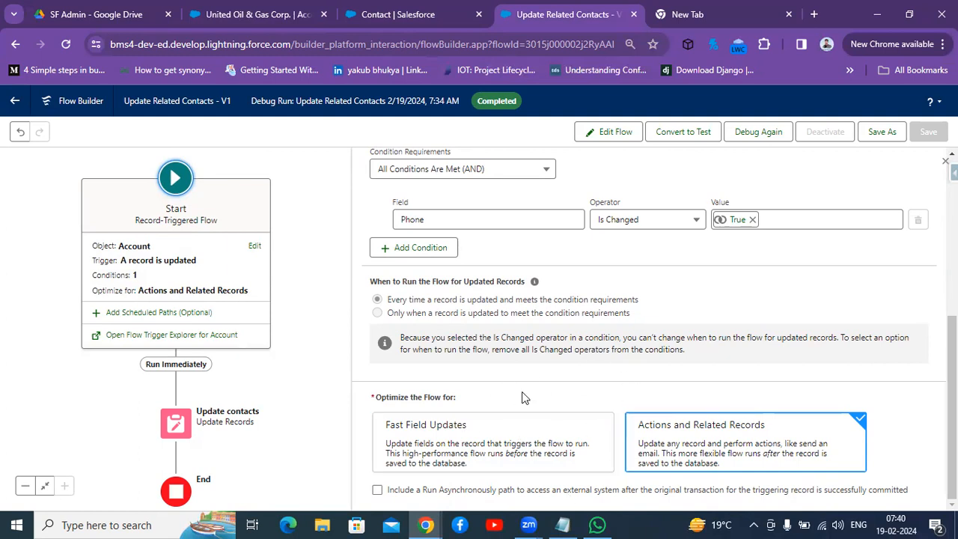
pyautogui.click(875, 133)
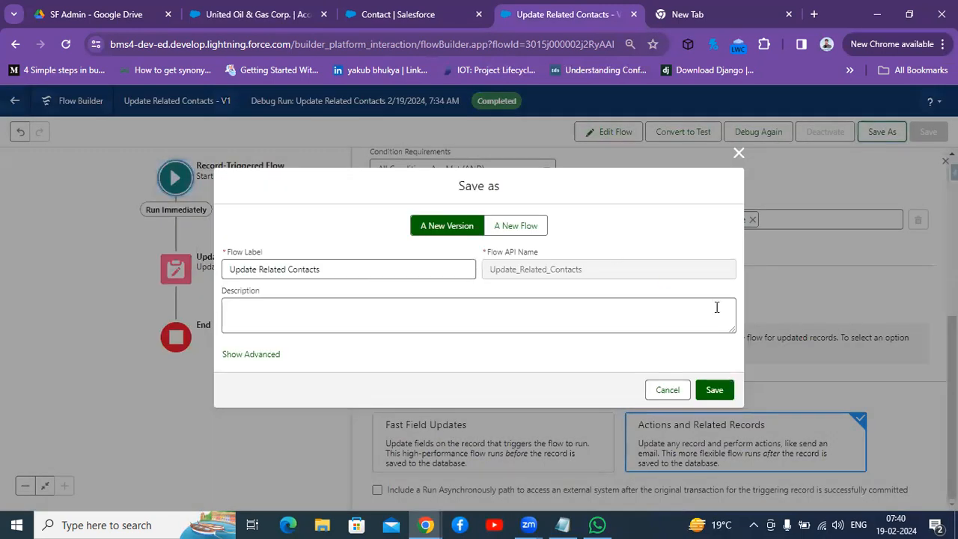
pyautogui.click(709, 390)
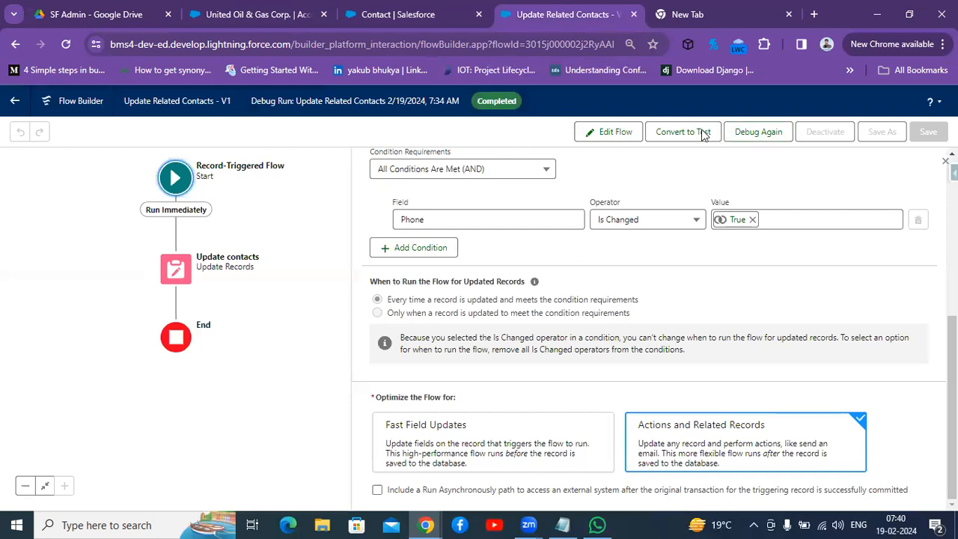
# Step: Debug the flow again on the Run Immediately path with a new Account Phone number for the triggering account
pyautogui.click(752, 133)
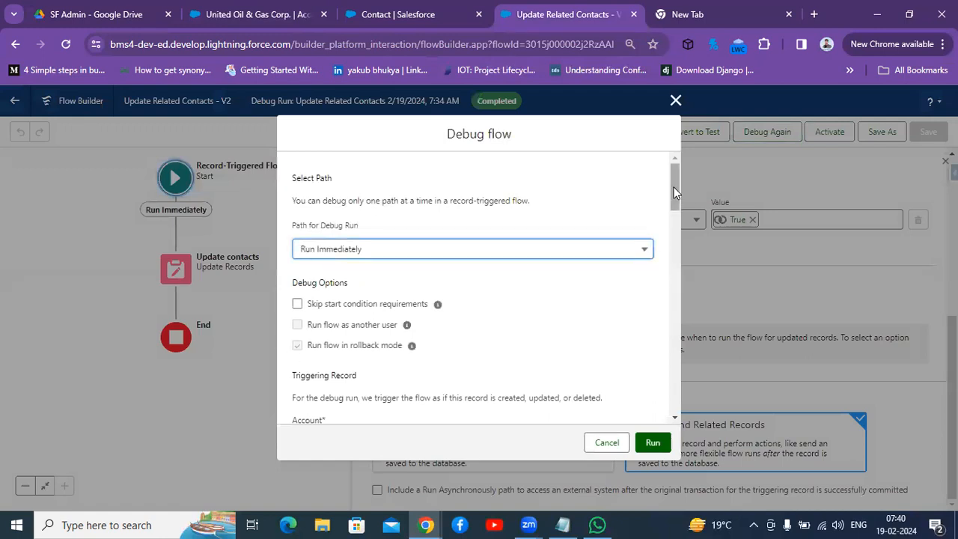
pyautogui.moveTo(674, 187); pyautogui.dragTo(669, 267)
pyautogui.click(546, 270)
pyautogui.press('BackSpace')
pyautogui.press('BackSpace')
pyautogui.press('BackSpace')
pyautogui.press('BackSpace')
pyautogui.press('BackSpace')
pyautogui.press('BackSpace')
pyautogui.press('BackSpace')
pyautogui.press('BackSpace')
pyautogui.press('BackSpace')
pyautogui.press('BackSpace')
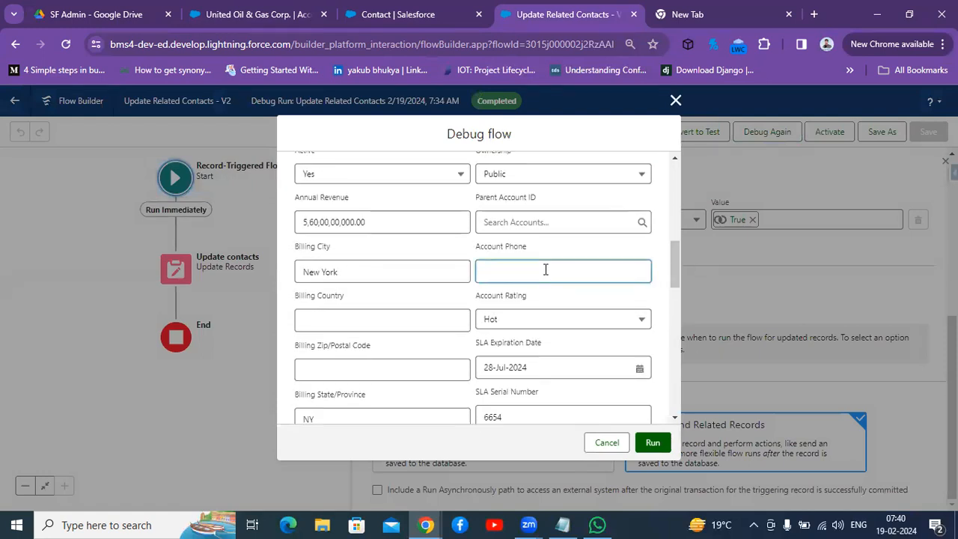
pyautogui.click(652, 443)
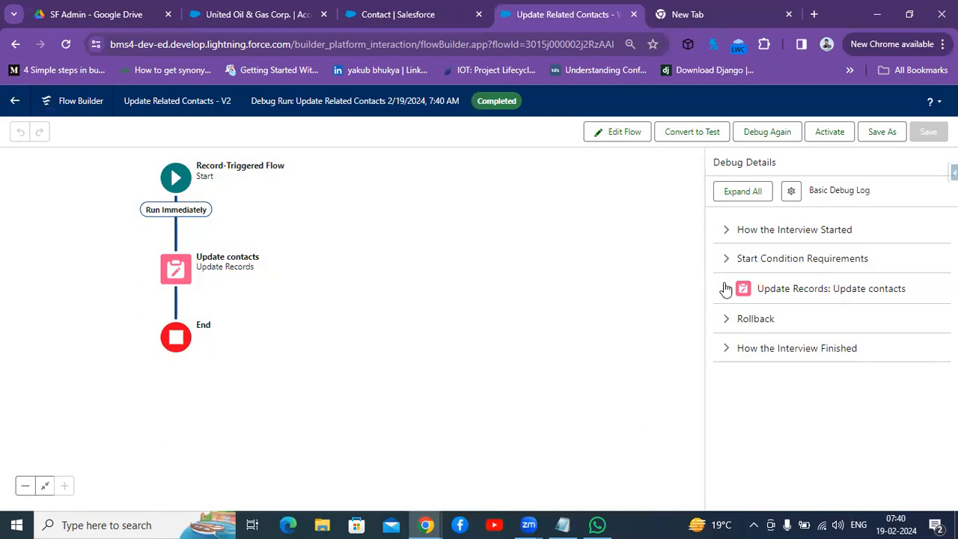
# Step: Expand the debug details for the Update contacts element and the Rollback section
pyautogui.click(725, 289)
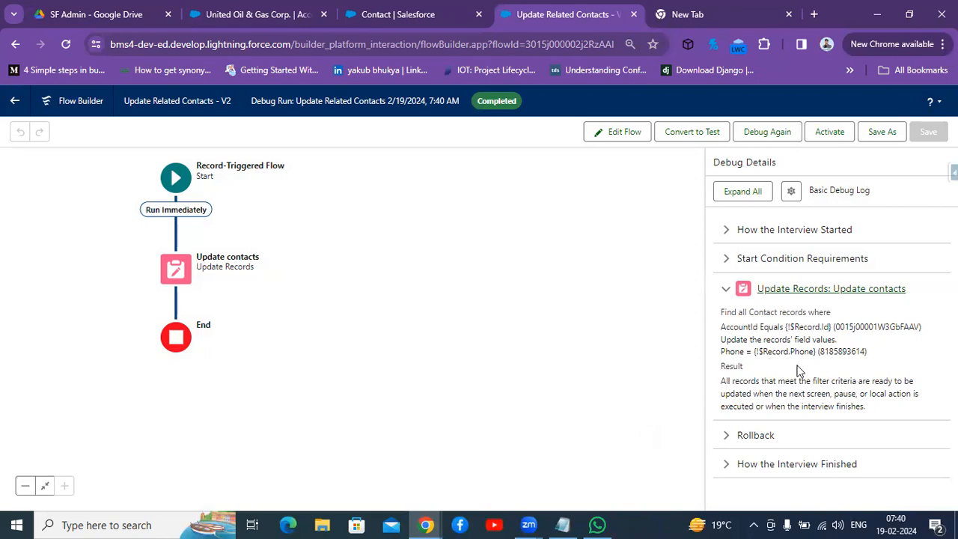
pyautogui.doubleClick(774, 355)
pyautogui.doubleClick(800, 353)
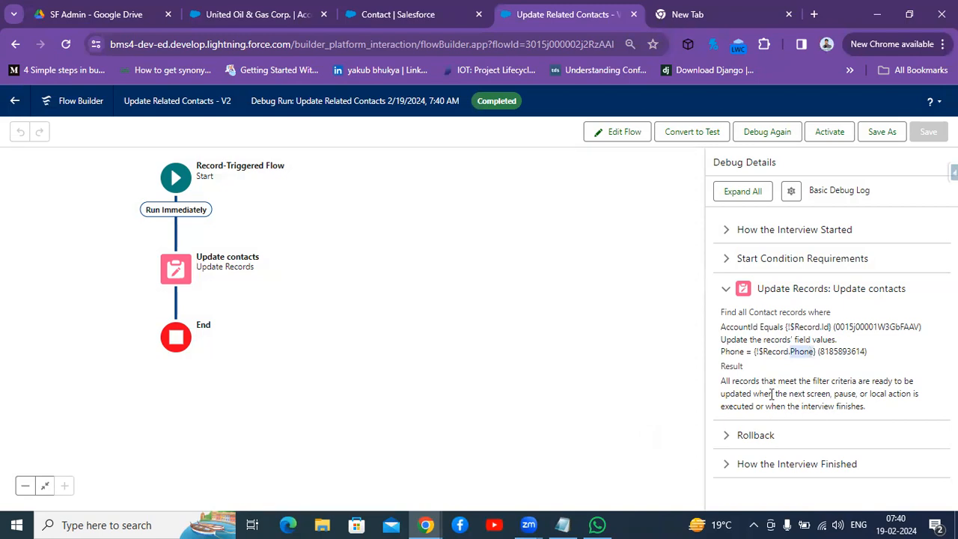
pyautogui.click(732, 443)
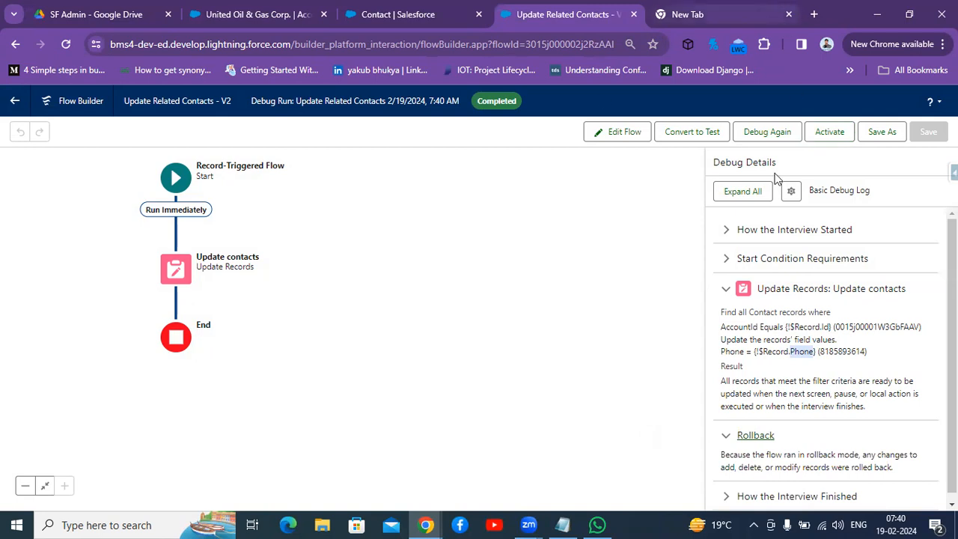
# Step: Activate the flow and leave Flow Builder
pyautogui.click(833, 137)
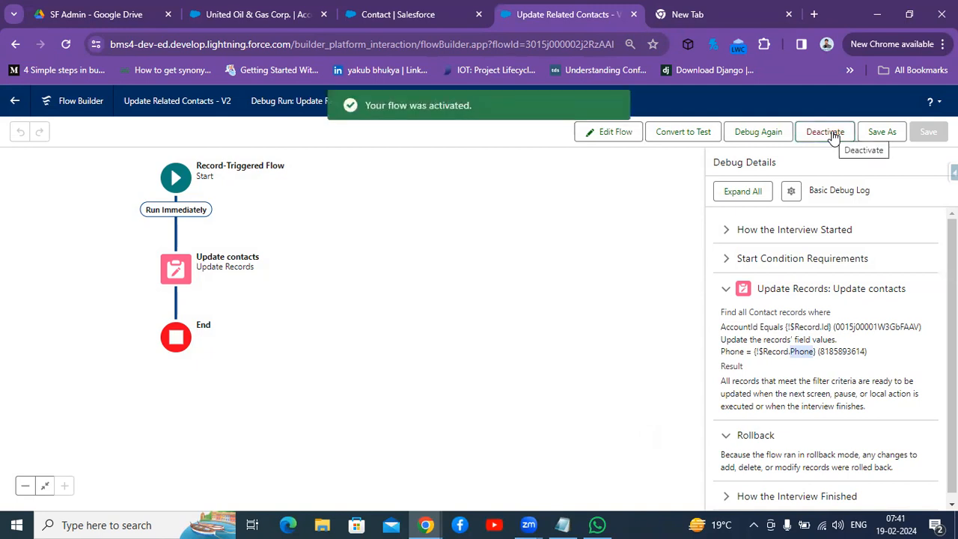
pyautogui.click(14, 100)
# Step: Switch to the United Oil & Gas Corp. account, reload it, and save a new account Phone number on its Details
pyautogui.click(225, 12)
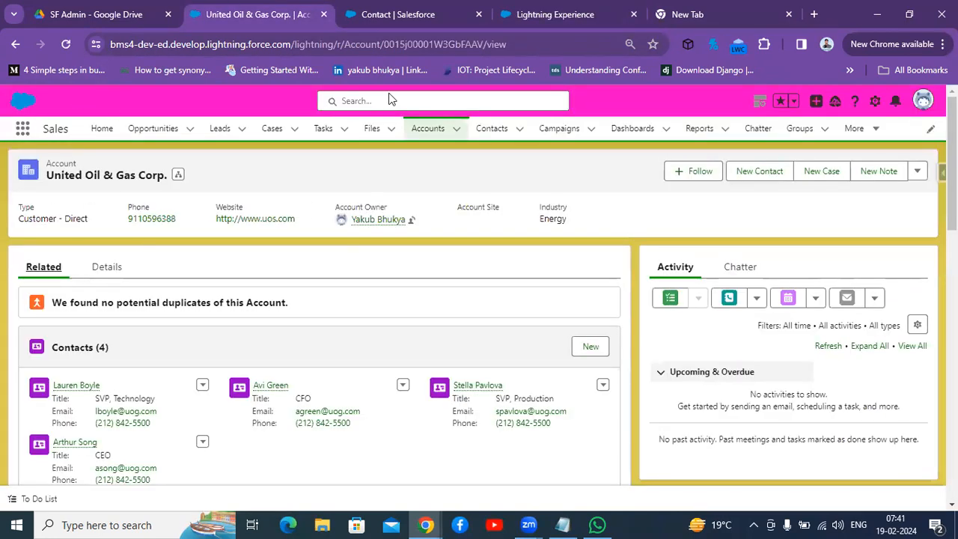
pyautogui.press('F5')
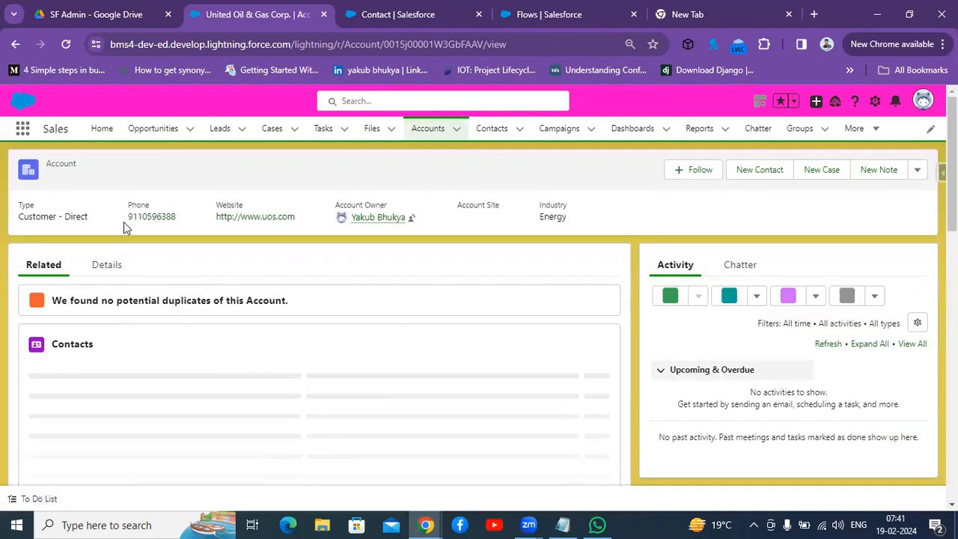
pyautogui.click(105, 267)
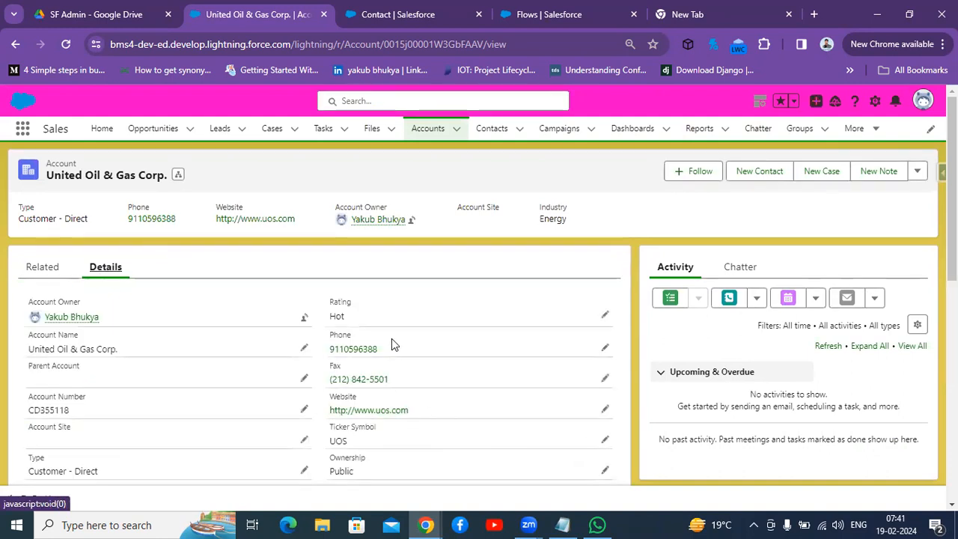
pyautogui.click(603, 346)
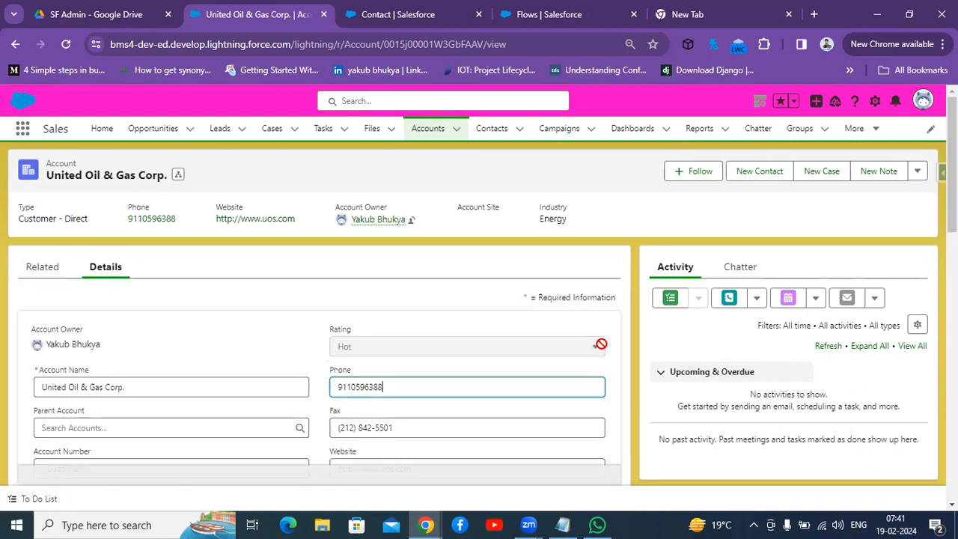
pyautogui.press('BackSpace')
pyautogui.press('BackSpace')
pyautogui.press('BackSpace')
pyautogui.press('BackSpace')
pyautogui.press('BackSpace')
pyautogui.press('BackSpace')
pyautogui.press('BackSpace')
pyautogui.press('BackSpace')
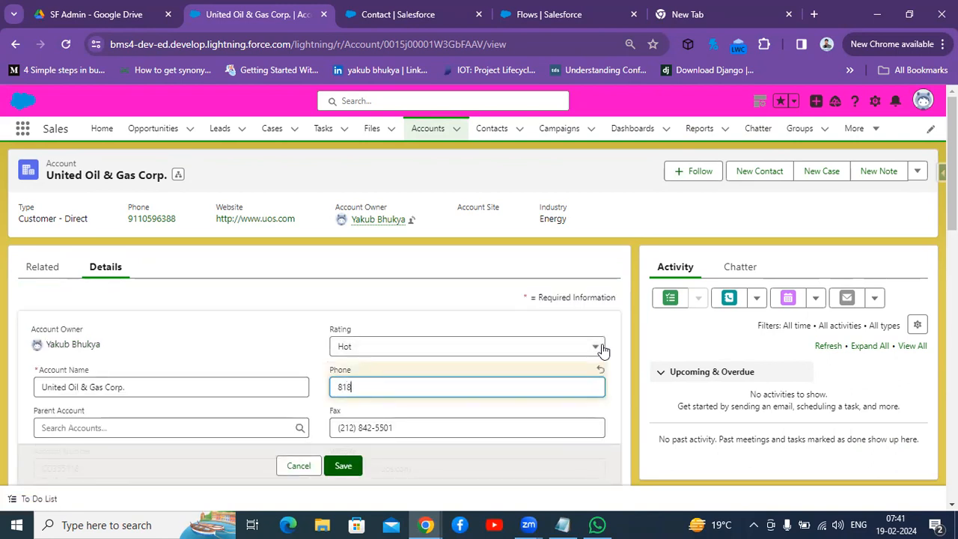
pyautogui.click(342, 467)
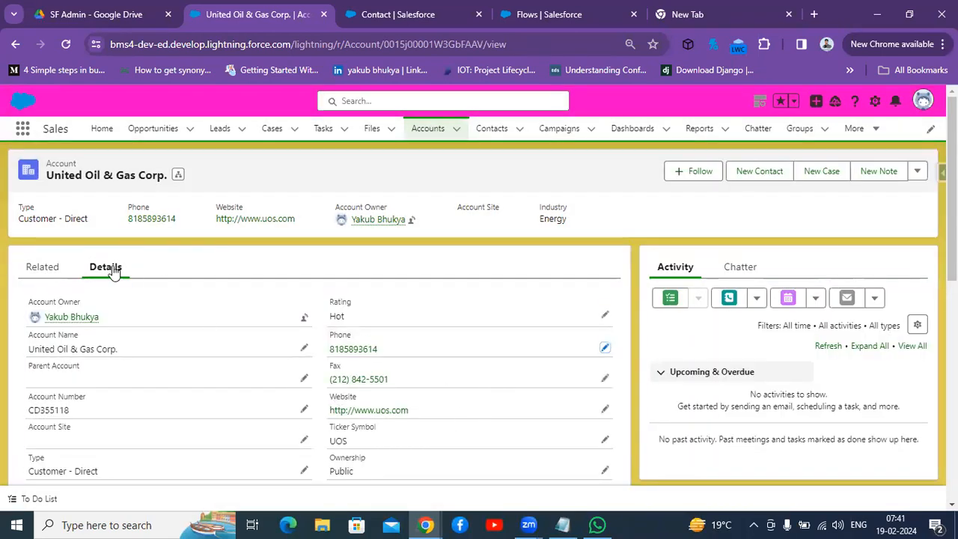
# Step: Check the phone numbers shown for the account's related contacts
pyautogui.click(45, 266)
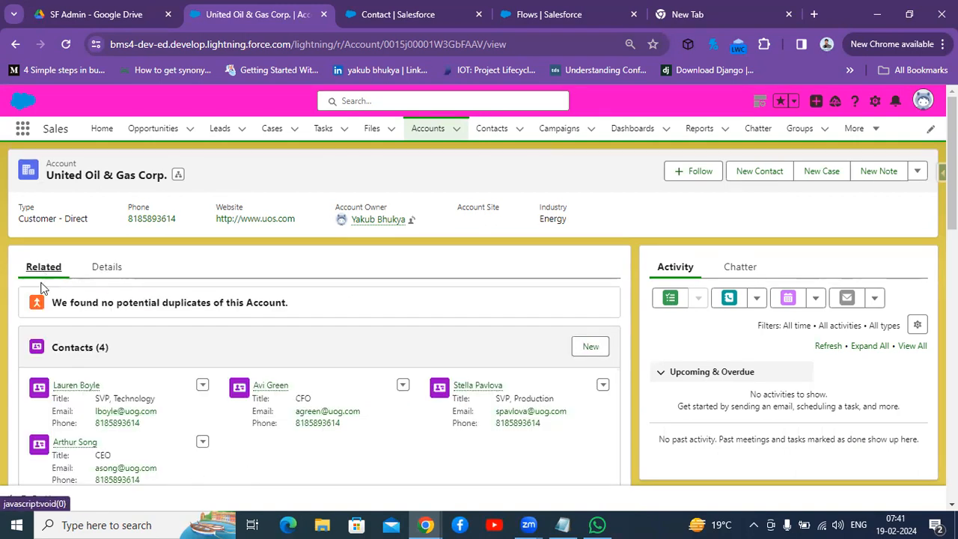
pyautogui.moveTo(157, 424); pyautogui.dragTo(95, 411)
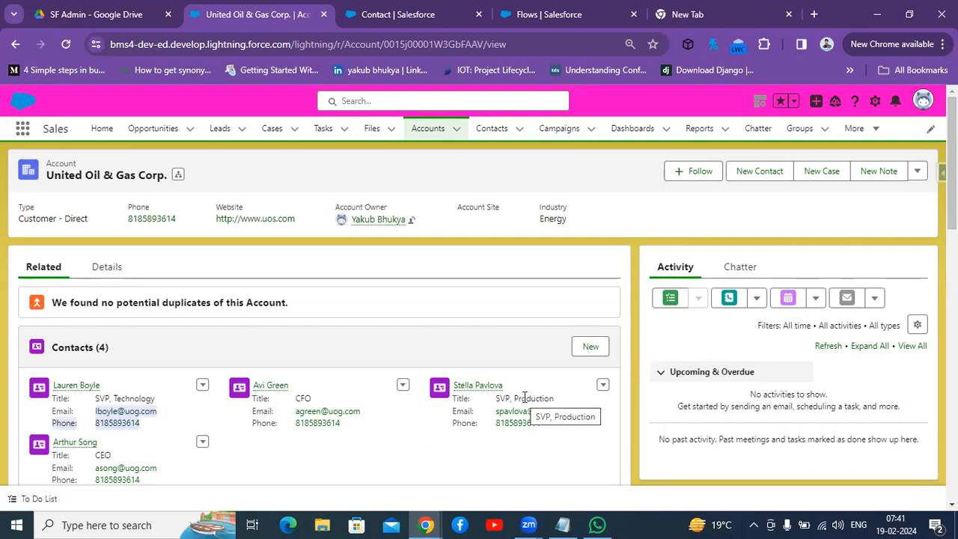
pyautogui.click(575, 427)
pyautogui.doubleClick(497, 423)
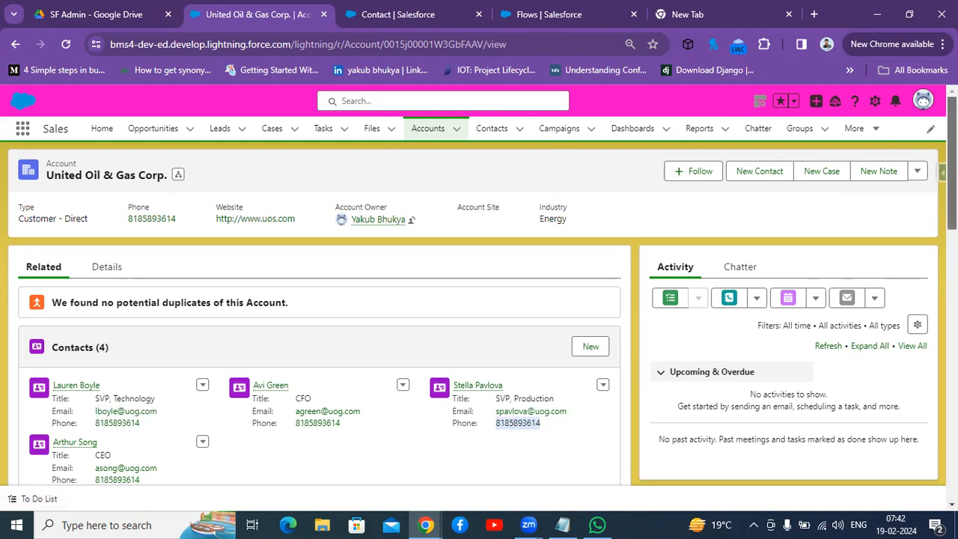
pyautogui.scroll(-1, 479, 337)
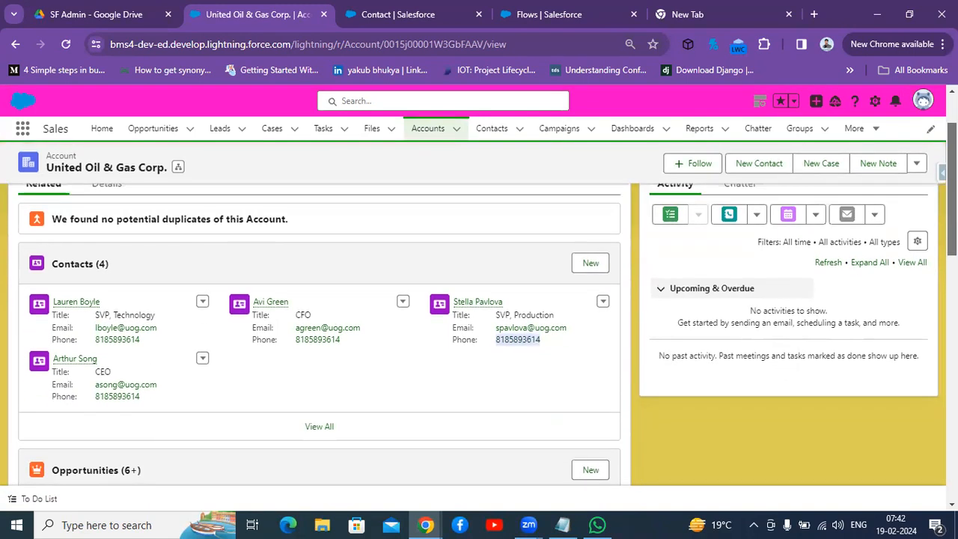